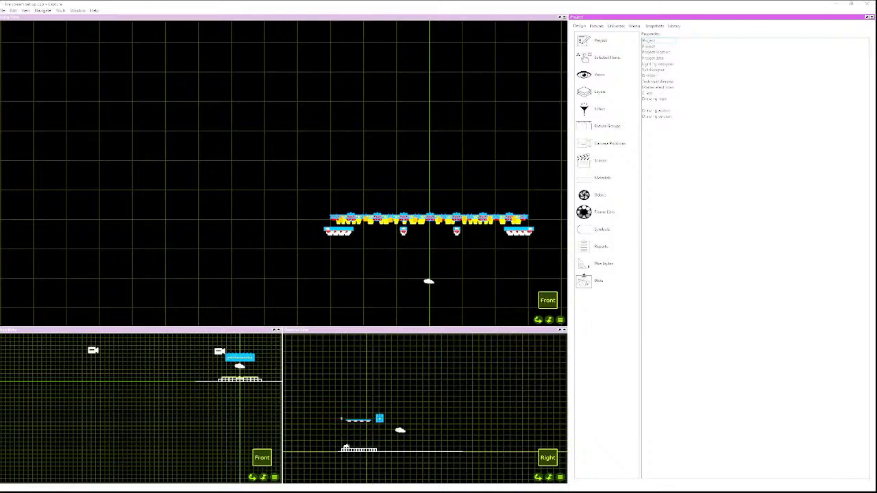
scroll(490, 212, up, 5)
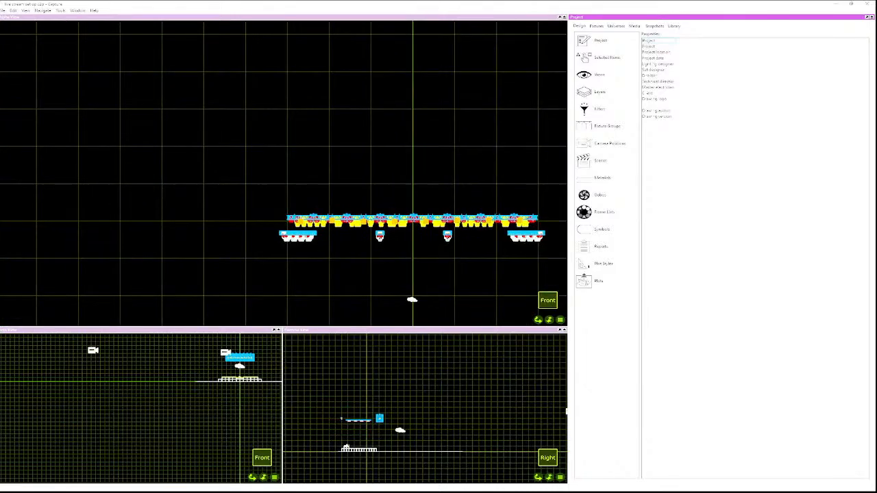
scroll(491, 213, down, 1)
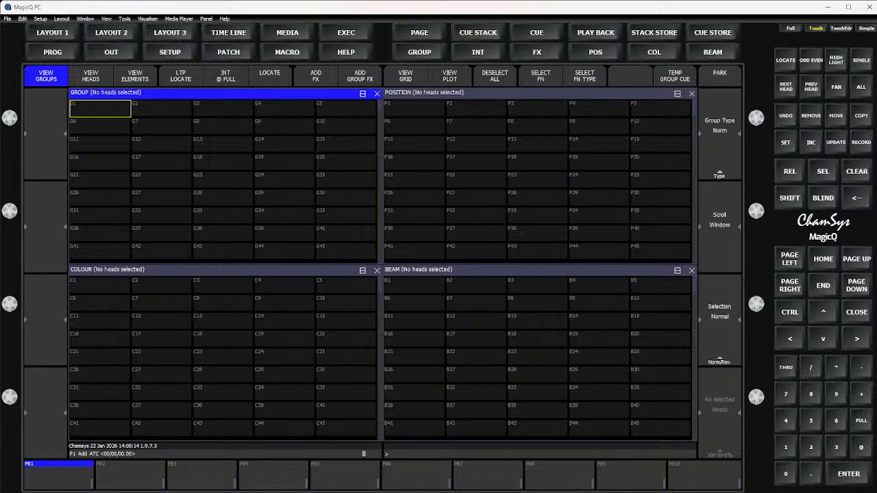
Step: Open the Martin fixtures in the head library to choose a head for patching
click(228, 52)
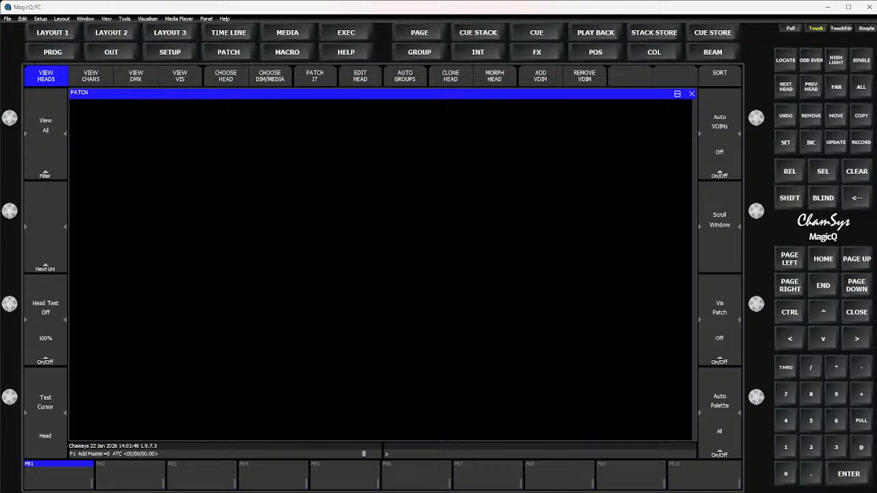
click(228, 32)
click(228, 52)
click(225, 75)
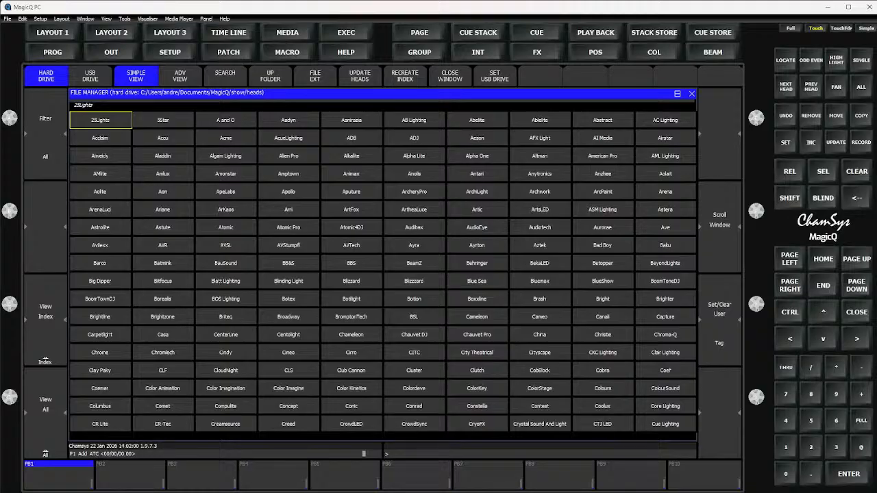
text(m)
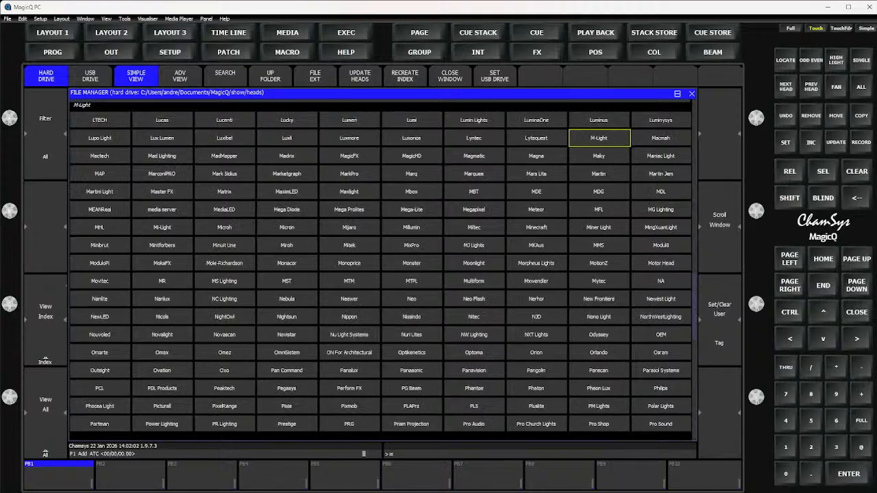
text(a)
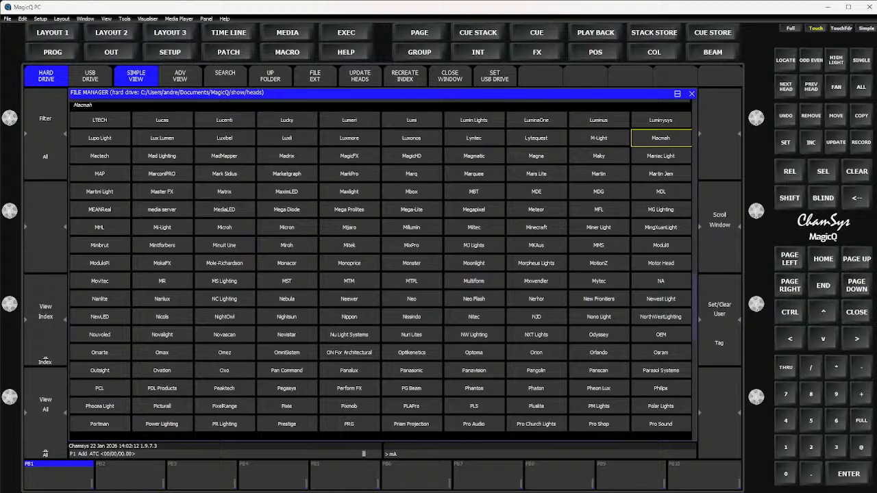
key(Return)
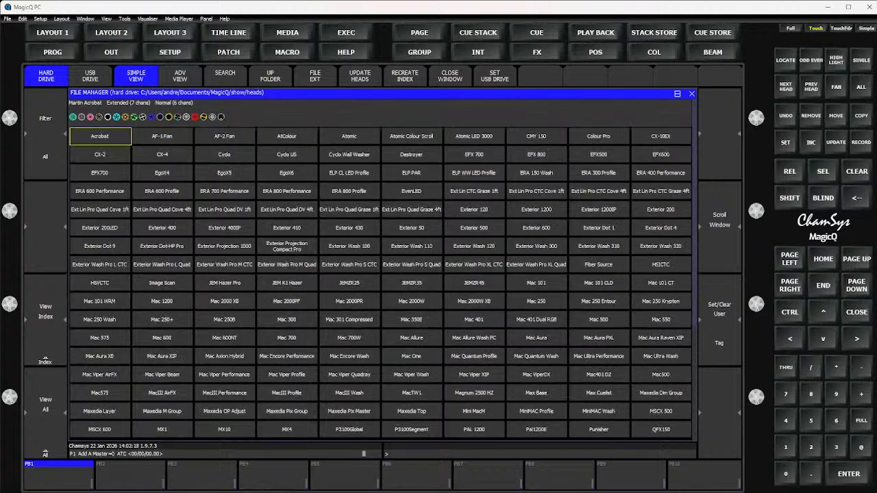
Step: Choose the Mac Aura PXL head in Extended (89) 20DE mode
text(MAC)
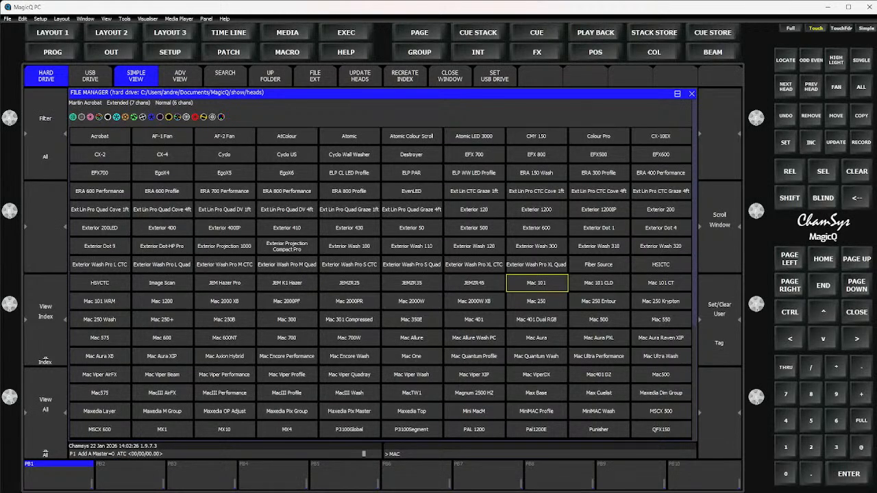
click(598, 338)
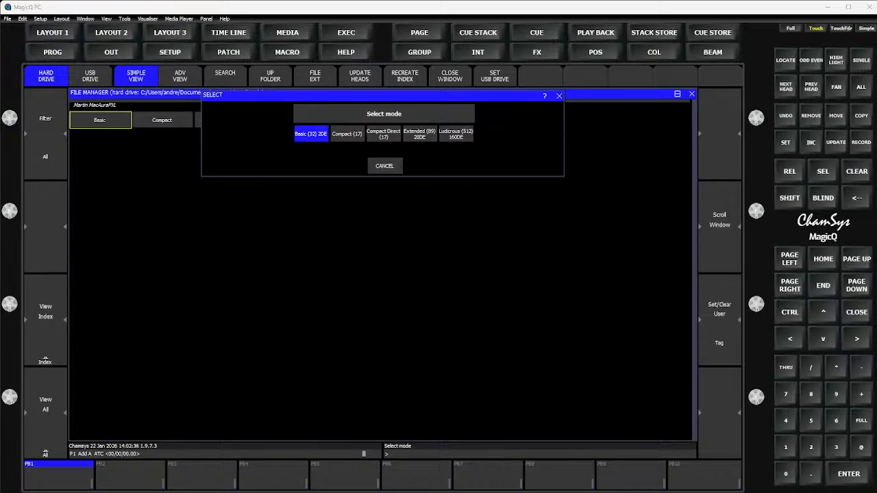
click(419, 134)
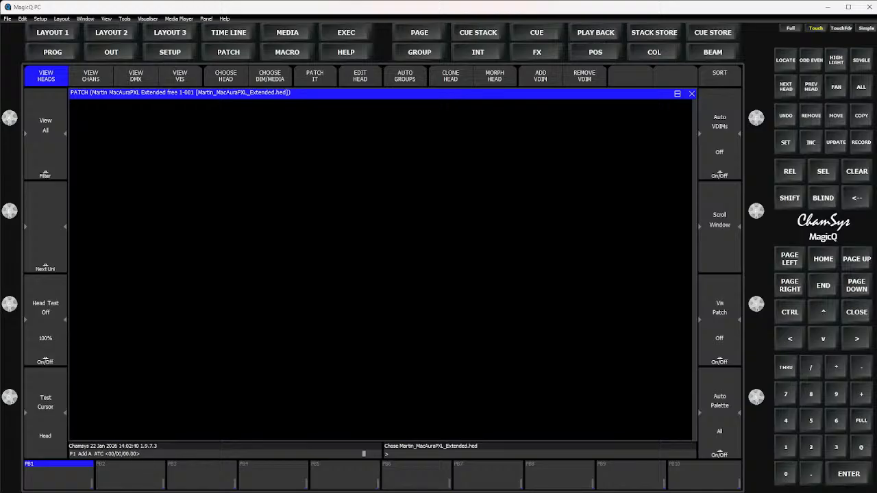
Step: Patch five Mac Aura PXL Extended heads starting at universe 1, channel 1, and answer the visualiser prompt
click(315, 75)
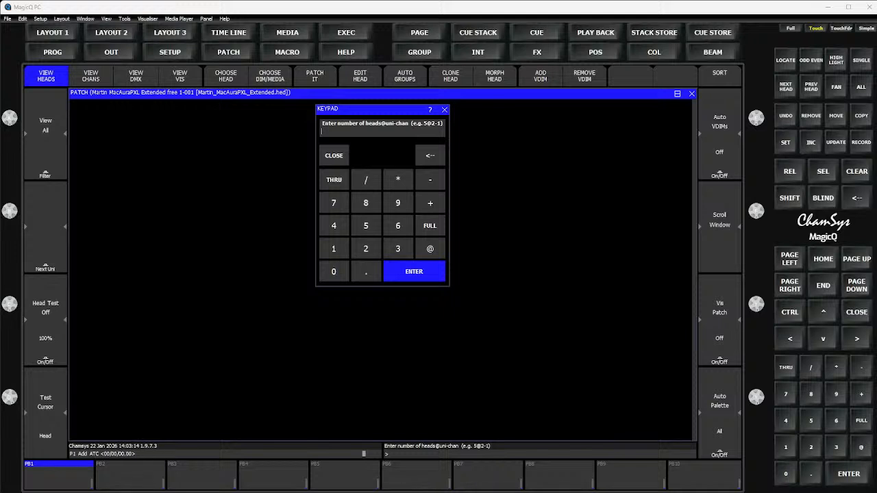
text(1.)
key(BackSpace)
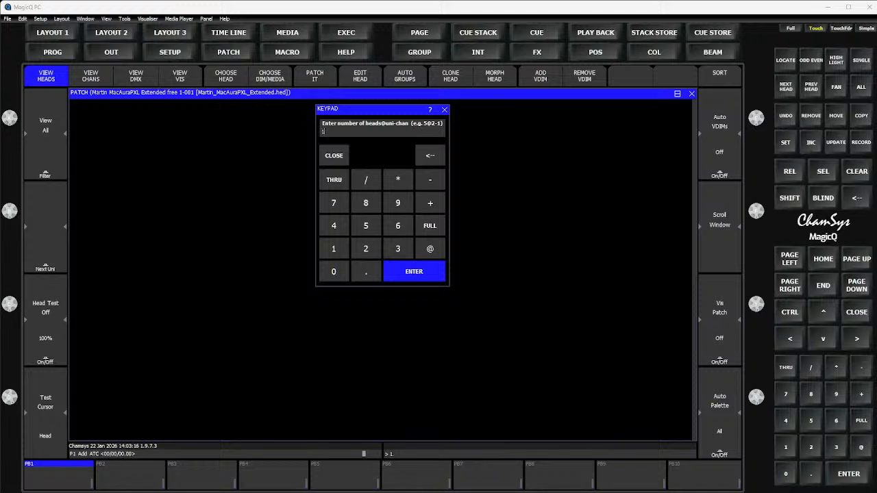
key(BackSpace)
text(5@)
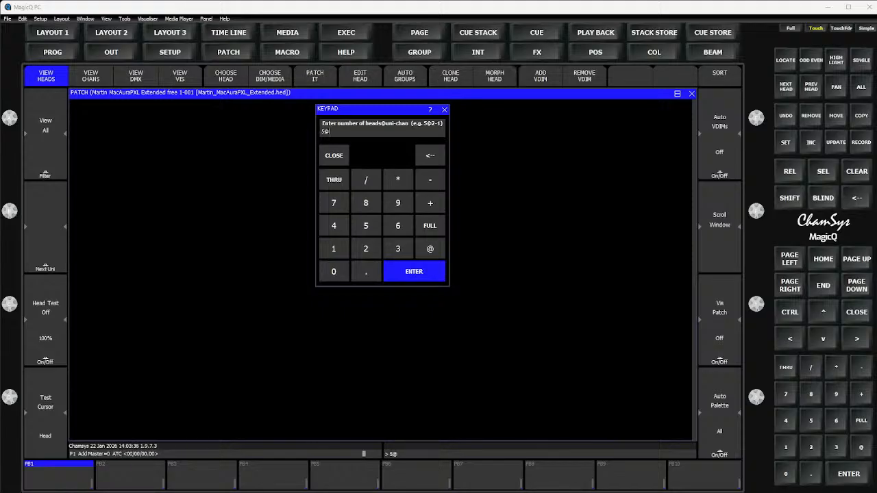
text(1-1)
key(Return)
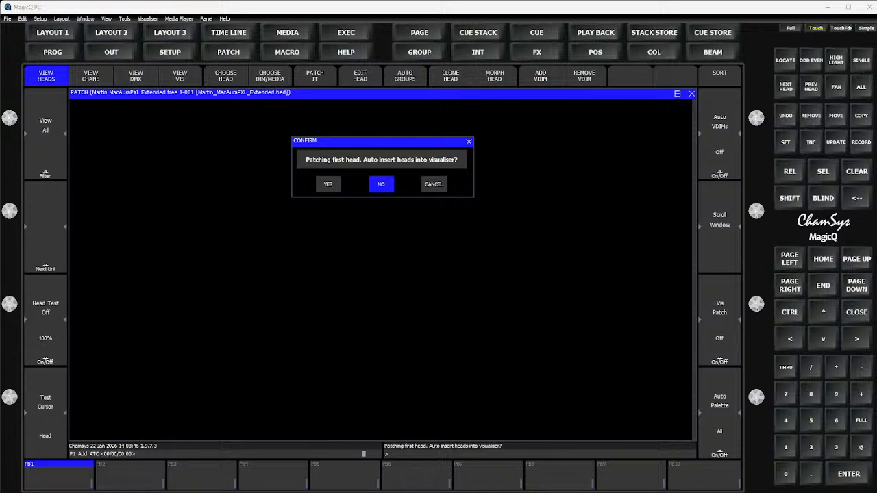
key(Return)
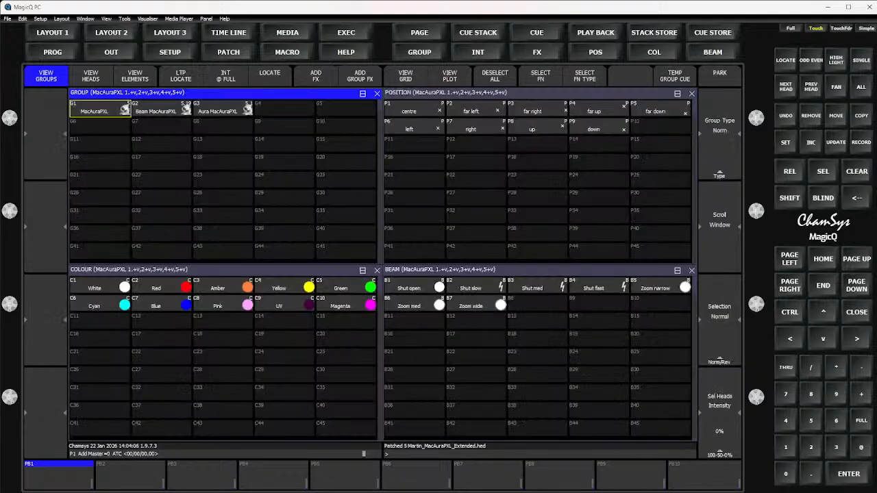
Step: Examine the MacAuraPXL, Beam MacAuraPXL and Aura MacAuraPXL groups and the list of patched heads
click(161, 108)
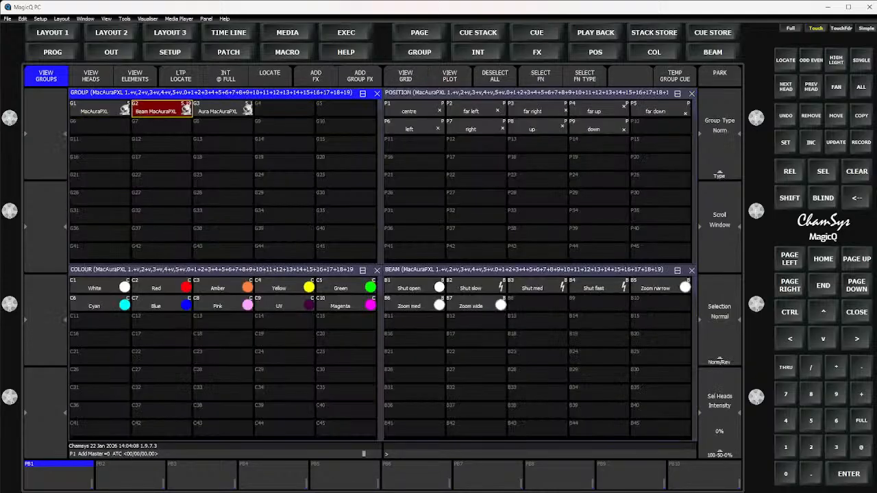
click(99, 108)
click(161, 109)
click(223, 109)
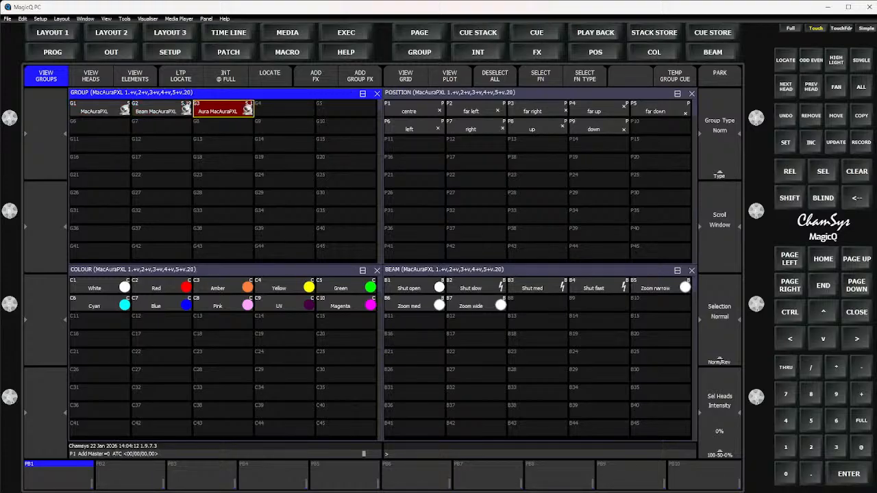
click(161, 126)
click(162, 108)
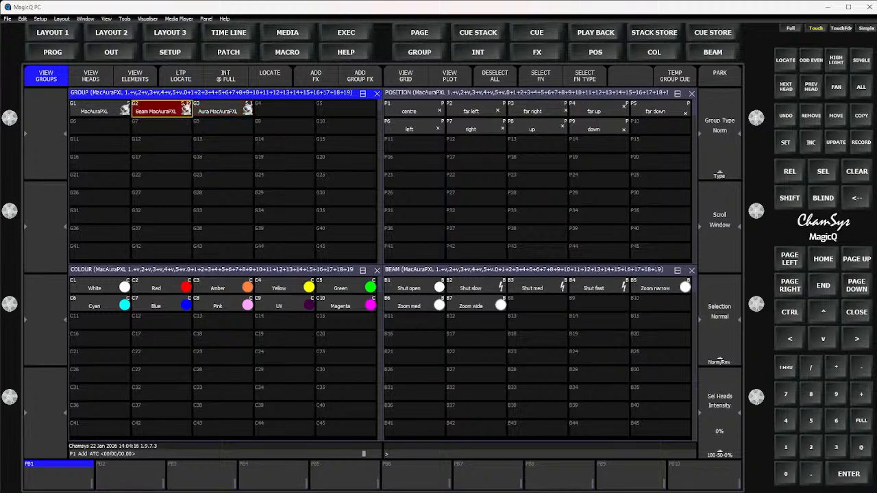
click(100, 109)
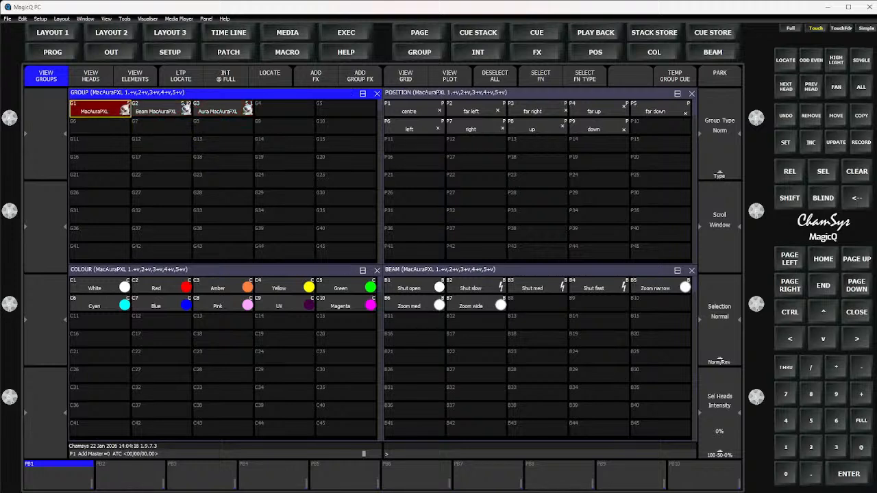
click(228, 52)
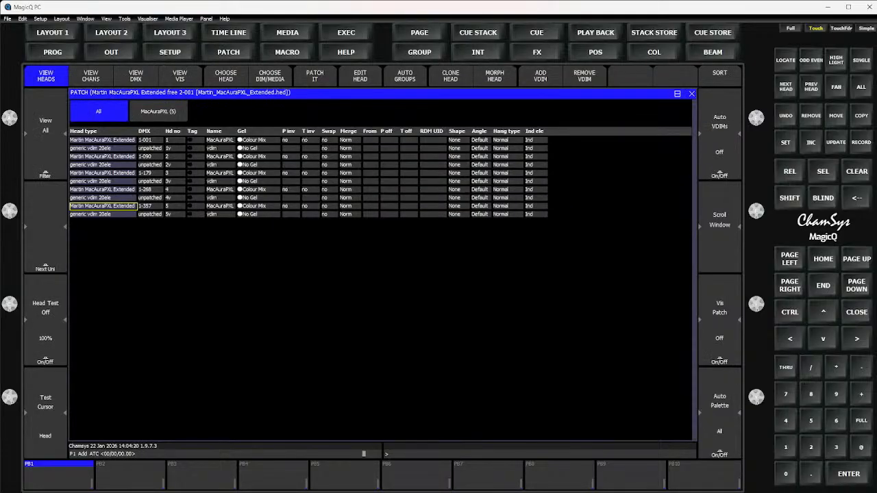
Step: Erase the current show and start a new one in Live (Chase) programming mode
key(ctrl)
key(ctrl+n)
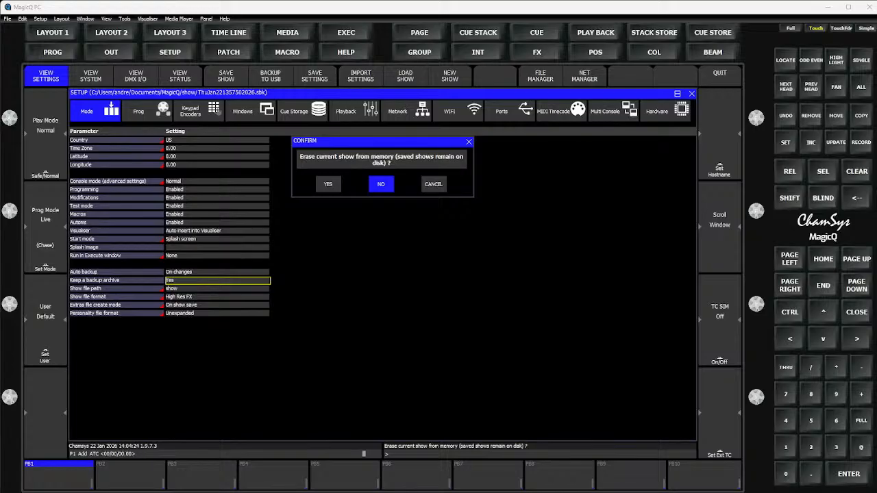
key(y)
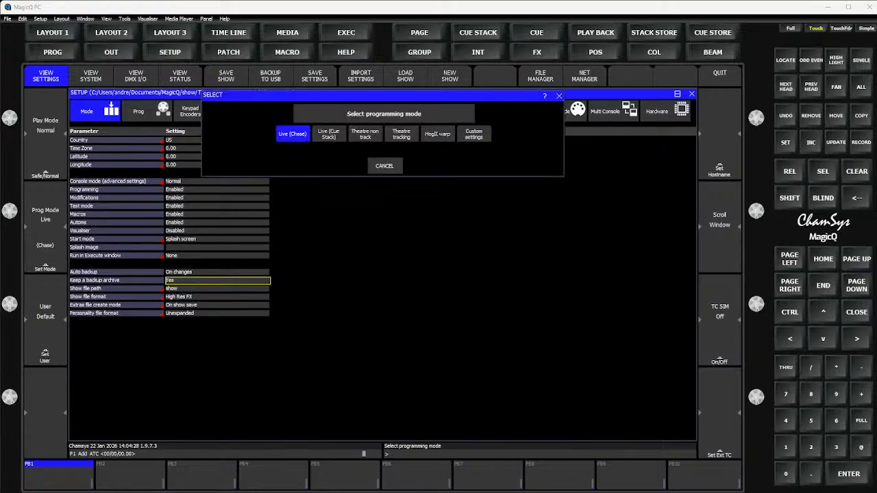
key(Return)
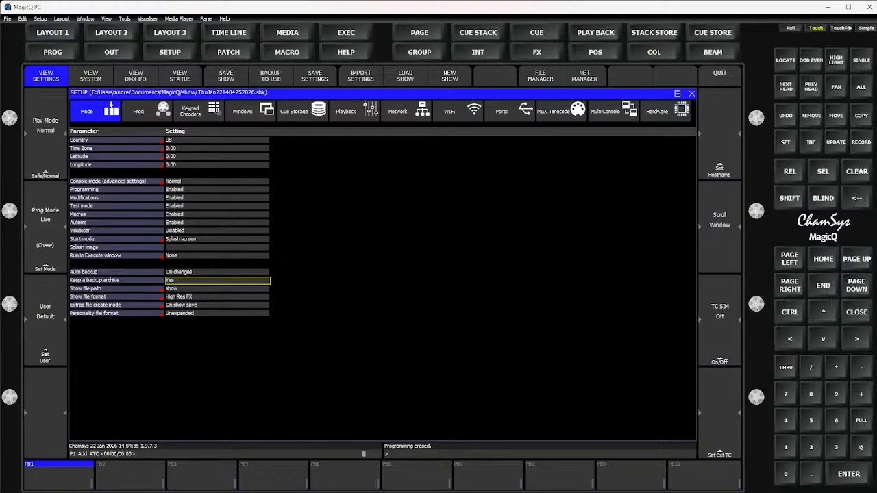
Step: Set Vis Patch to Capture Patch in the empty patch to bring in the fixtures from Capture
click(228, 52)
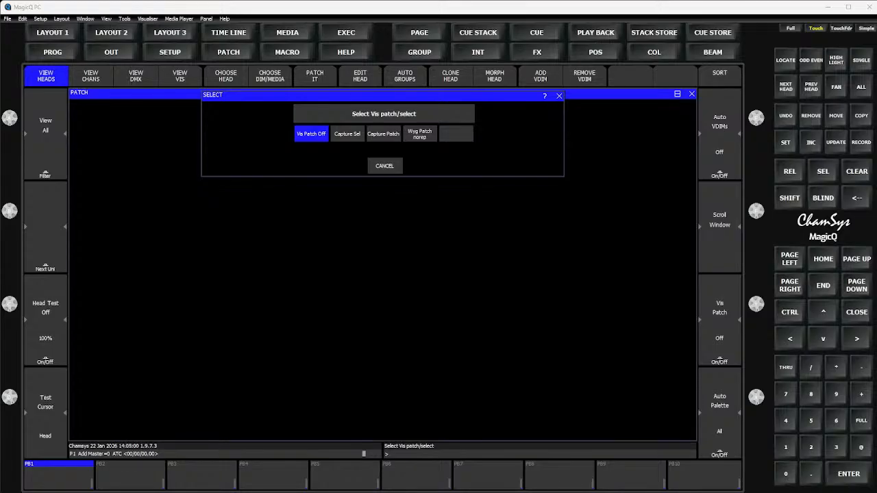
key(Return)
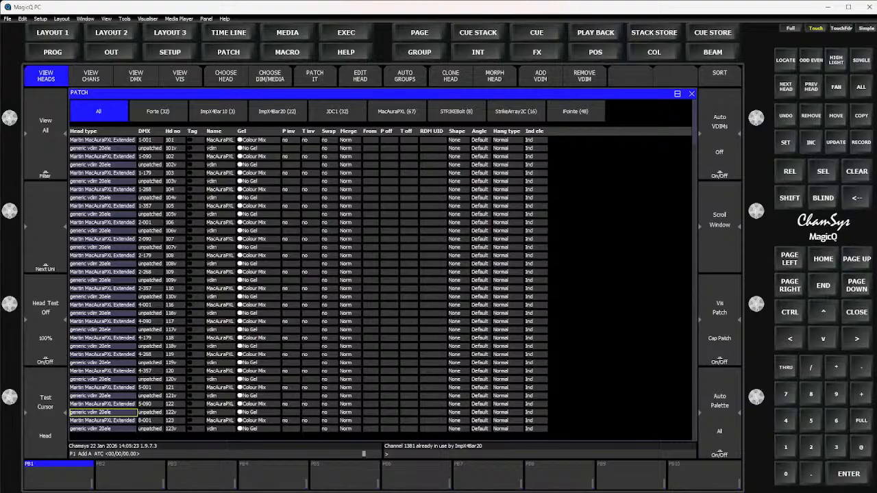
Step: Review the full list of patched heads, including the ImpX4Bar10 and Forte fixture types
scroll(381, 284, down, 20)
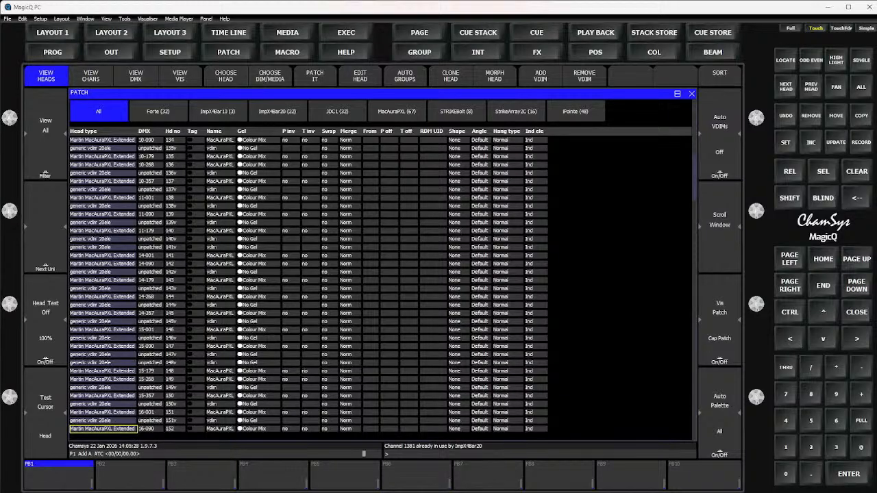
click(218, 111)
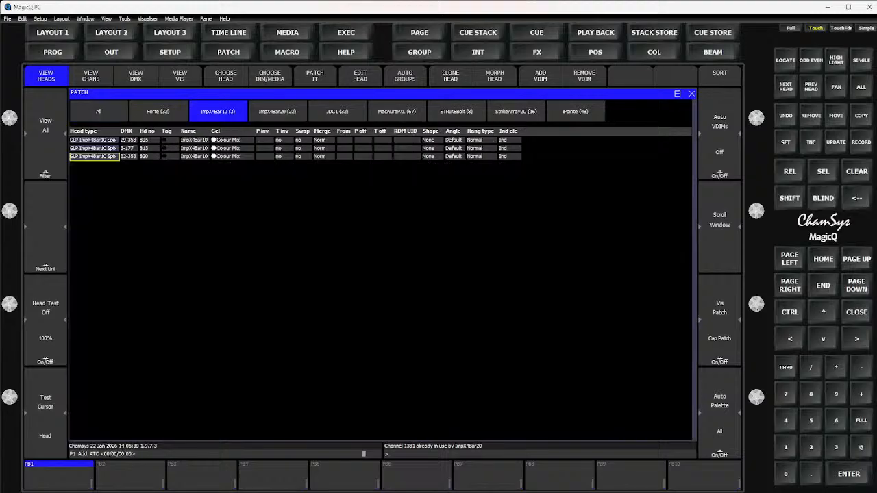
click(94, 140)
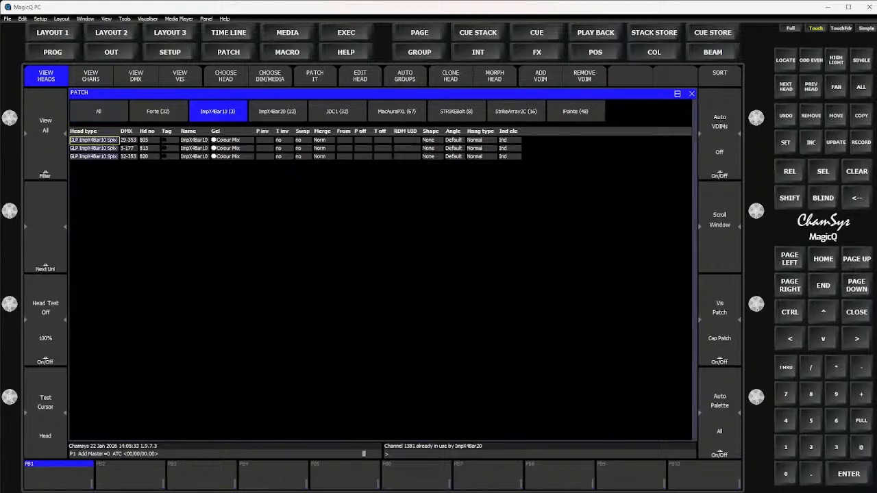
click(158, 111)
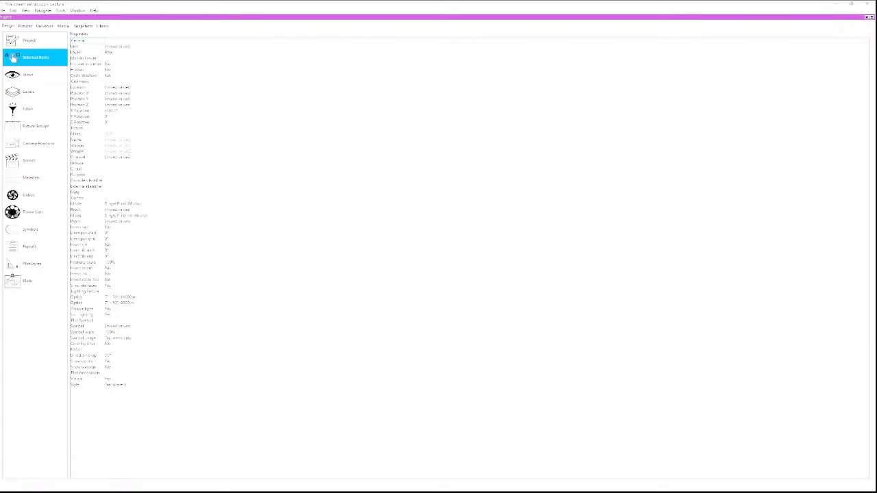
Step: Inspect the selected fixtures' mode in Capture and the ImpX4Bar20 head numbers and DMX addresses in the MagicQ patch
click(88, 215)
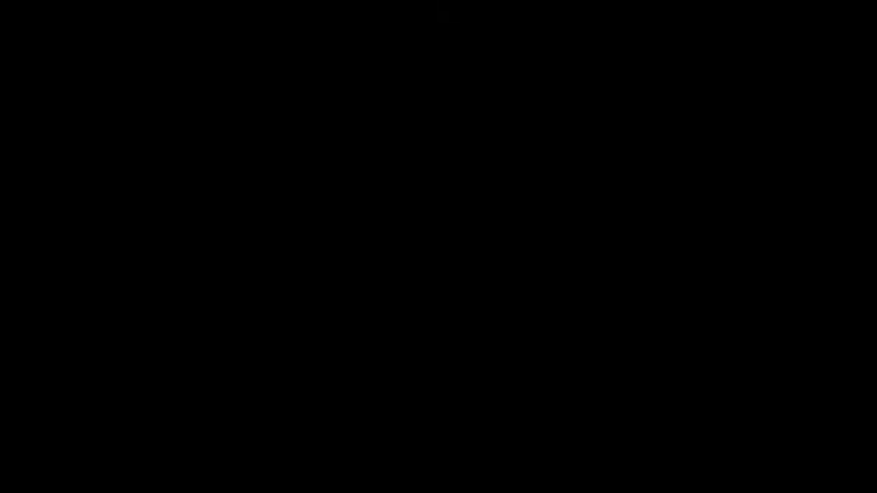
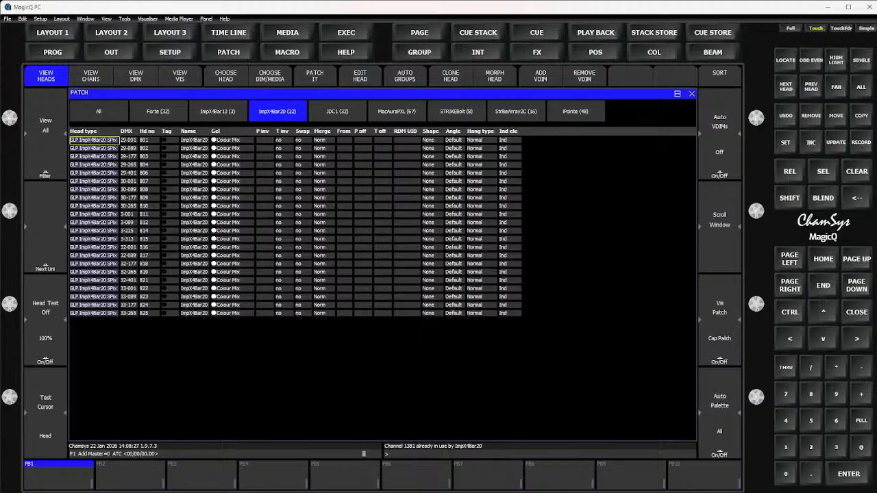
click(149, 140)
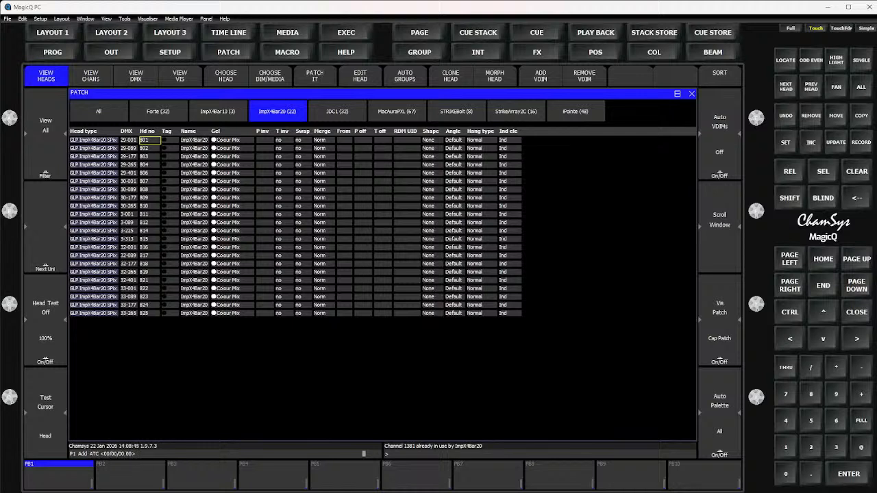
click(129, 205)
key(Escape)
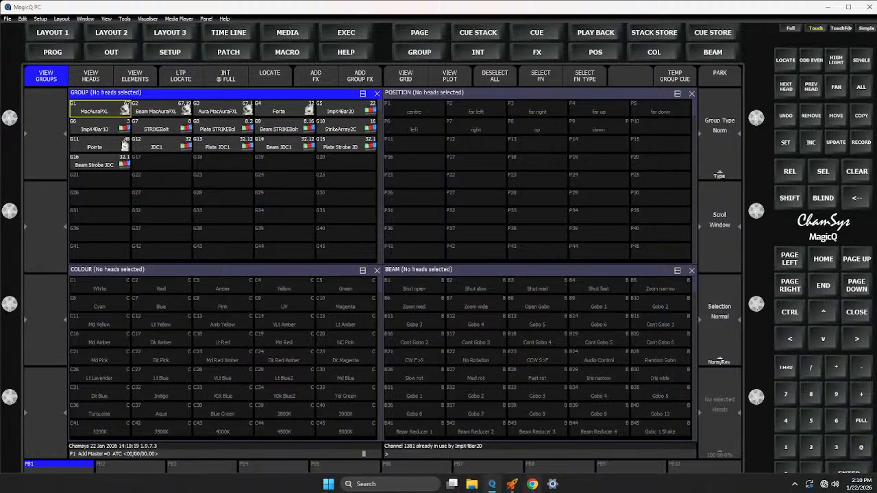
Step: Select the MacAuraPXL and ImpX4Bar10 groups in turn to check their heads, and clear the programmer
click(512, 487)
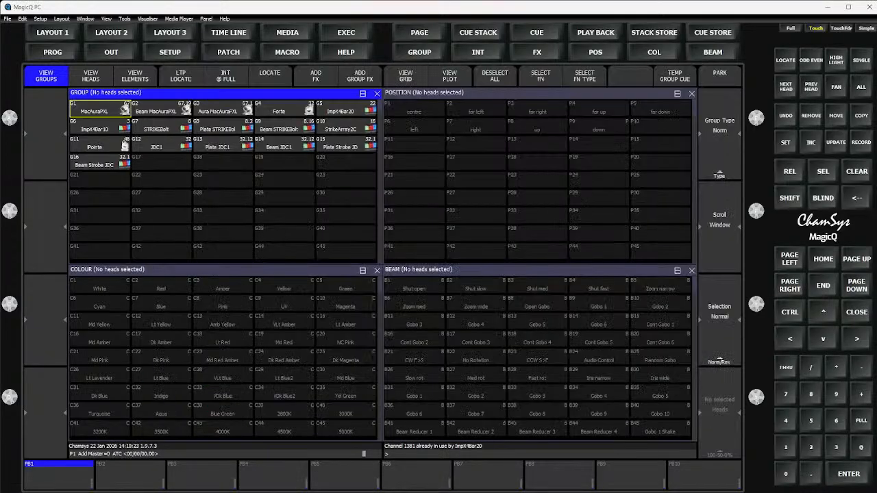
click(100, 108)
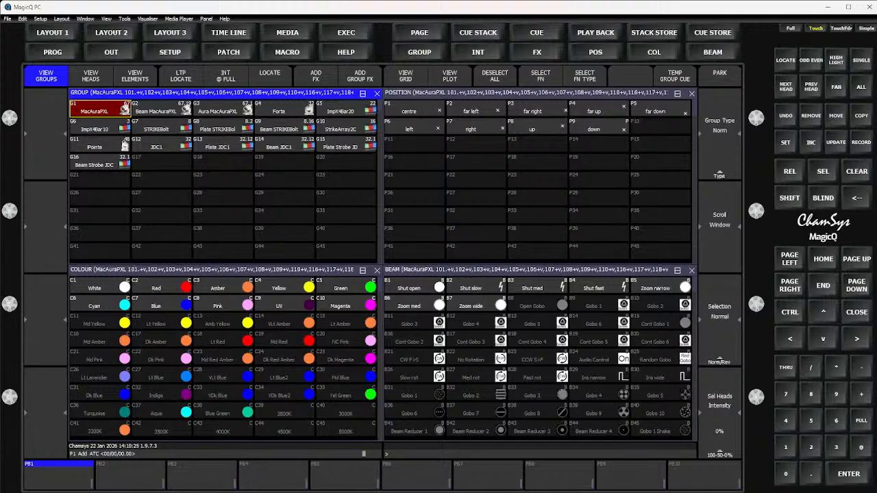
click(99, 144)
click(99, 127)
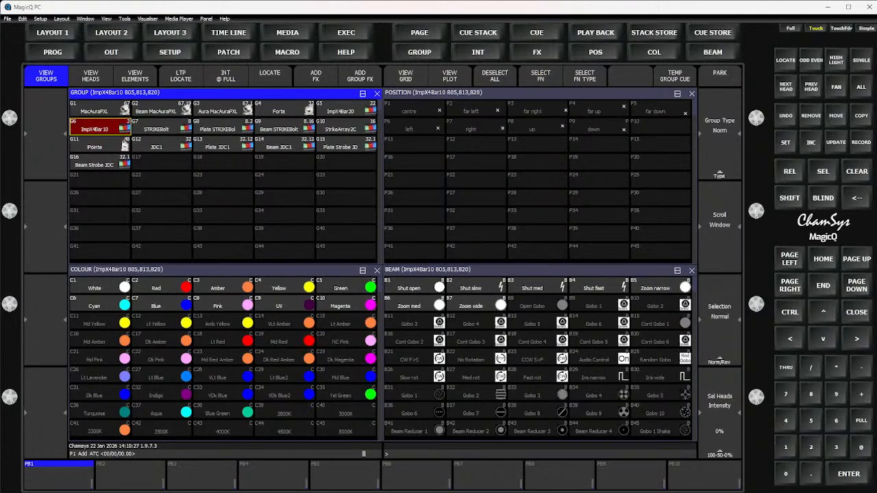
key(Delete)
key(ctrl+BackSpace)
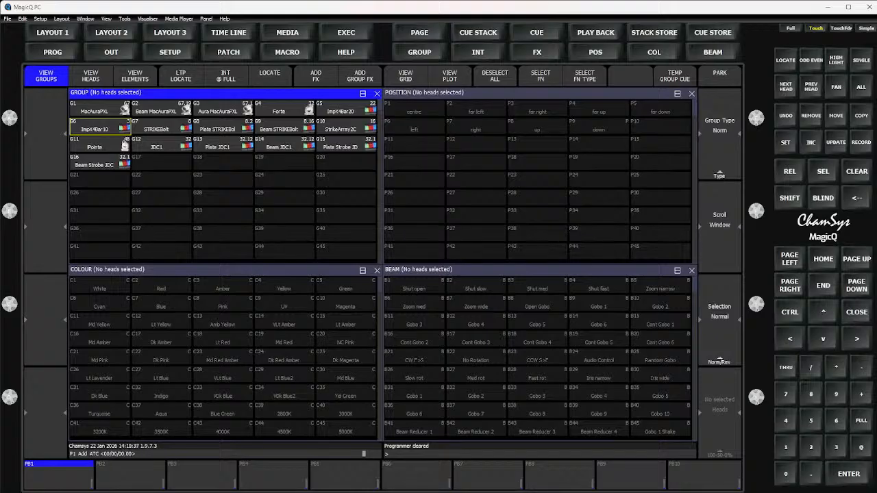
Step: Move the MacAuraPXL group to slot G36 and the ImpX4Bar10 group to slot G37
key(ctrl+m)
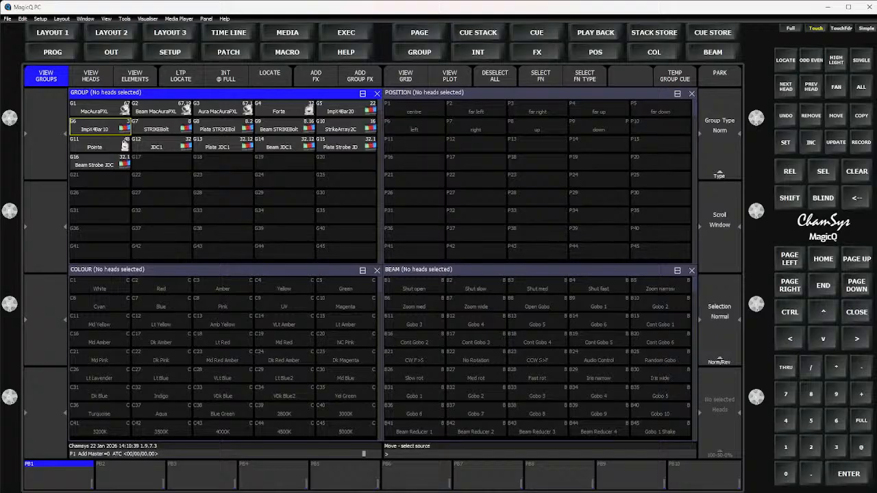
click(99, 108)
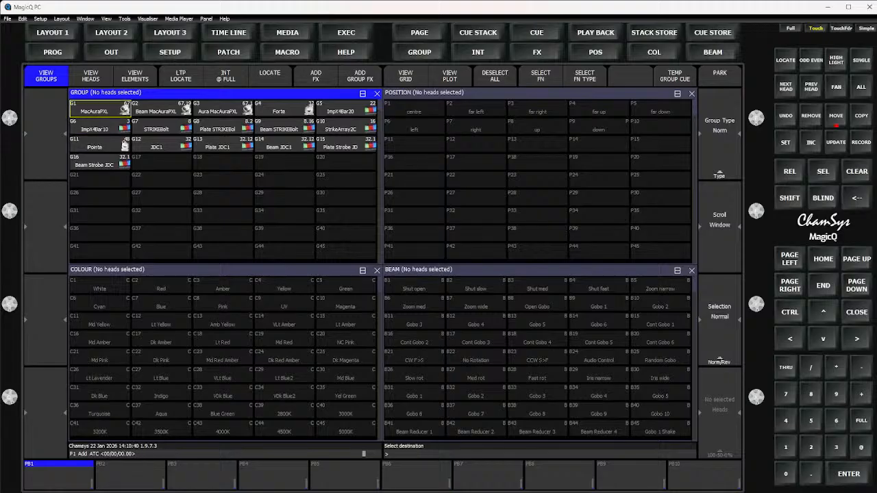
click(100, 233)
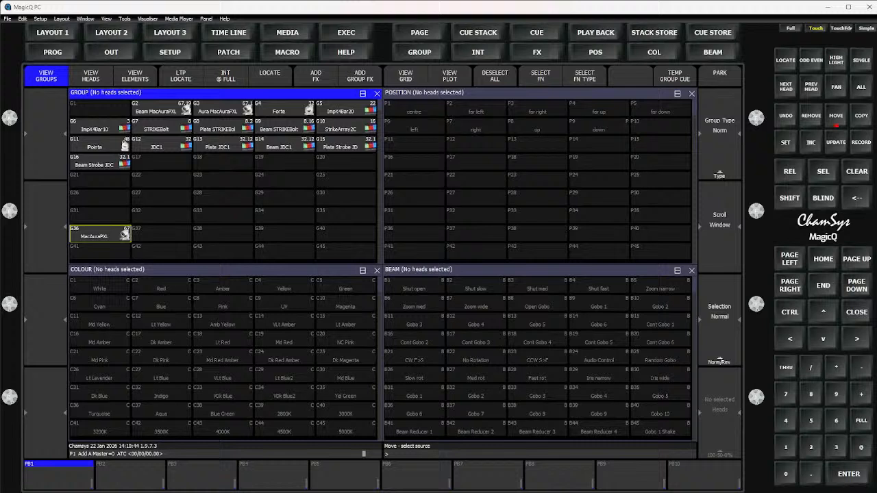
click(100, 128)
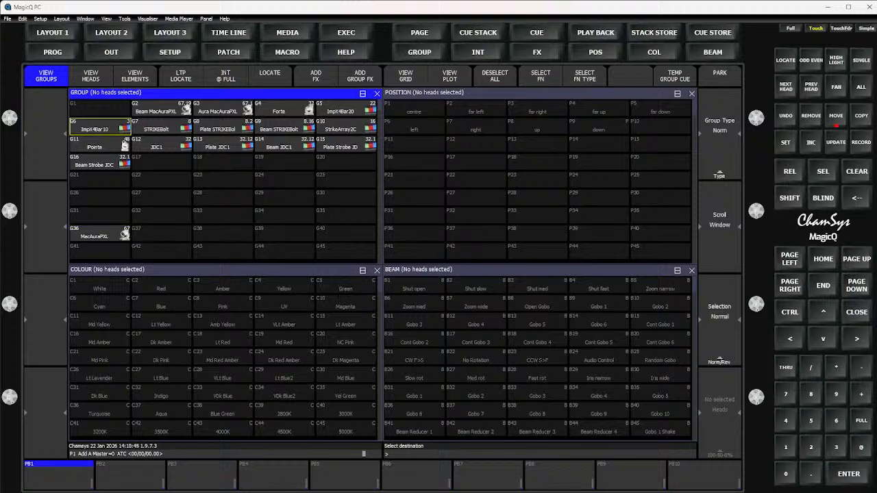
click(162, 234)
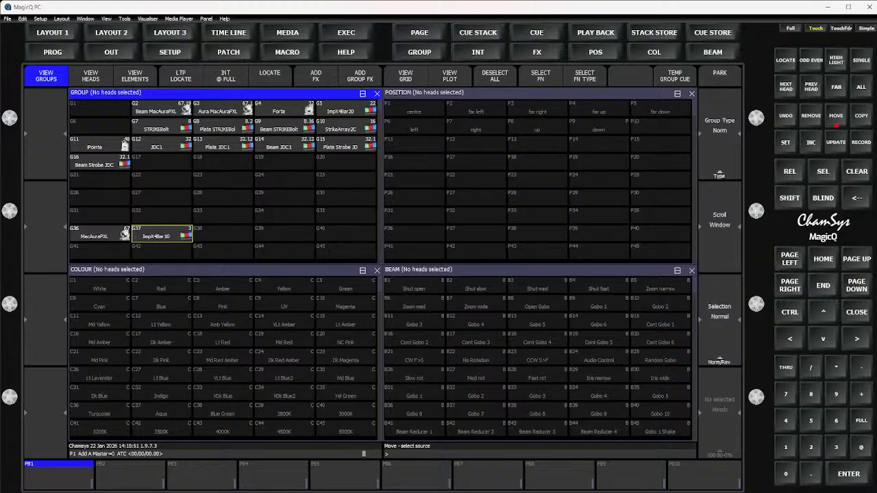
Step: Move the STRIKEBolt, Plate STRIKEBol and Beam STRIKEBolt groups to slots G39, G40 and G45 respectively
click(162, 127)
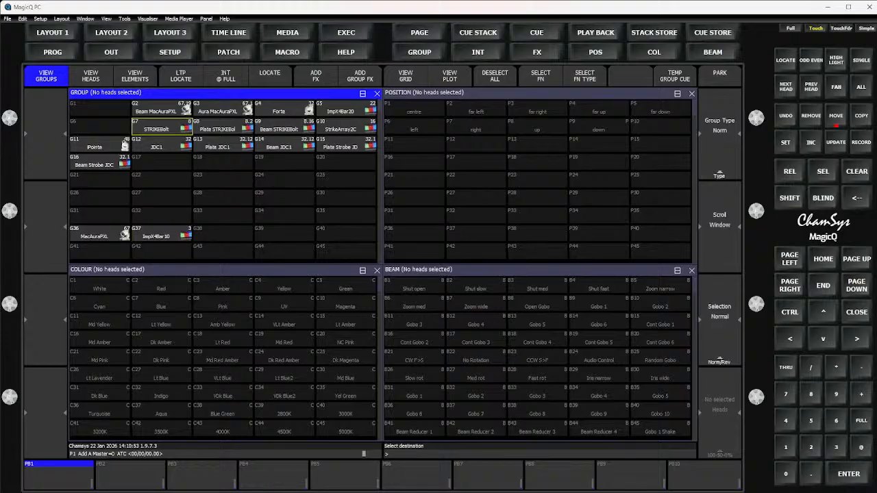
click(285, 234)
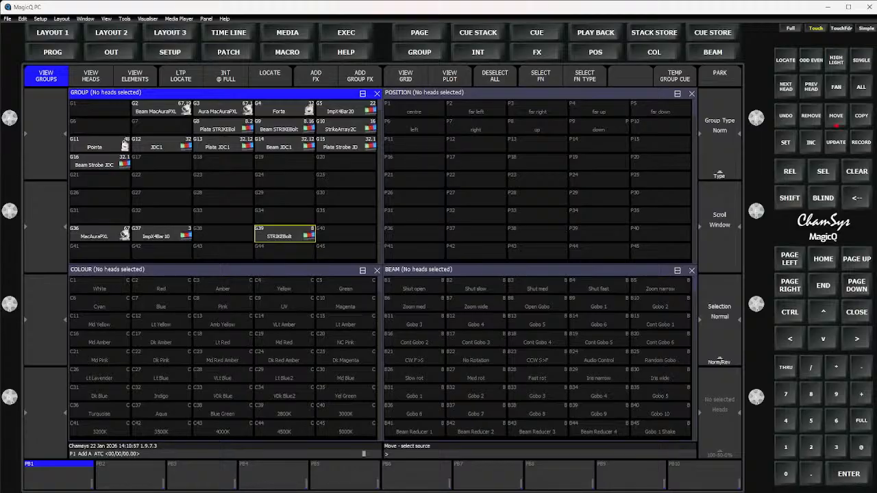
click(224, 126)
click(346, 233)
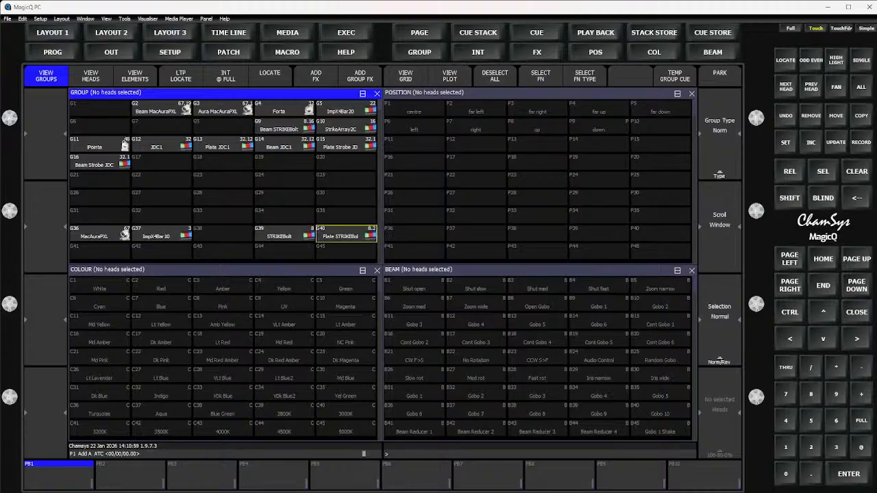
click(285, 126)
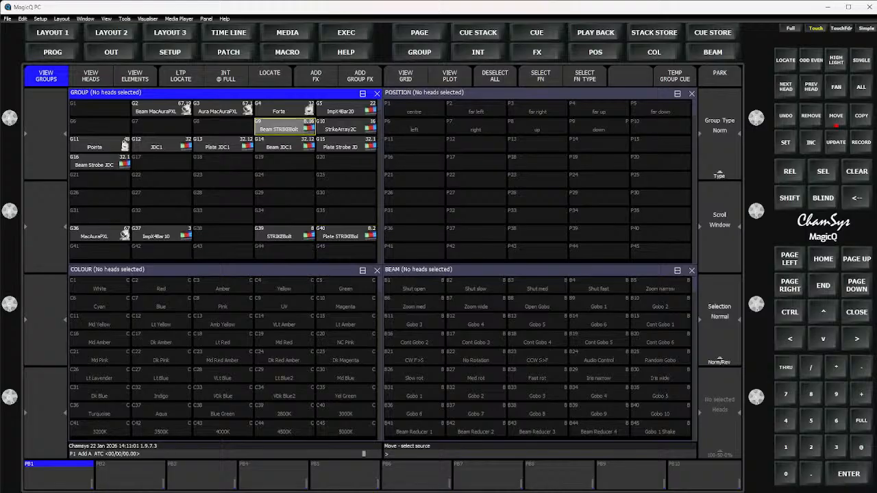
click(347, 252)
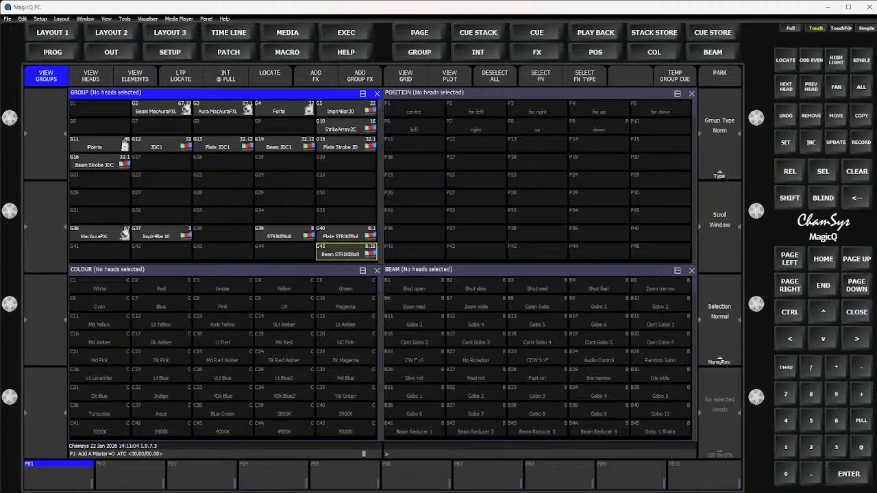
Step: Move the Beam MacAuraPXL group to slot G28 and the Aura MacAuraPXL group to slot G29
click(162, 109)
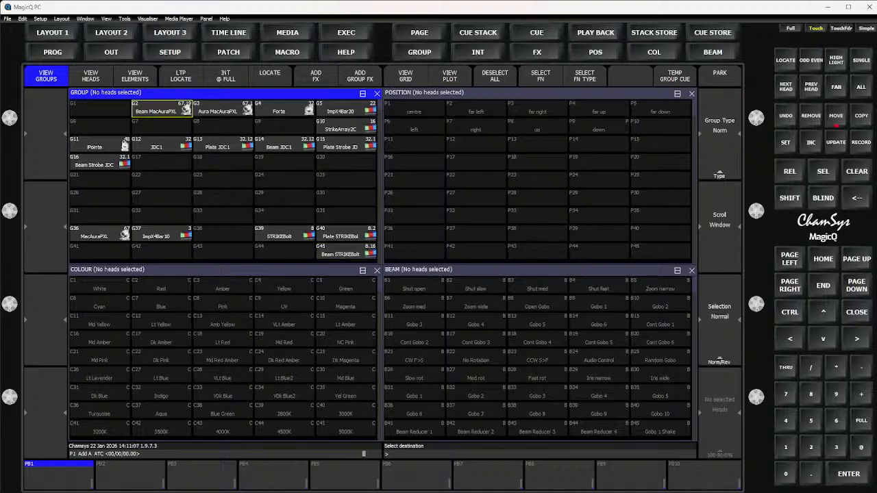
click(235, 198)
click(835, 116)
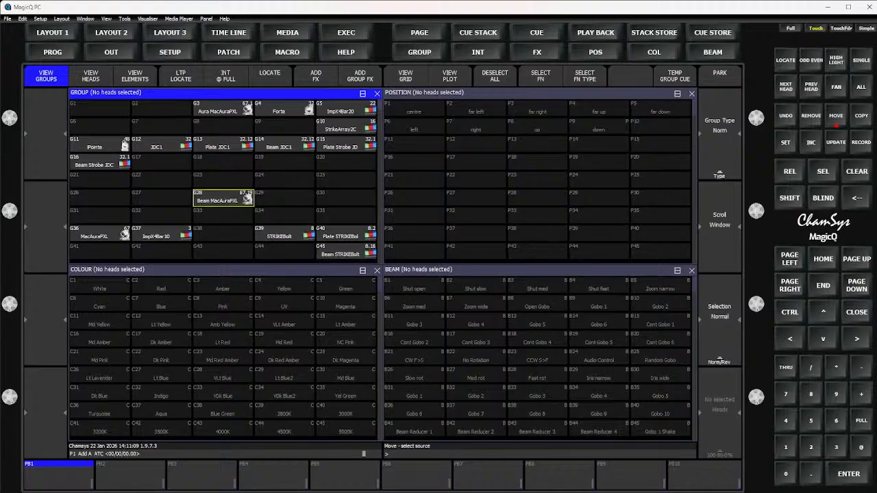
click(223, 108)
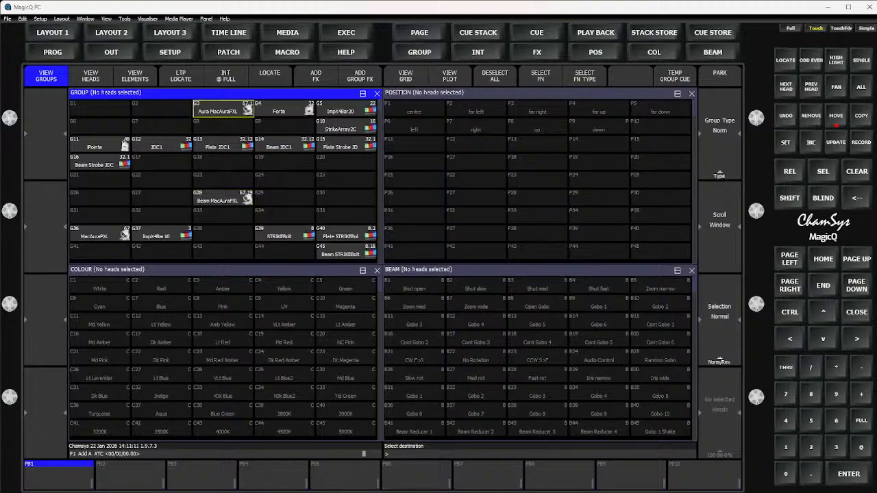
click(284, 197)
Step: Move the MacAuraPXL group back to slot G1 and the ImpX4Bar10 group to slot G2
click(835, 116)
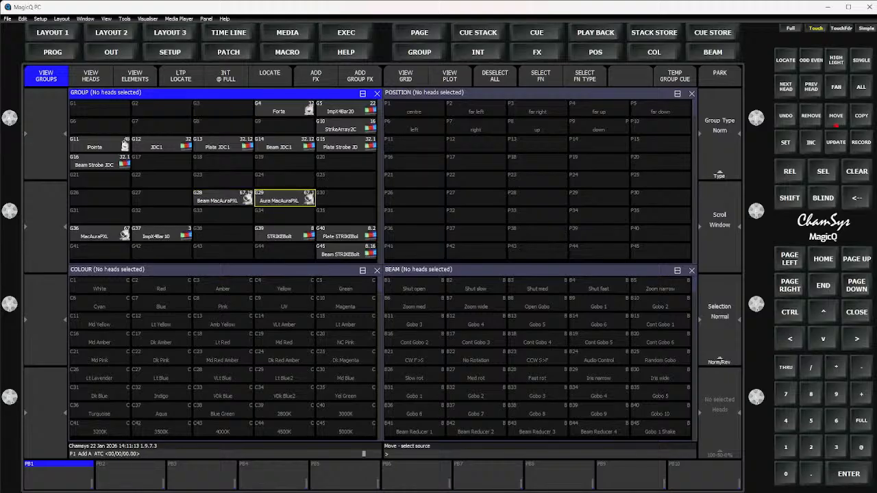
click(100, 233)
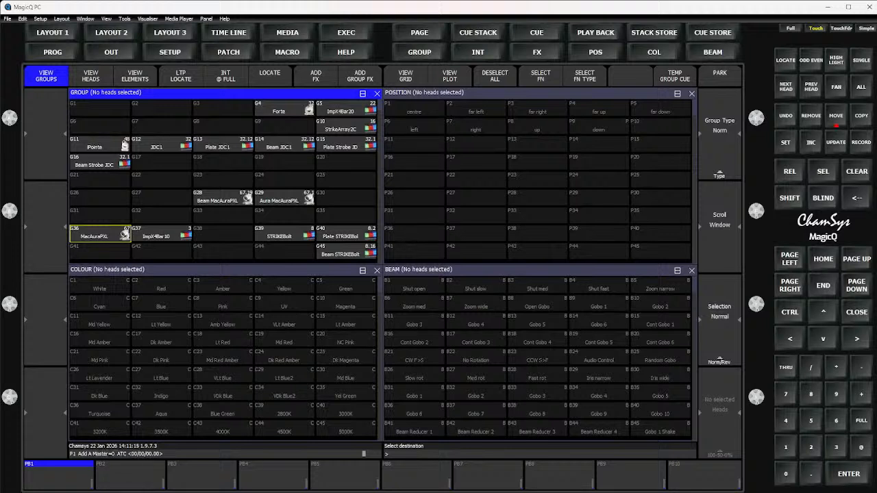
click(99, 108)
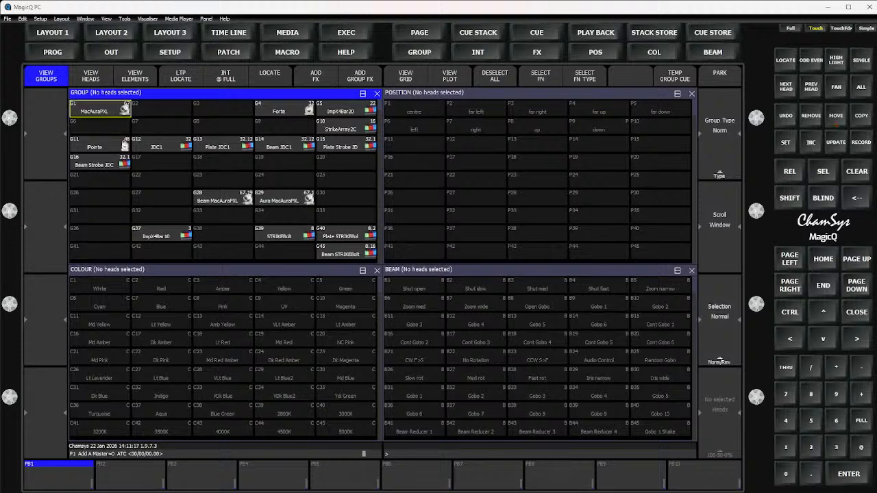
click(836, 123)
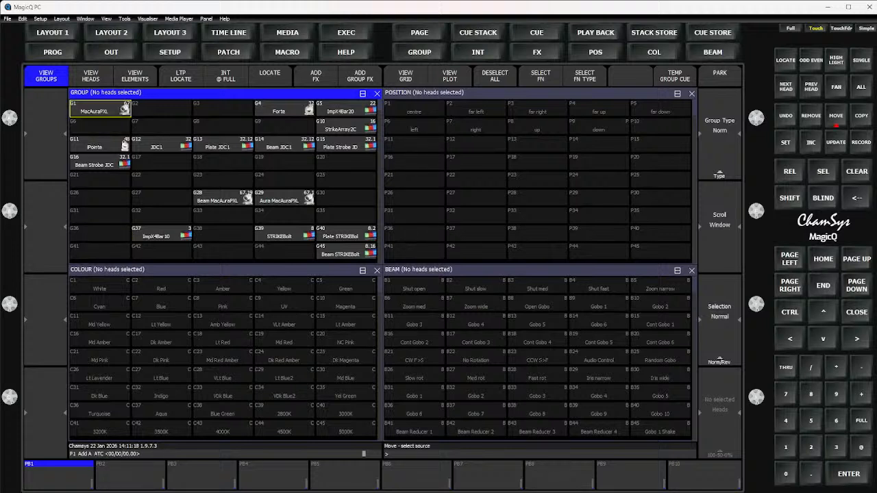
click(161, 233)
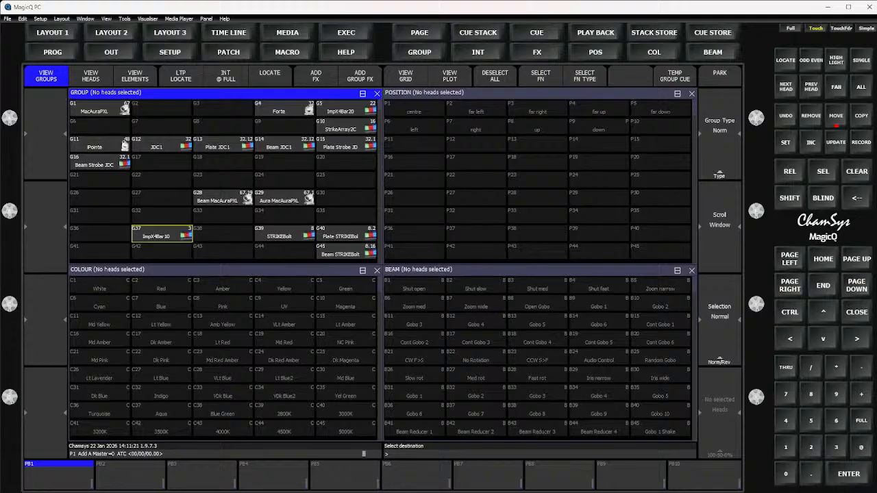
click(162, 108)
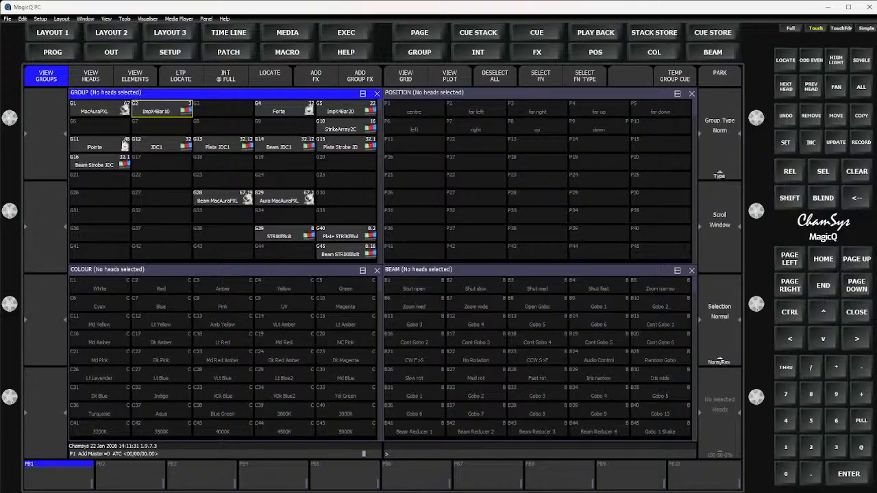
Step: Rearrange the groups so Forte takes slot G2 and ImpX4Bar10 takes slot G4, parking Forte temporarily in G7
key(ctrl+m)
click(285, 108)
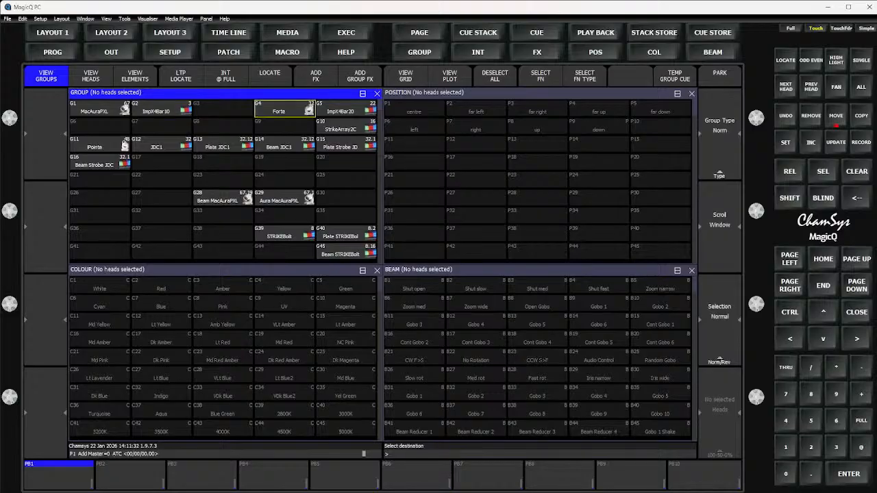
click(162, 126)
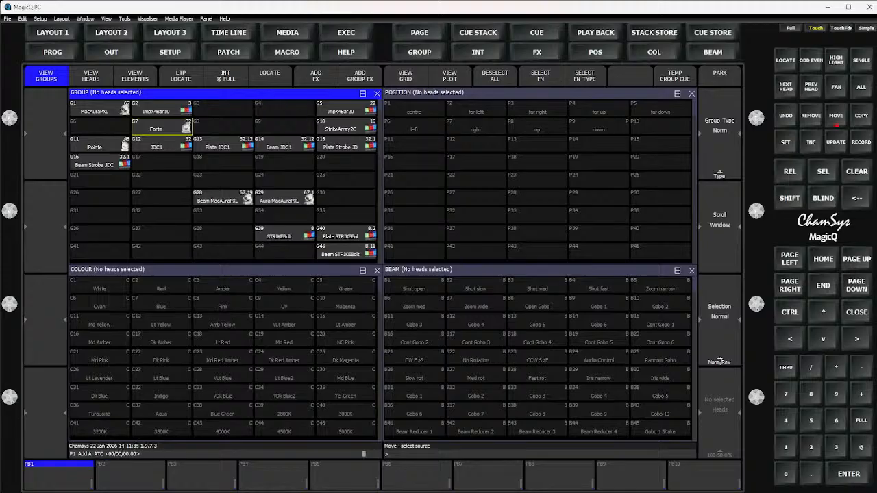
click(162, 108)
click(284, 108)
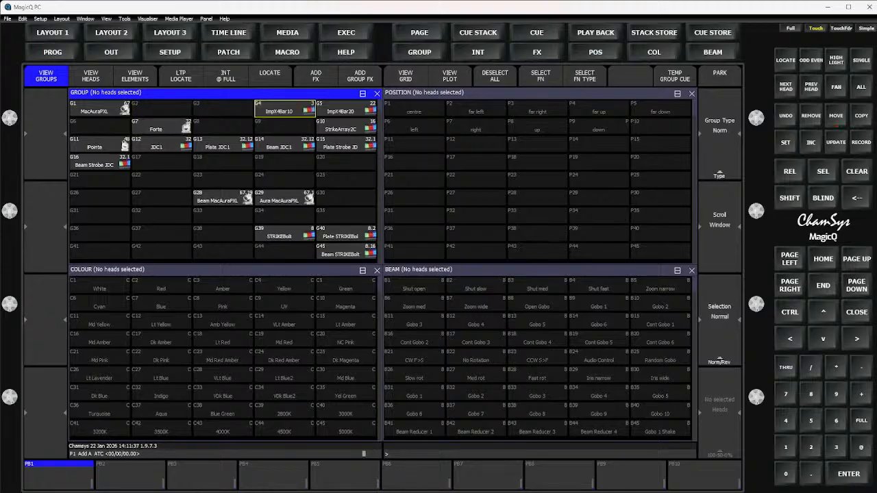
click(836, 116)
click(161, 127)
click(162, 109)
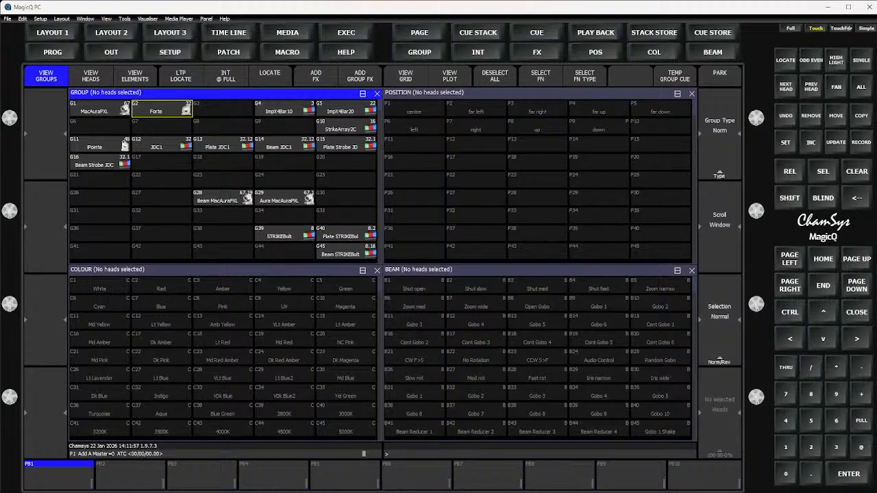
Step: Move the iPointe group to slot G3 and the StrikeArray2C group to slot G30
key(ctrl+m)
click(99, 144)
click(223, 108)
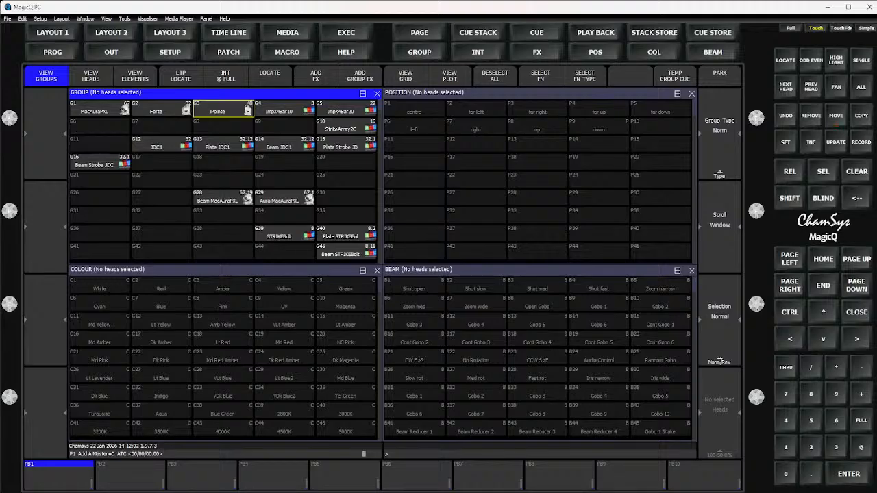
click(346, 127)
click(346, 199)
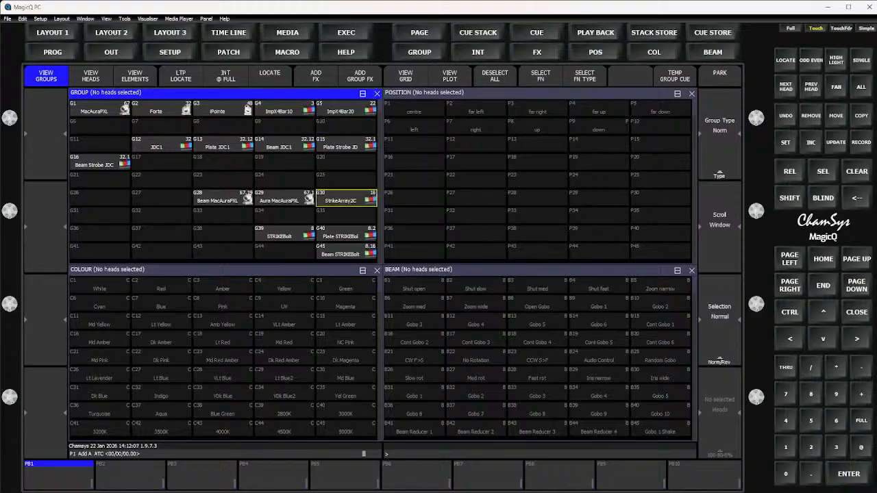
Step: Move the JDC1 group to slot G27 and the Beam Strobe JDC group to slot G26
key(ctrl+m)
click(161, 144)
click(161, 197)
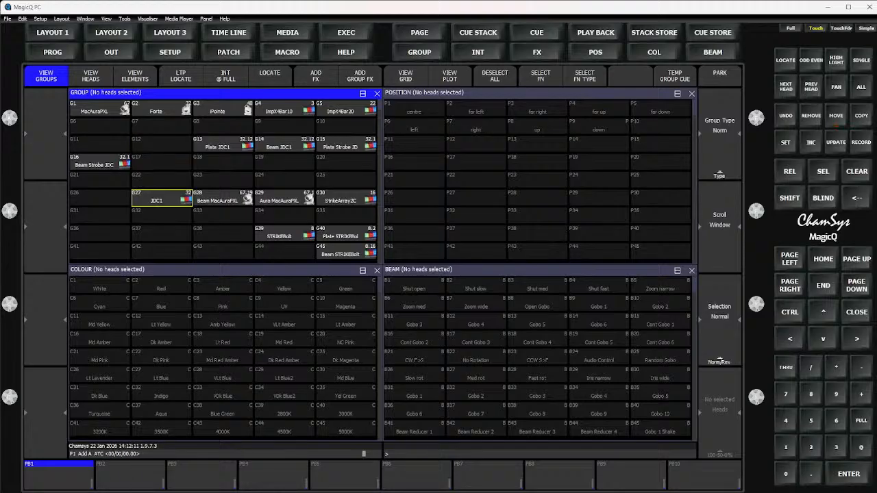
key(ctrl+m)
click(100, 162)
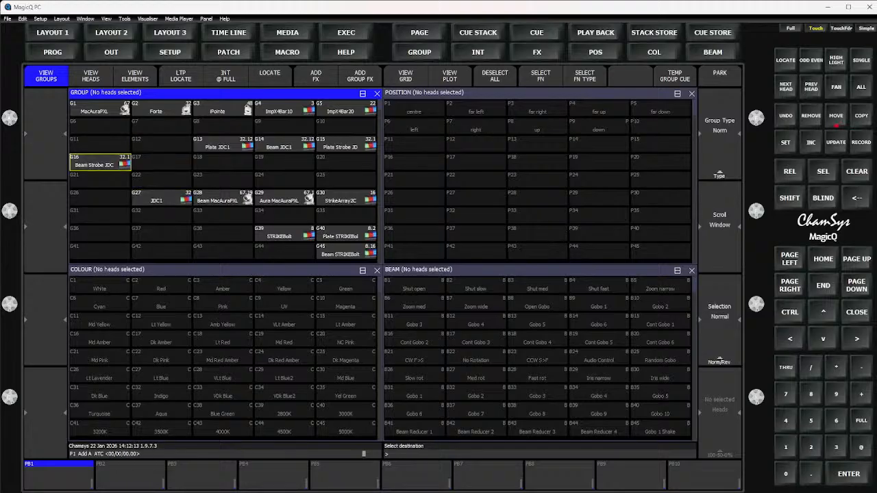
click(100, 198)
Step: Move the Plate JDC1 group to slot G41 and the Beam JDC1 group to slot G42
key(ctrl+m)
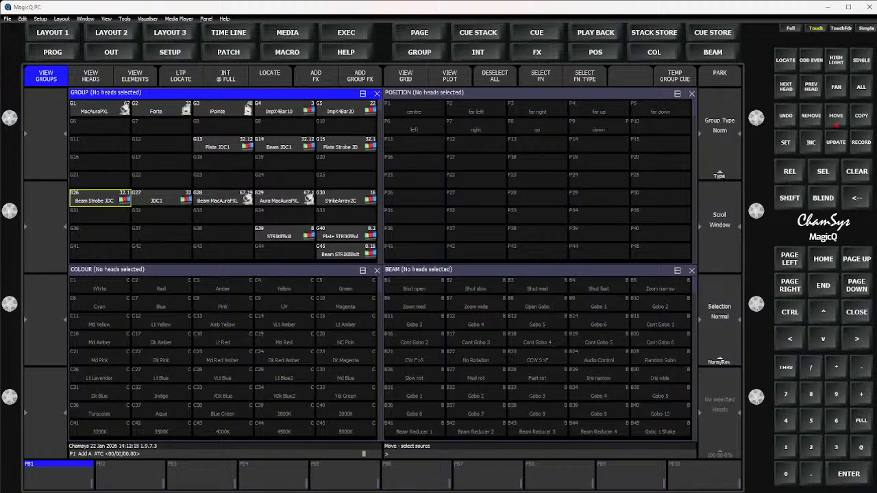
click(223, 144)
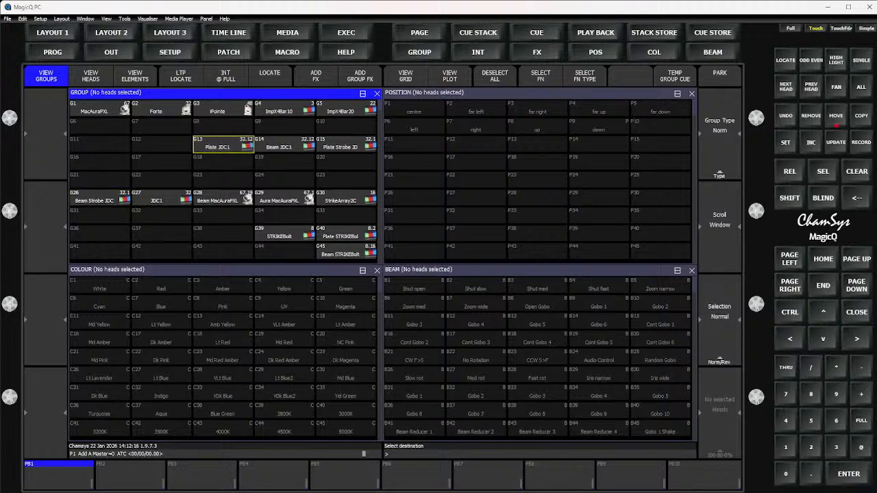
click(100, 252)
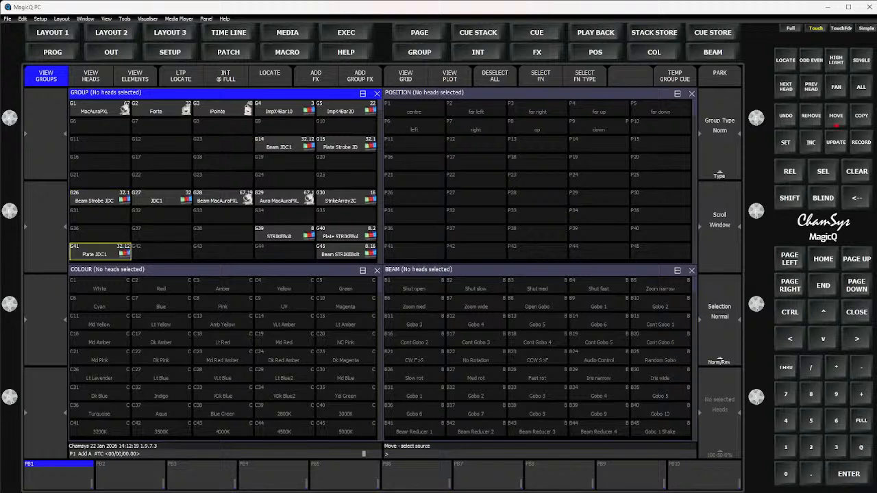
click(285, 144)
click(162, 251)
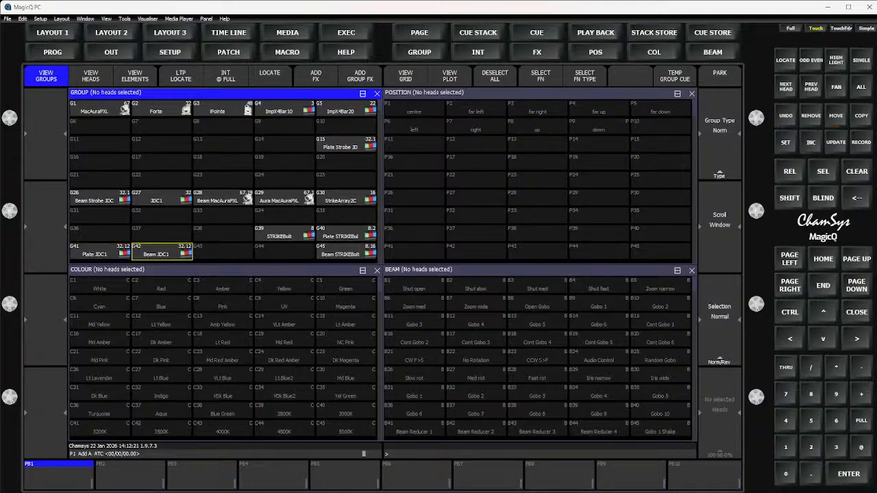
Step: Move the Plate Strobe JD group from slot G15 to slot G43
click(835, 116)
click(346, 144)
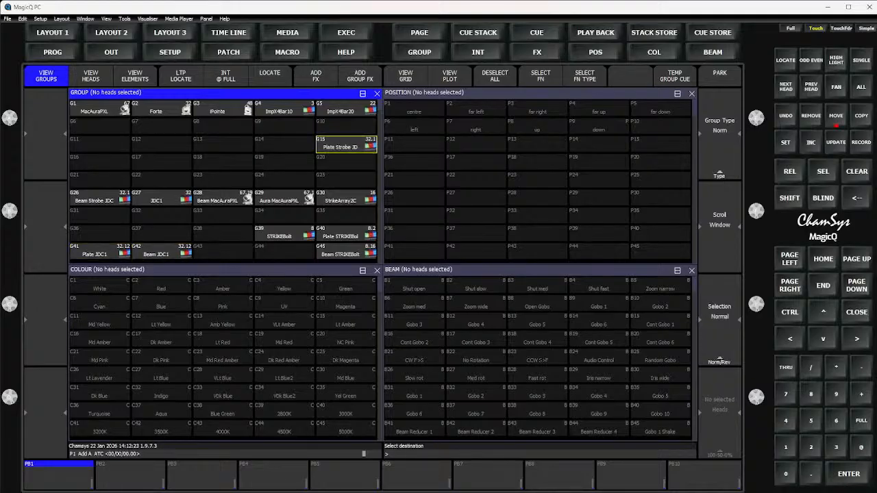
click(223, 252)
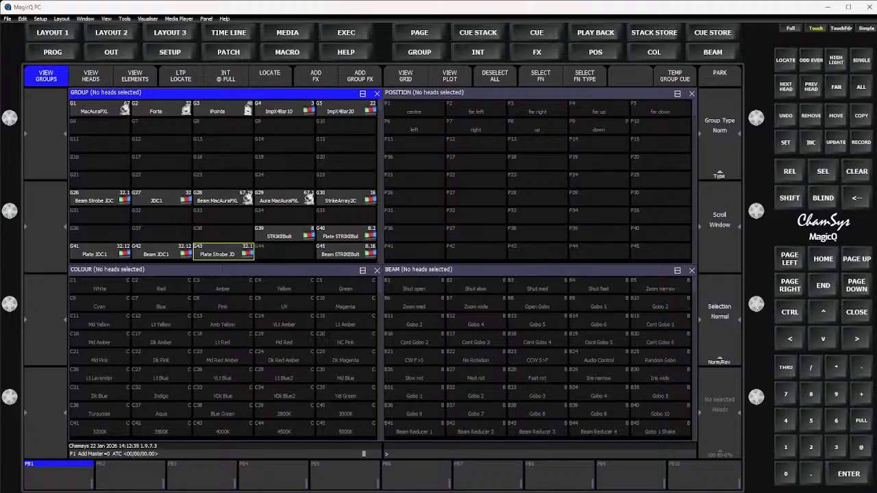
Step: Select the MacAuraPXL, Forte, iPointe, ImpX4Bar10, ImpX4Bar20, Beam Strobe JDC and JDC1 groups in turn to review the arrangement
click(100, 107)
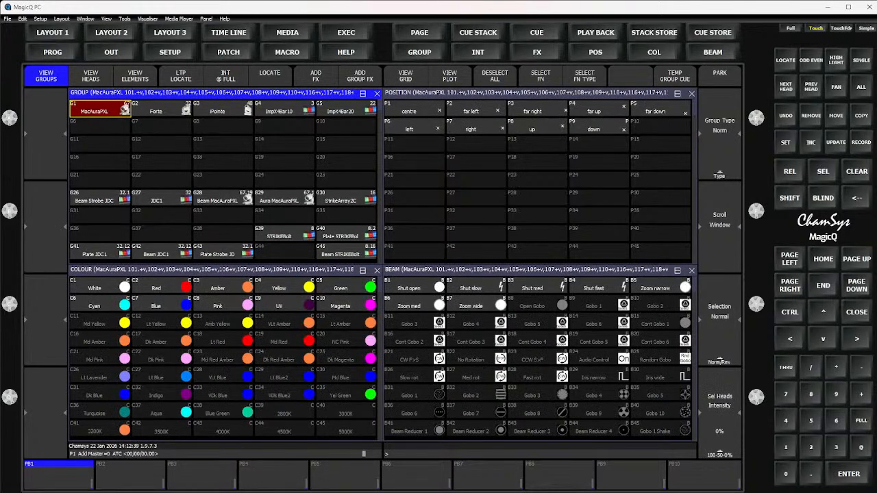
click(162, 107)
click(223, 107)
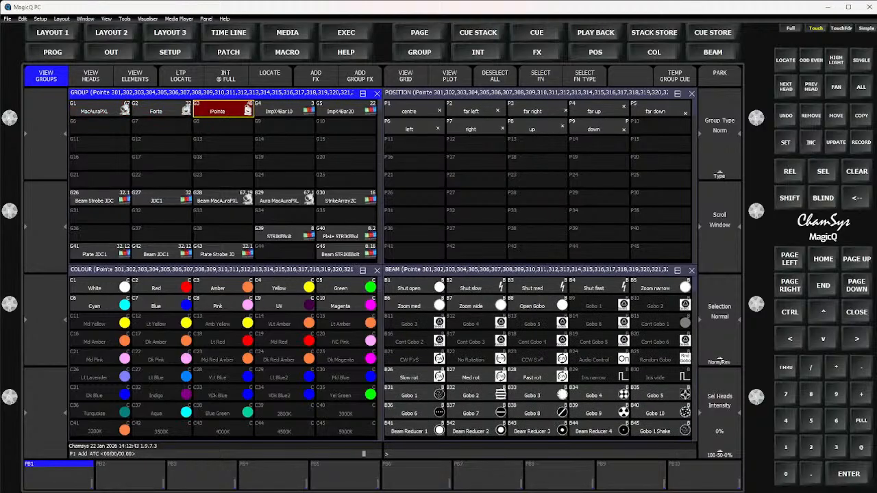
click(285, 107)
click(346, 107)
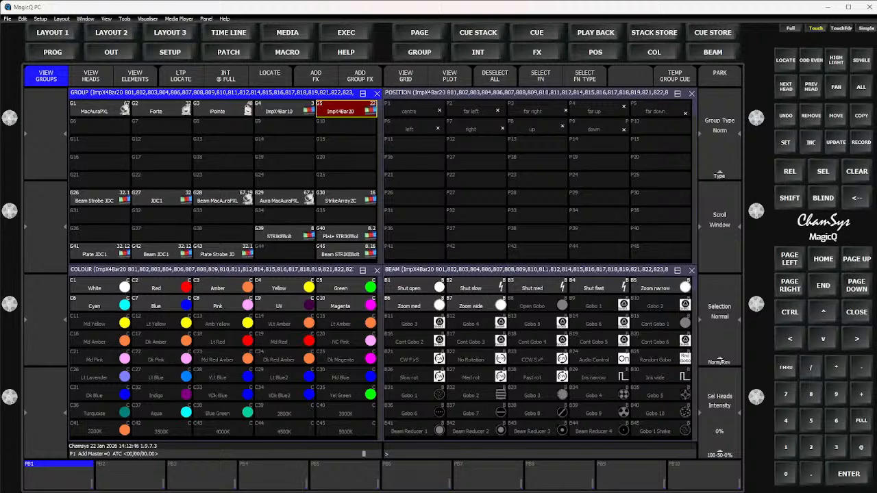
click(100, 197)
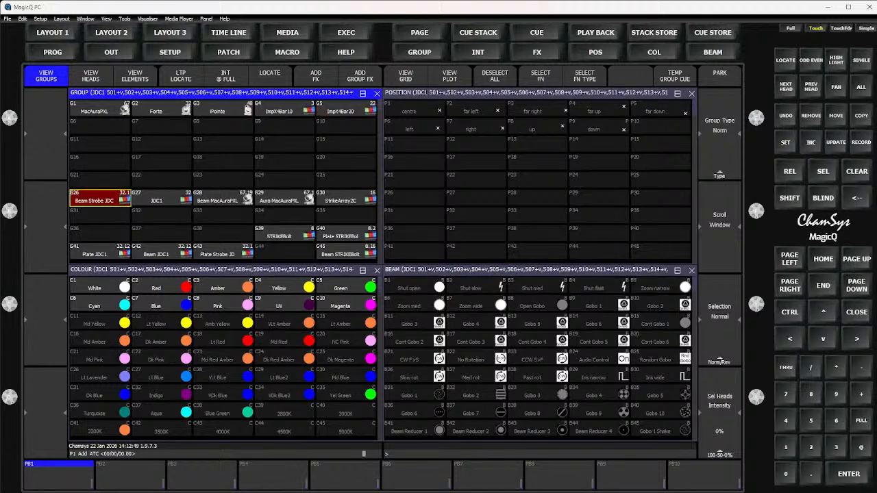
click(162, 197)
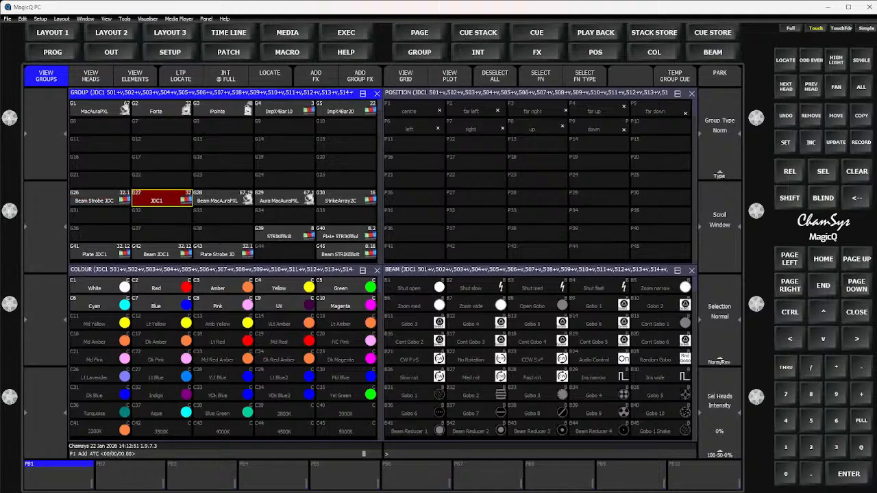
Step: Rearrange the groups so Beam Strobe JDC takes slot G44 and JDC1 takes slot G26, parking JDC1 temporarily in G21
click(836, 116)
click(162, 197)
click(100, 180)
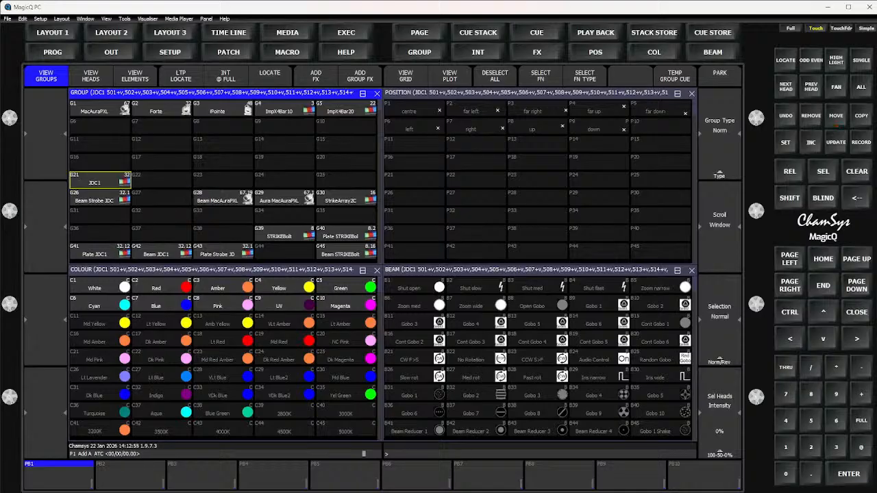
click(836, 116)
click(100, 197)
click(284, 252)
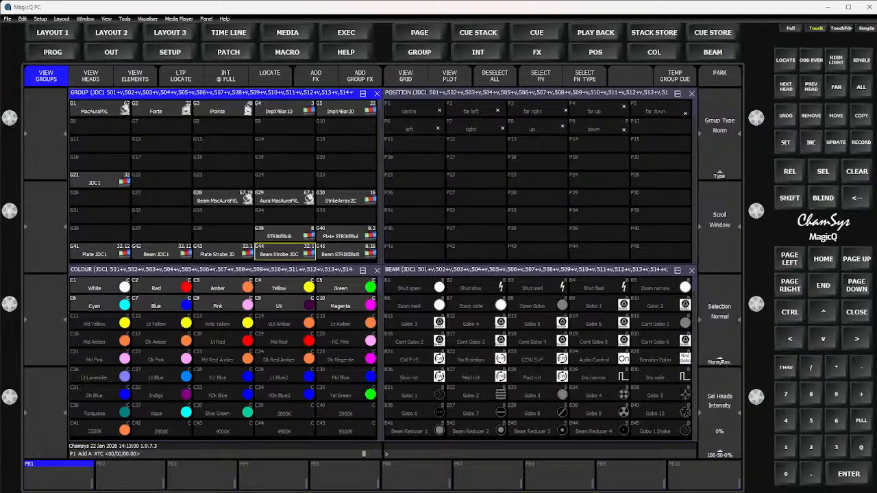
click(837, 115)
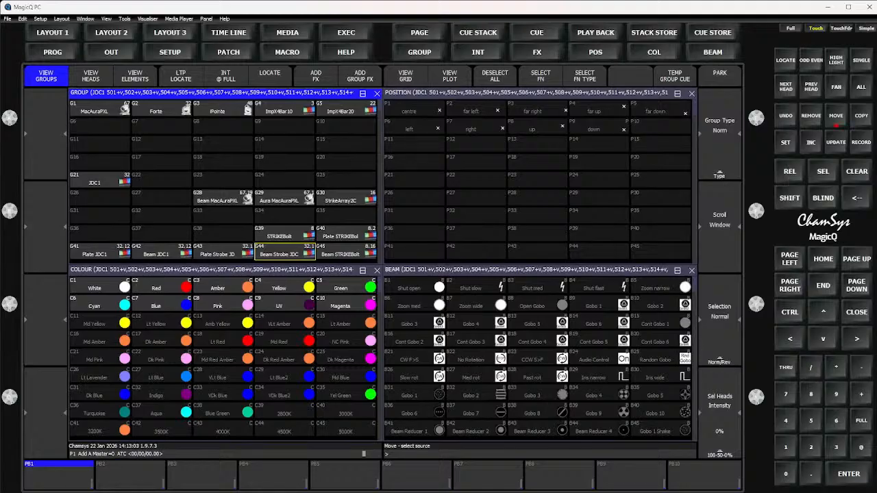
click(99, 180)
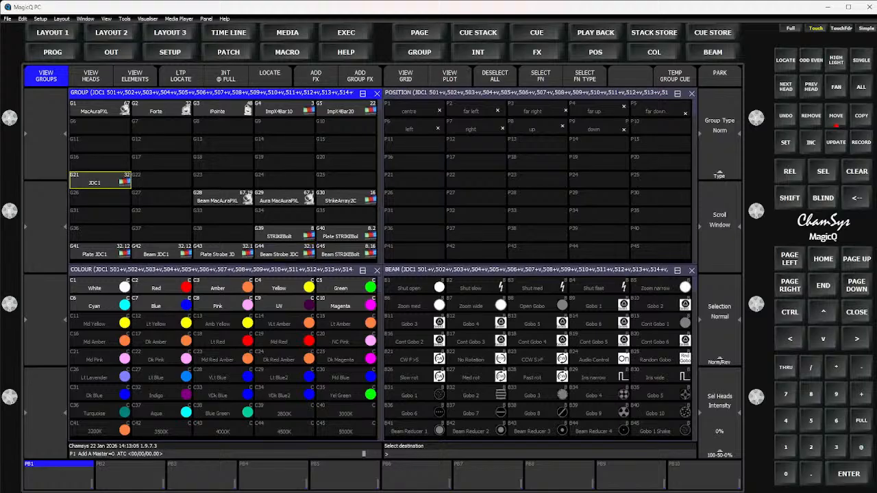
click(100, 197)
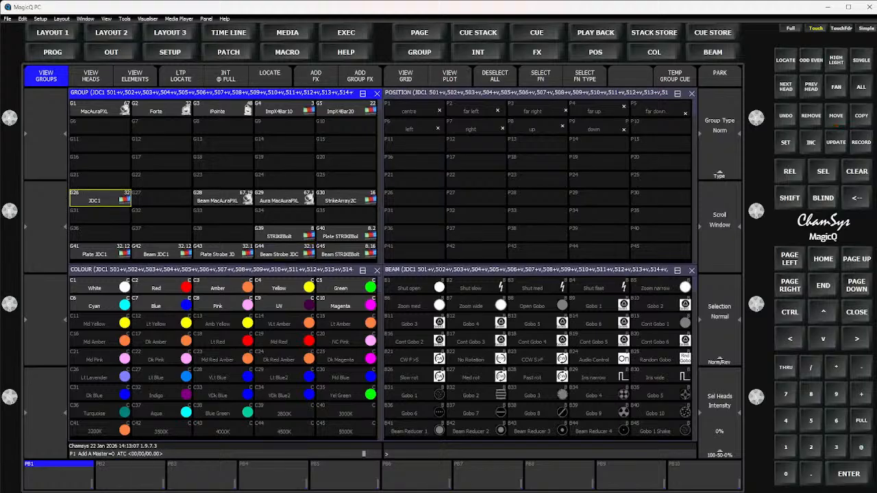
Step: Move the STRIKEBolt group to slot G27 and the Beam MacAuraPXL group to slot G39
click(836, 115)
click(285, 234)
click(158, 198)
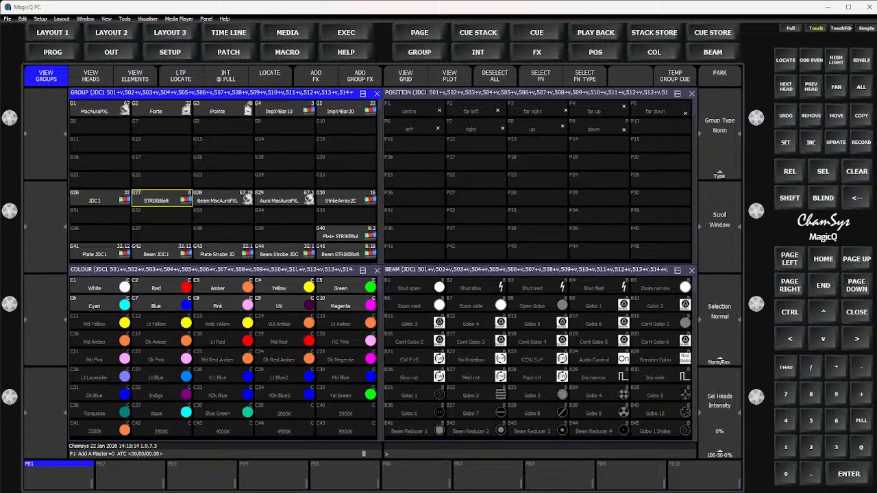
click(222, 199)
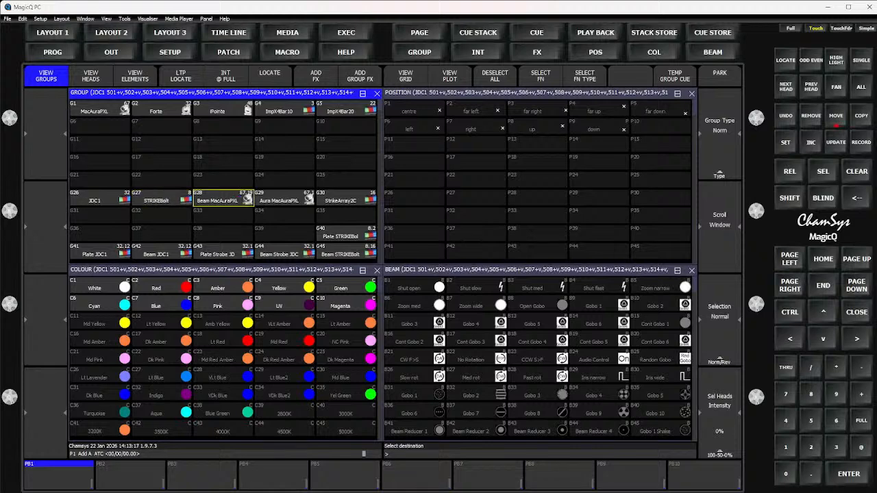
click(284, 234)
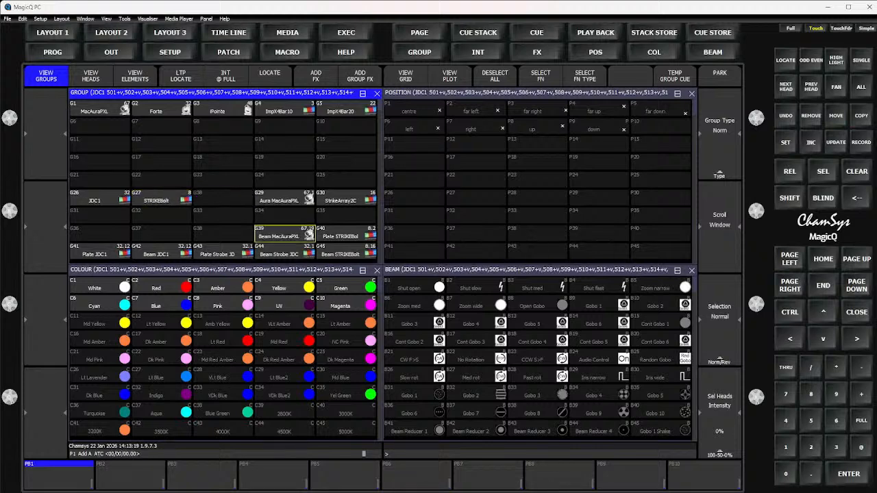
Step: Move the StrikeArray2C group from slot G30 to slot G28
click(836, 116)
click(347, 199)
click(222, 198)
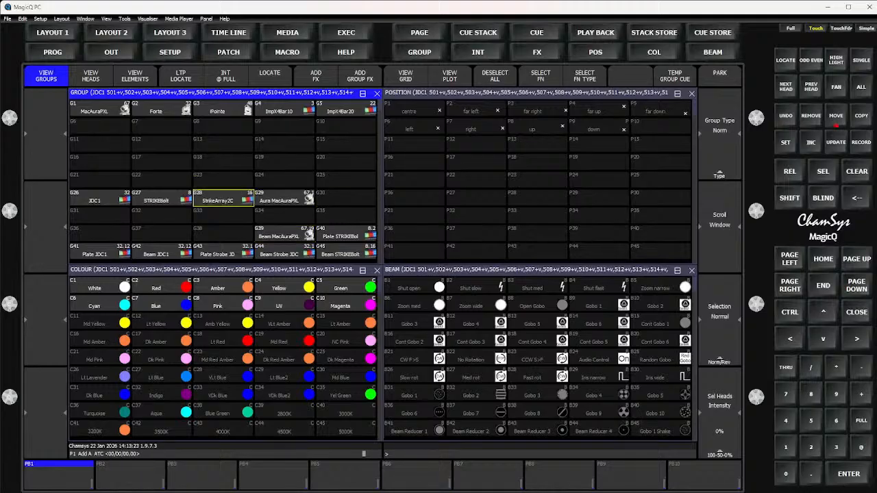
Step: Try to move the Aura MacAuraPXL group to slot G38
click(284, 199)
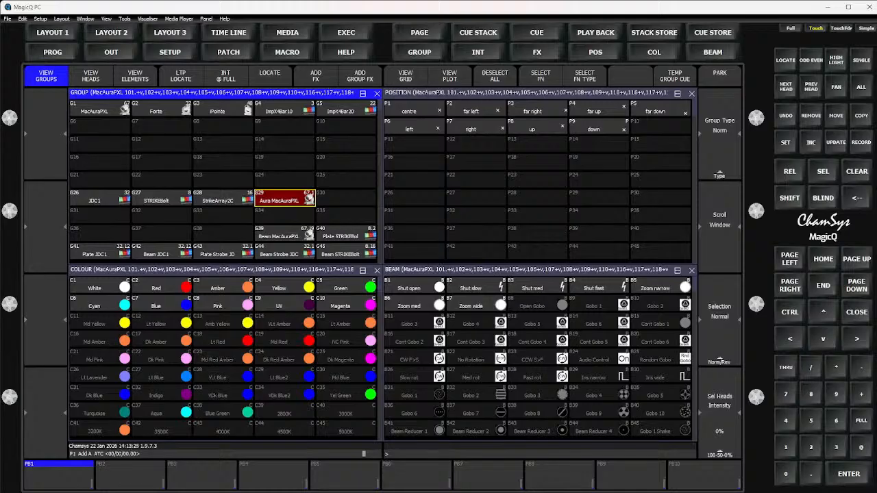
click(836, 115)
click(223, 234)
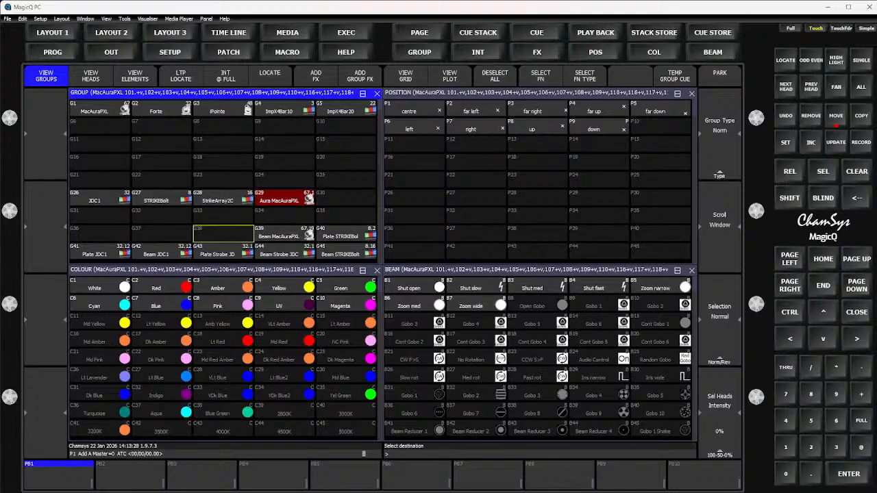
click(222, 234)
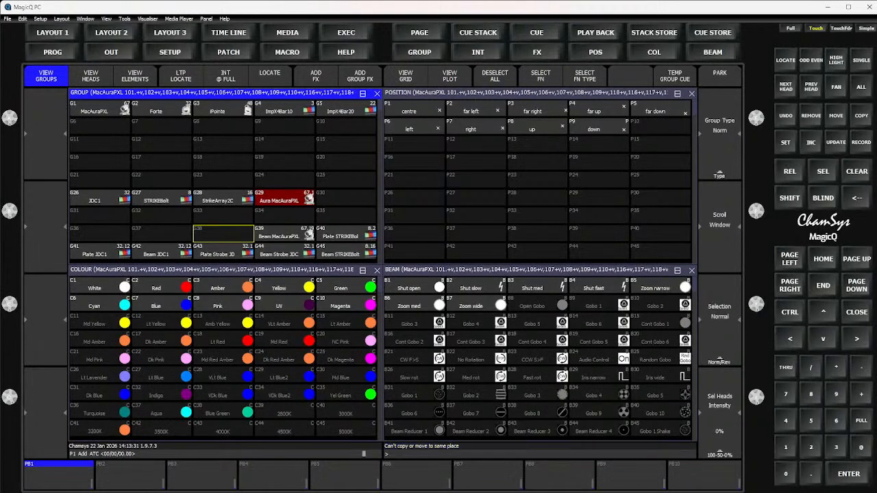
Step: Move the Aura MacAuraPXL group from slot G29 to slot G38
click(836, 116)
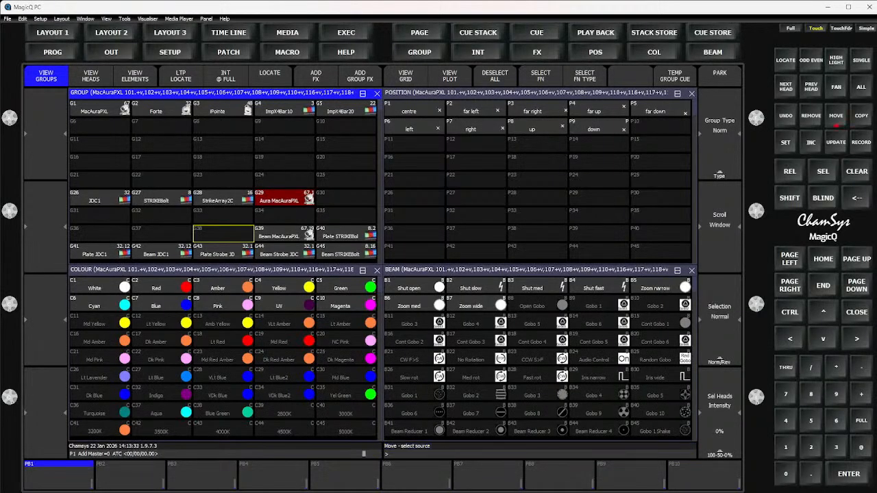
click(285, 198)
click(223, 234)
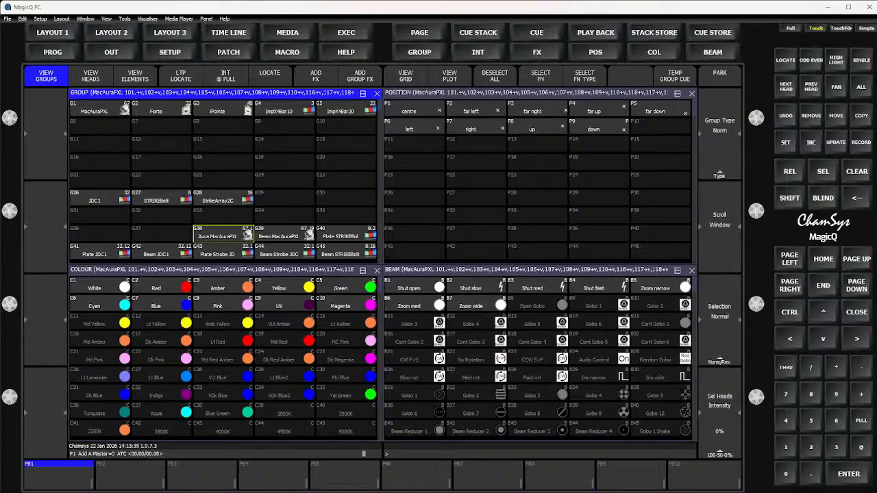
Step: Move the block of eight element groups in slots G38 to G45 together to empty slots further down the group window
scroll(223, 179, down, 5)
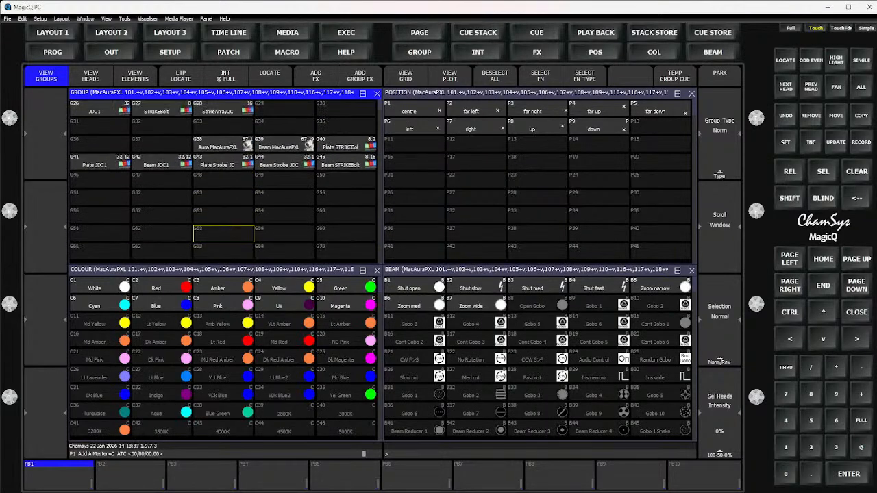
scroll(223, 179, down, 1)
drag(222, 129, 346, 146)
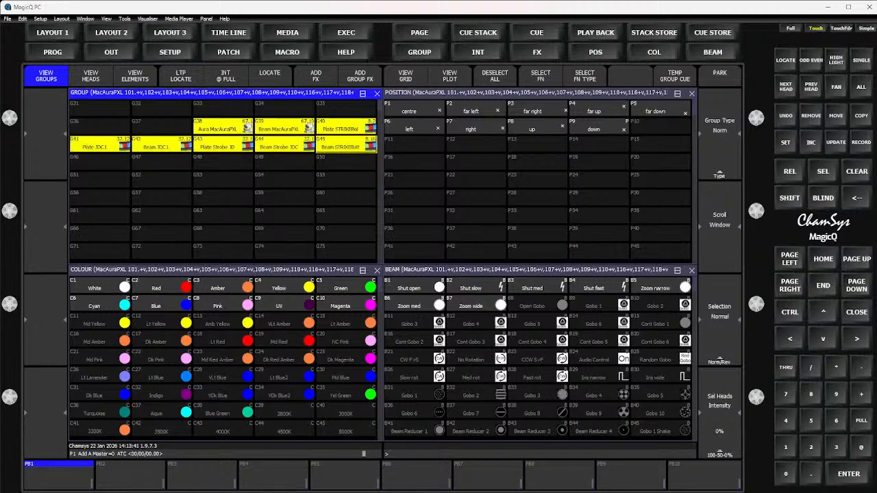
click(836, 115)
click(100, 198)
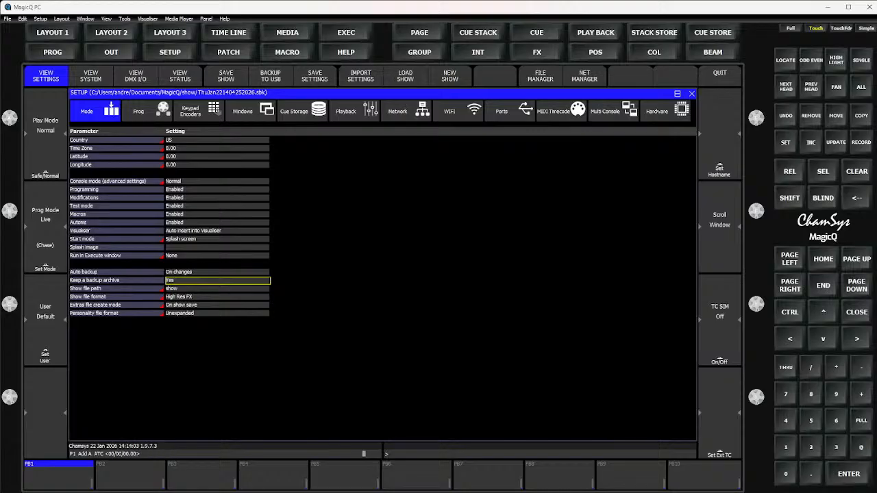
Step: Return to the layout with the group and palette windows and look through the groups, colour palettes and beam palettes
click(52, 32)
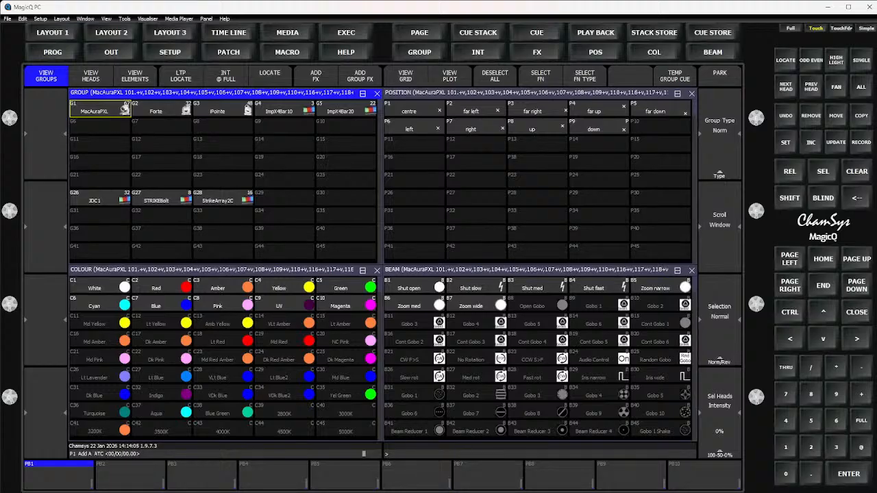
scroll(222, 178, down, 3)
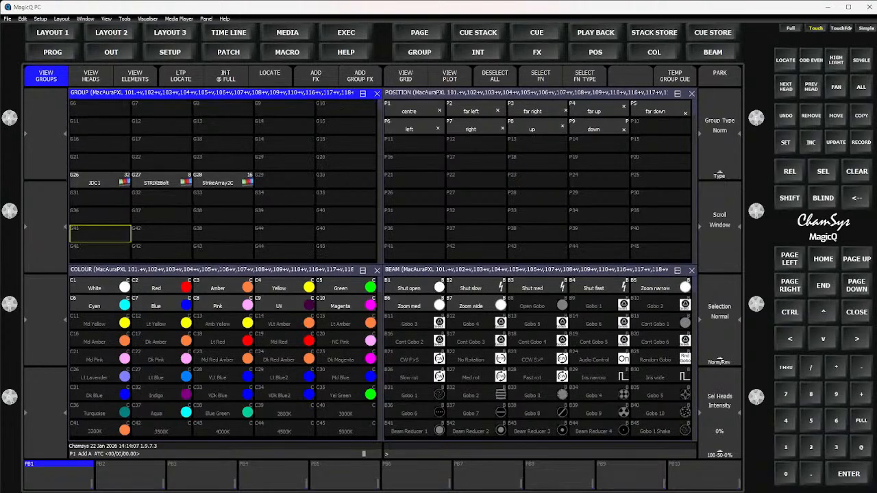
click(223, 341)
scroll(223, 341, down, 5)
scroll(224, 340, up, 6)
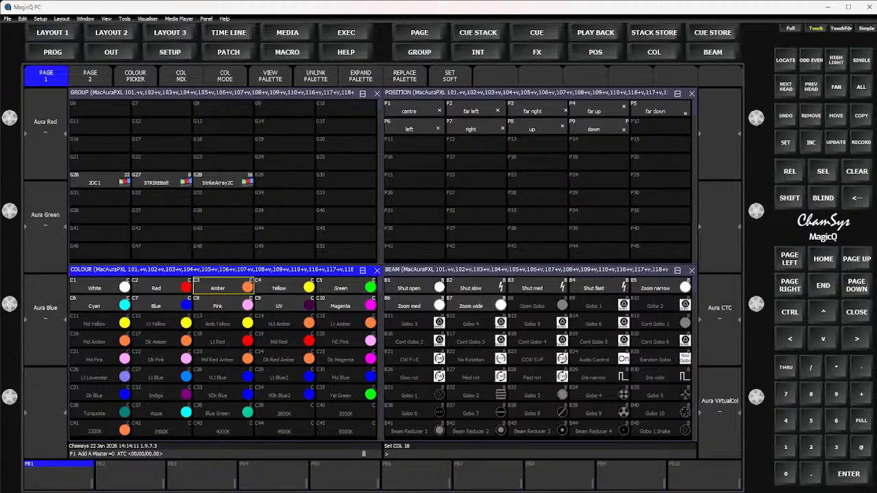
click(285, 163)
scroll(286, 162, up, 4)
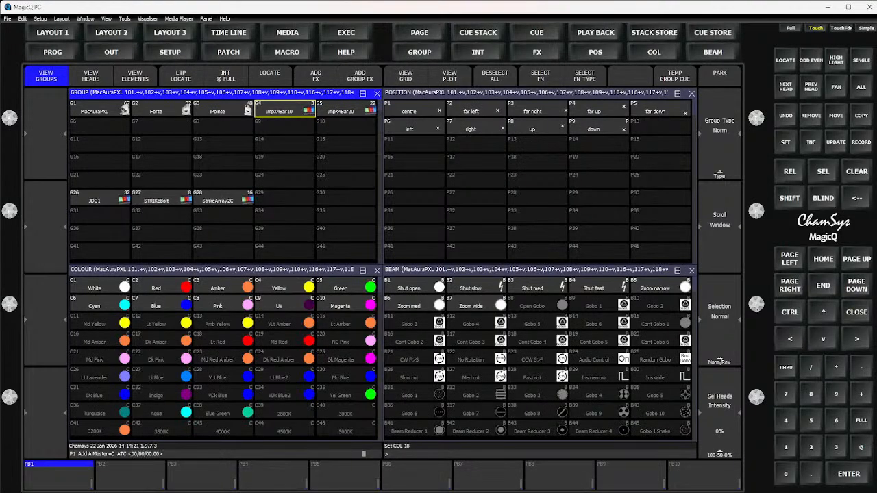
click(538, 306)
scroll(538, 306, down, 2)
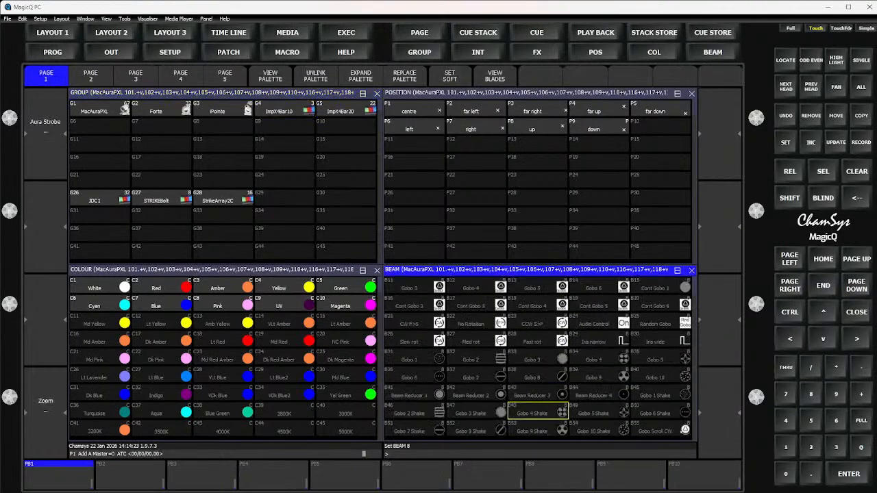
scroll(538, 305, up, 7)
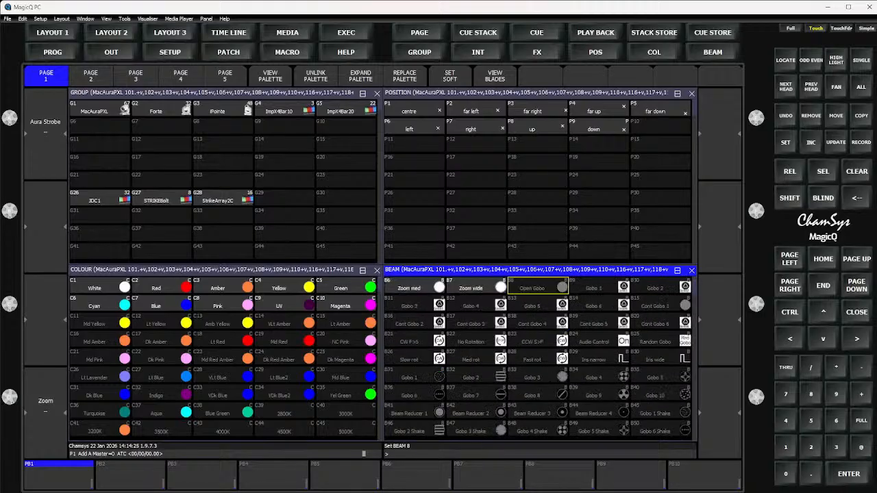
scroll(538, 306, up, 1)
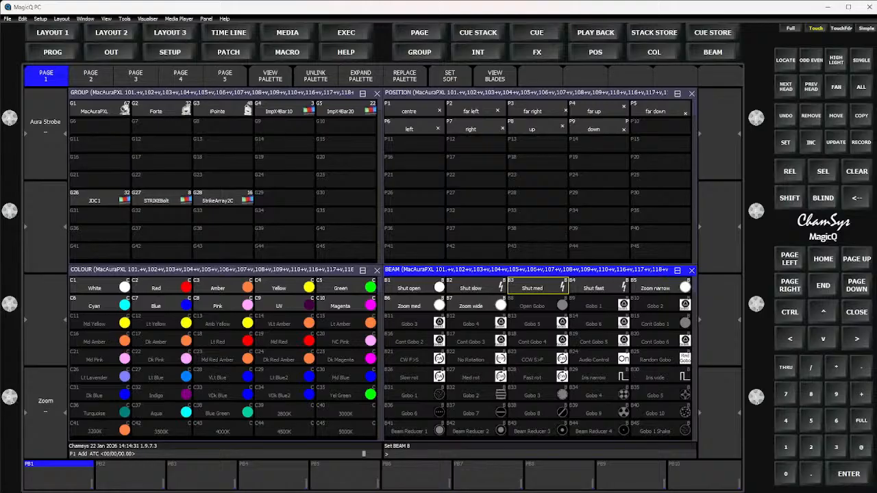
Step: Show Execute page 1 in design view and set its grid size to 10 wide by 3 high
click(346, 32)
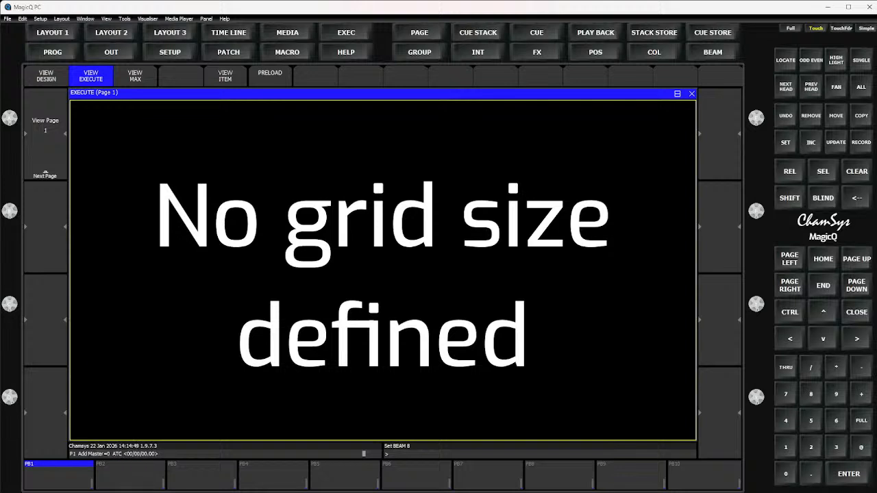
click(46, 75)
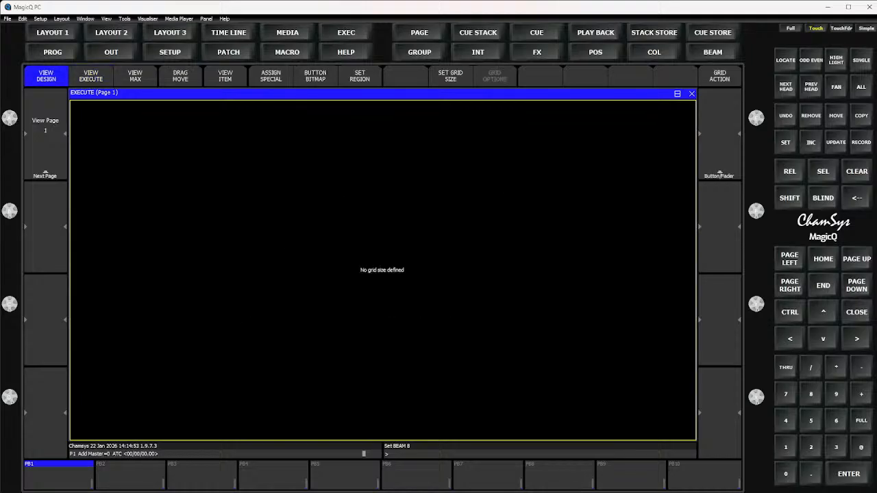
click(450, 75)
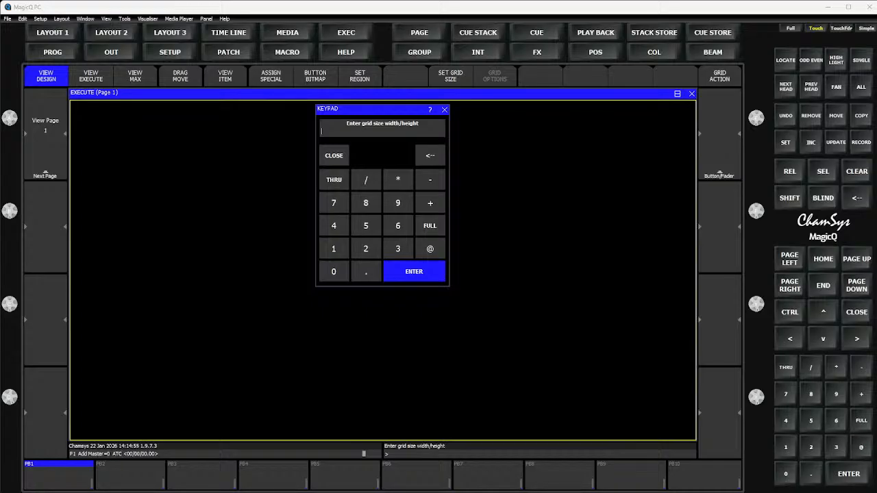
text(10)
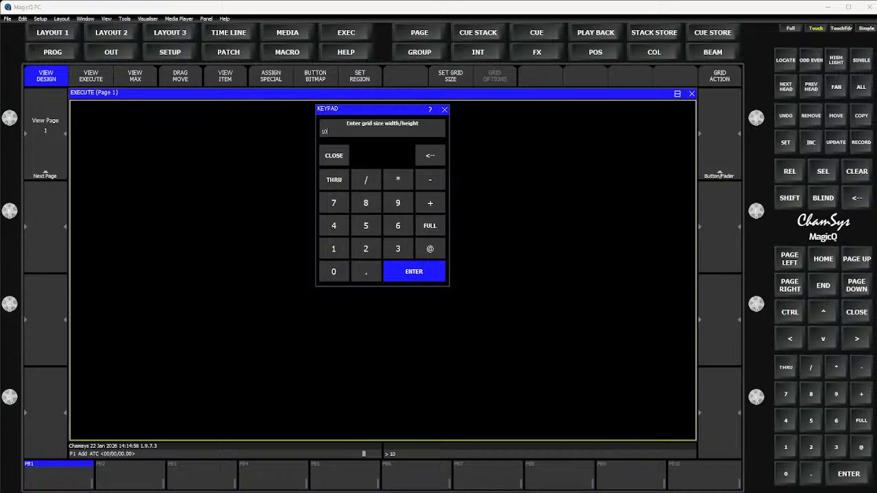
key(Return)
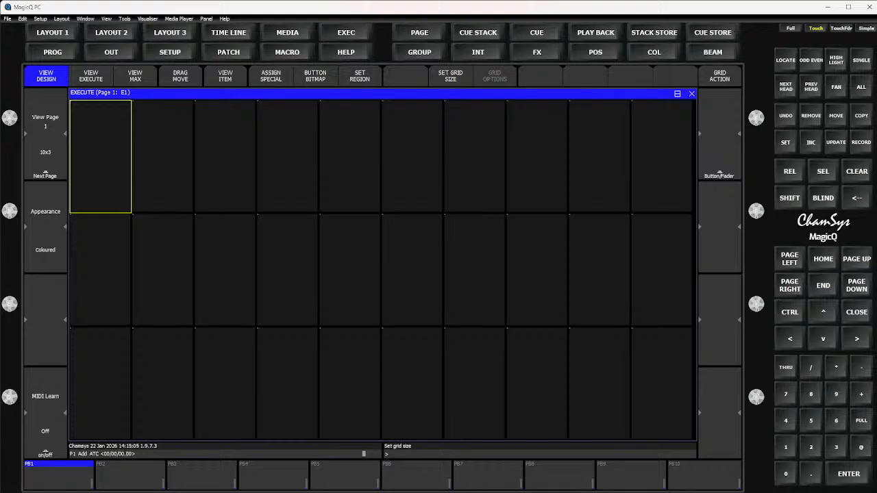
Step: Examine the cells along the lowest row of the grid on Execute page 1
click(100, 383)
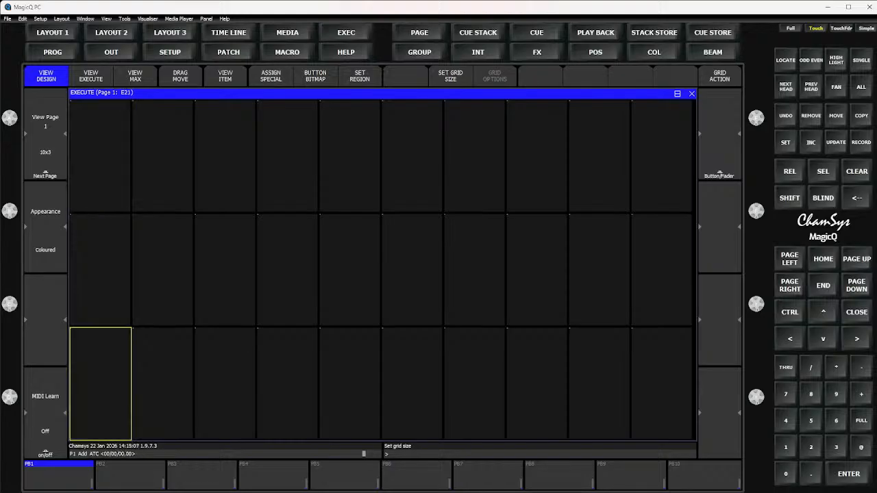
click(224, 383)
click(287, 383)
click(350, 383)
click(412, 383)
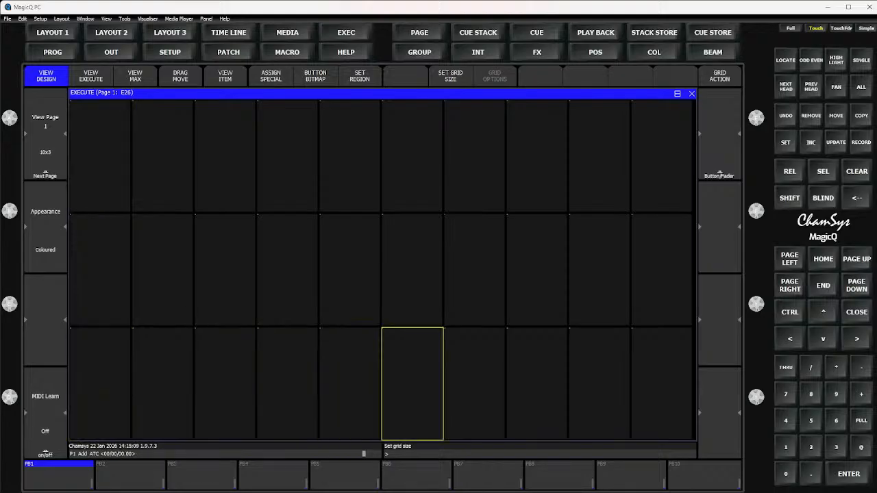
click(474, 383)
click(537, 383)
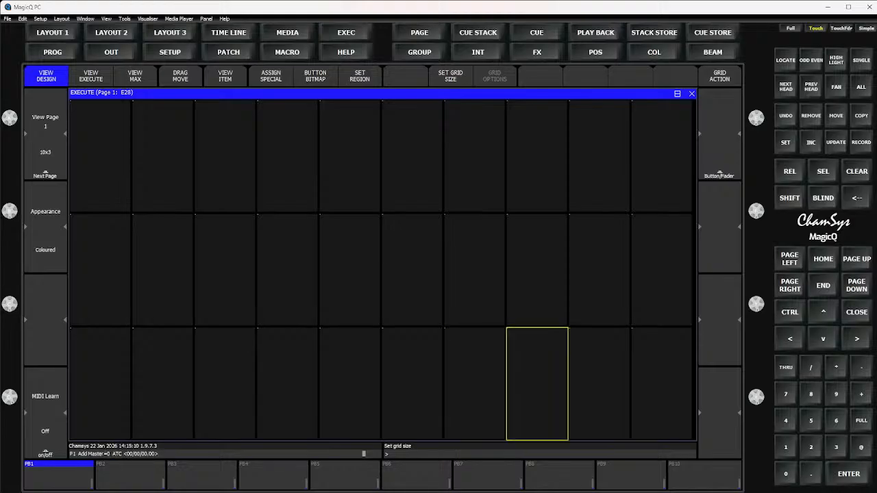
click(662, 383)
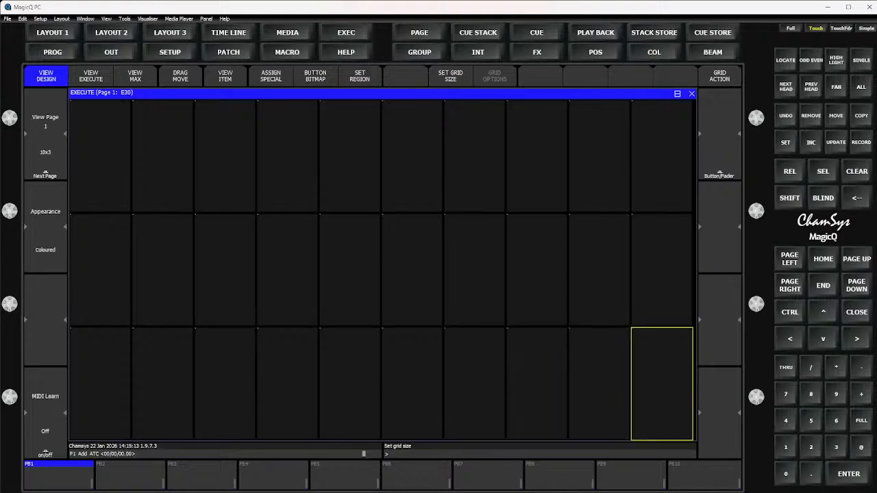
Step: Advance to Execute page 2 and set its grid size to 14/20
key(Page_Down)
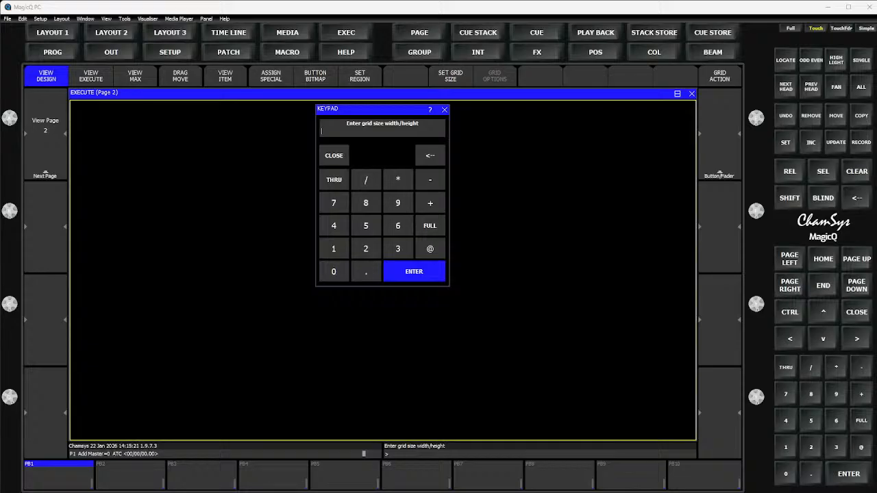
text(14/20)
key(Return)
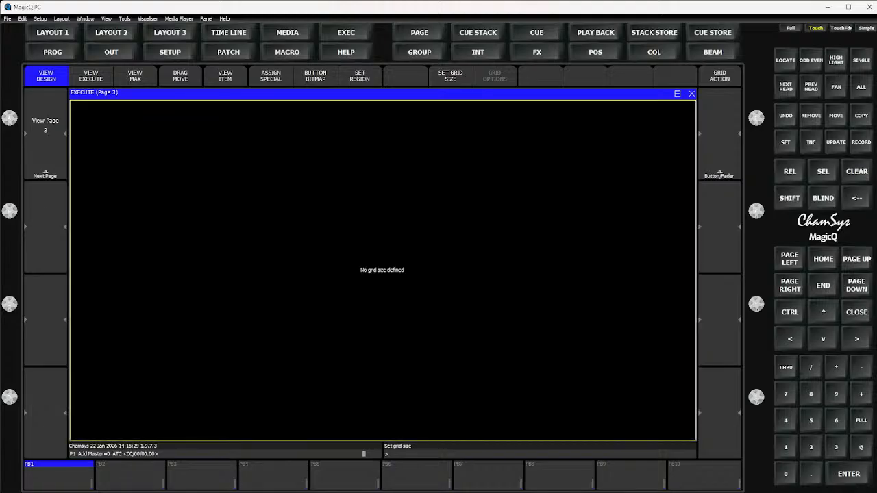
Step: Set the grid size of Execute page 3 to 14/20
click(270, 75)
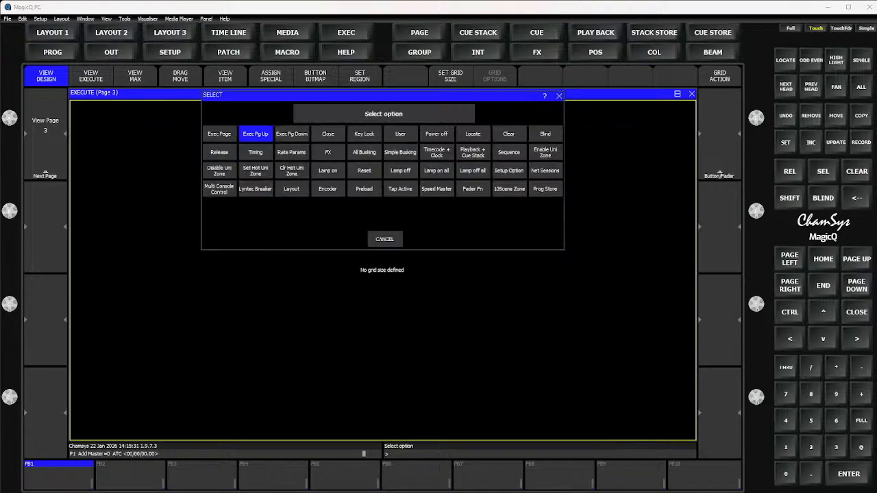
key(Escape)
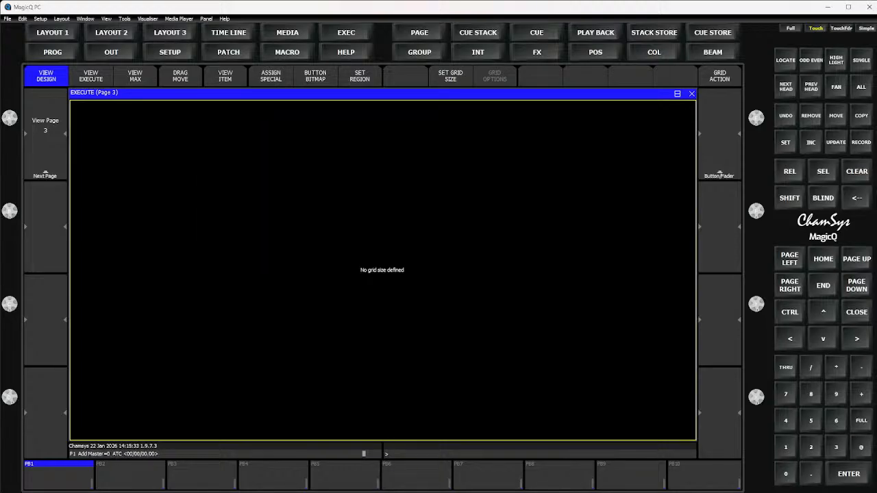
click(451, 75)
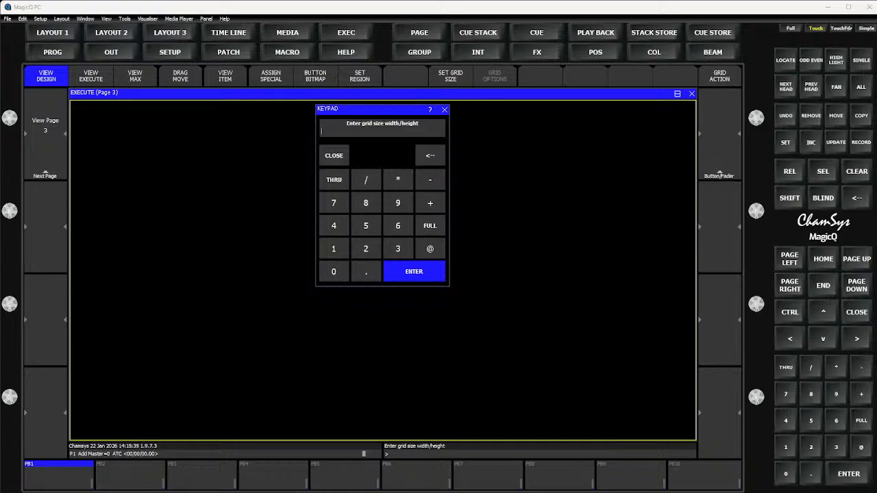
text(14/20)
key(Return)
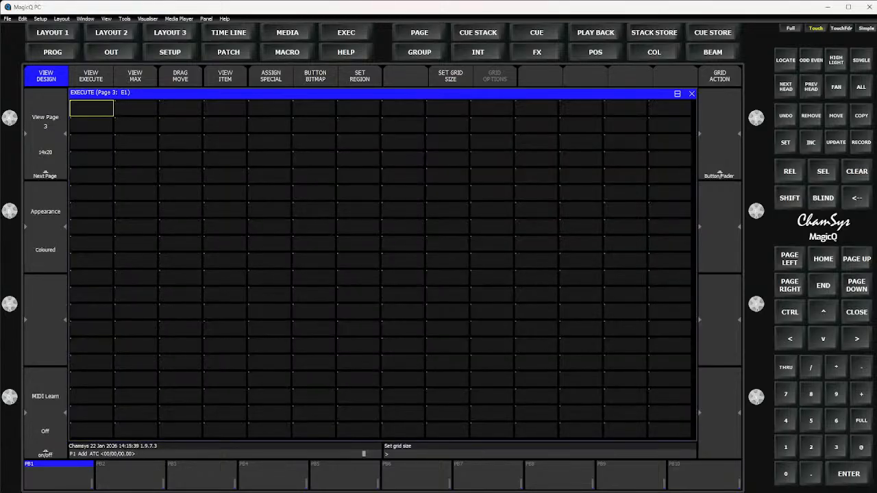
Step: Advance to Execute page 4 and set its grid size to 14/20
click(348, 33)
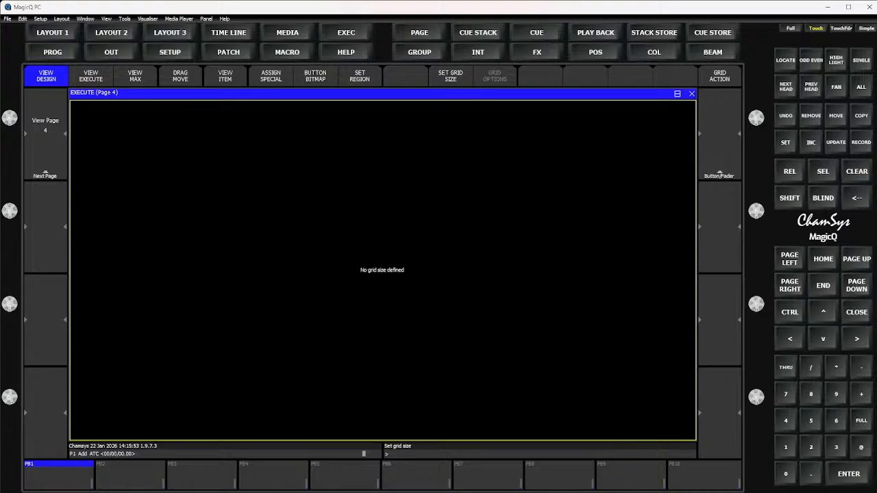
click(451, 75)
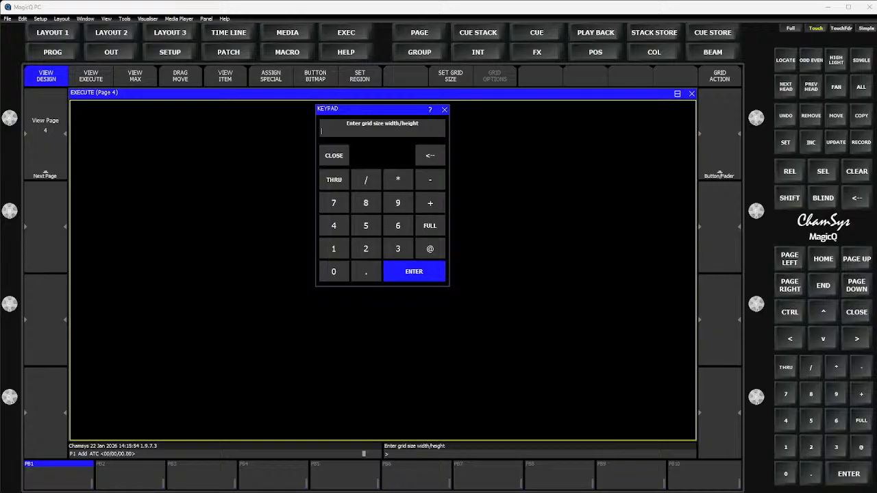
text(1)
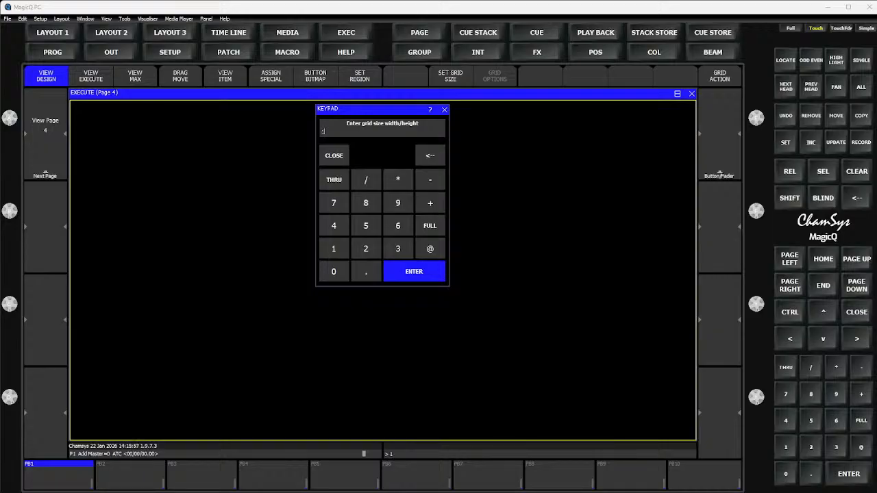
text(4/20)
key(Return)
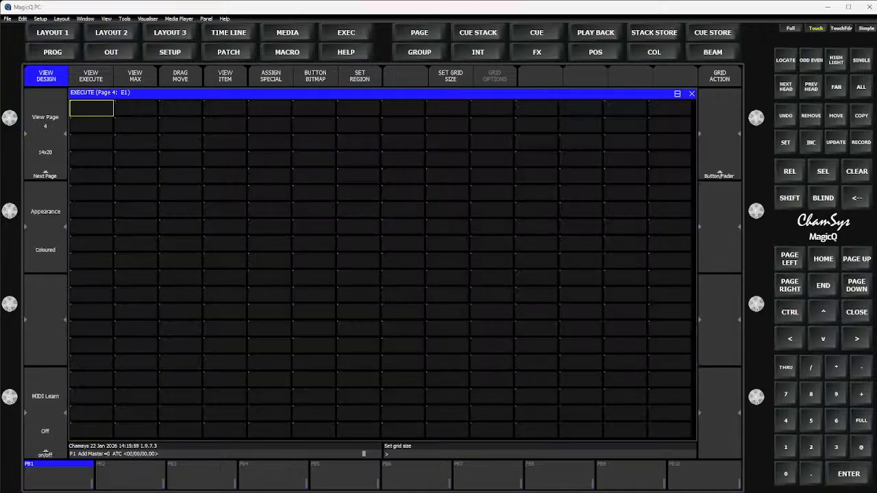
Step: Advance to Execute page 5 and set its grid size to 14/20
key(Page_Down)
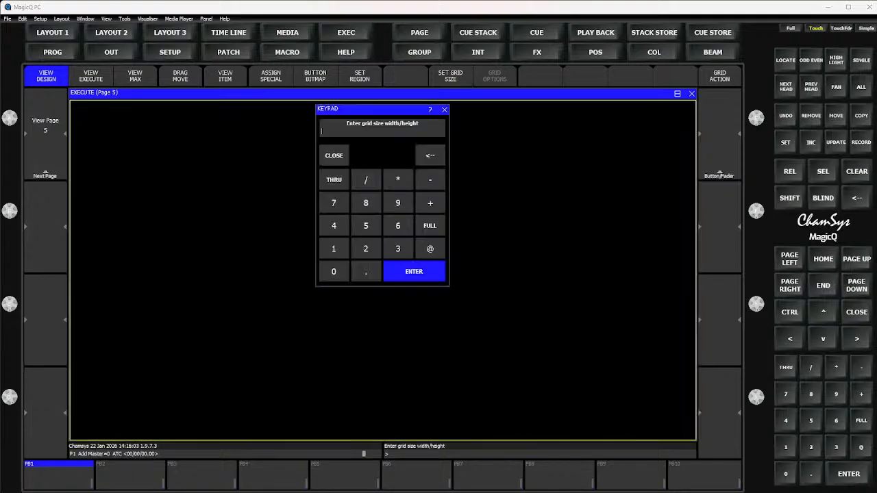
text(14/)
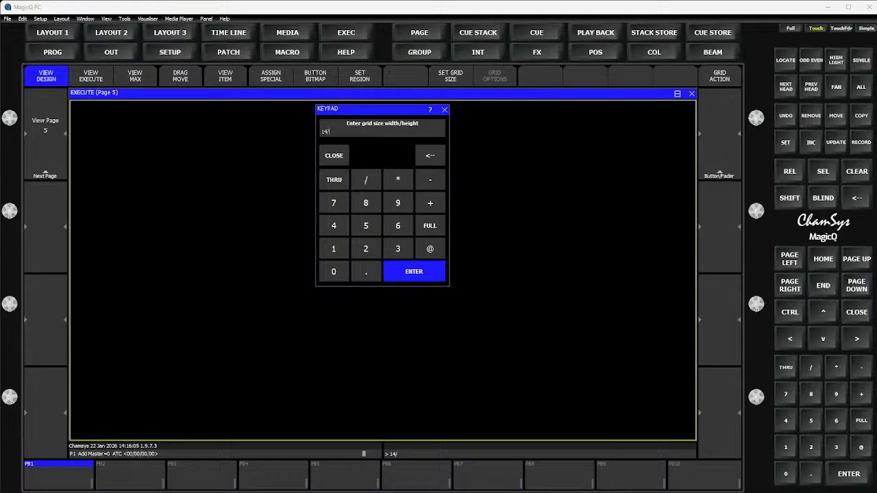
text(20)
key(Return)
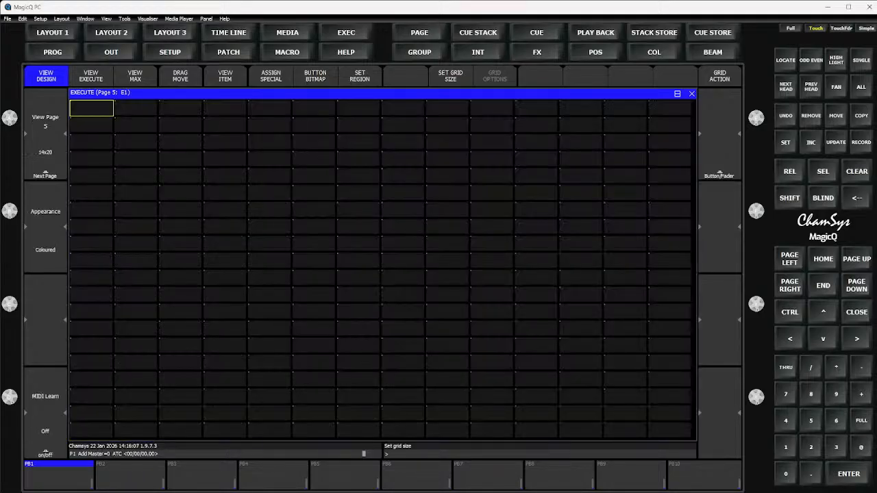
Step: Advance to Execute page 6 and set its grid size to 14/20
key(Escape)
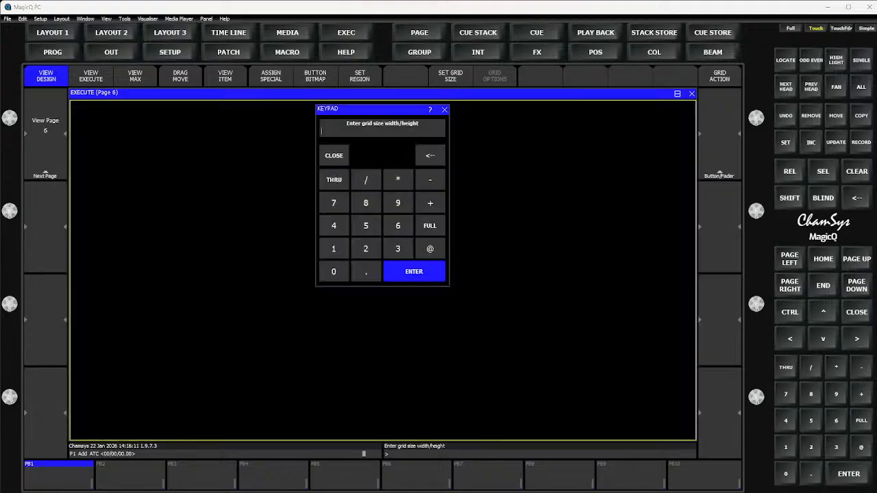
text(14/20)
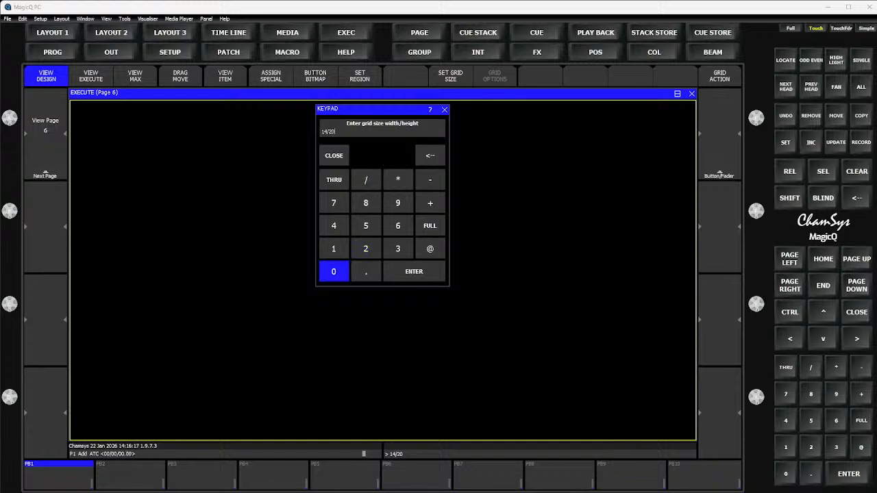
key(Return)
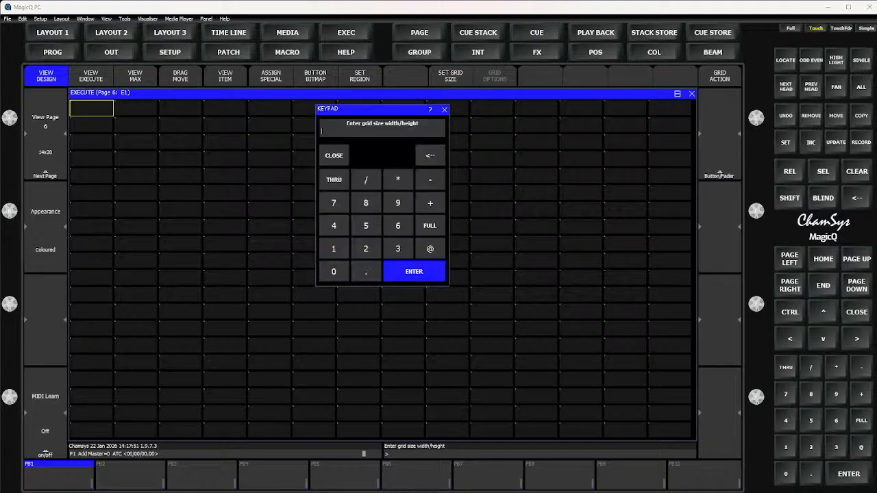
Step: Change the grid size of Execute page 6 to 20/22
text(20/22)
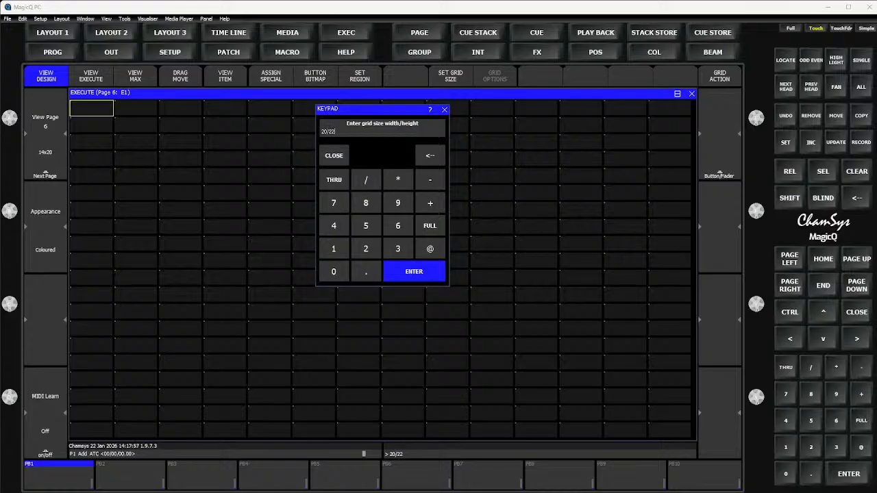
key(Return)
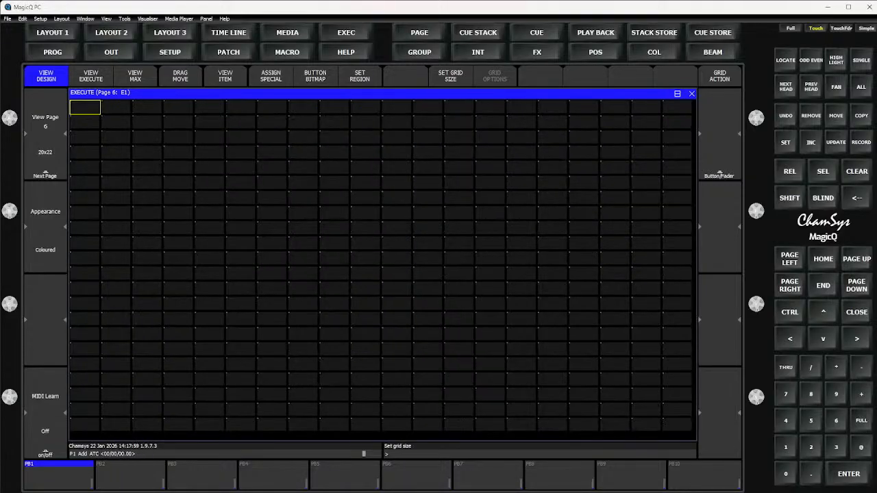
Step: Advance to Execute page 7 and set its grid size to 20/22
key(Page_Down)
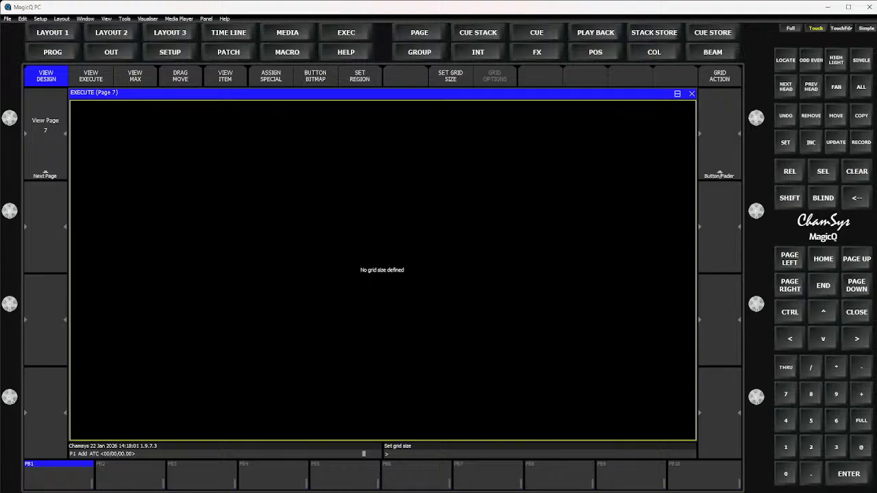
click(450, 75)
text(20)
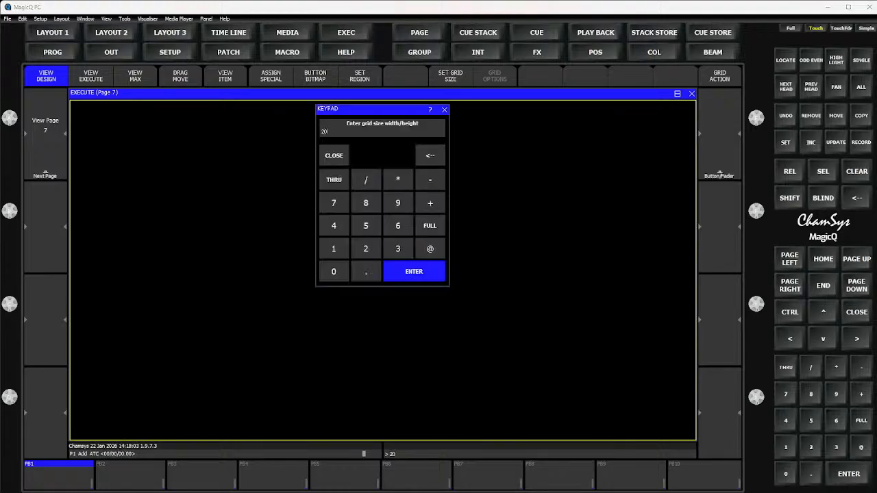
text(/22)
key(Return)
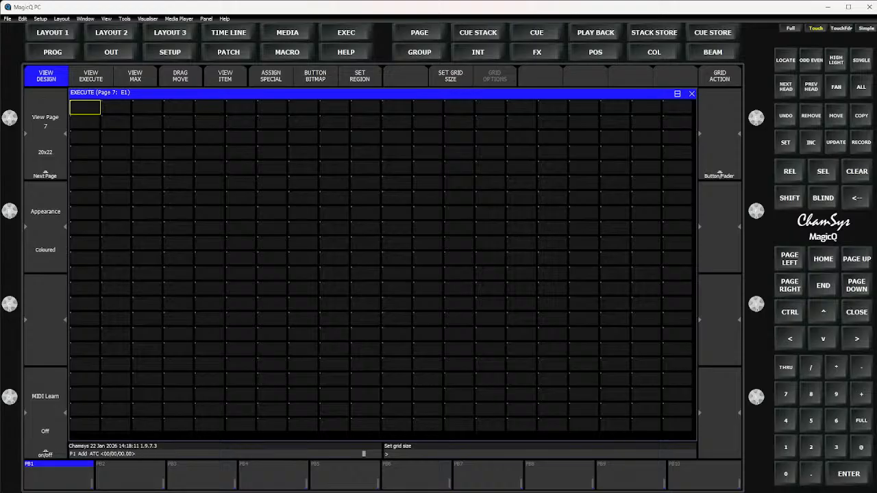
Step: Advance to Execute page 9 and try to set its grid size to 10/10
key(Page_Down)
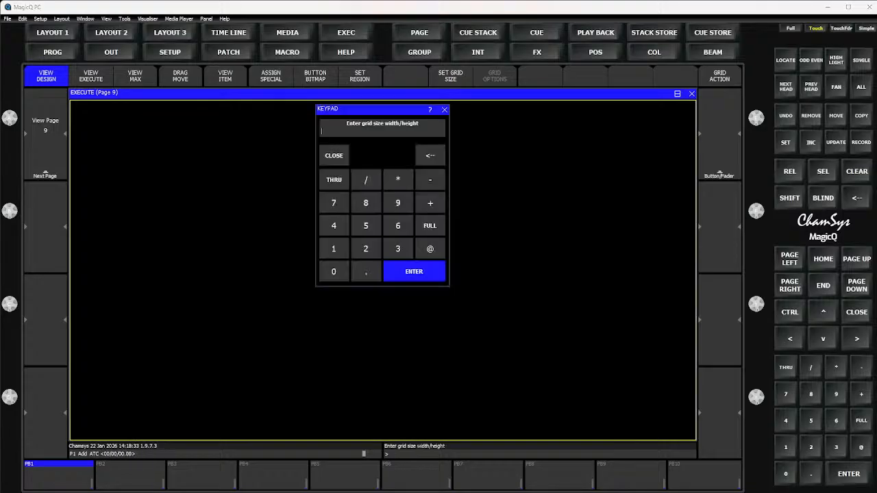
text(10/)
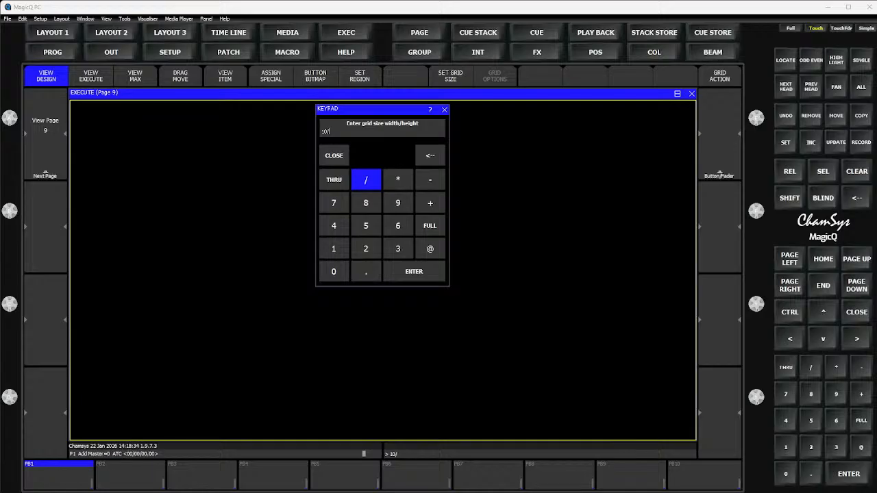
key(Return)
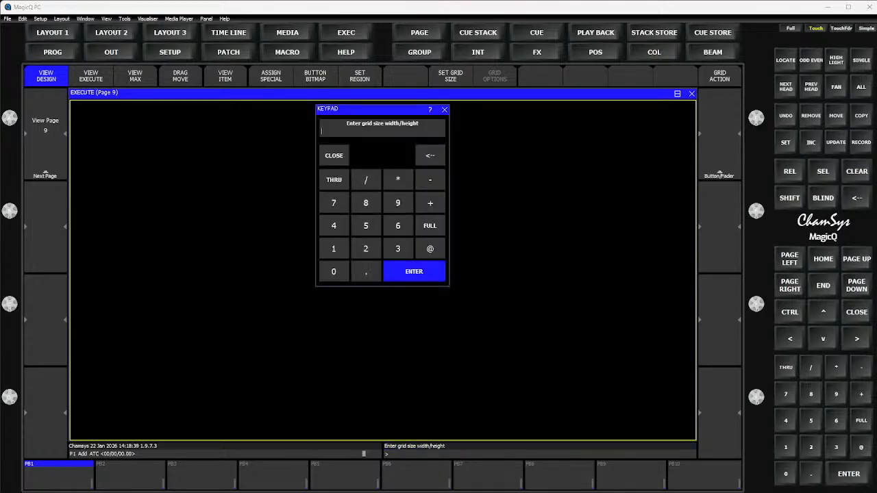
text(10/10)
key(Return)
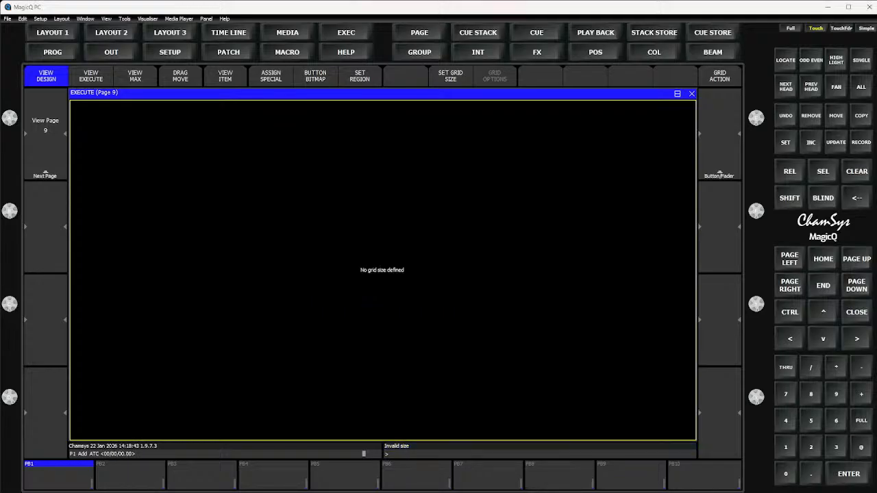
Step: Try to set the grid size of Execute page 9 to 80/10
click(450, 75)
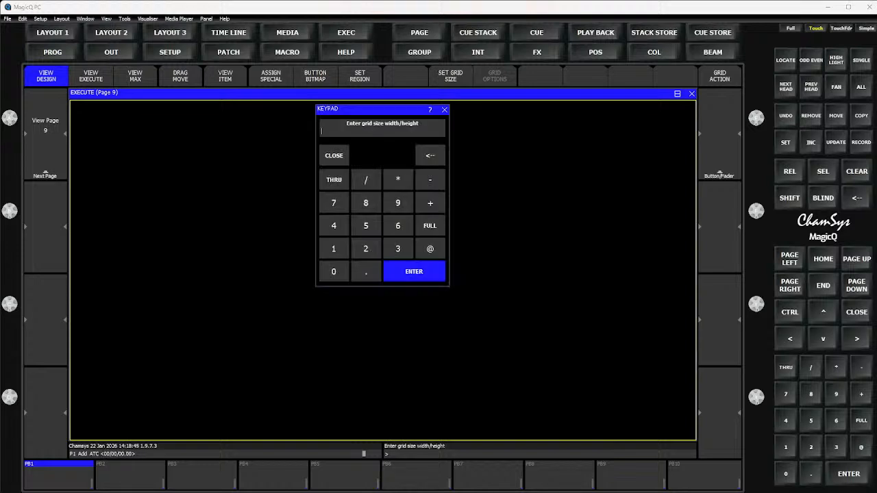
text(80/10)
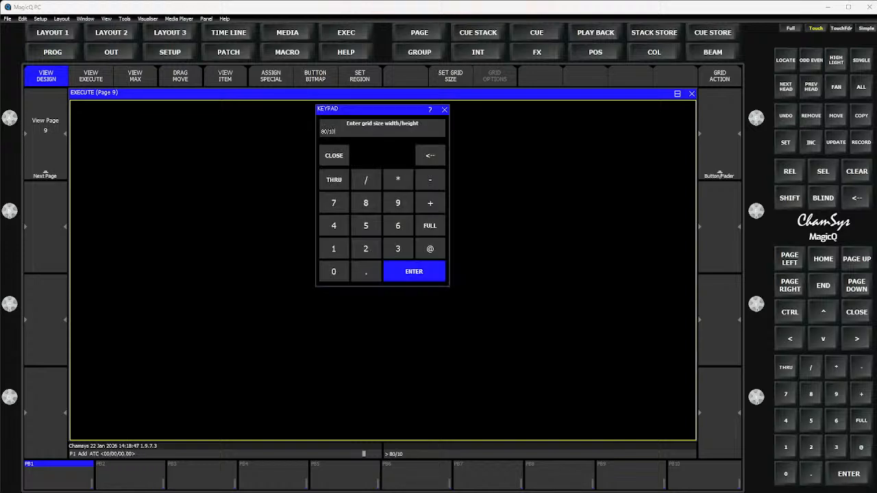
key(Return)
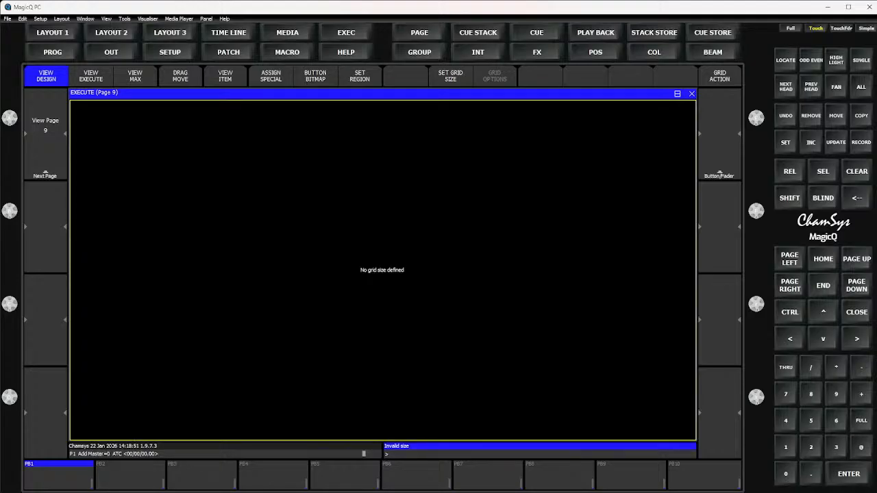
Step: Set the grid size of Execute page 9 to 10/10
click(450, 75)
text(1)
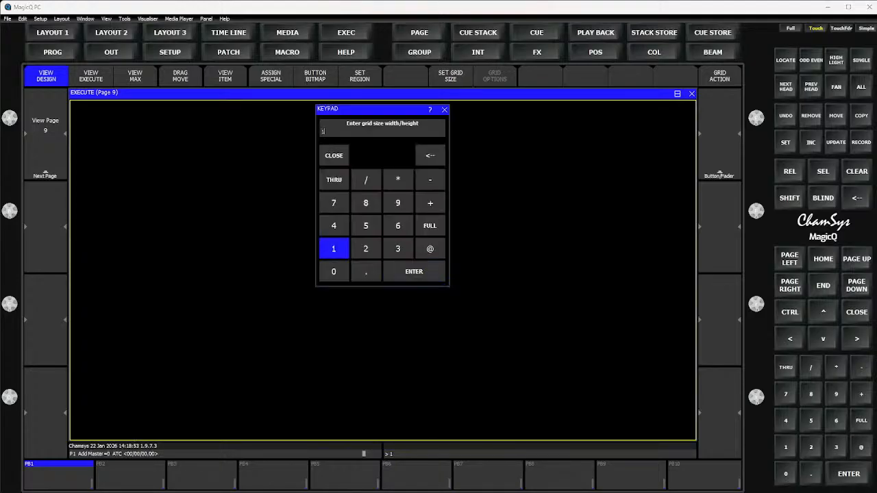
text(0/10)
key(Return)
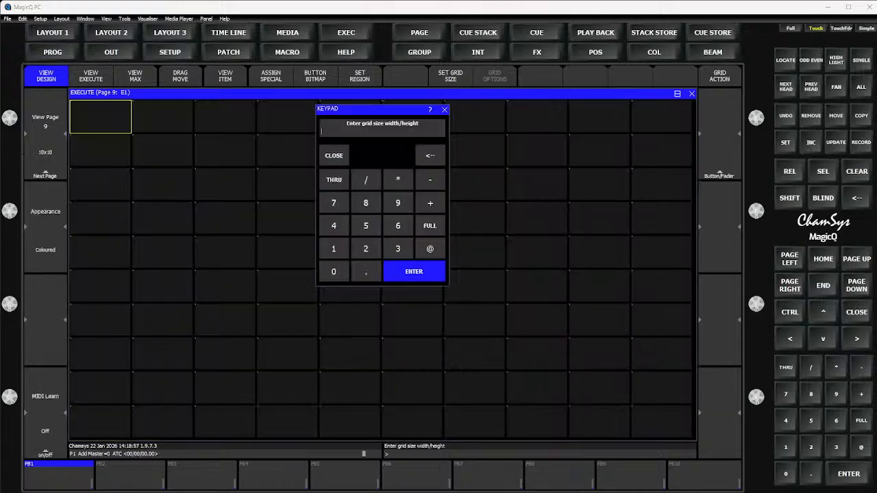
Step: Change the grid size of Execute page 9 to 10/8
text(80)
key(BackSpace)
key(BackSpace)
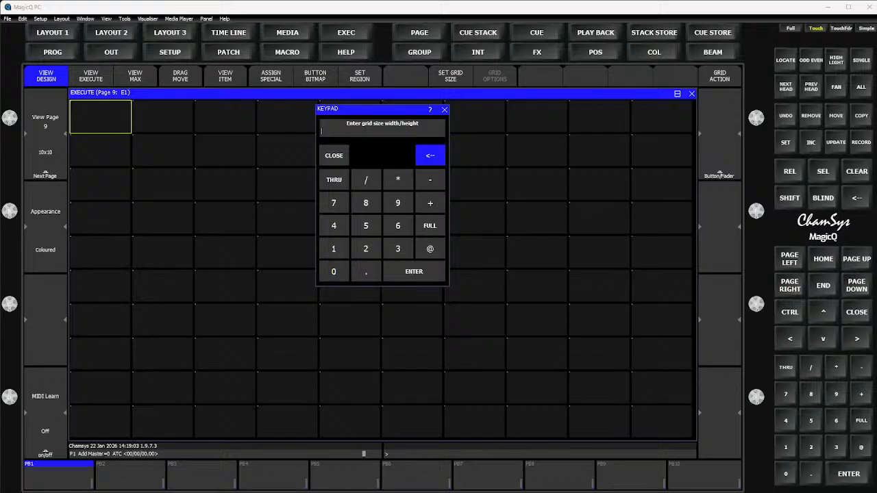
text(10)
key(Return)
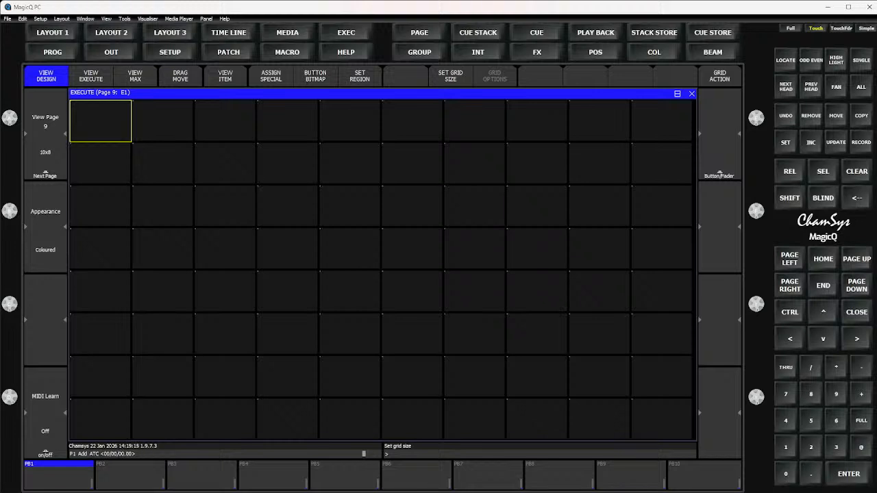
Step: Examine the extent of the Execute page 9 grid by moving the cursor around its outer cells
key(Down)
key(Down)
key(Down)
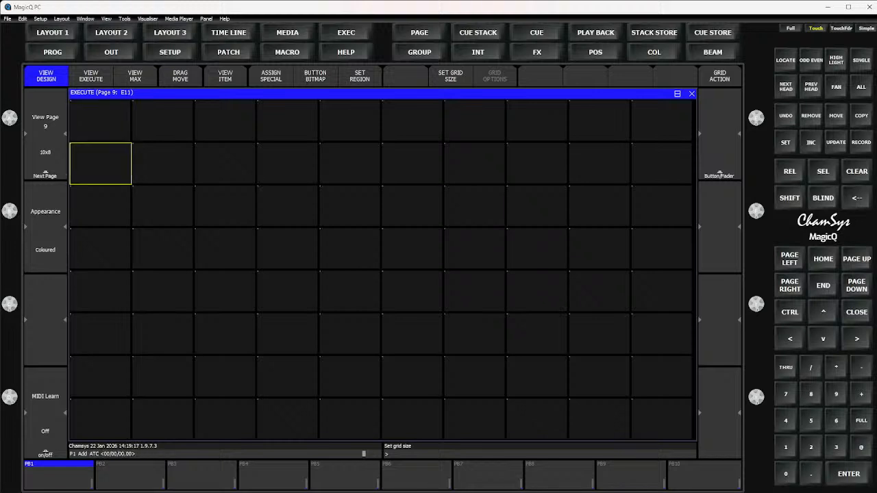
key(Down)
key(Down)
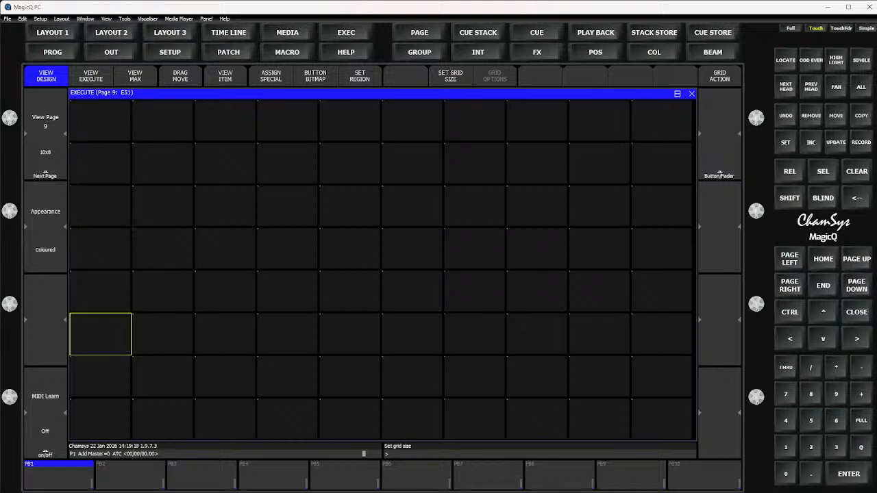
key(Down)
key(Down)
key(Right)
key(Right)
key(Right)
key(Right)
key(Right)
key(Right)
key(Right)
key(Right)
key(Right)
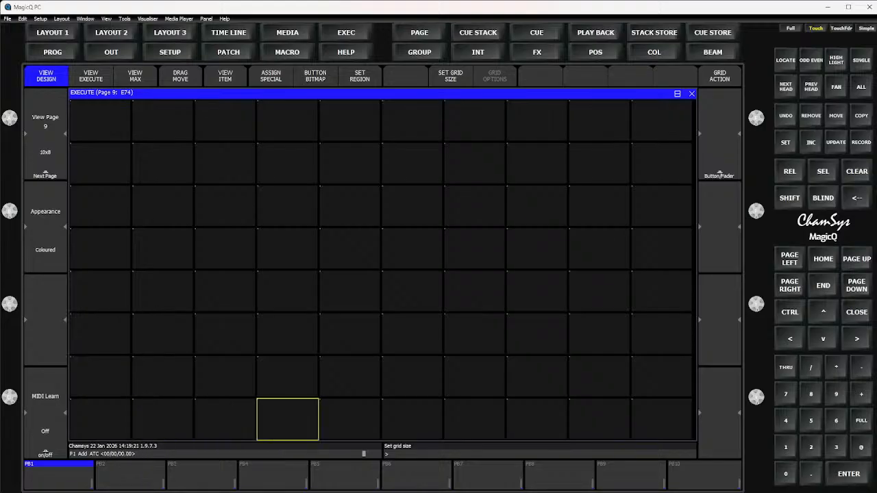
key(Up)
key(Up)
key(Up)
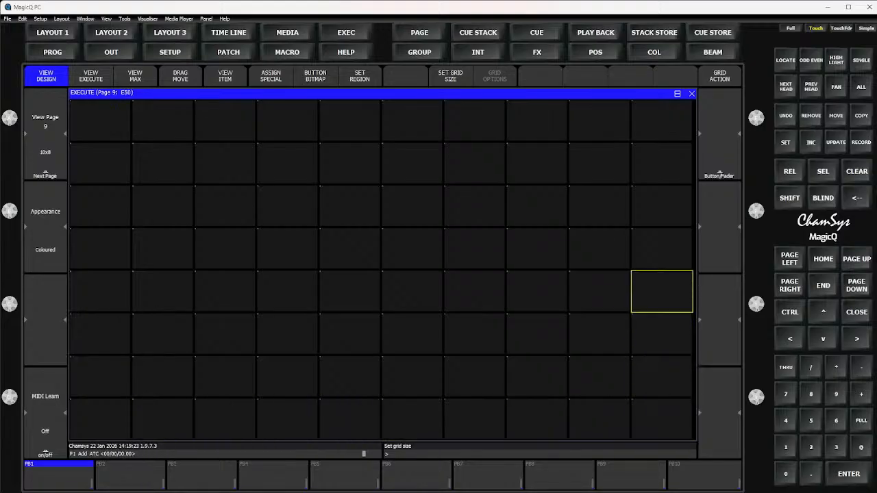
key(Up)
key(Up)
key(Up)
key(Up)
key(Left)
key(Left)
key(Left)
key(Left)
key(Left)
key(Left)
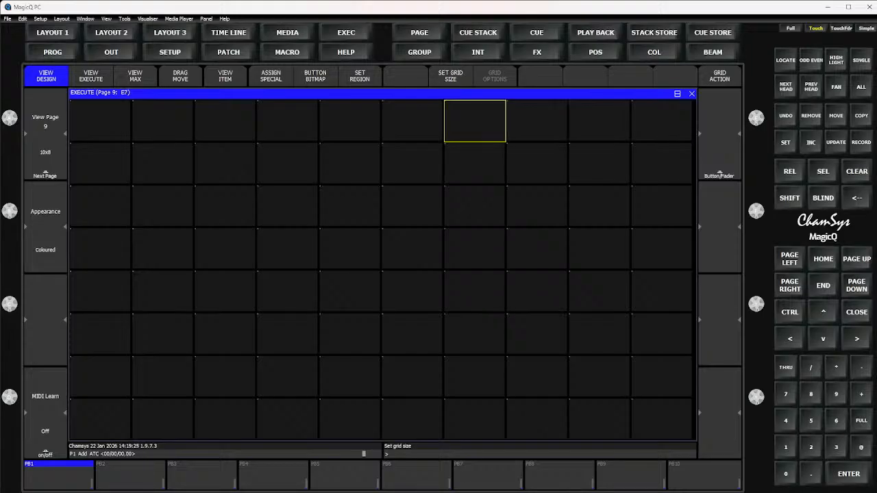
key(Left)
key(Left)
key(Left)
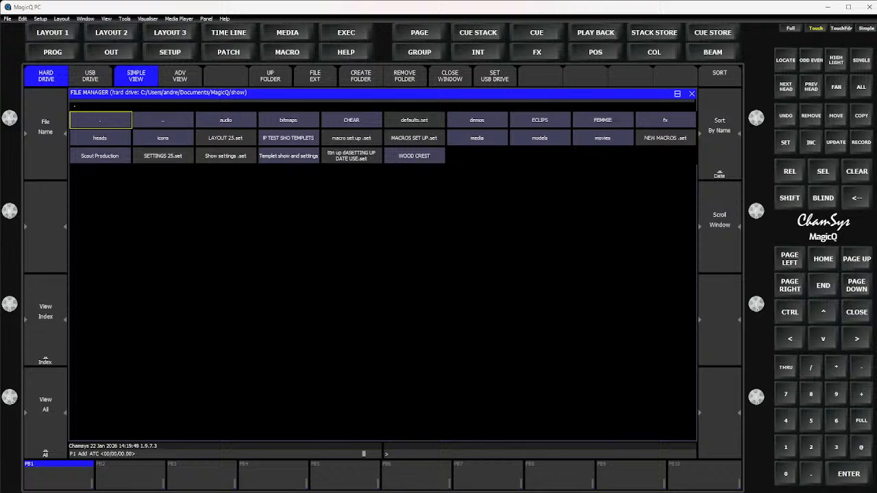
Step: Load the NEW MACROS .set file and copy macros M381 through M460 onto Execute page 9, starting in its first cell
click(665, 138)
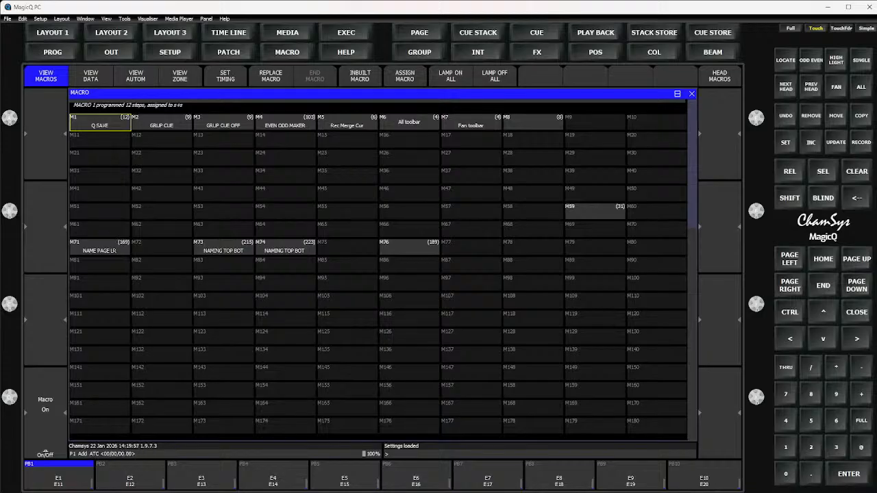
click(162, 319)
scroll(162, 319, down, 10)
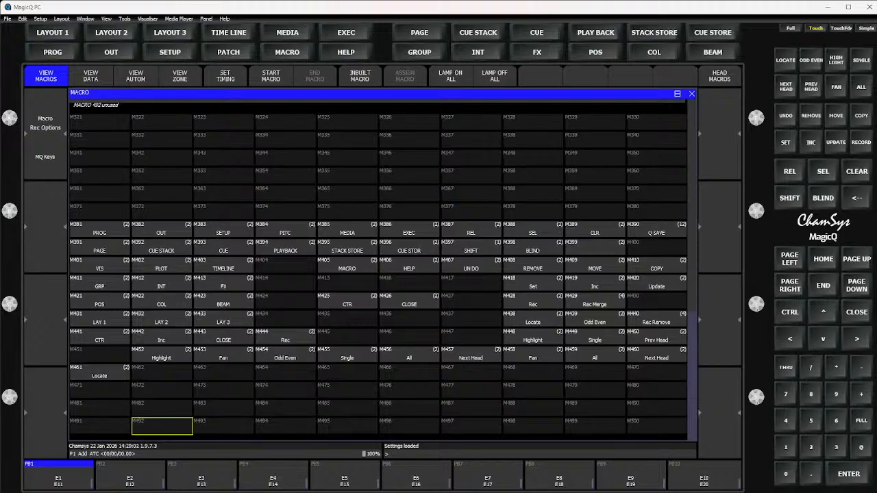
drag(100, 229, 656, 354)
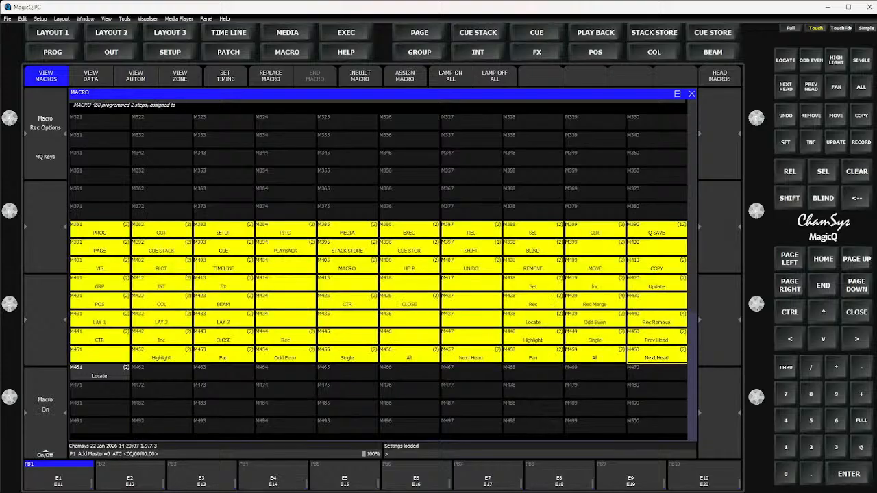
click(862, 123)
click(346, 32)
click(100, 120)
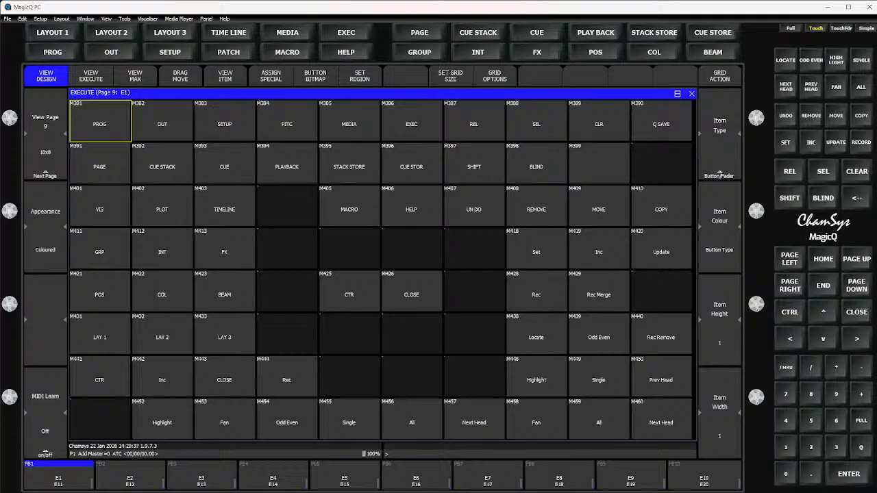
Step: Move the TIMELINE macro M403 one cell over on Execute page 9, into the empty fourth cell of the third row
click(836, 124)
click(225, 206)
click(287, 205)
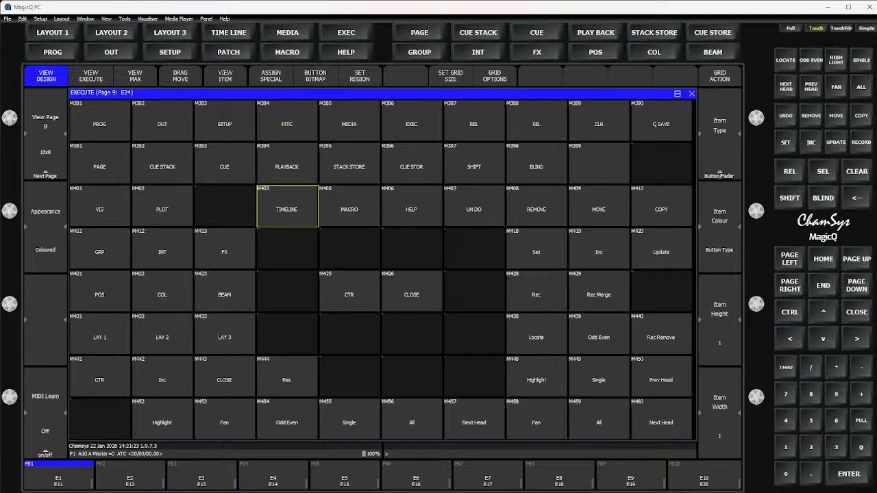
Step: Remove the Rec (M444), Inc (M442), Highlight (M452) and Fan (M453) macros from Execute page 9
click(811, 117)
click(287, 377)
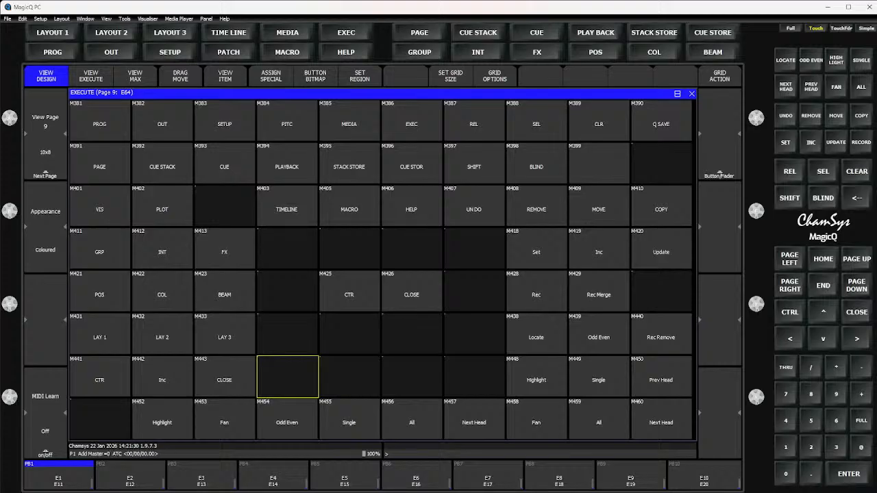
key(Delete)
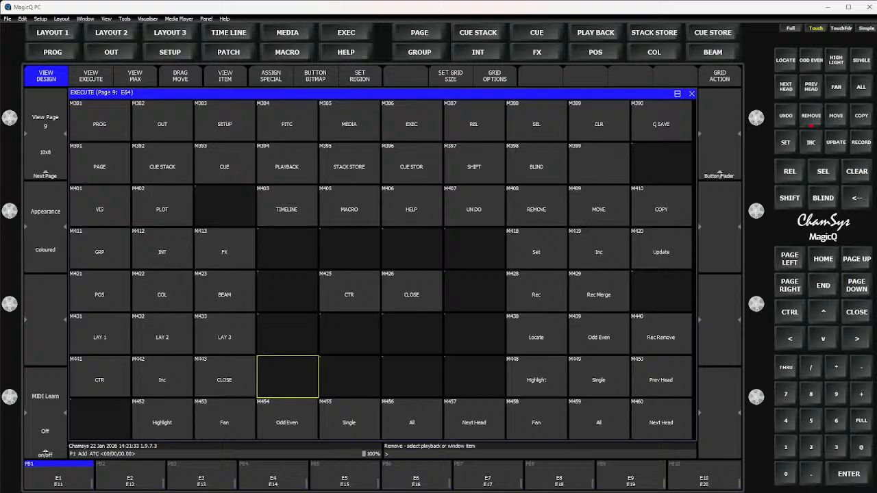
click(163, 377)
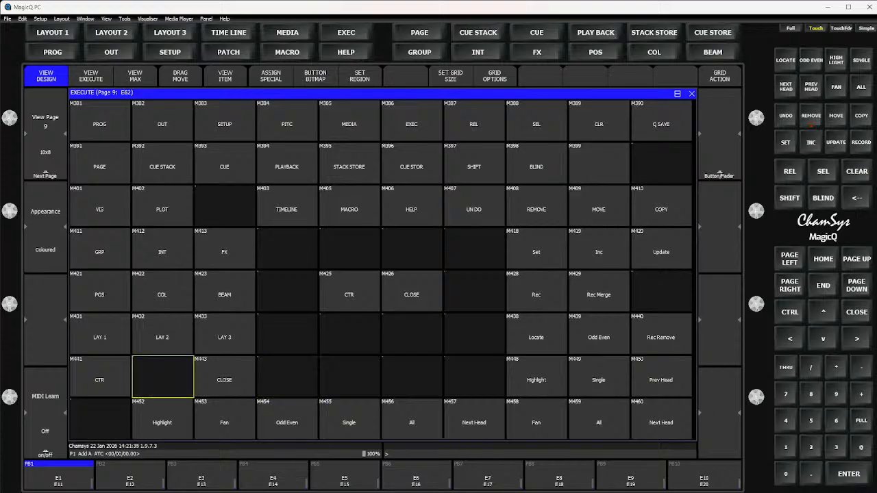
key(Delete)
click(162, 418)
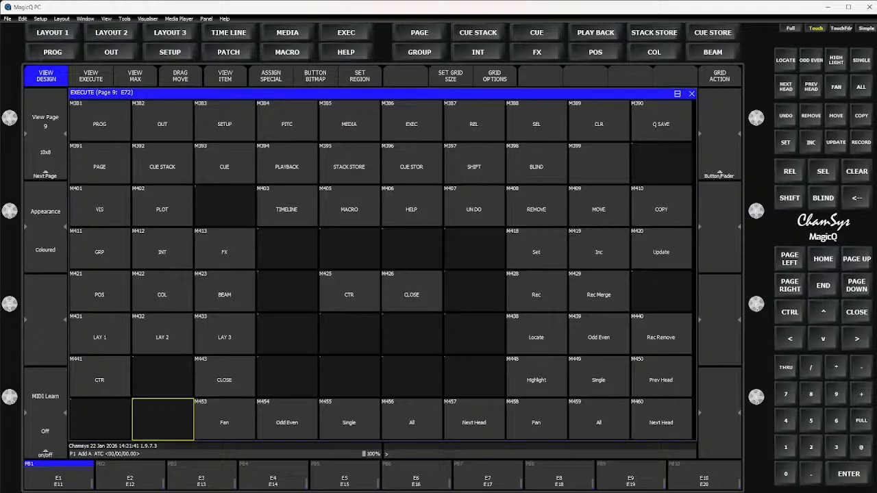
key(Delete)
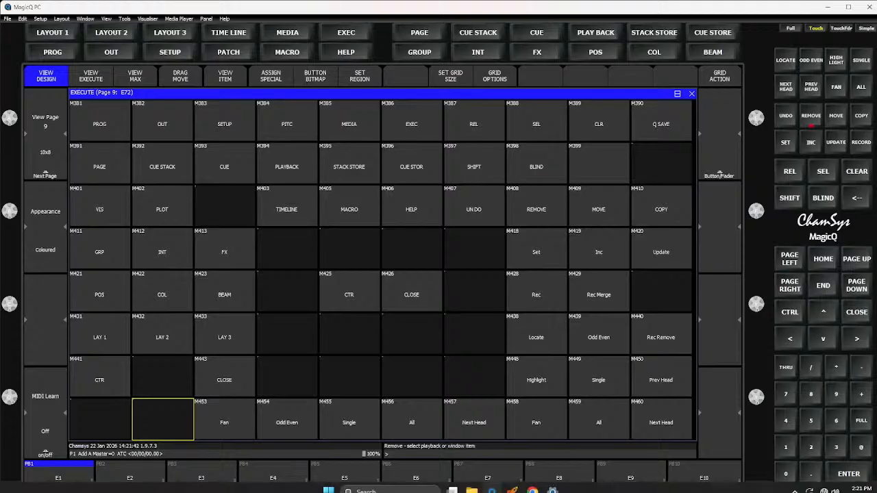
click(225, 420)
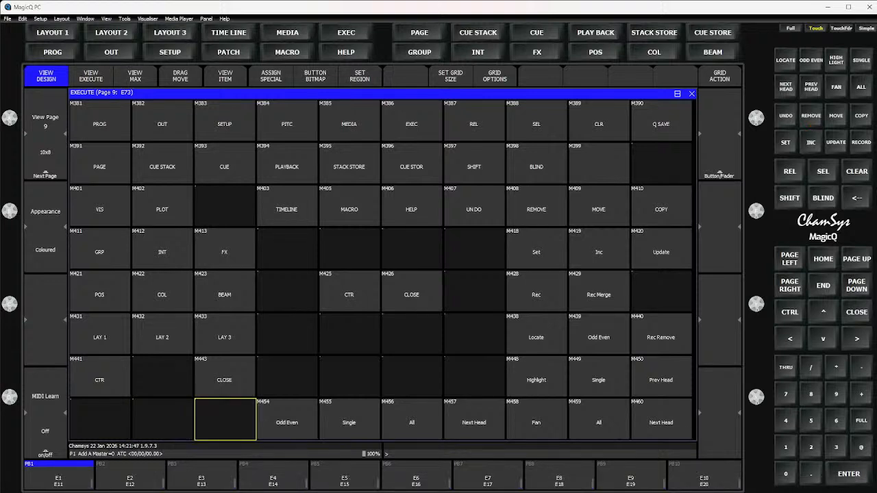
Step: Remove the CTR (M425) and CLOSE (M426) macros from the fifth row of Execute page 9
click(811, 124)
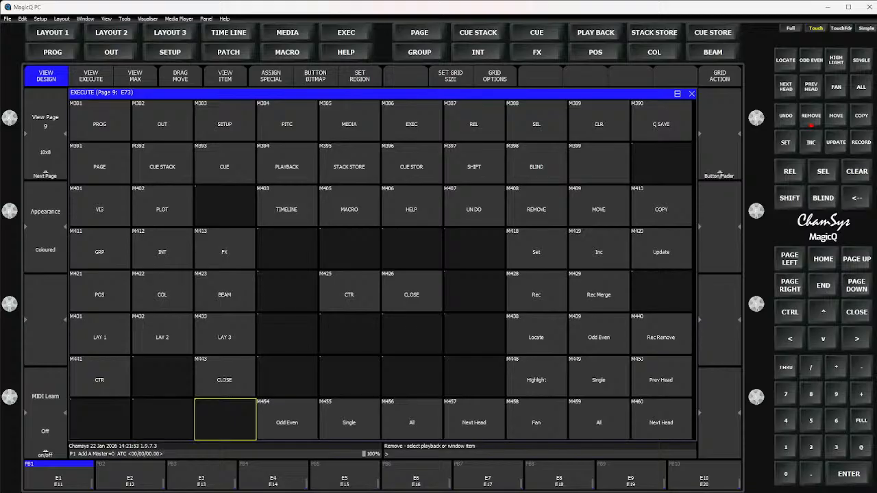
click(350, 291)
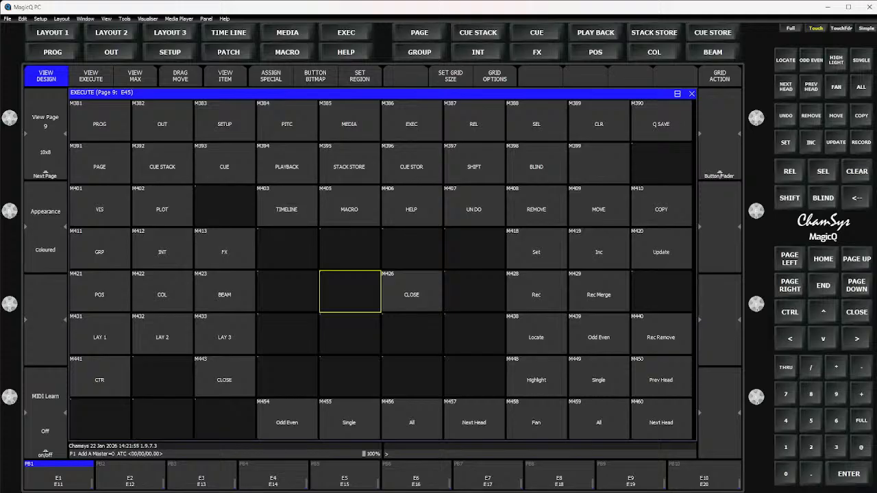
click(811, 118)
click(412, 294)
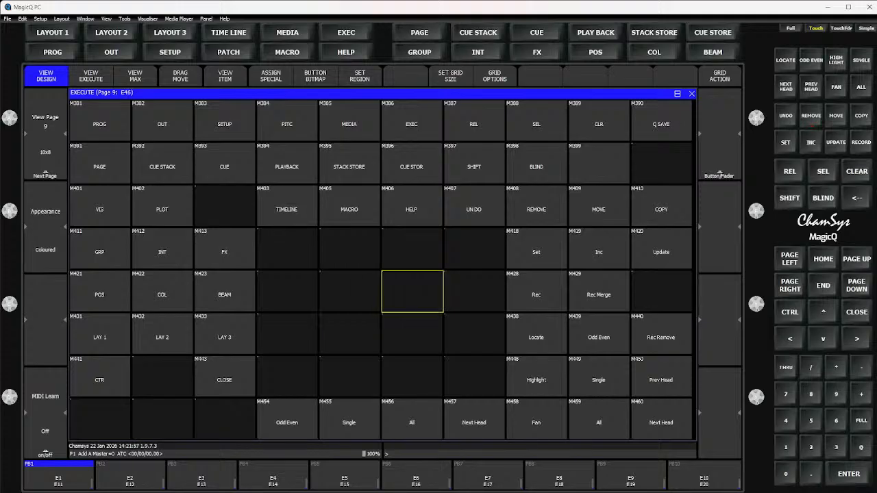
Step: Remove the Odd Even, Single, All and Next Head macros (M454 to M457) together from the last row of Execute page 9
click(350, 376)
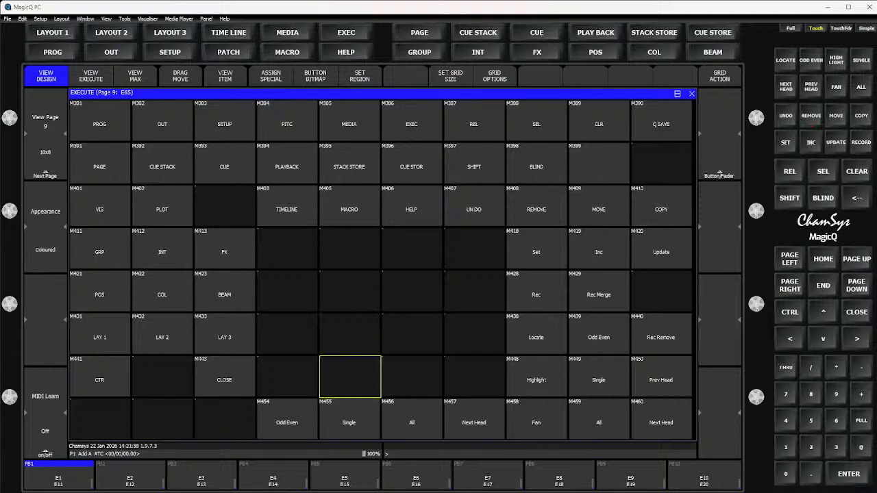
drag(286, 418, 475, 419)
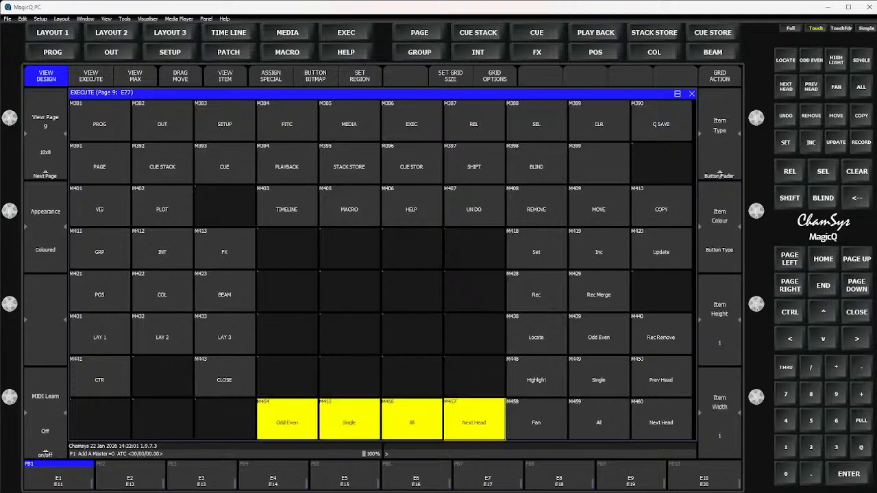
click(811, 115)
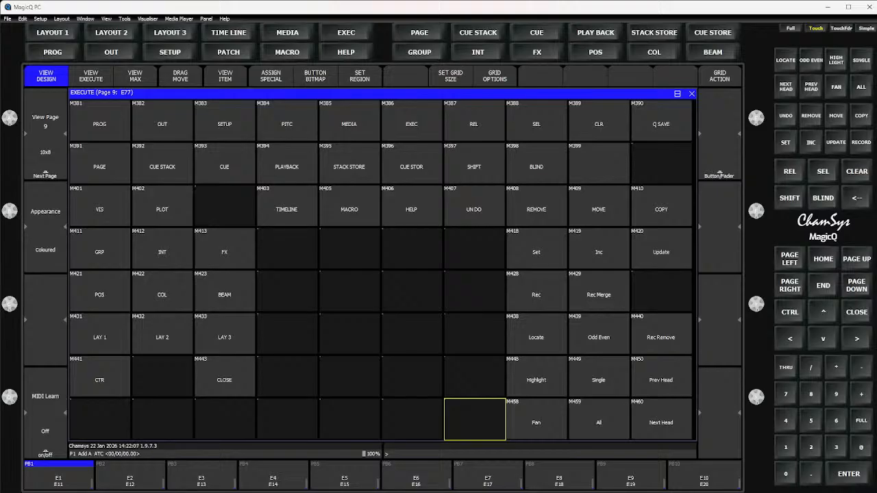
Step: Close the open windows, including Patch and Setup, and return to Execute page 9
key(Escape)
key(Escape)
key(Escape)
key(Escape)
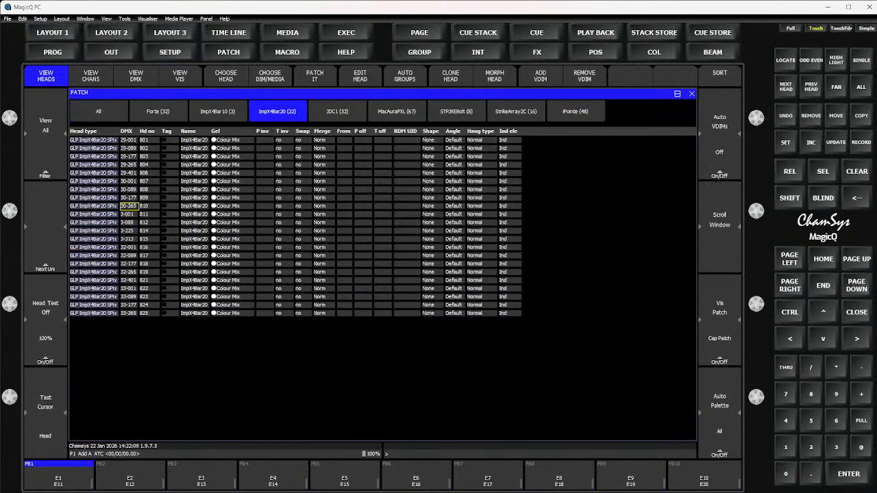
key(Escape)
key(Escape)
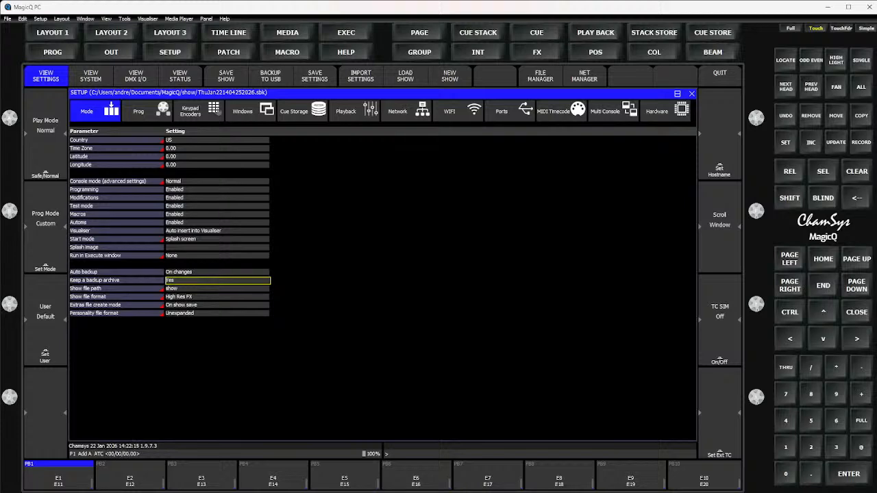
key(Escape)
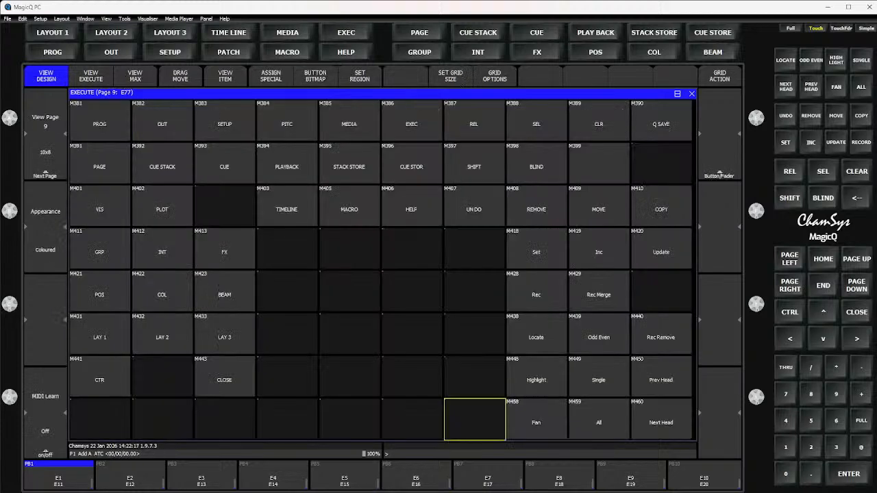
Step: Review the Execute pages, going forward to page 10 and back to page 5
key(Page_Down)
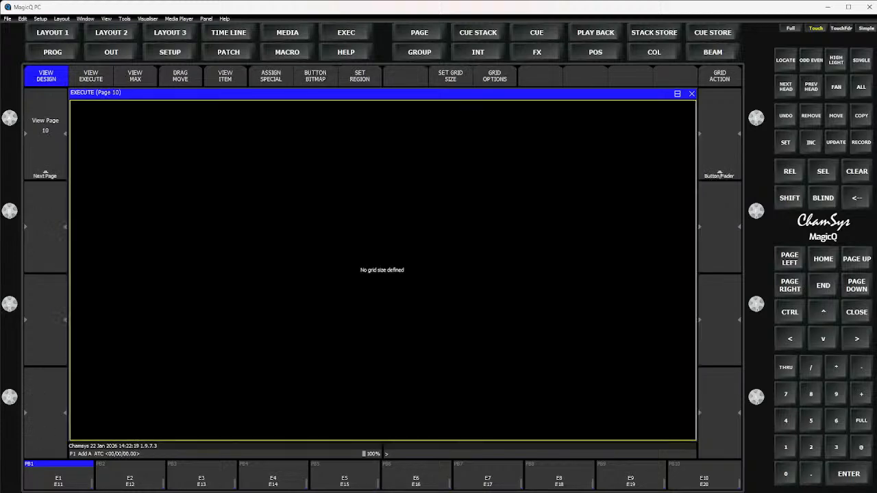
key(Page_Up)
key(Page_Up)
key(Page_Up)
key(Page_Up)
key(Page_Up)
key(Page_Up)
key(Page_Up)
key(Page_Up)
key(Page_Up)
key(Page_Up)
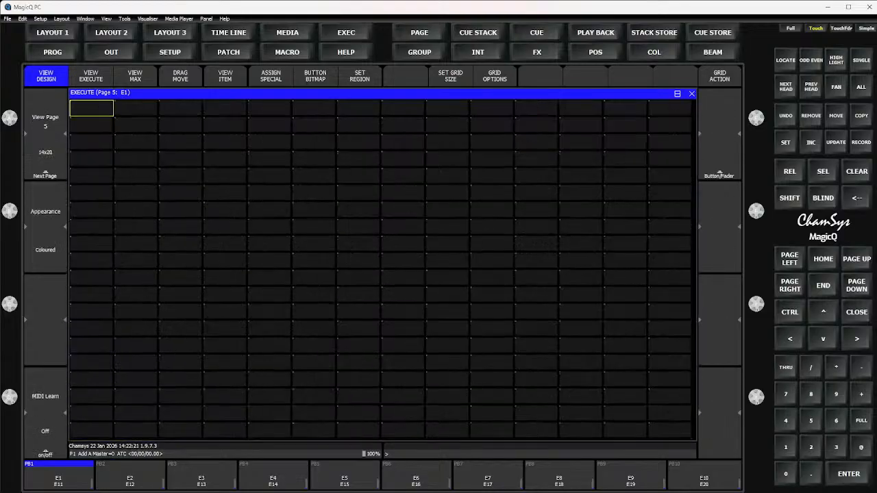
Step: Review the Execute pages, going forward to page 17 and back to page 9
key(Page_Down)
key(Page_Down)
key(Page_Down)
key(Page_Down)
key(Page_Down)
key(Page_Down)
key(Page_Down)
key(Page_Down)
key(Page_Down)
key(Page_Down)
key(Page_Down)
key(Page_Down)
key(Page_Down)
key(Page_Down)
key(Page_Down)
key(Page_Down)
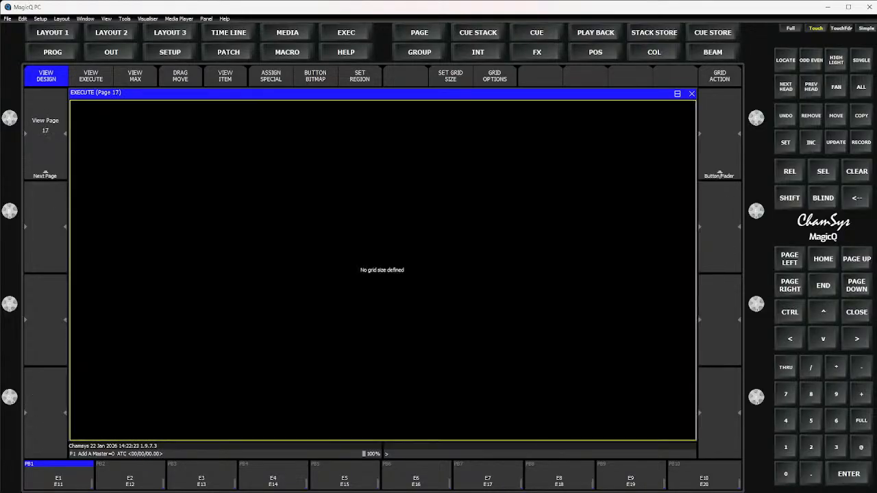
key(Page_Up)
key(Page_Up)
key(Page_Up)
key(Page_Up)
key(Page_Up)
key(Page_Up)
key(Page_Up)
key(Page_Up)
key(Page_Down)
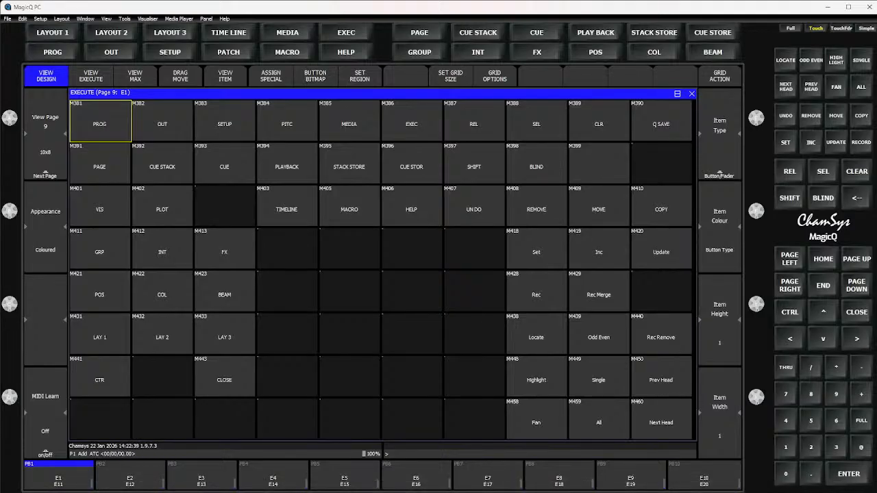
scroll(45, 133, down, 4)
scroll(46, 134, down, 4)
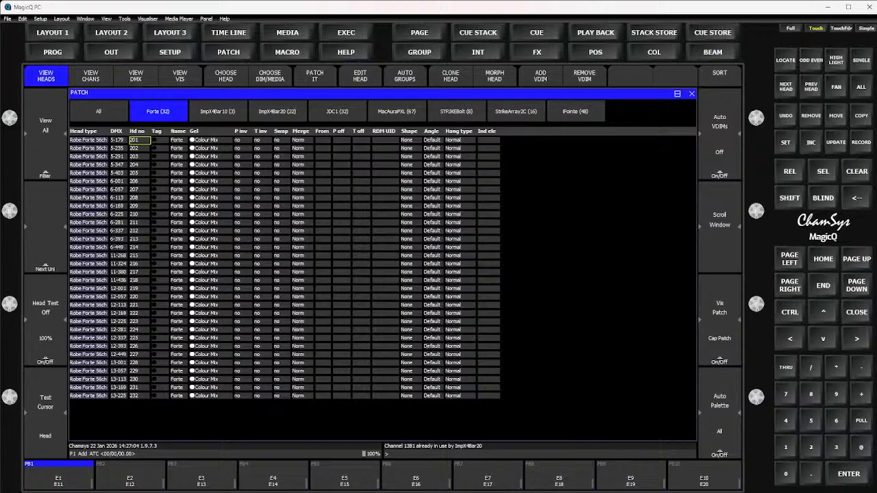
Step: Look through the MacAuraPXL heads in the patch, checking their head numbers from the first head to the last
click(397, 111)
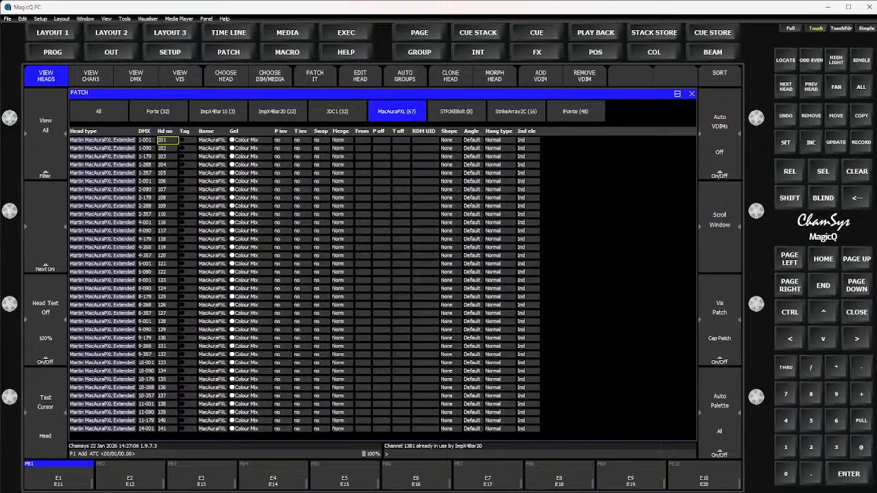
key(End)
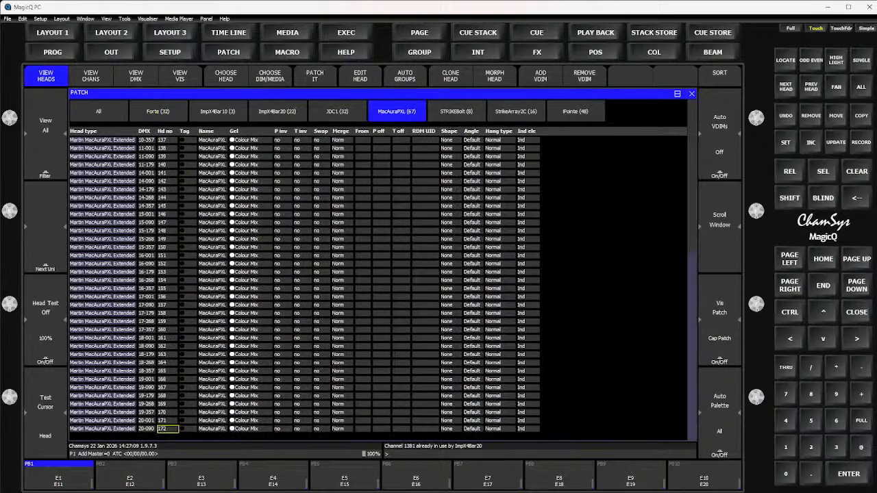
key(Up)
key(Up)
key(Up)
key(Up)
key(Up)
key(Up)
key(Up)
key(Up)
key(Up)
key(Up)
key(Up)
key(Up)
key(Up)
key(Up)
key(Up)
key(Up)
key(Up)
key(Up)
key(Up)
key(Up)
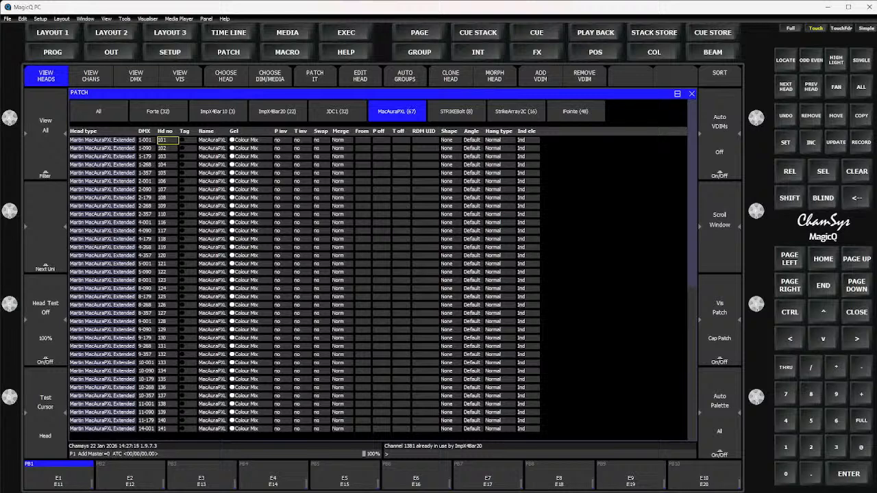
click(83, 131)
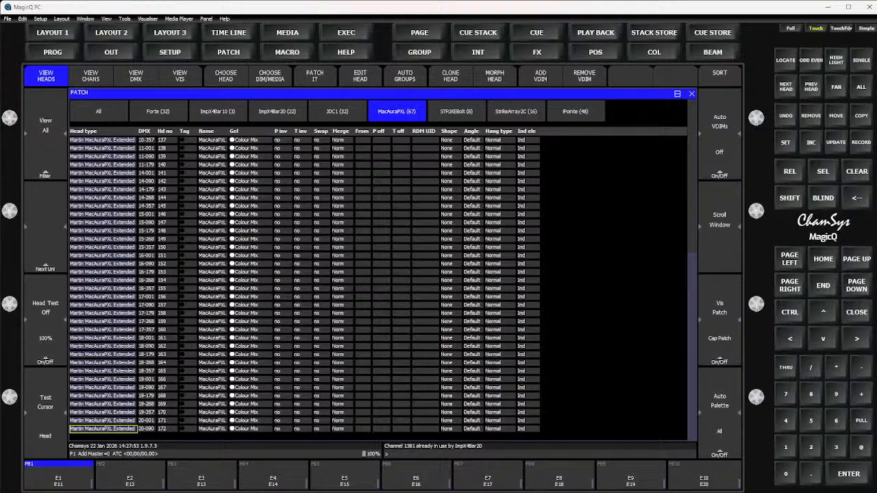
Step: Choose the Martin Mac Aura PXL head from the library in Extended (89) mode
click(226, 76)
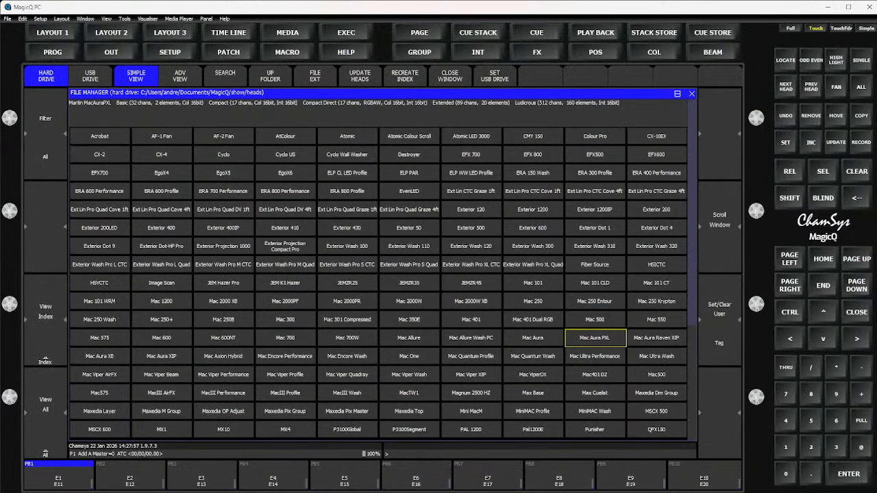
key(Return)
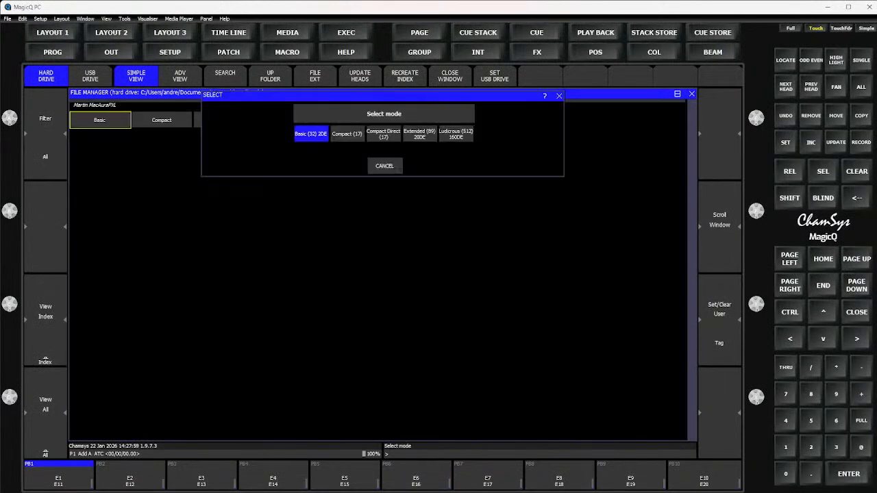
click(420, 134)
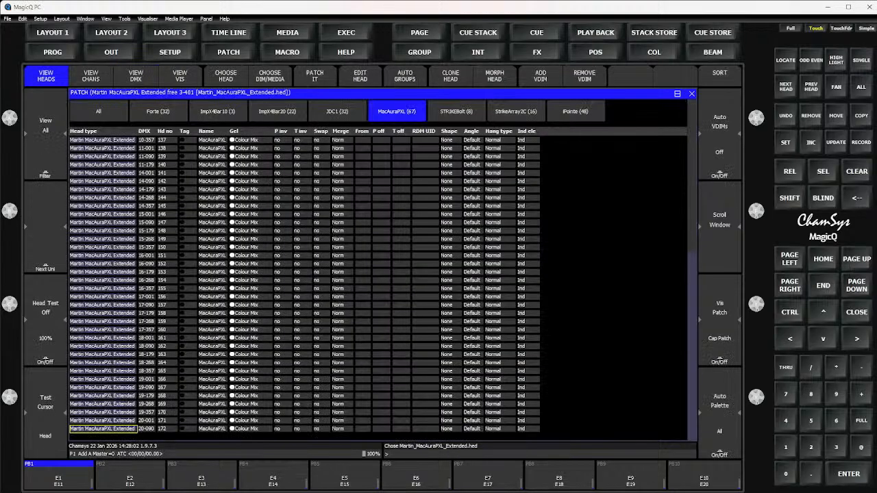
Step: Reopen the head library, browse the Martin Jem models and return to the manufacturer list
click(226, 75)
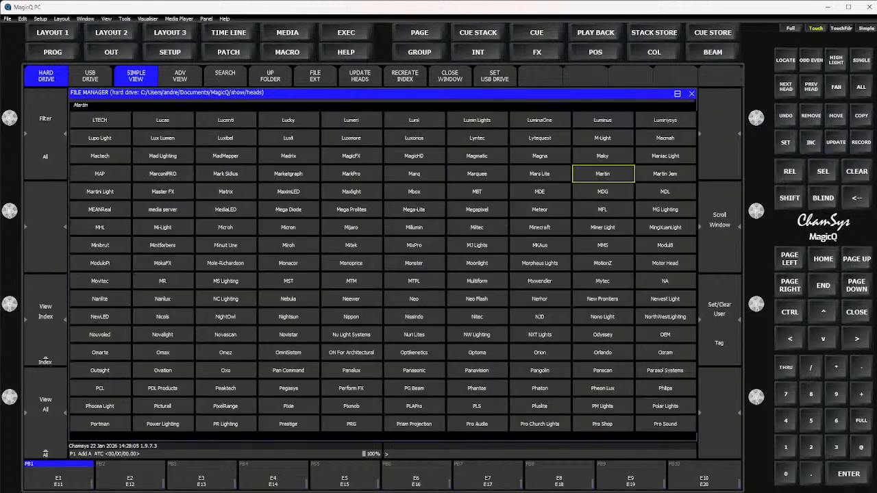
click(664, 174)
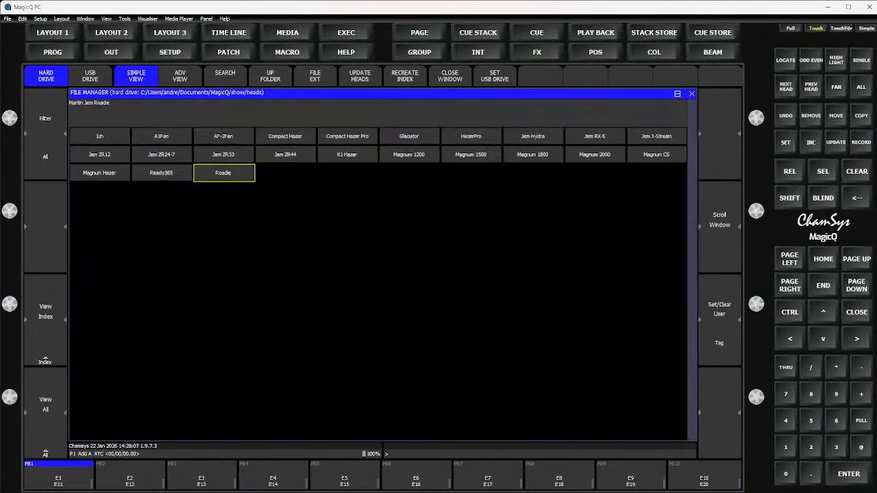
click(223, 136)
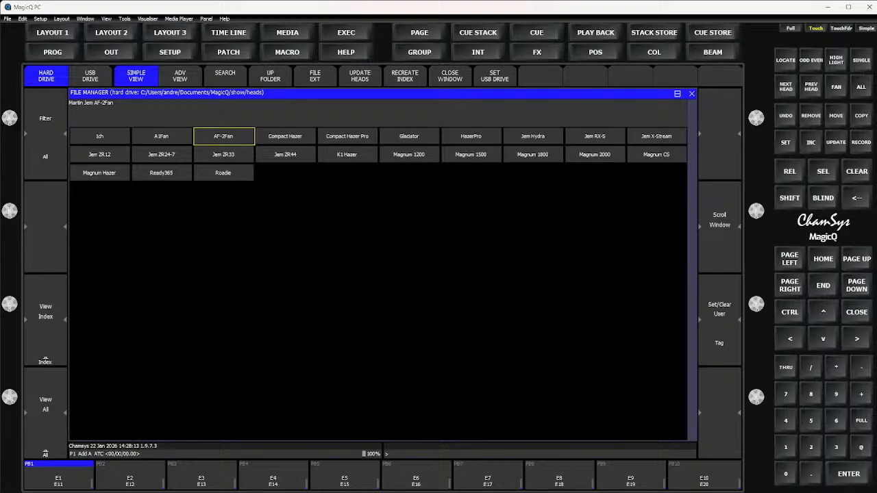
click(271, 76)
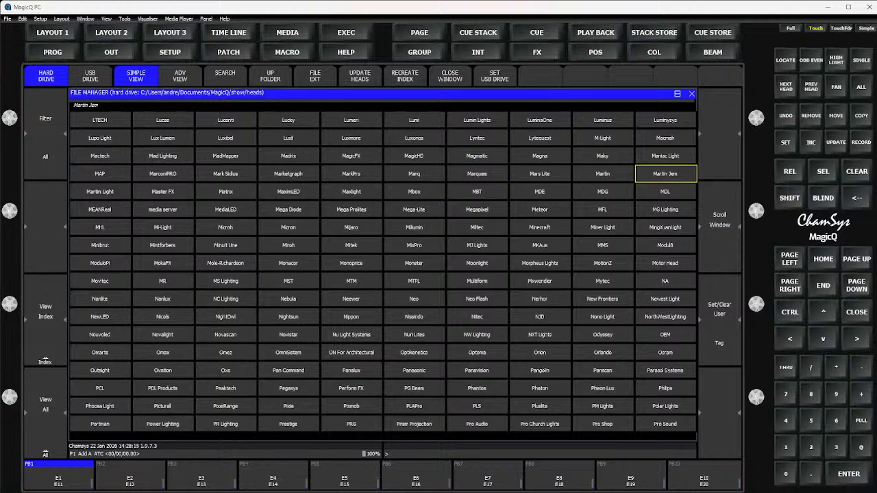
Step: Select the Martin Mac Aura PXL in Extended (89) mode from the head library and patch 5 heads
click(602, 173)
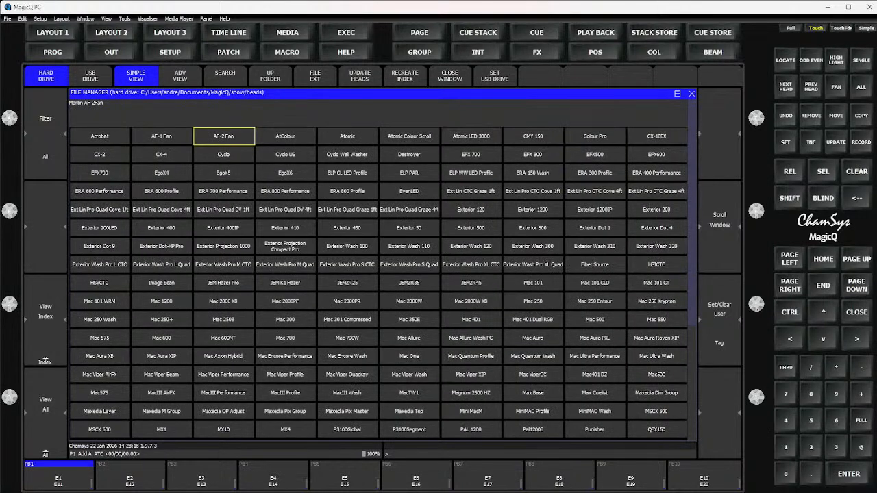
click(594, 338)
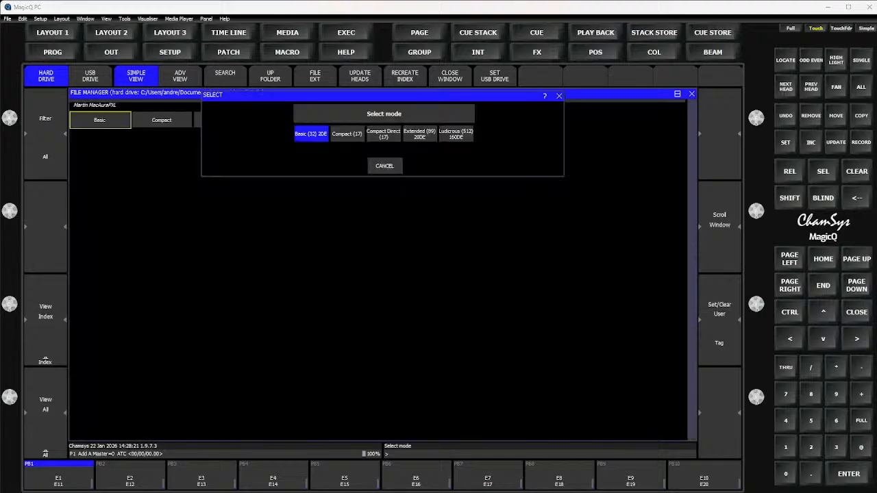
click(419, 133)
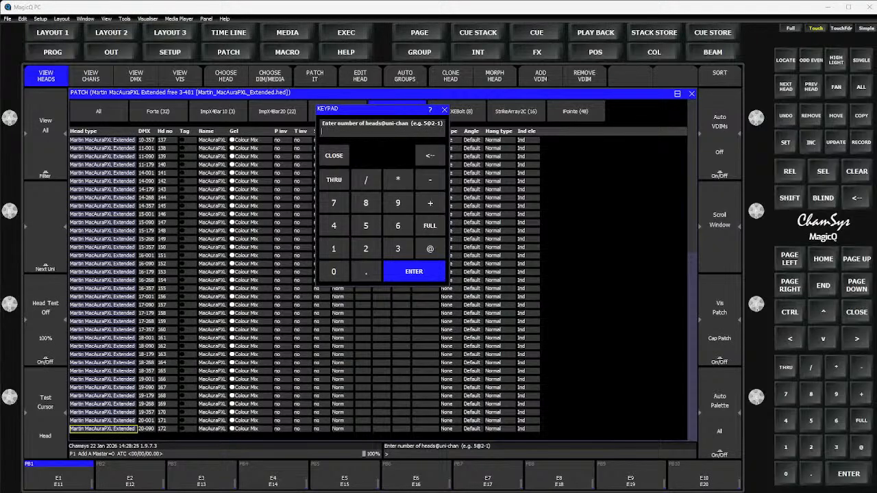
text(5)
key(Return)
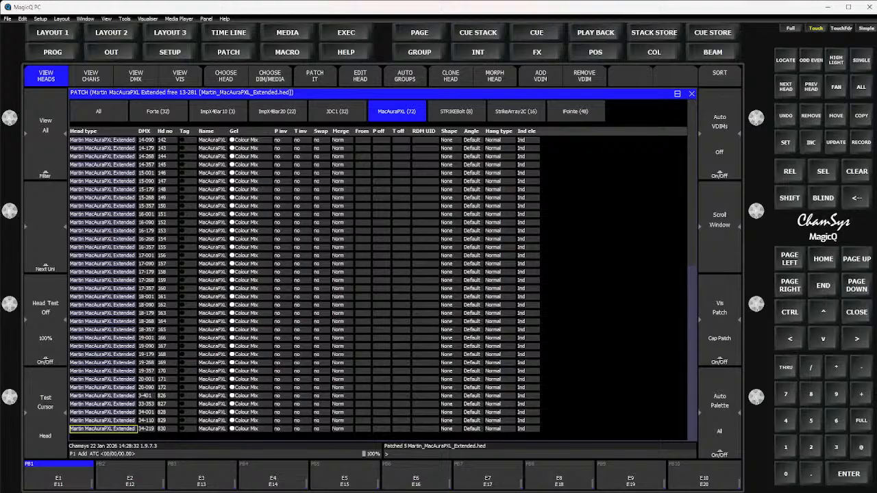
Step: Check the head numbers in the MacAuraPXL list from head 101 down to the newly patched heads
scroll(377, 283, up, 20)
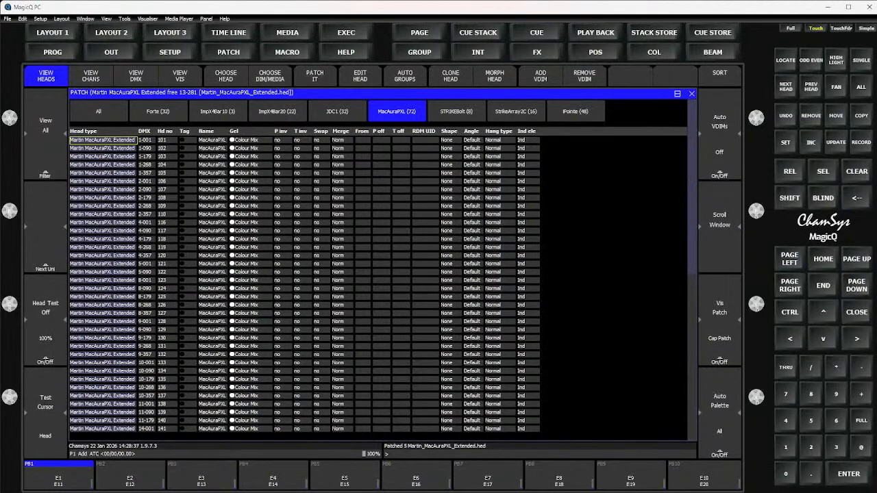
click(167, 140)
scroll(378, 284, down, 18)
scroll(378, 284, down, 17)
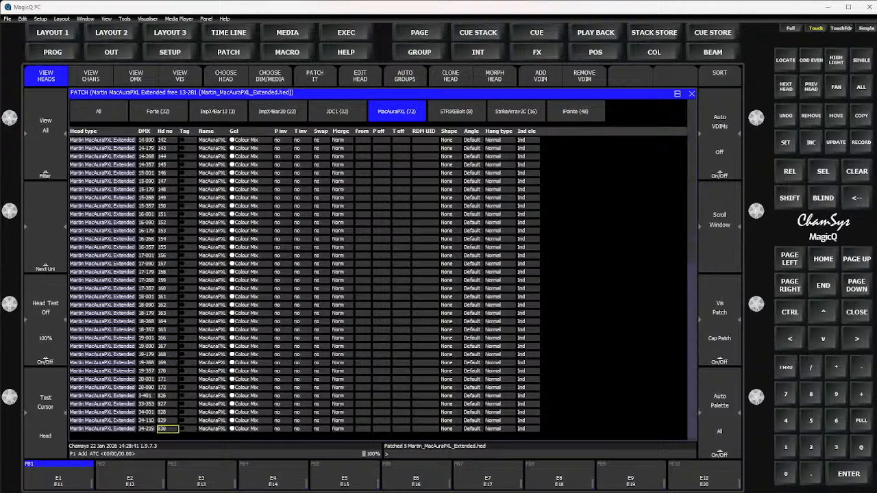
click(168, 396)
scroll(378, 284, up, 6)
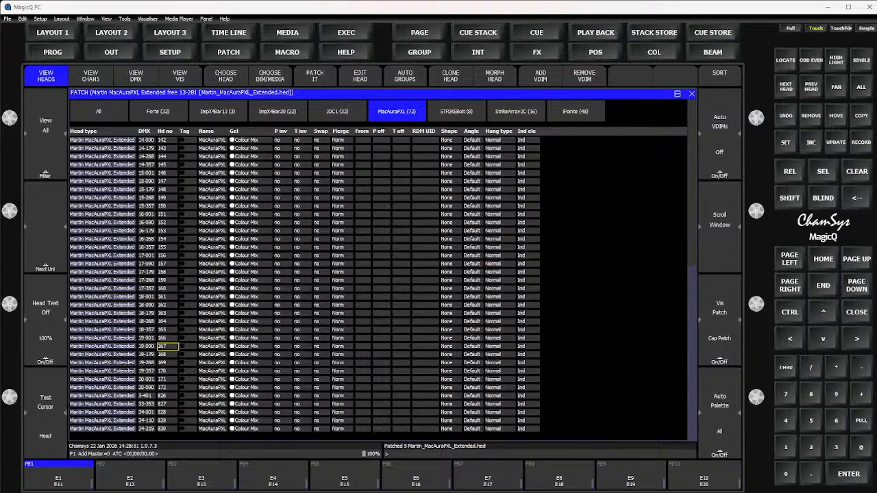
Step: Remove the five newly patched MacAuraPXL heads, numbered 826 to 830, from the patch
click(168, 387)
click(146, 395)
drag(102, 395, 103, 428)
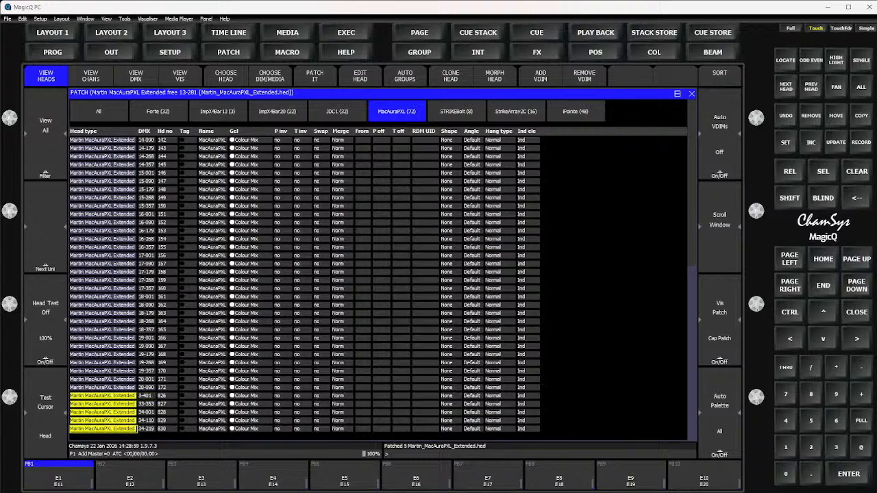
click(811, 117)
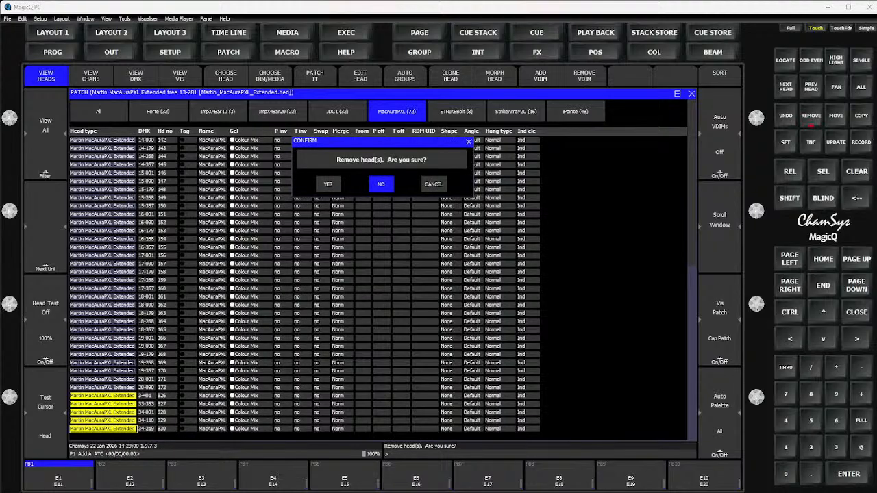
click(328, 183)
Step: Examine how the DMX addresses of the MacAuraPXL heads are distributed across universes, from the first head to the last
key(Up)
key(Up)
key(Up)
key(Up)
key(Up)
key(Up)
key(Up)
key(Up)
key(Up)
key(Up)
key(Up)
key(Up)
key(Up)
key(Up)
key(Up)
key(Up)
key(Up)
key(Up)
key(Up)
key(Up)
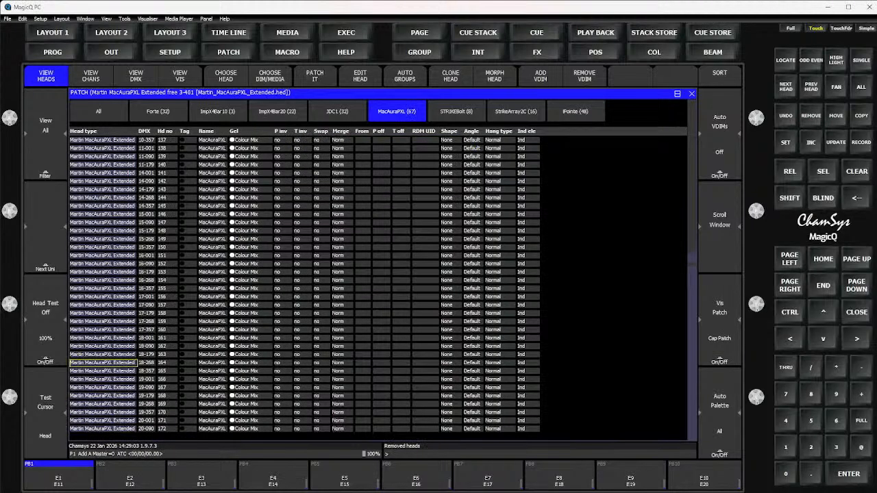
key(Up)
key(Up)
key(Up)
key(Up)
key(Up)
key(Up)
key(Up)
key(Up)
key(Up)
key(Up)
key(Up)
key(Up)
key(Up)
key(Up)
key(Up)
key(Up)
key(Up)
key(Up)
key(Up)
key(Up)
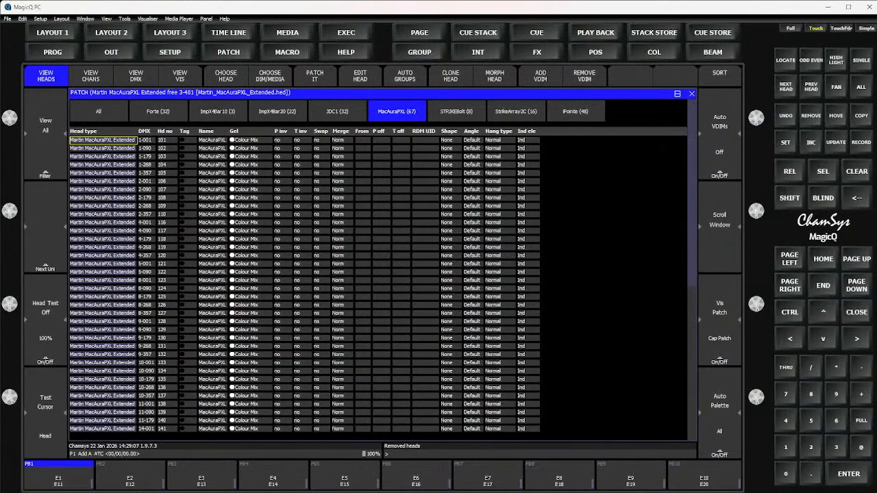
click(147, 173)
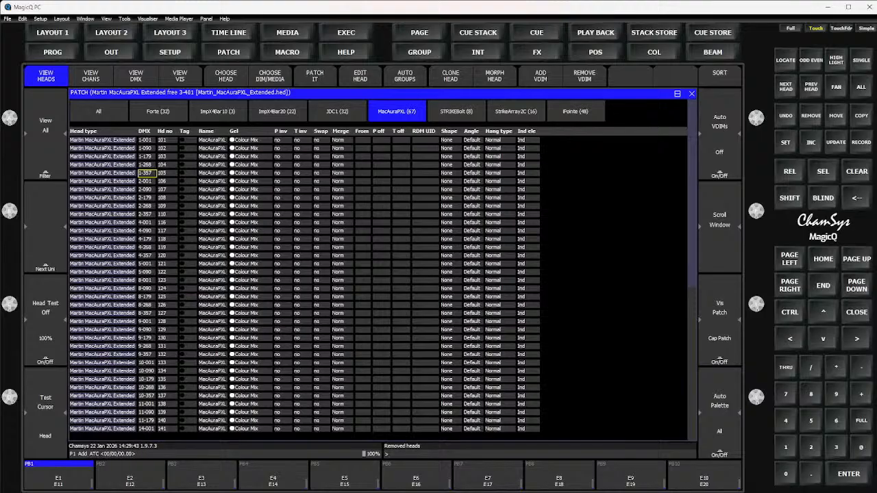
click(146, 272)
click(147, 314)
click(146, 322)
click(147, 354)
key(Down)
key(Down)
key(Down)
key(Down)
key(Down)
key(Down)
key(Down)
key(Down)
key(Down)
key(Down)
key(Down)
key(Down)
key(Down)
key(Down)
key(Down)
key(Down)
key(Down)
key(Down)
key(Down)
key(Down)
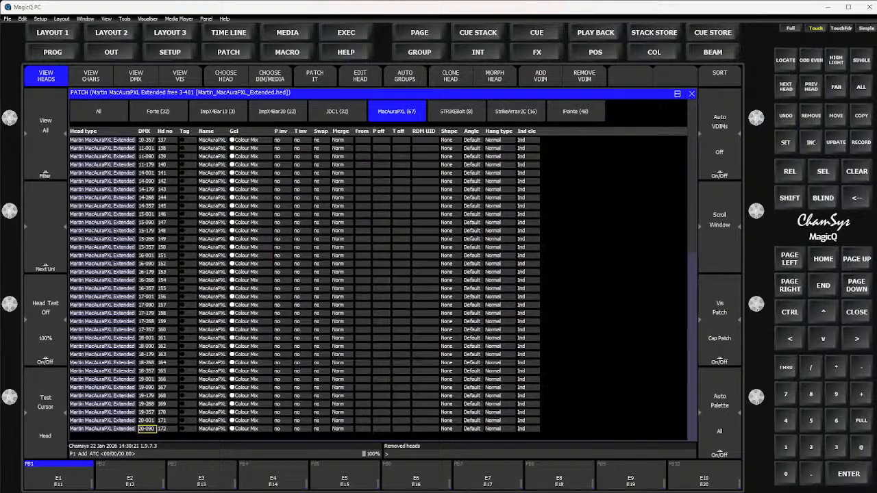
click(167, 429)
Step: Examine the patched Forte heads and the full list of iPointe heads
click(158, 111)
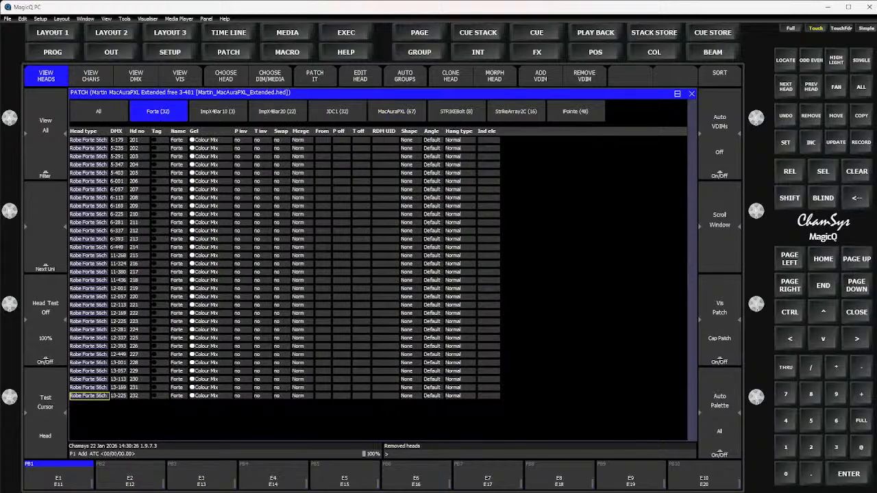
click(88, 379)
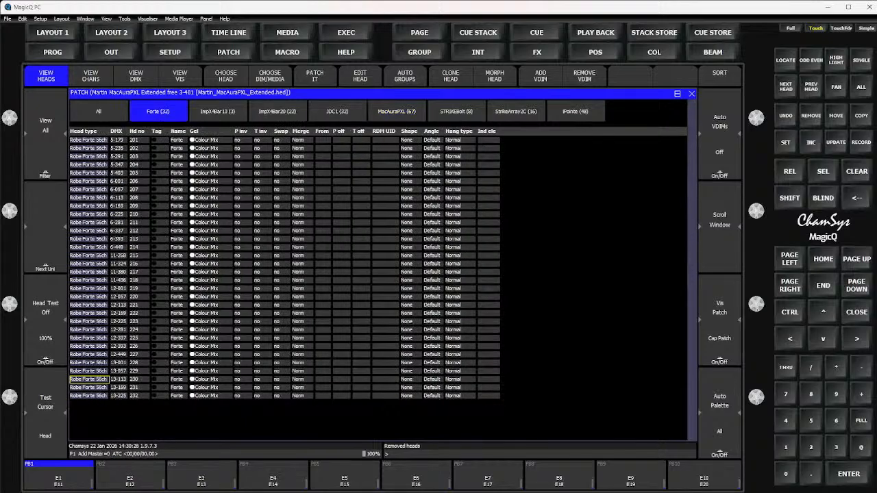
click(88, 164)
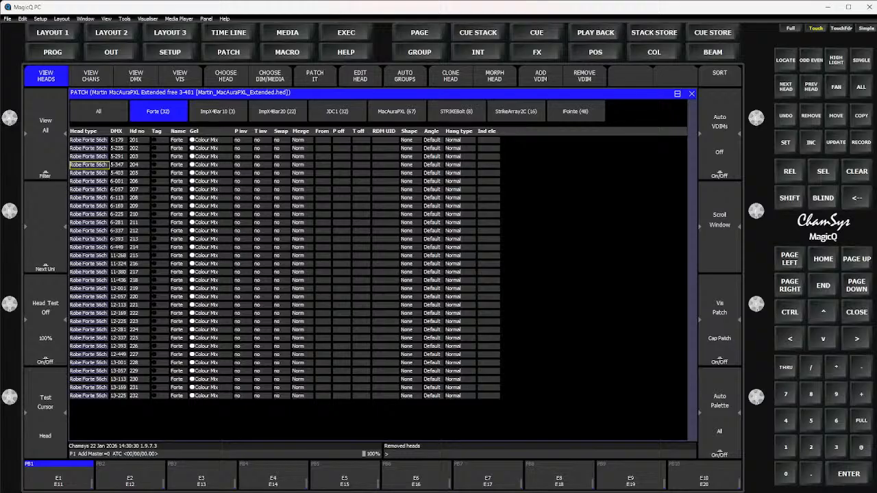
click(88, 139)
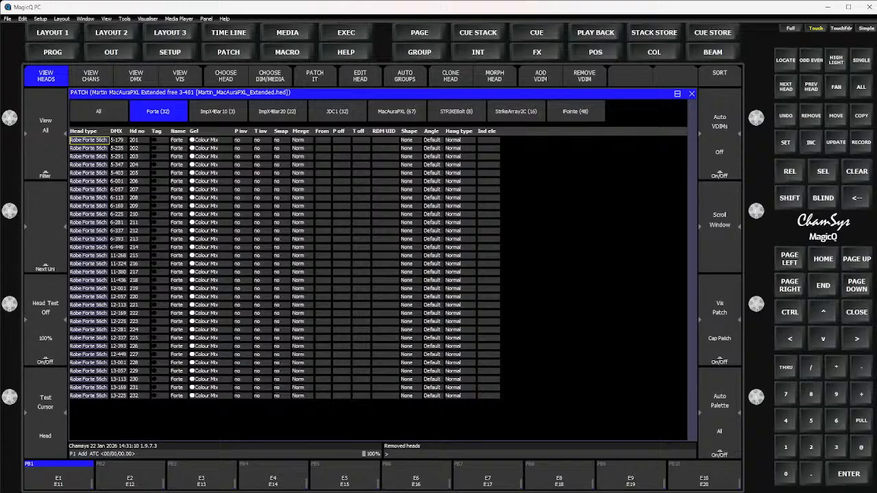
click(575, 111)
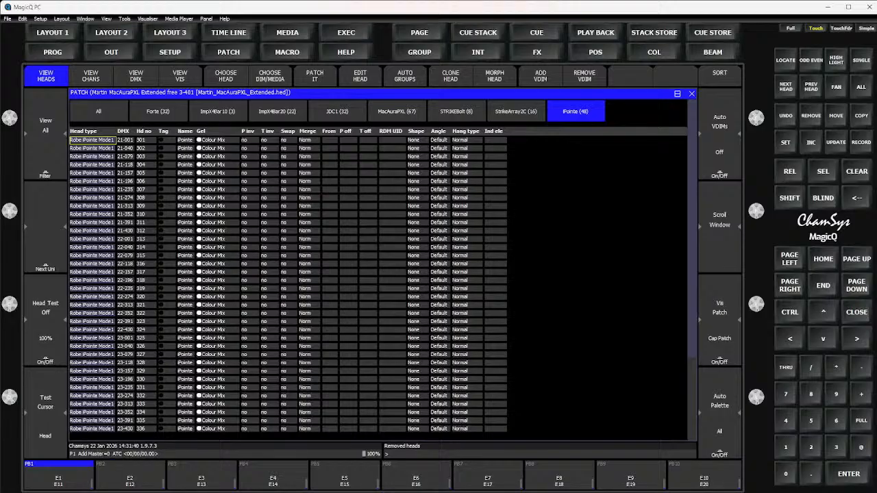
key(End)
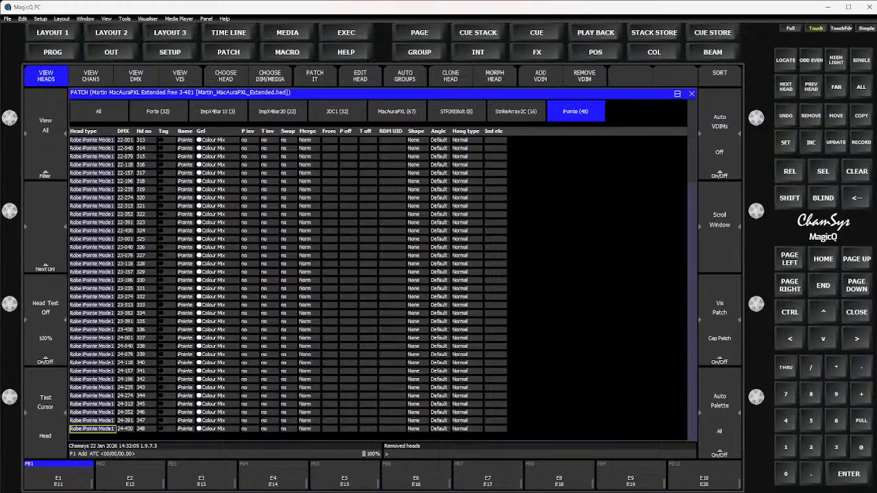
Step: Show the Group, Position, Colour and Beam windows together, and locate the MacAuraPXL and Forte groups one after the other
click(348, 32)
click(123, 110)
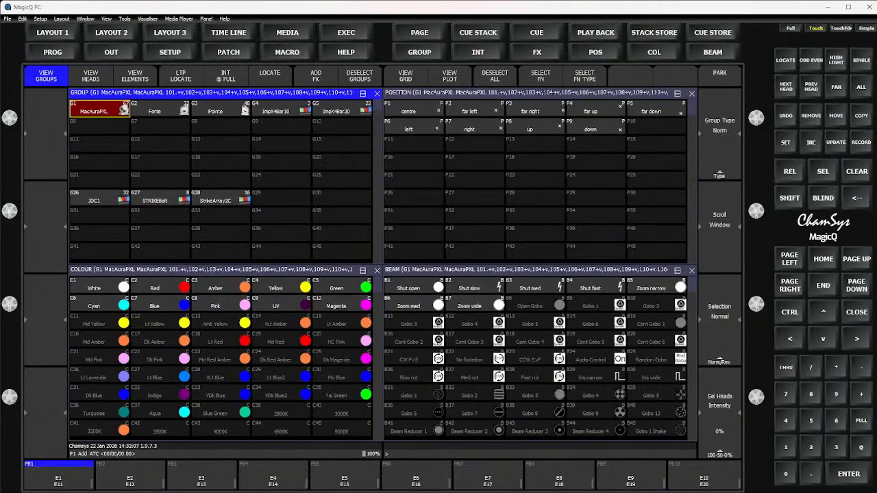
key(ctrl+l)
click(160, 109)
key(ctrl+l)
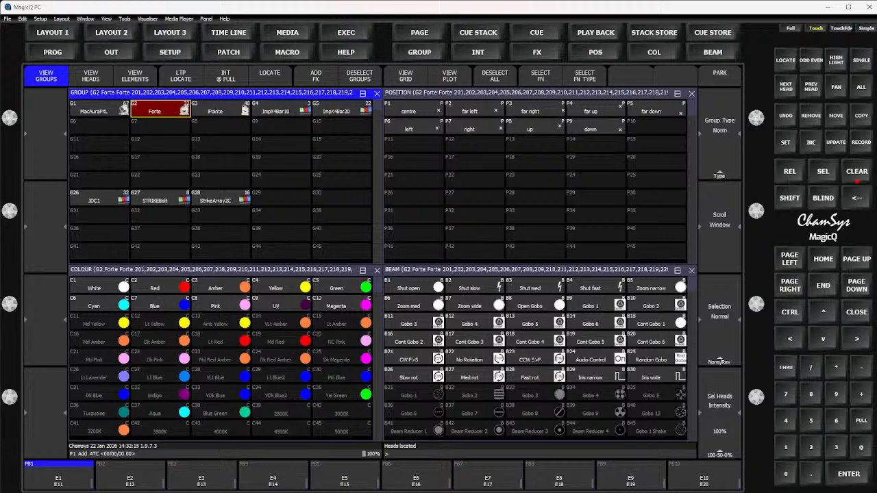
Step: Locate the IPointe, ImpX4Bar10 and ImpX4Bar20 groups one after the other
click(220, 109)
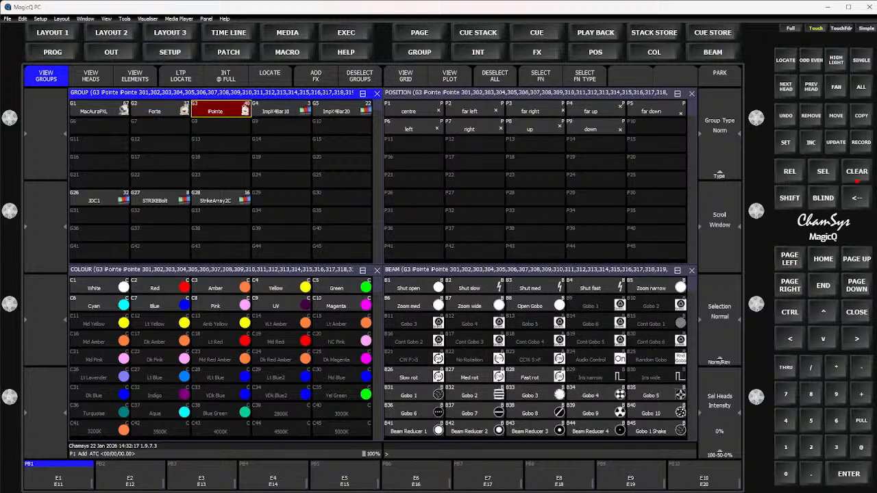
key(ctrl+l)
click(281, 109)
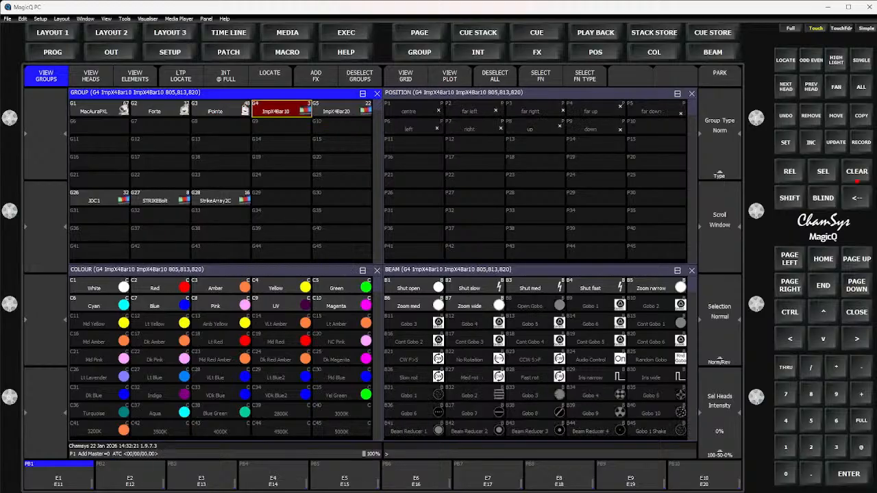
key(ctrl+l)
click(341, 109)
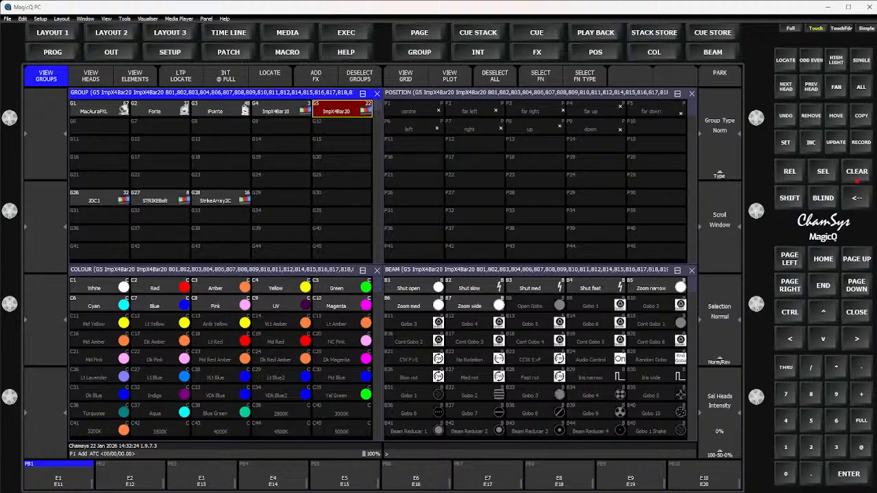
key(ctrl+l)
Step: Locate the MacAuraPXL group, then clear the programmer
click(100, 108)
key(ctrl+l)
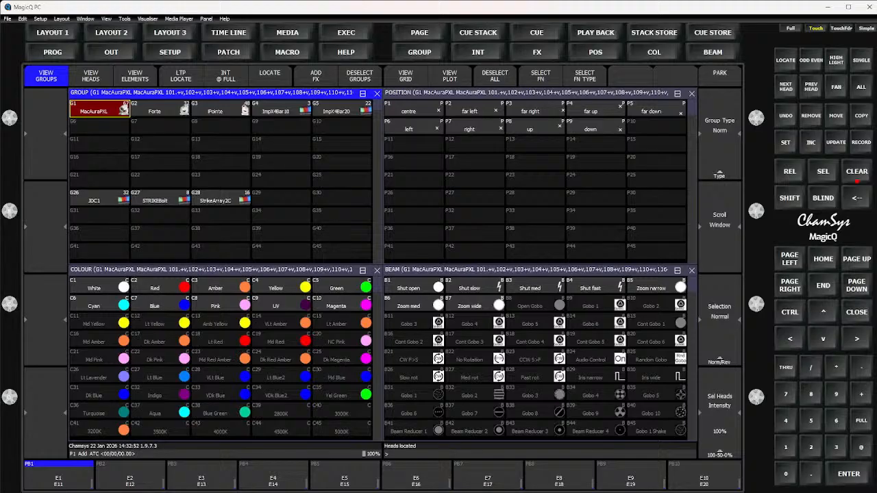
key(ctrl+BackSpace)
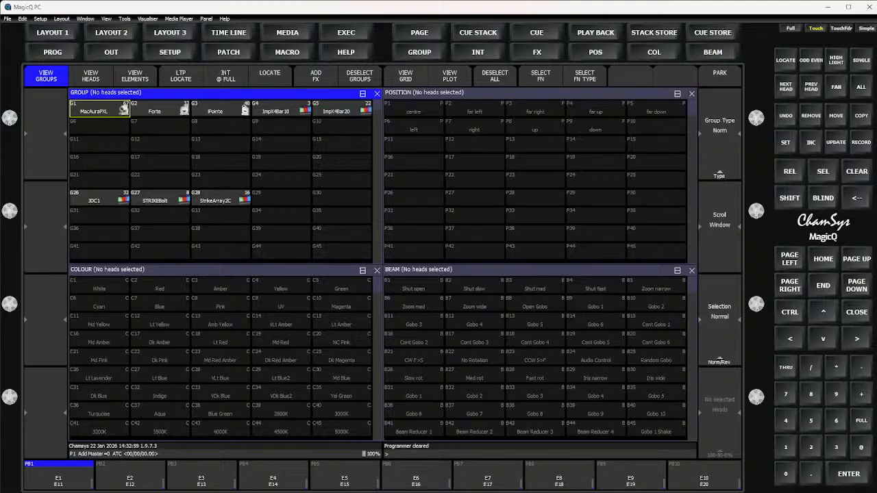
Step: Locate the JDC1 group, look through the element groups in the Group window, and clear the programmer
click(100, 197)
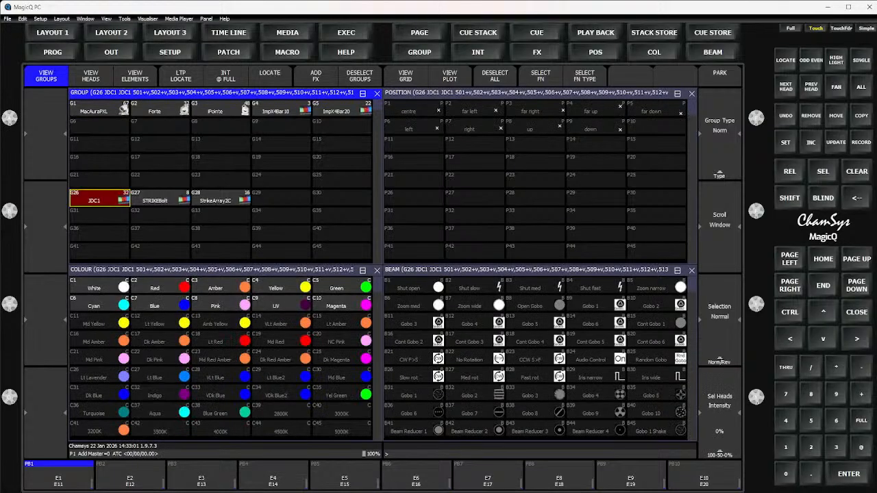
key(ctrl+l)
scroll(223, 178, down, 5)
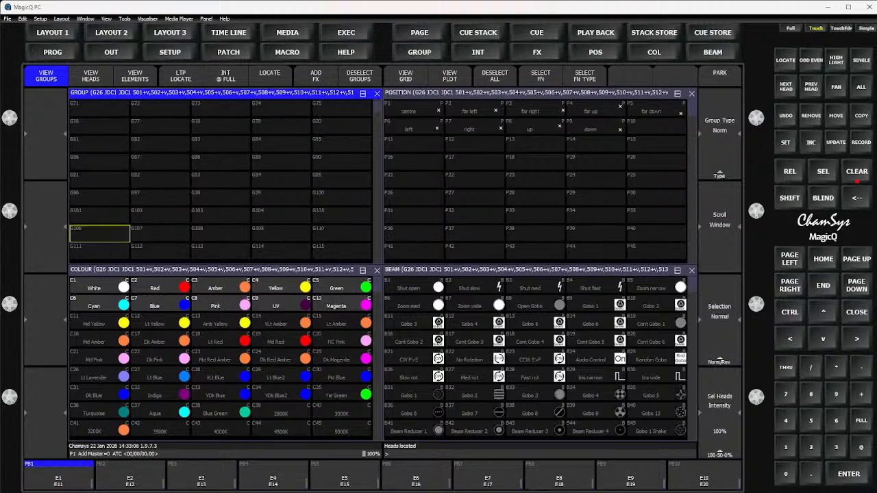
scroll(221, 173, up, 3)
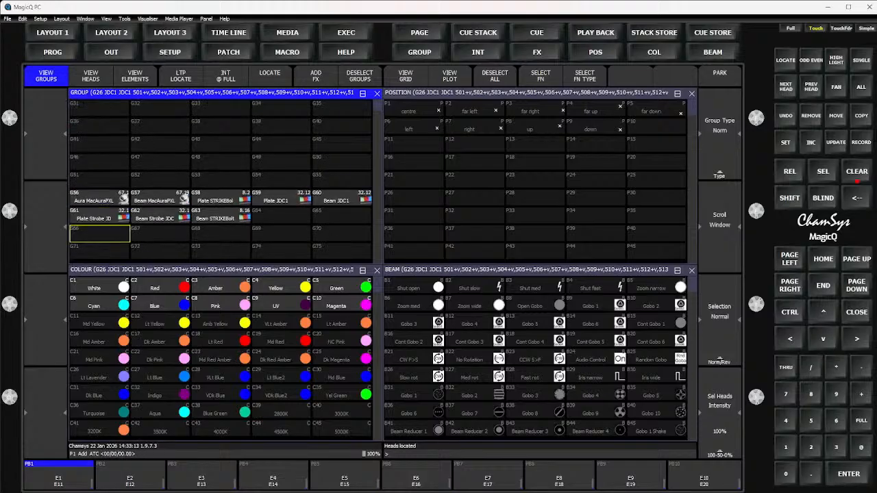
key(ctrl+BackSpace)
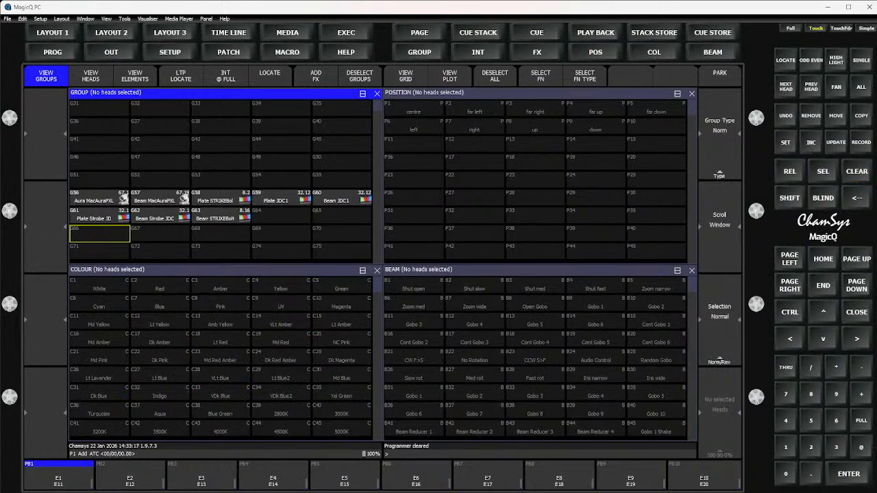
scroll(221, 174, up, 5)
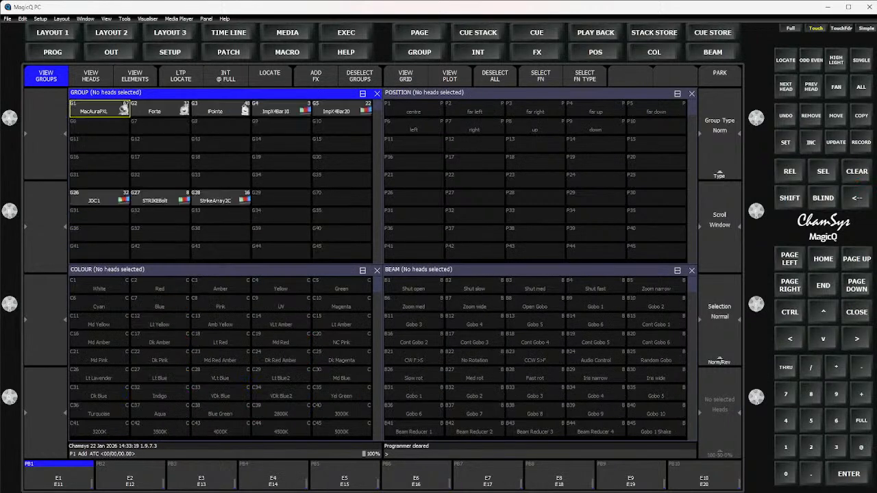
drag(99, 107, 341, 250)
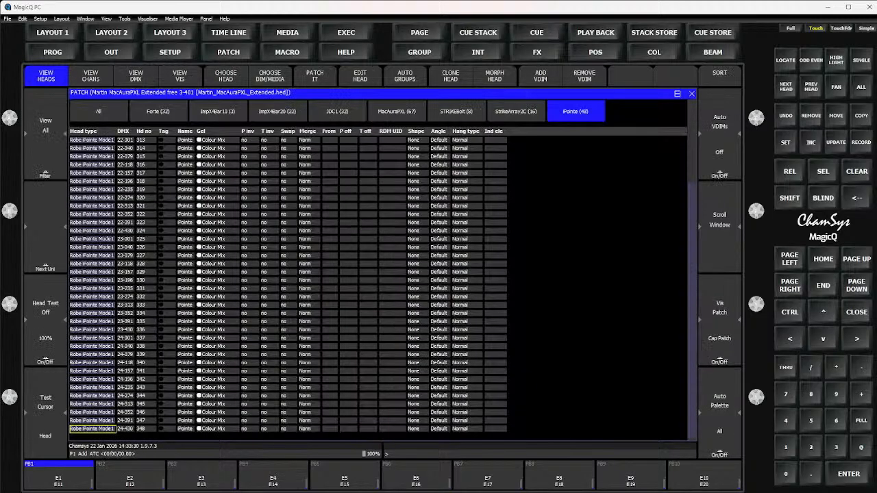
Step: List the patched heads of all types and remove every one of them from the patch
click(98, 111)
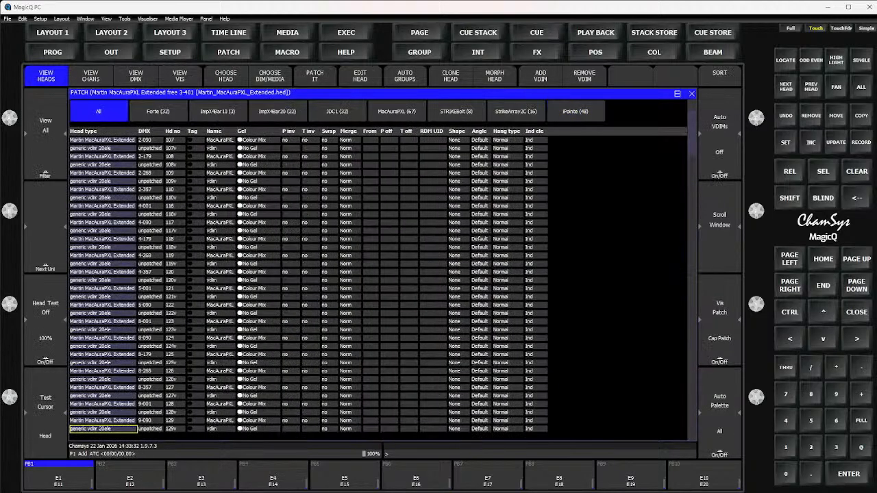
click(102, 140)
key(ctrl+a)
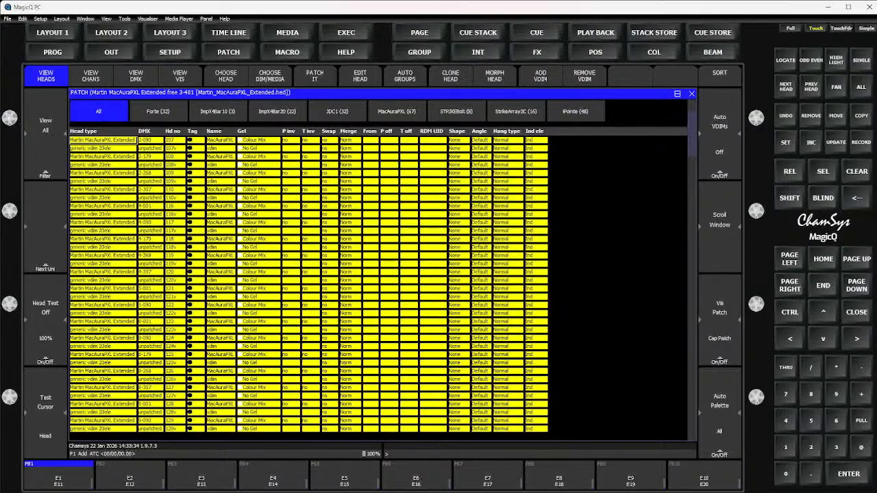
click(810, 117)
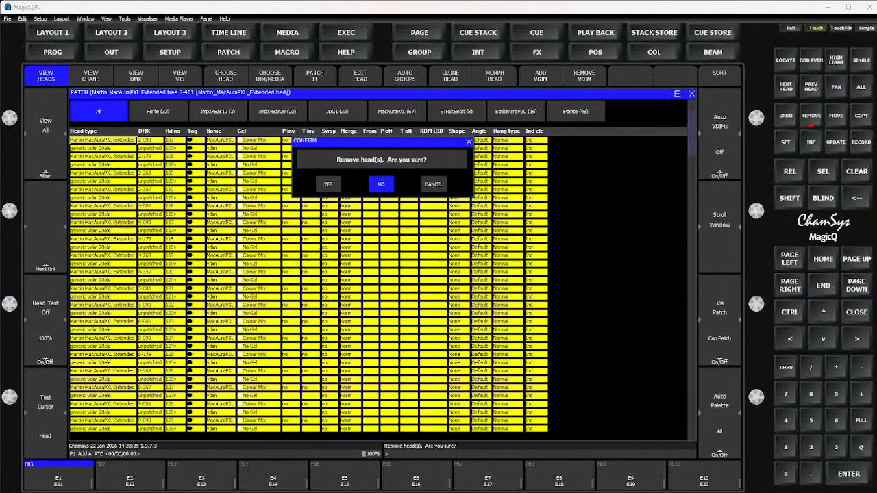
click(328, 184)
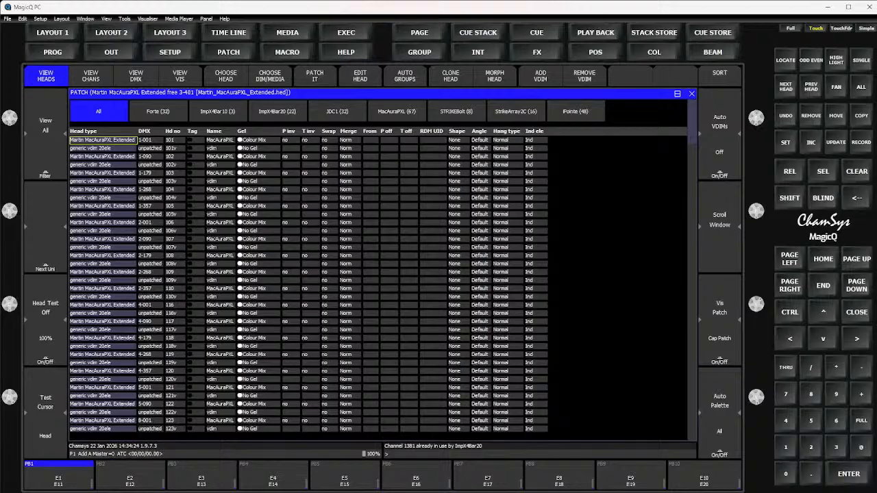
Step: Remove all heads from the patch once more and check the fixture groups in the Group window
key(ctrl+a)
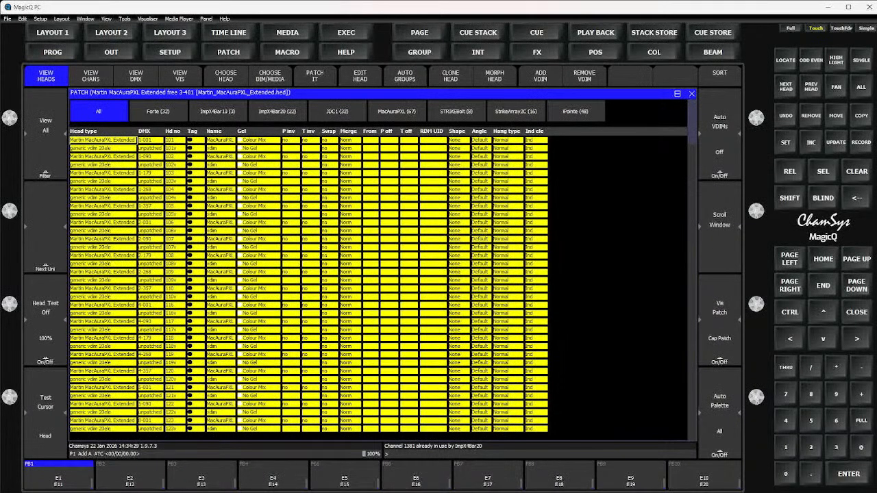
click(811, 118)
click(328, 183)
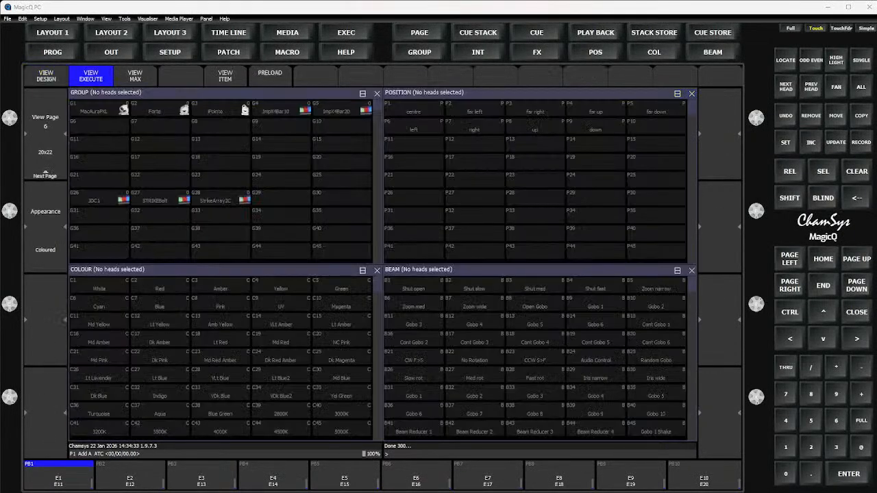
click(160, 216)
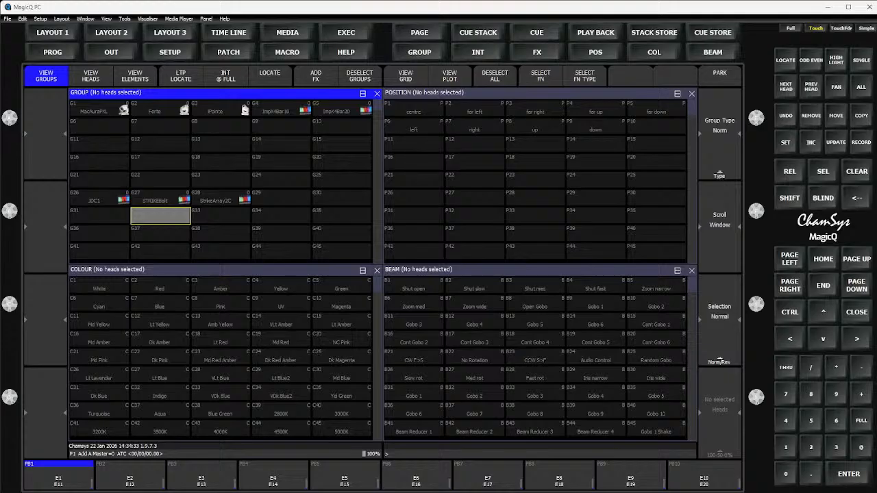
drag(160, 216, 161, 110)
scroll(221, 180, up, 5)
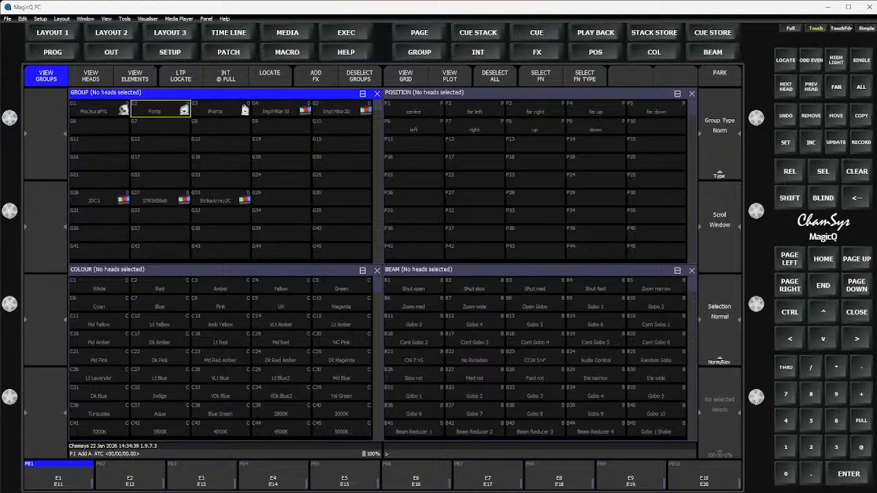
Step: Choose the Martin Mac Aura PXL in Extended (89) mode as the head type for the patch
click(228, 52)
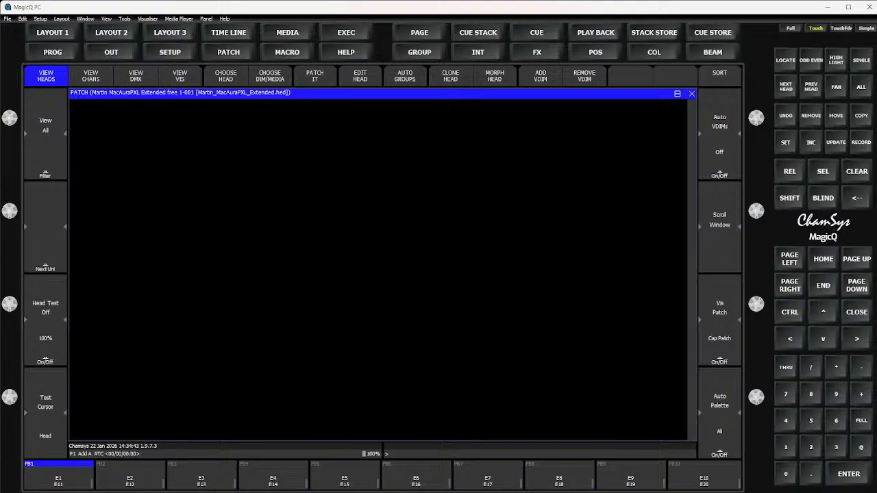
click(226, 76)
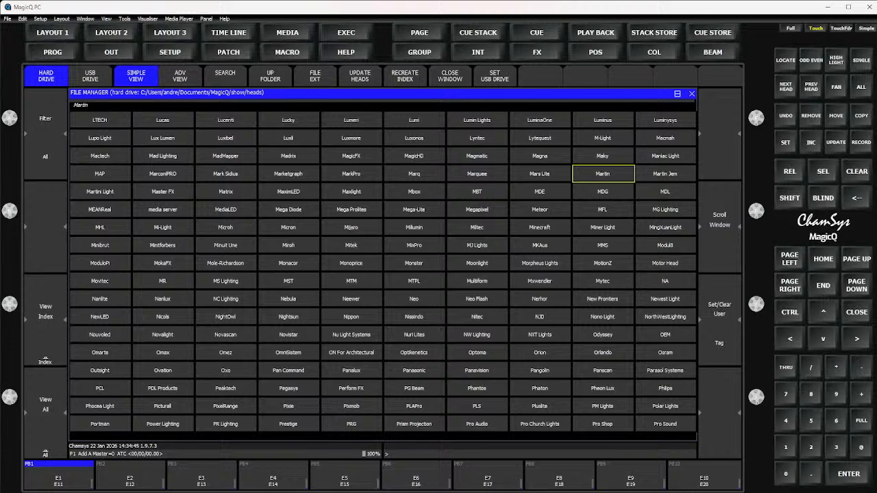
key(Return)
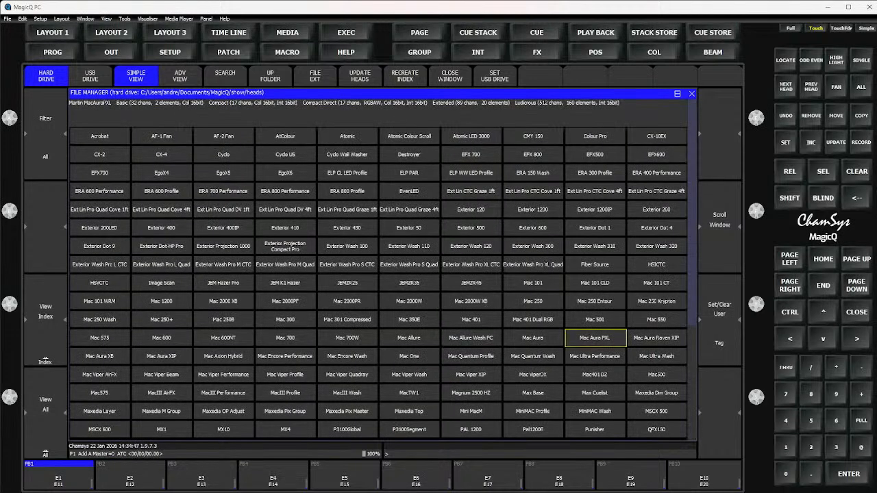
key(Return)
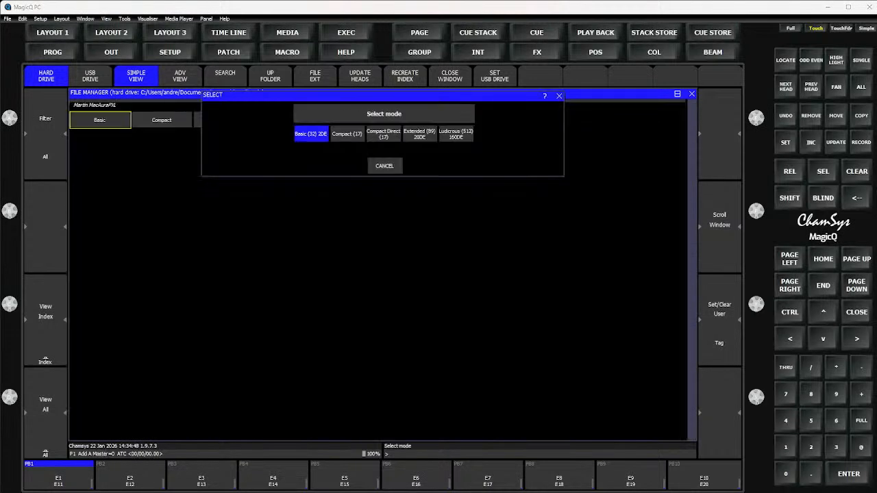
click(419, 133)
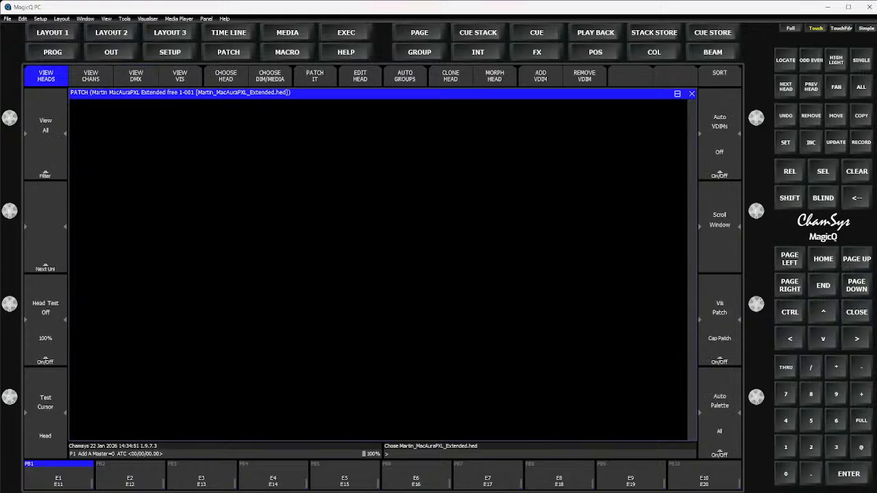
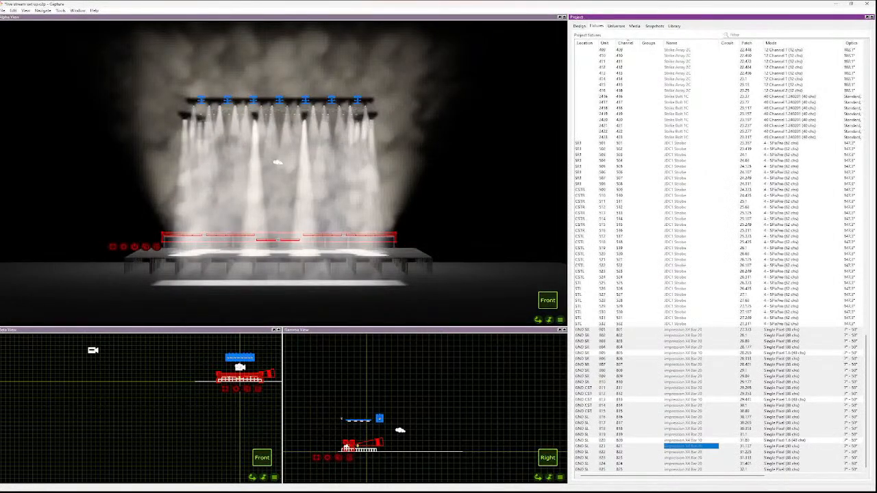
Step: Switch to Capture, clear the fixture selection there, and undo the last action
key(Escape)
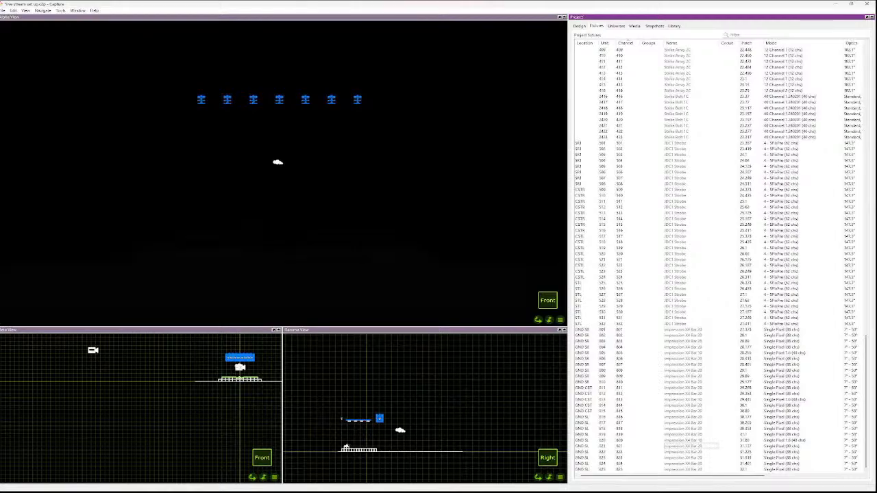
key(ctrl+z)
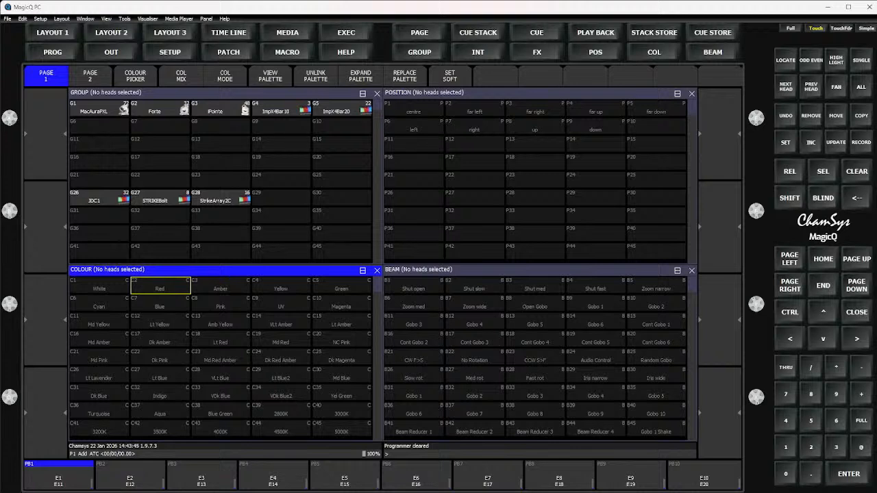
Step: Run the even/odd maker quick macro and record the JDC1 even heads as a linked group in G36
key(ctrl+m)
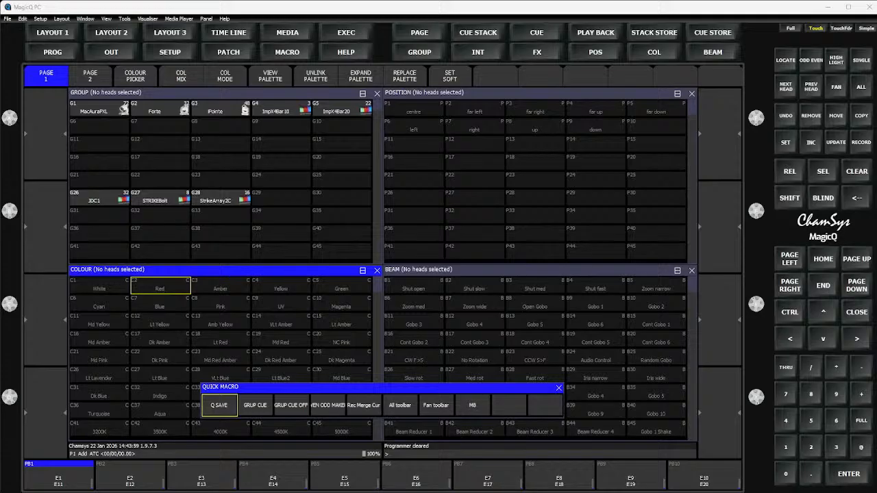
click(328, 406)
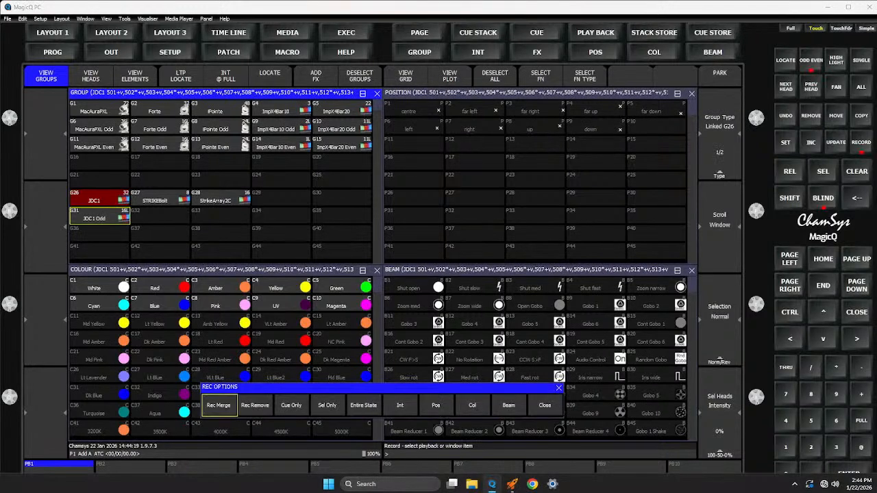
click(100, 233)
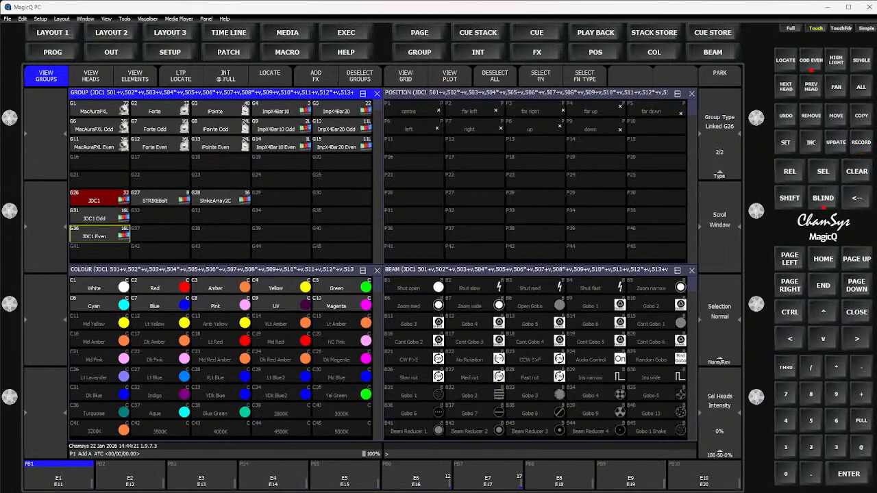
Step: Record the odd heads of the STRIKEBolt group as linked group G32 and the even heads as G37
click(160, 197)
click(810, 61)
click(861, 143)
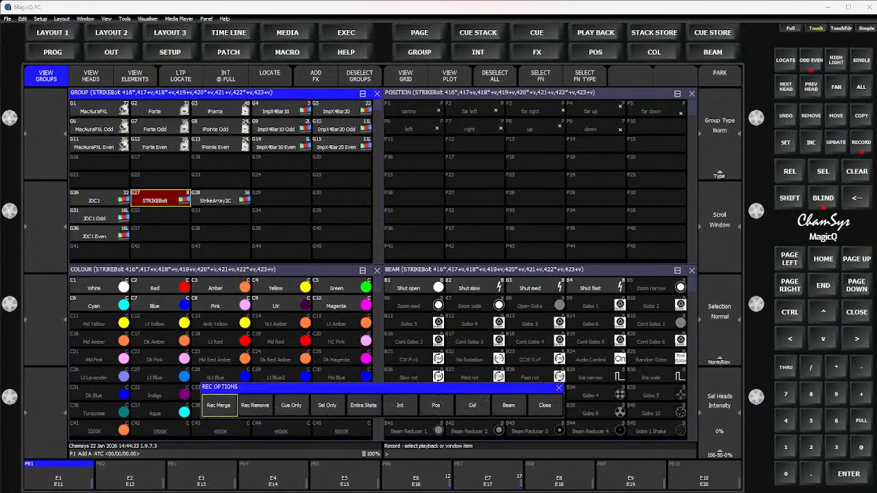
click(160, 216)
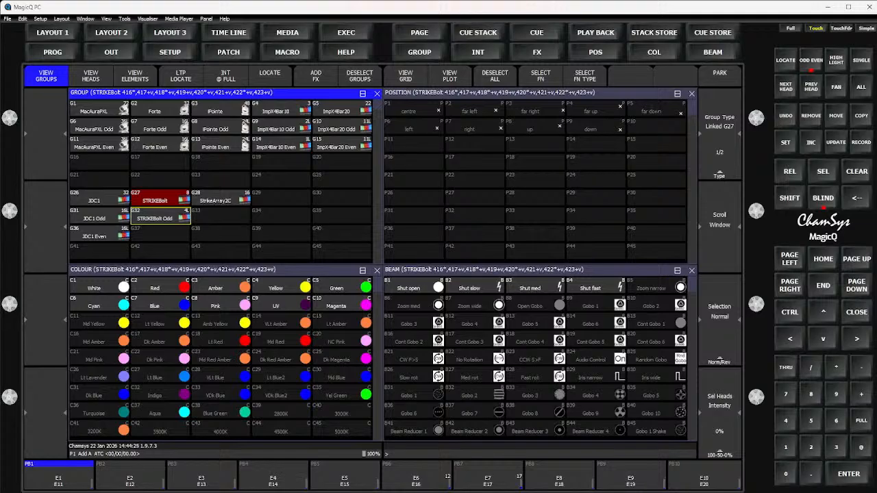
click(860, 142)
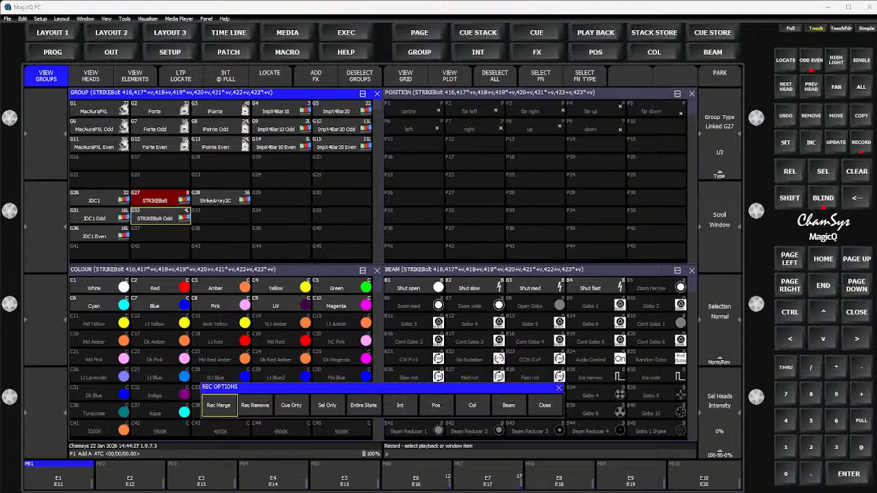
click(155, 235)
Step: Record the odd heads of the StrikeArray2C group as linked group G33 and the even heads as G38
click(216, 200)
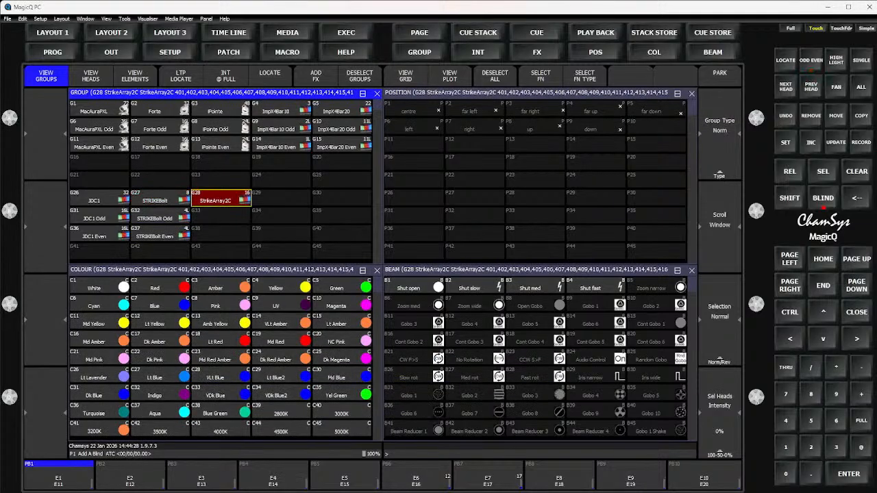
click(861, 142)
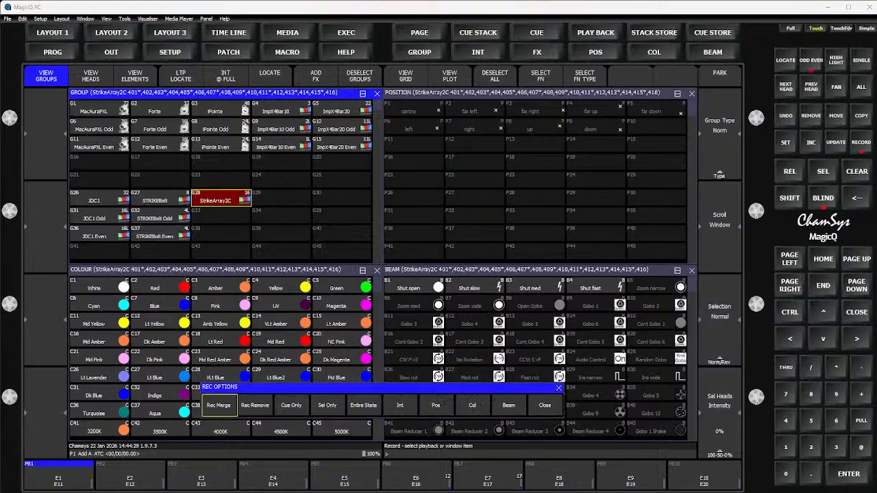
click(221, 218)
click(785, 87)
click(861, 142)
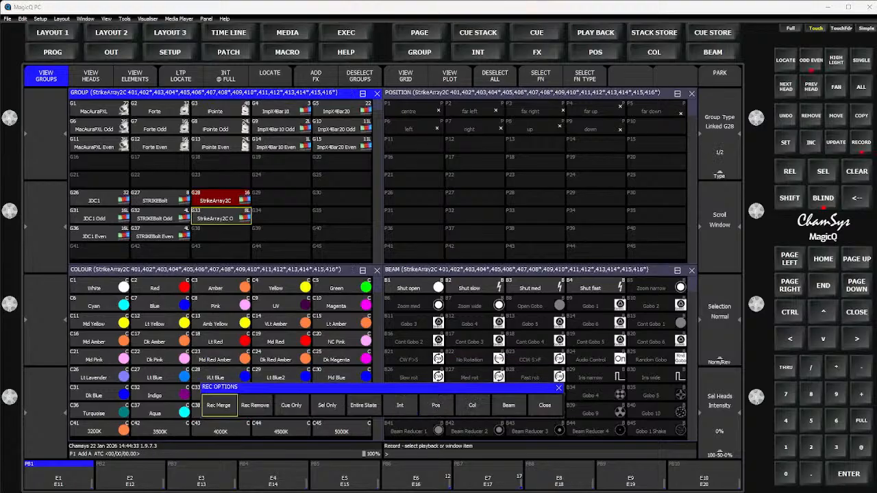
click(215, 236)
click(221, 236)
Step: Check the linked odd and even groups by selecting several in turn, and clear the programmer
click(100, 200)
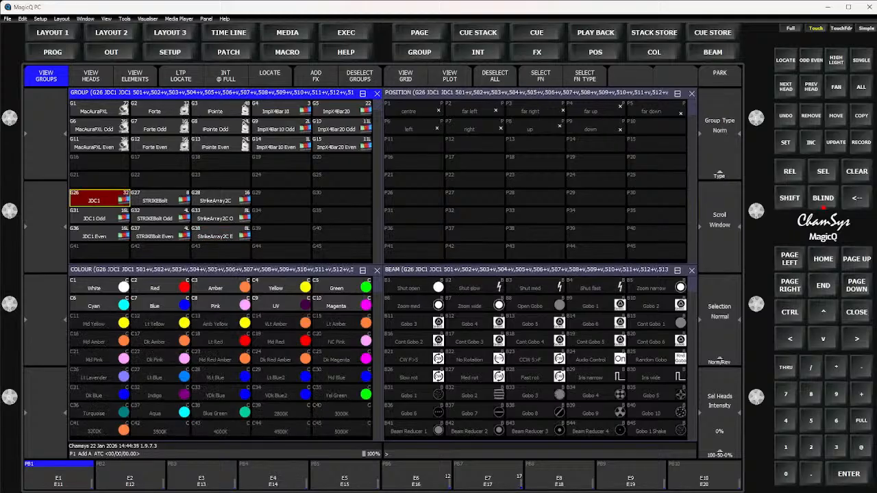
click(221, 218)
click(159, 218)
click(100, 236)
click(99, 218)
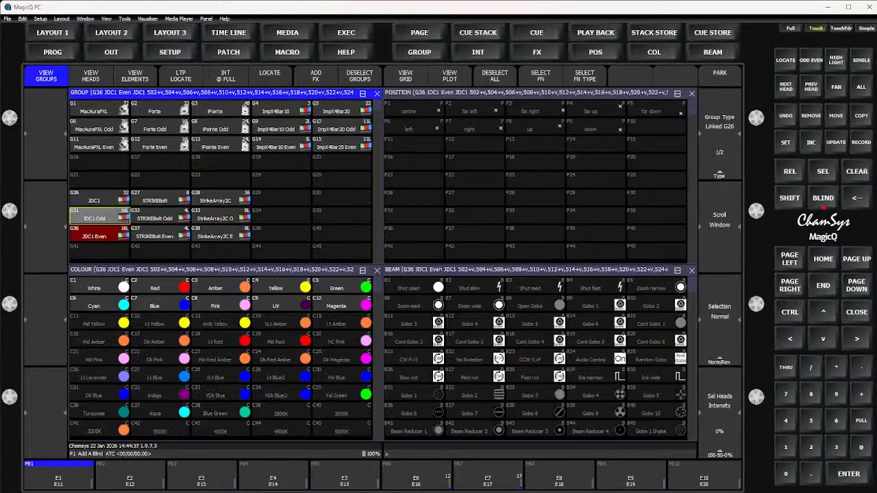
drag(99, 162, 160, 162)
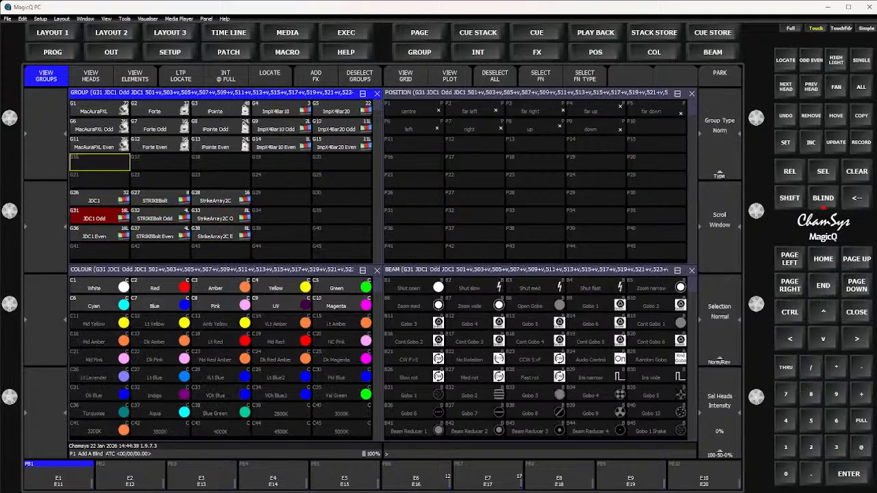
click(99, 108)
click(100, 128)
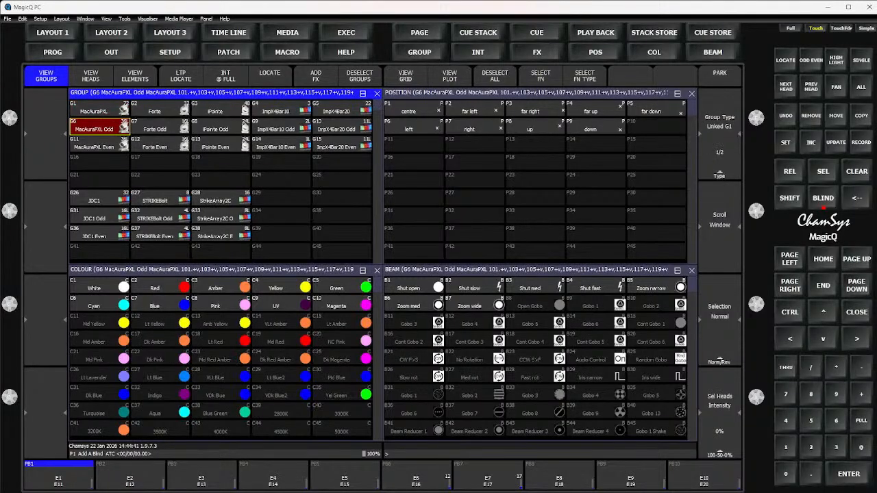
click(159, 180)
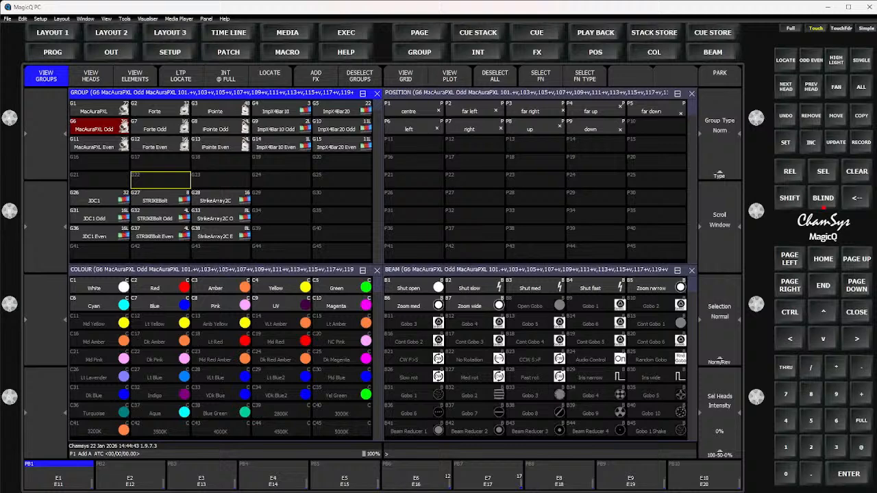
key(ctrl+BackSpace)
click(160, 144)
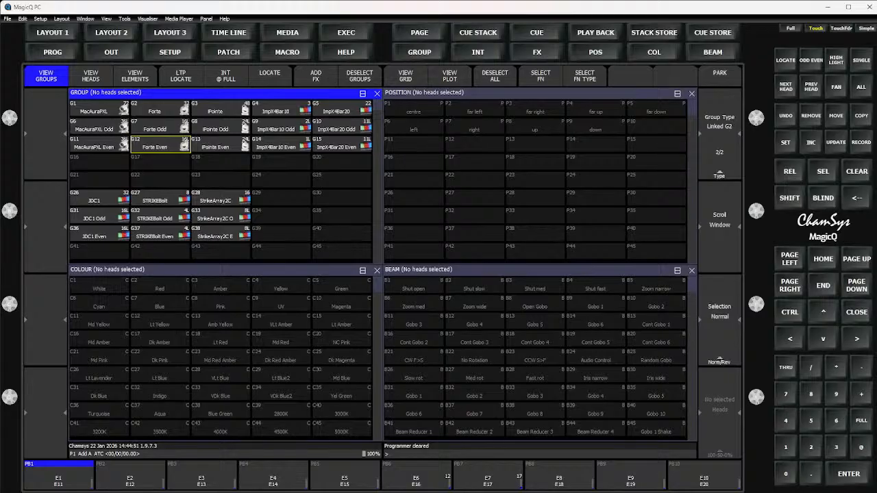
Step: Rename the MacAuraPXL group G1 as WASH
click(100, 108)
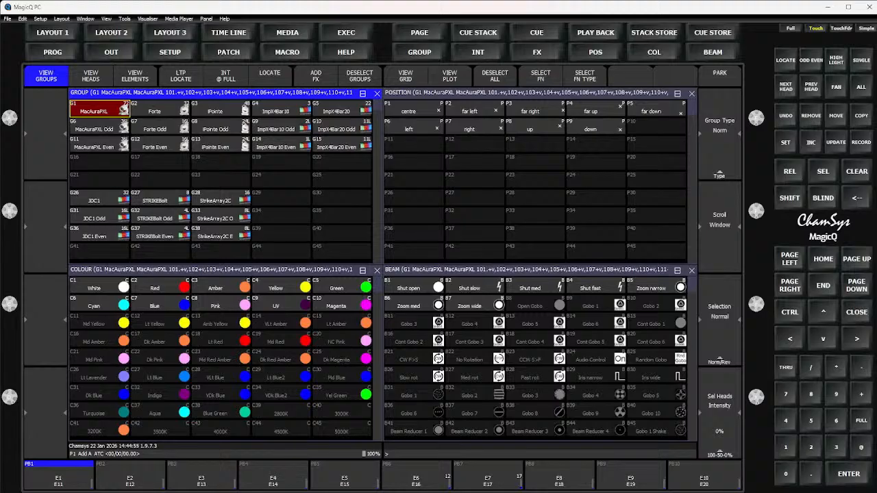
click(160, 128)
click(160, 110)
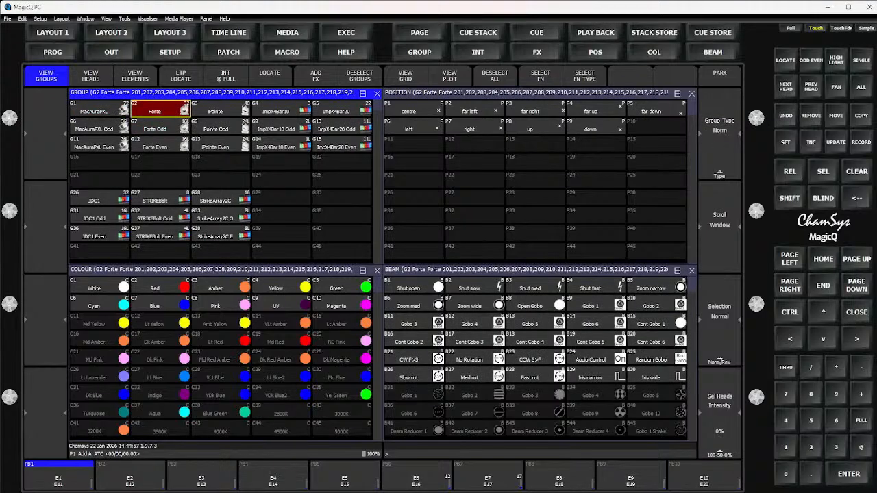
click(220, 108)
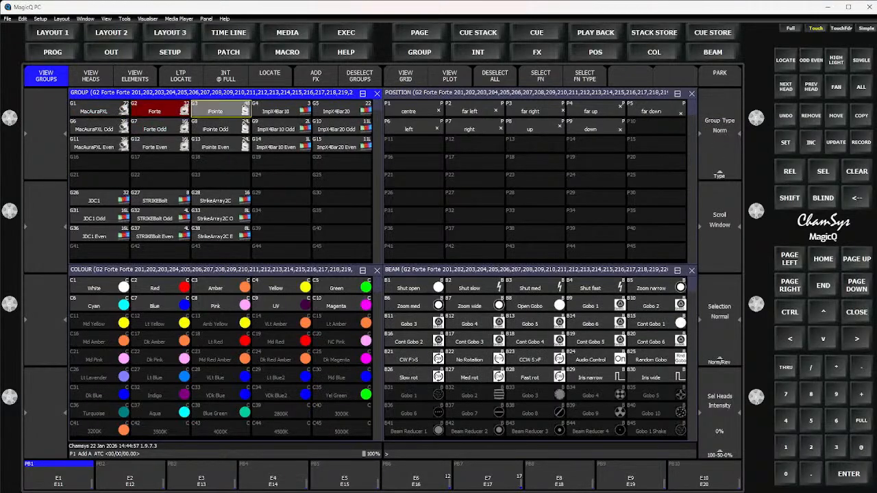
click(99, 108)
text(WAS)
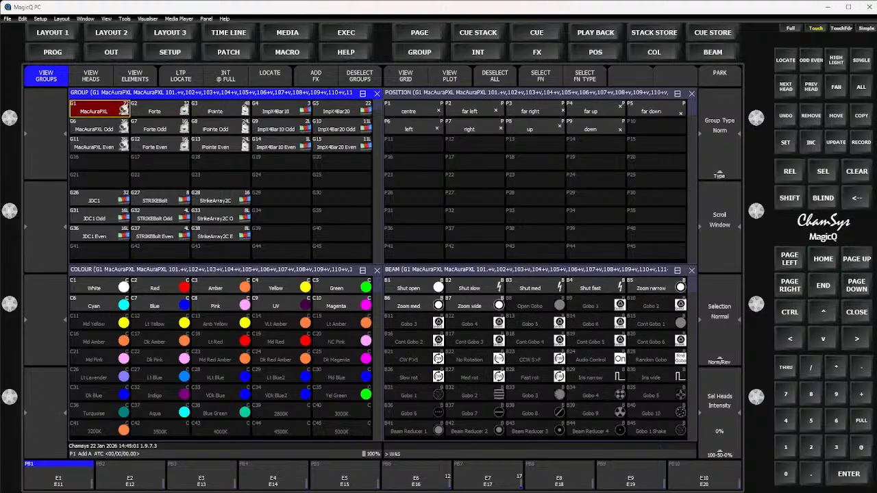
text(H)
key(Return)
Step: Rename the Forte group G2 as SPOTS and the iPointe group G3 as BEAMS
click(160, 108)
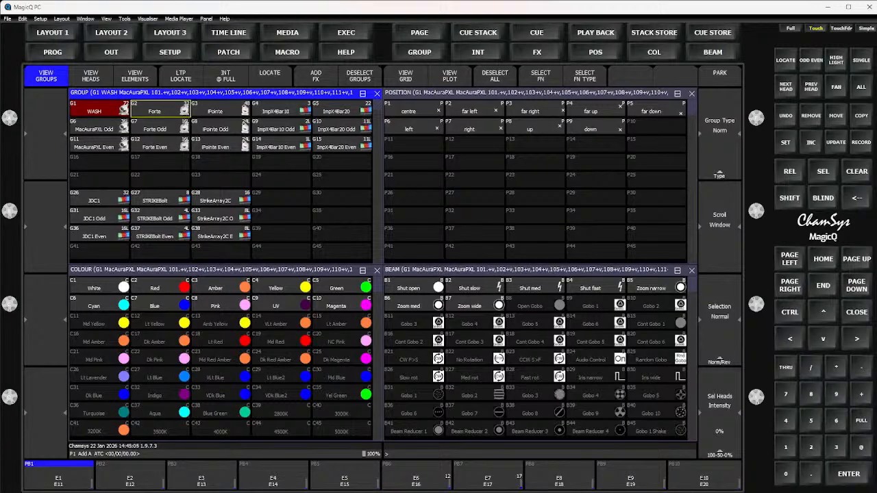
click(160, 108)
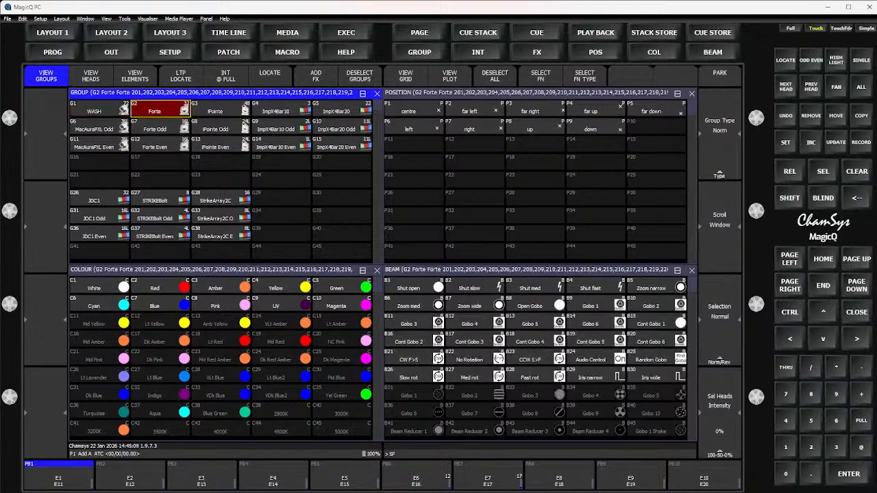
text(SPOTS)
key(Return)
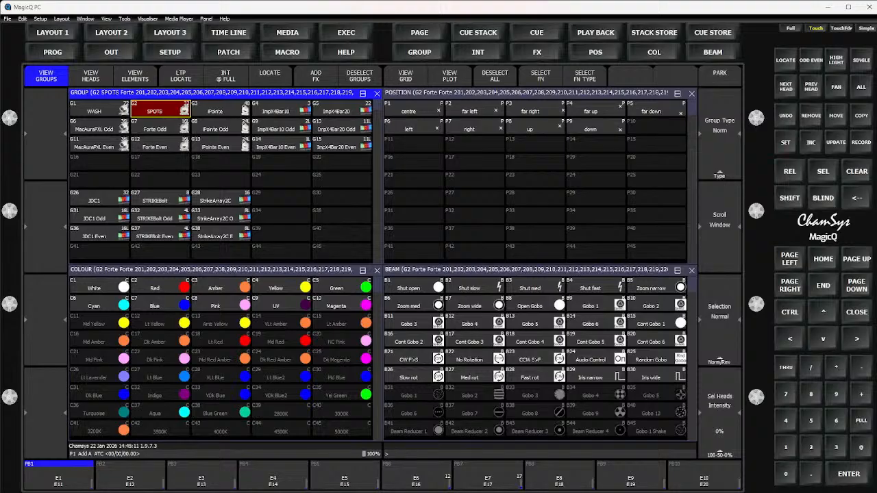
key(Right)
text(BEA)
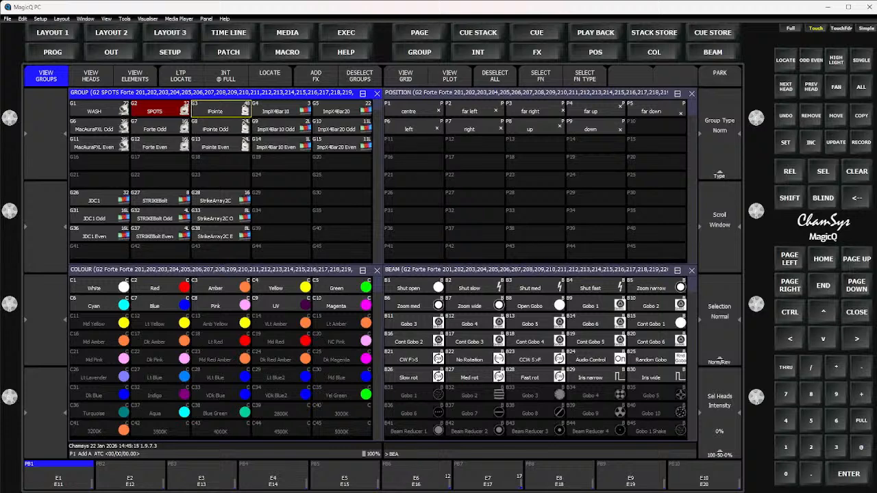
text(MS)
key(Return)
click(281, 109)
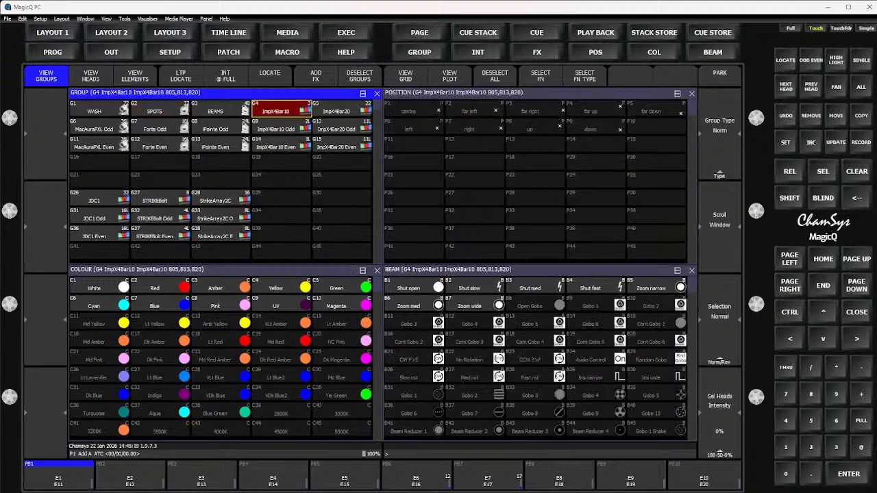
click(281, 233)
click(281, 109)
click(342, 109)
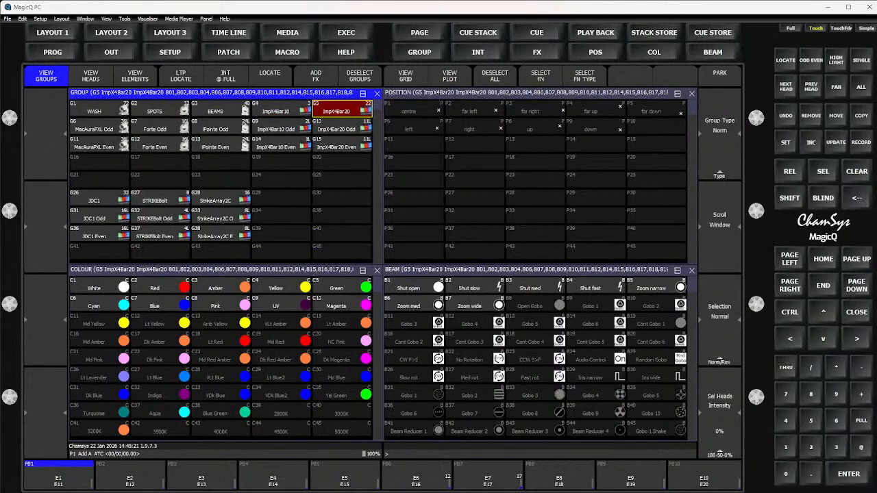
click(160, 109)
Step: Bring the WASH group to full intensity and examine its fixtures in the Capture visualiser
click(99, 109)
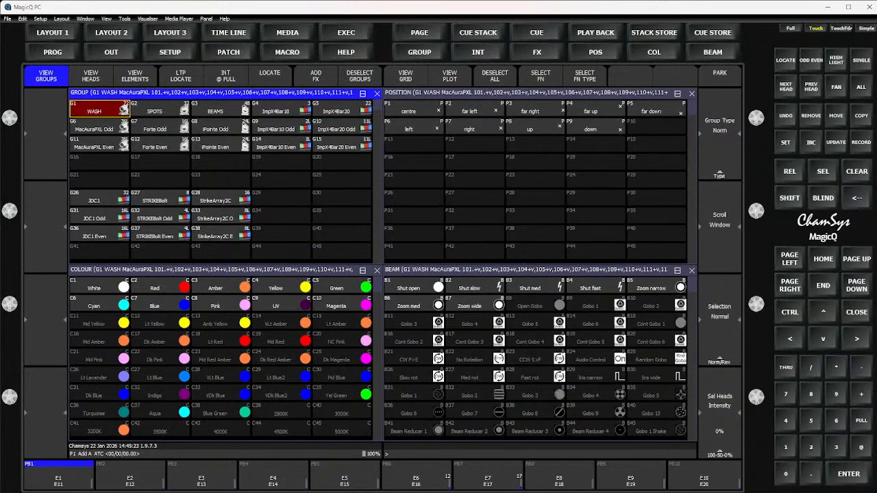
text(@@)
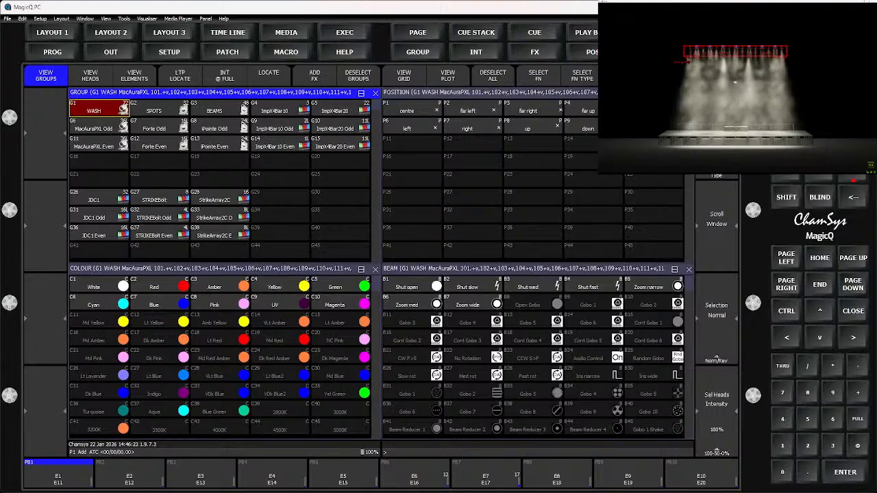
scroll(737, 88, up, 5)
scroll(736, 87, down, 2)
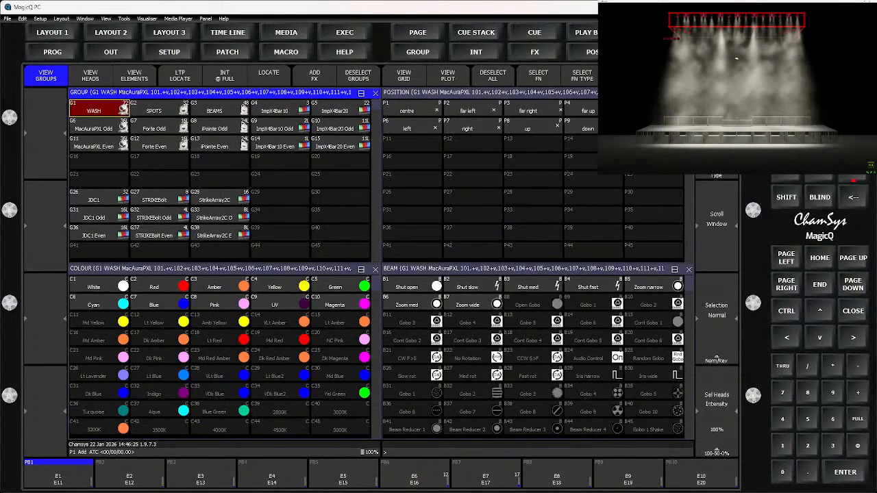
drag(736, 58, 739, 93)
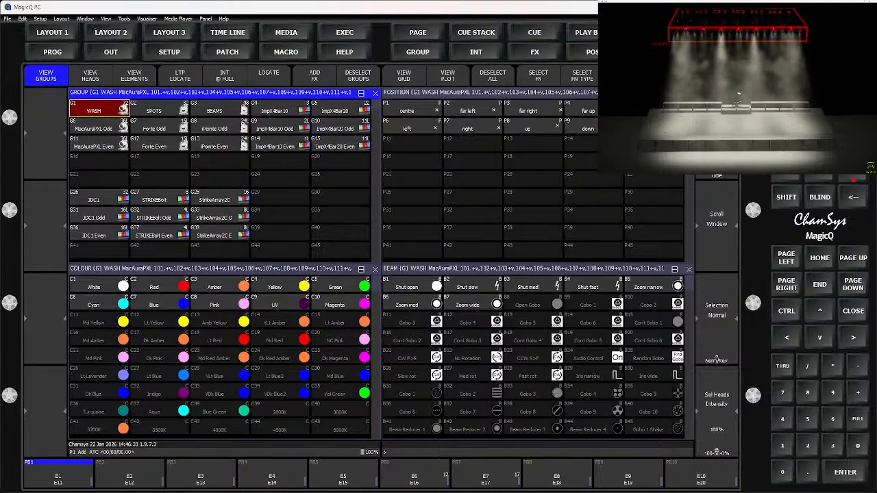
scroll(739, 94, down, 5)
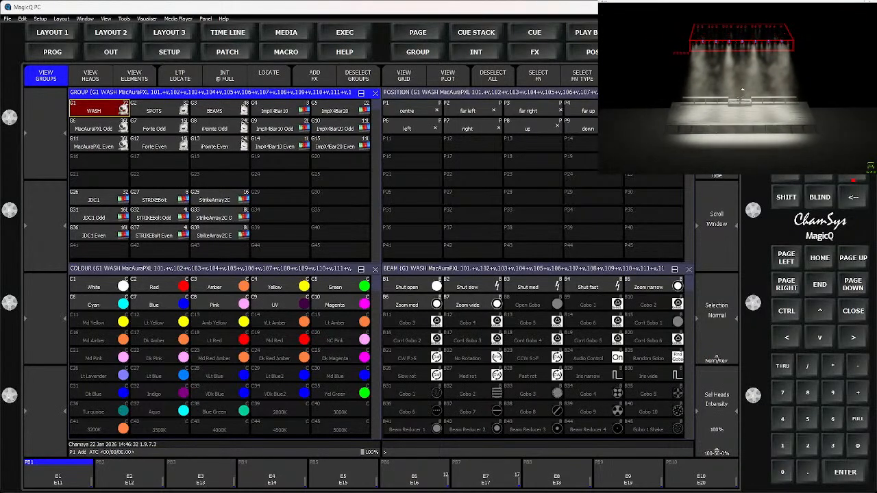
scroll(743, 89, up, 6)
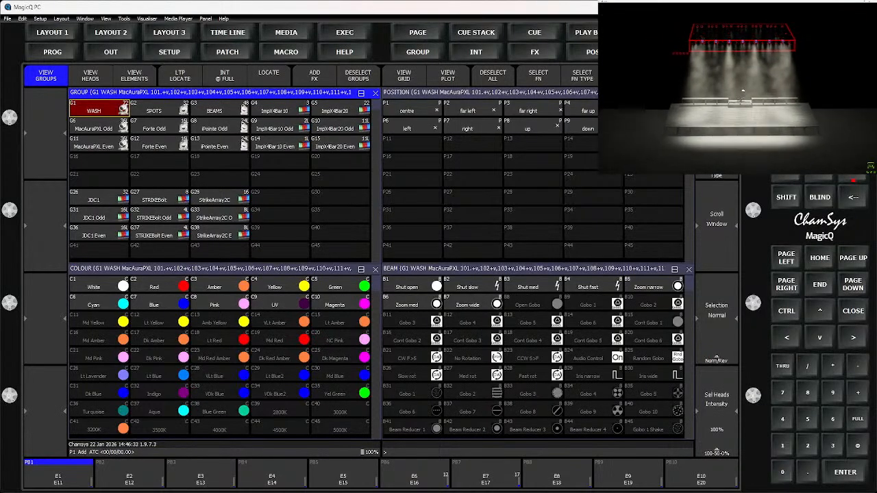
scroll(758, 121, down, 2)
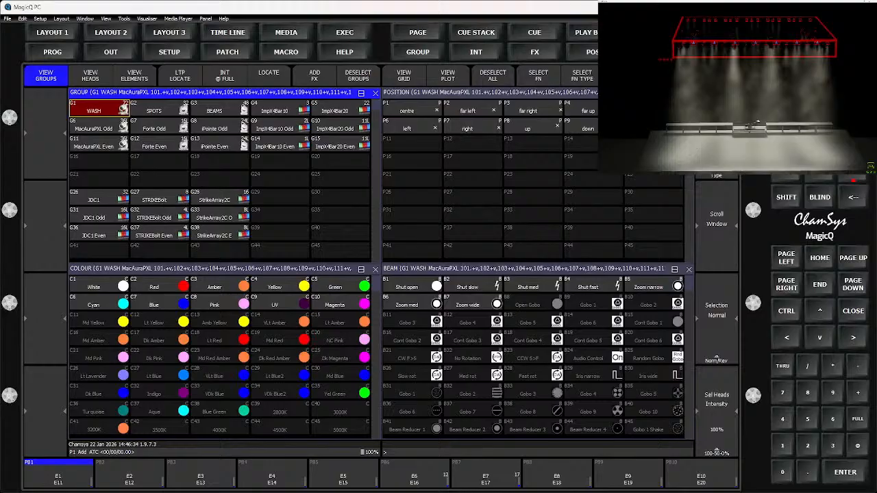
scroll(758, 121, down, 2)
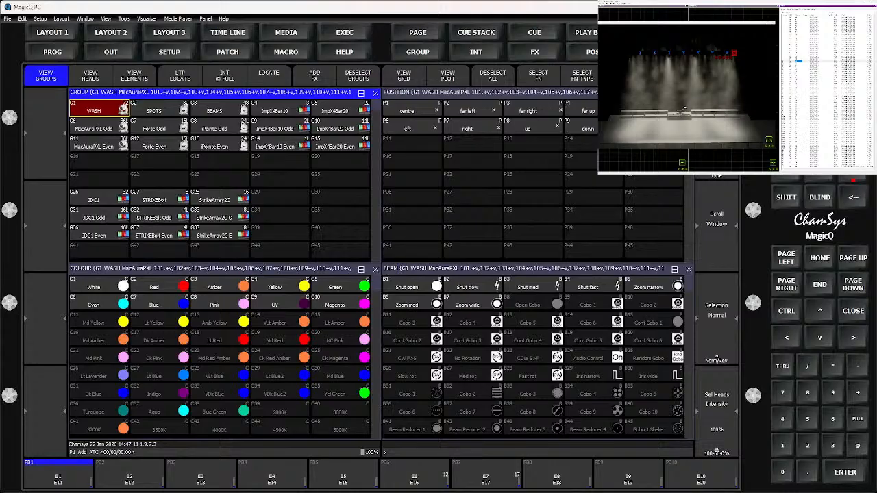
Step: Select MacAuraPXL heads 101 through 122 and set their intensity to full
text(101)
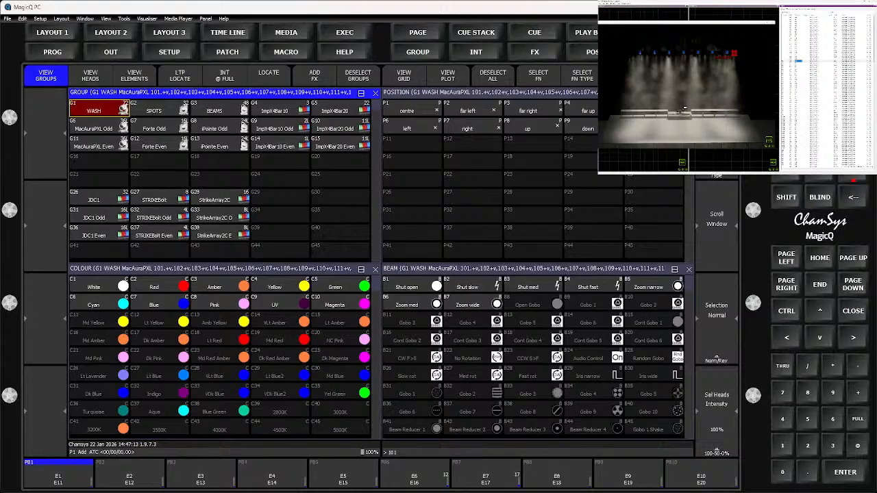
text(+1)
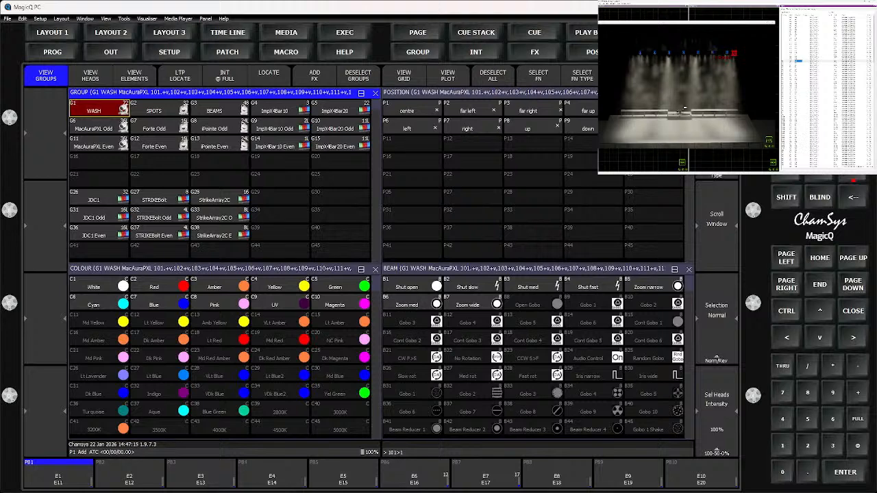
text(22)
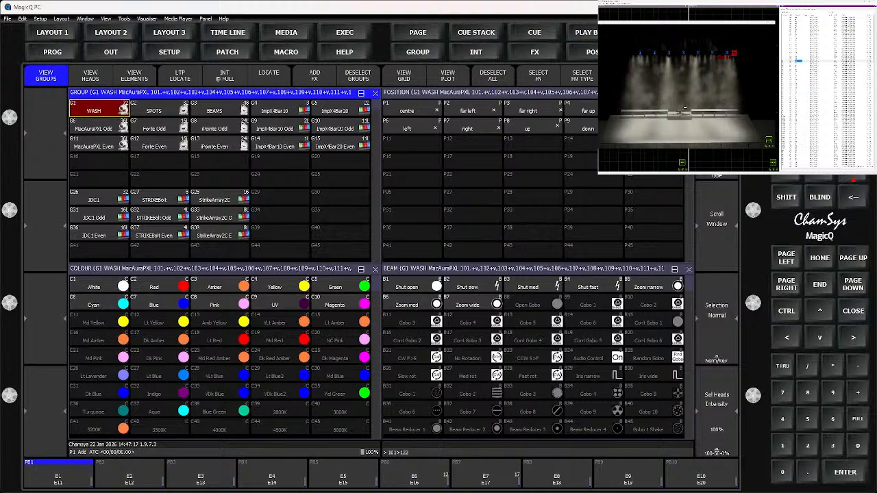
text(@)
key(Return)
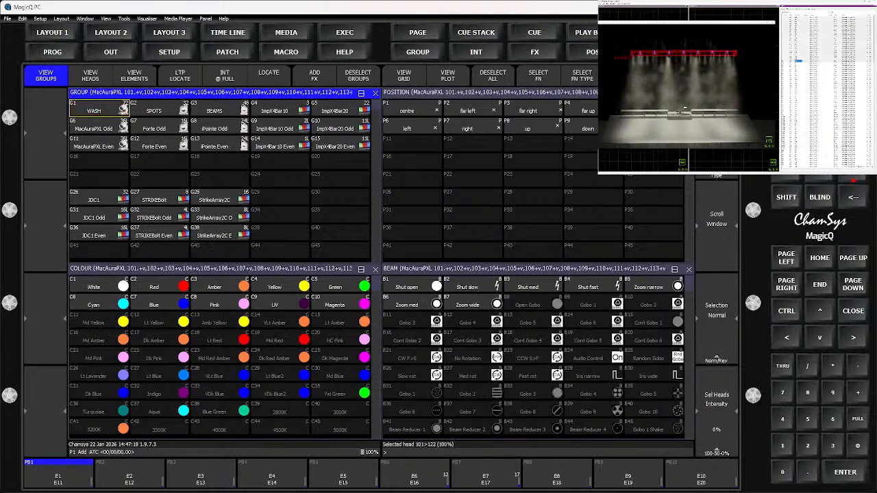
Step: Record the selected heads as a new group named DS WASH in G16
key(r)
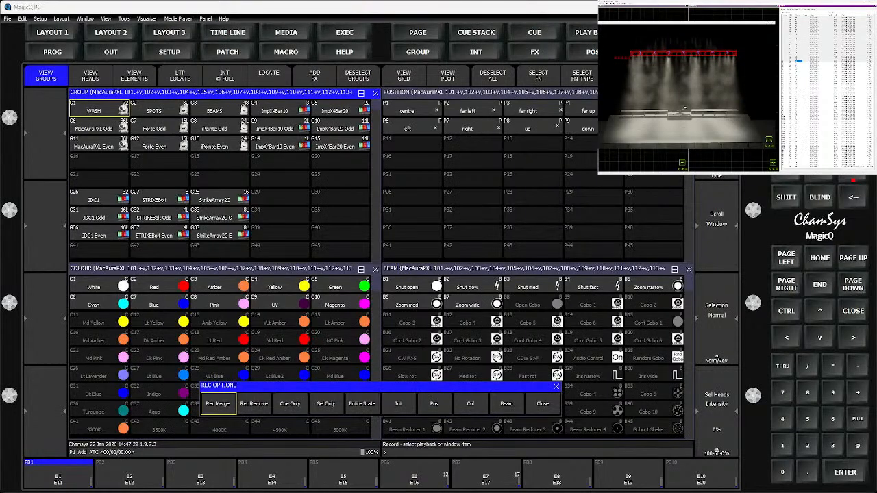
text(ds)
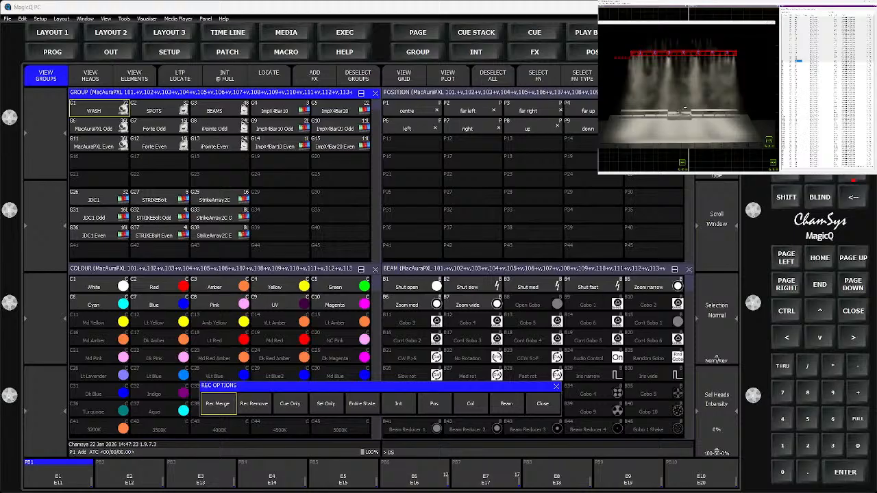
text( wash)
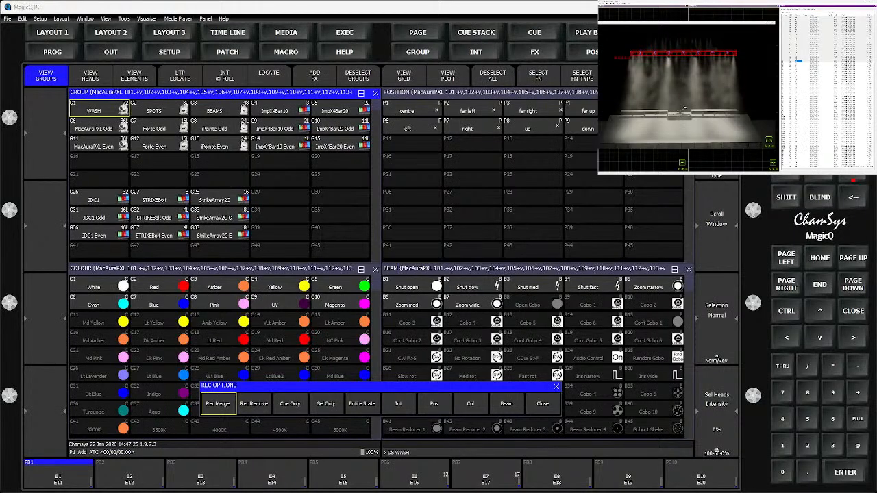
click(98, 164)
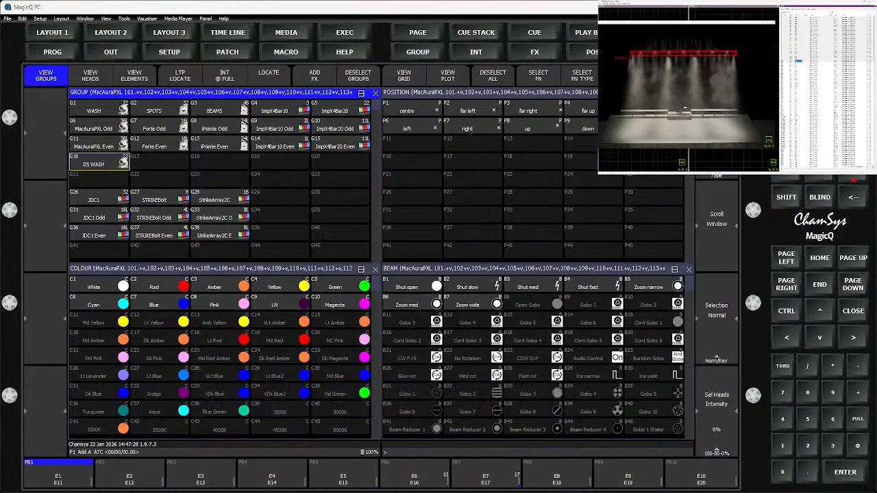
Step: Move the block of JDC1, STRIKEBolt and StrikeArray2C groups, including their odd and even groups, so that it starts at G41
drag(99, 200, 220, 235)
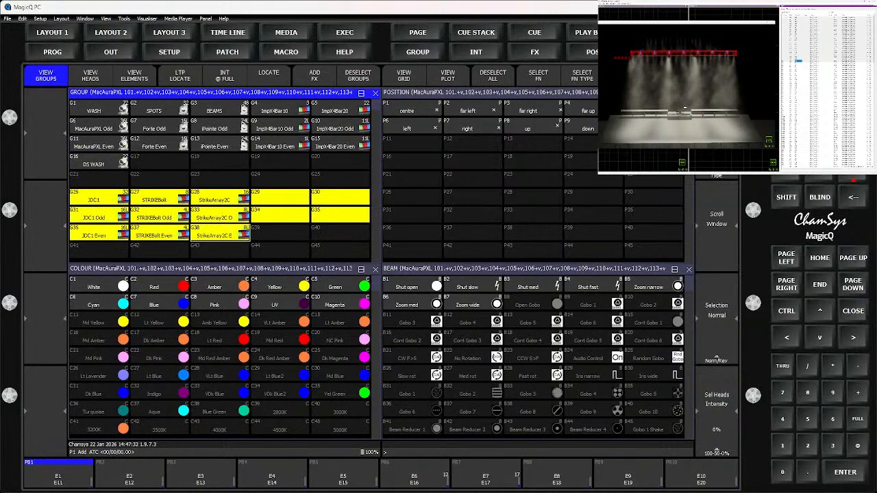
key(ctrl+m)
click(99, 251)
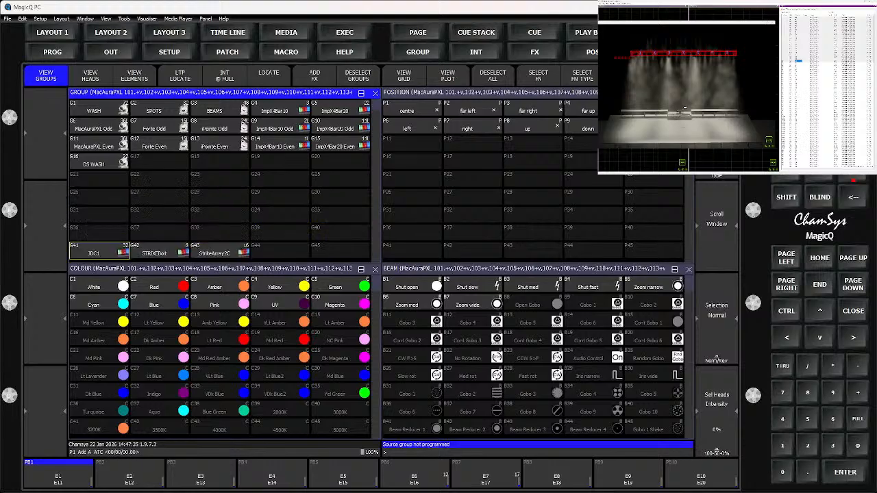
scroll(220, 179, up, 2)
scroll(220, 178, down, 6)
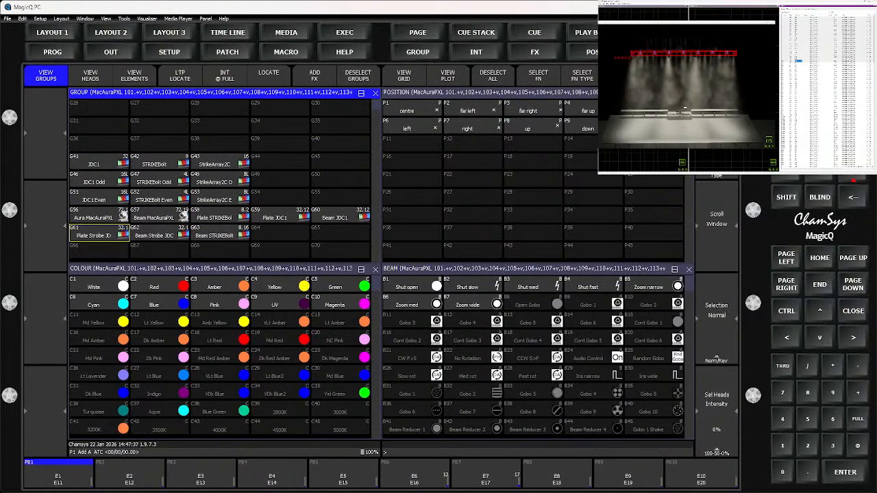
scroll(220, 179, up, 4)
scroll(220, 179, down, 3)
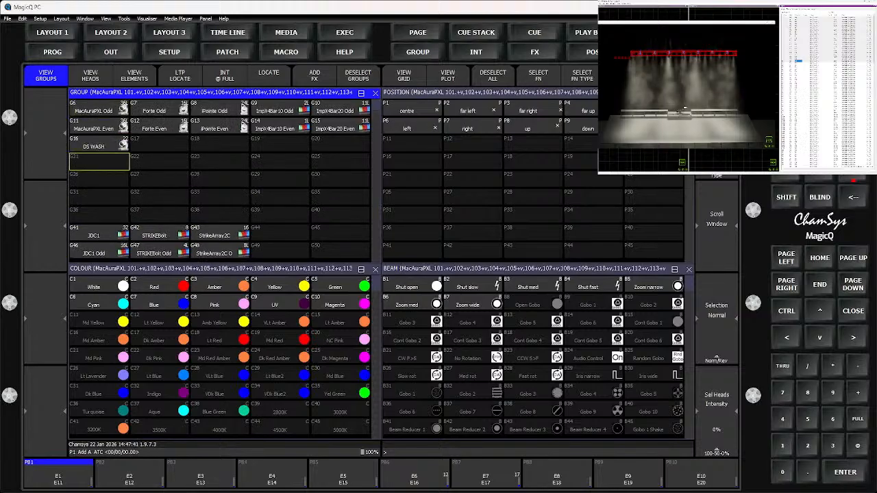
scroll(220, 179, up, 2)
scroll(220, 179, up, 2)
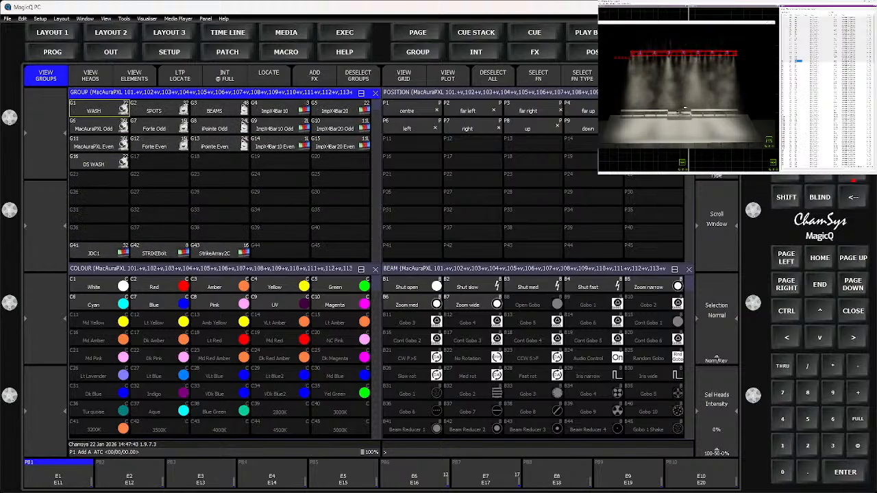
Step: Select MacAuraPXL heads 123 through 140 and record them as a new group named US WASH in G21
click(99, 161)
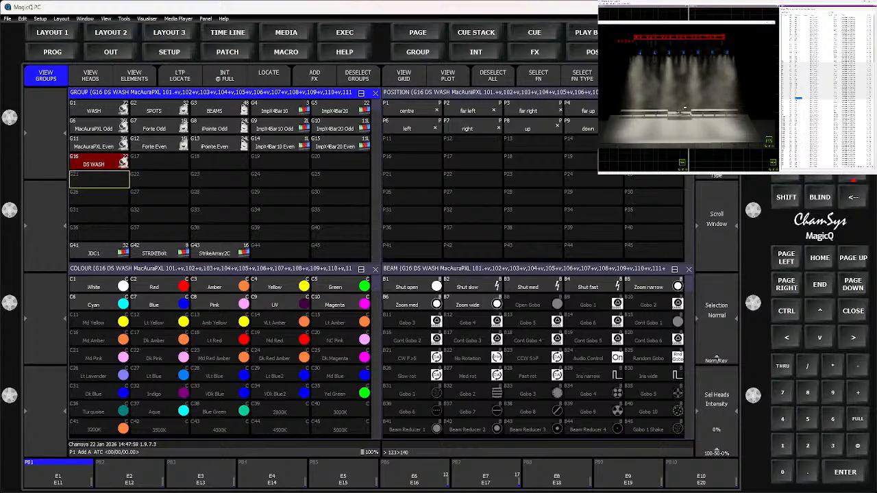
key(Return)
key(ctrl+r)
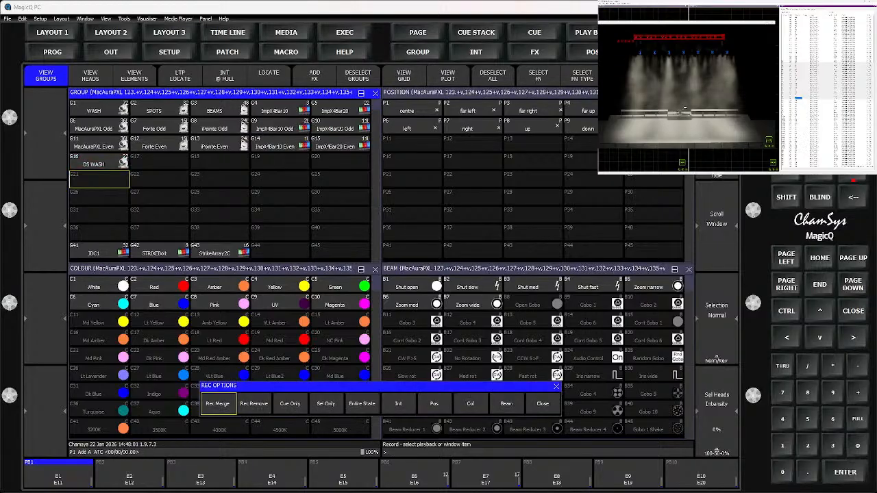
click(99, 178)
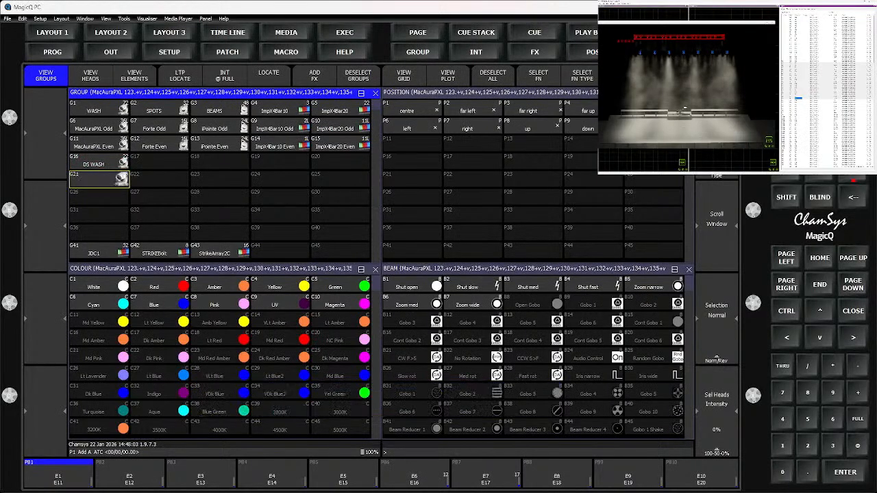
text(us)
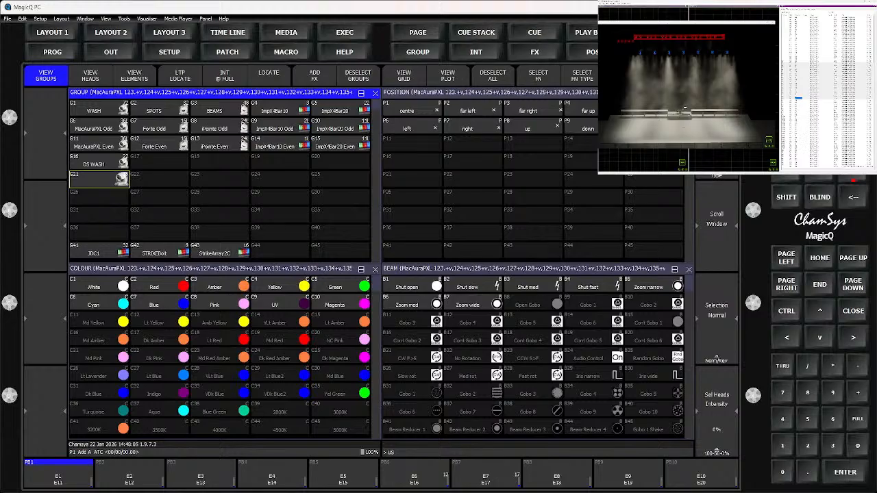
text( waa)
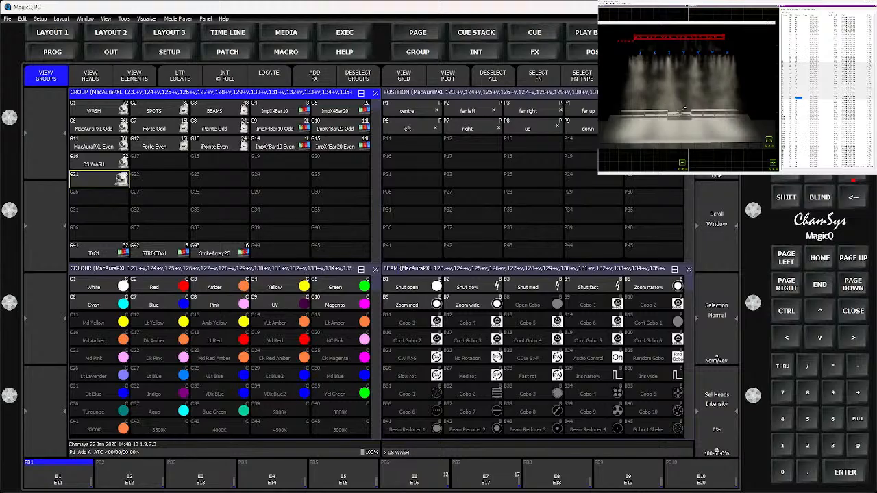
key(Insert)
click(122, 177)
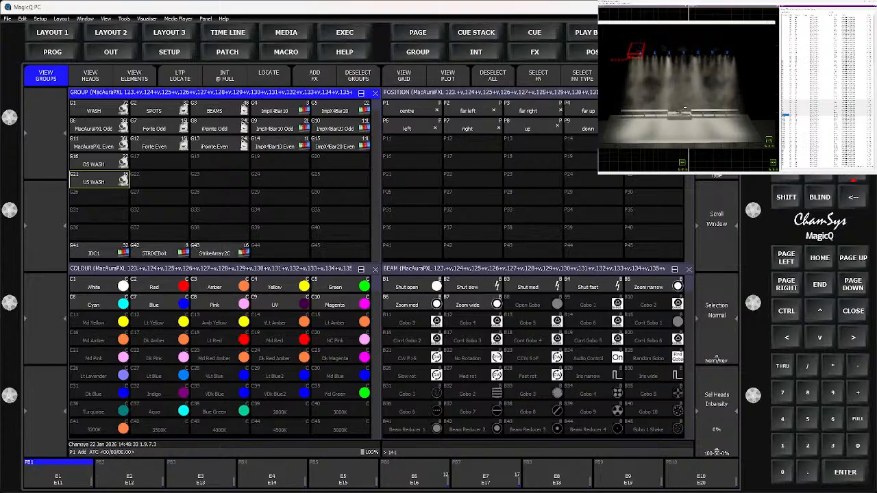
Step: Select MacAuraPXL heads 141 through 148 at full intensity and record them as a group in G26
text(>148)
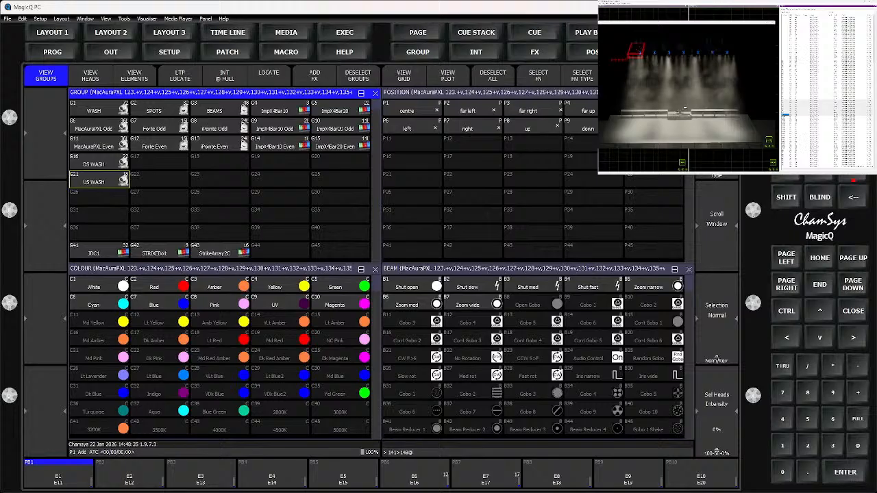
key(Return)
click(98, 197)
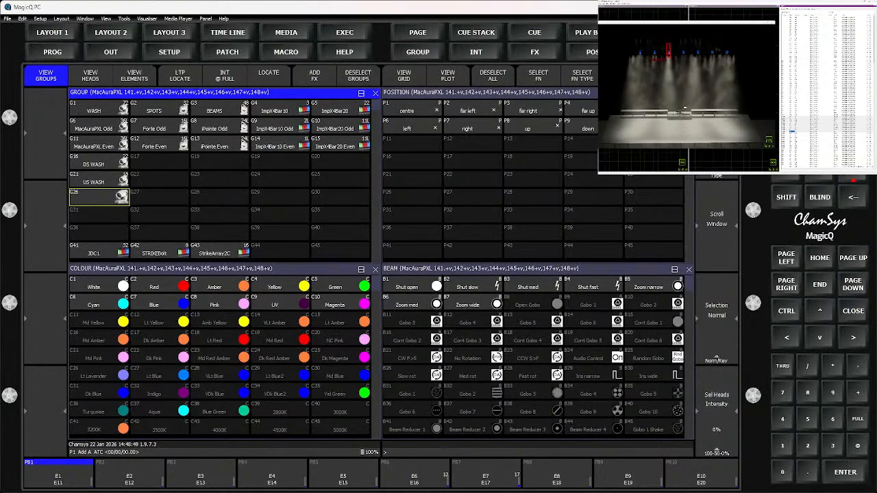
Step: Select MacAuraPXL heads 149 through 156 at full intensity and record them as a group in G31
text(149)
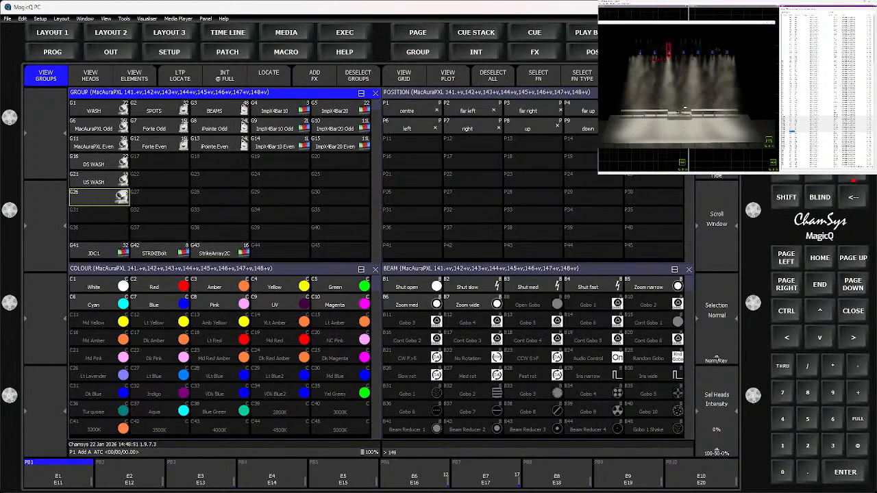
text(/15)
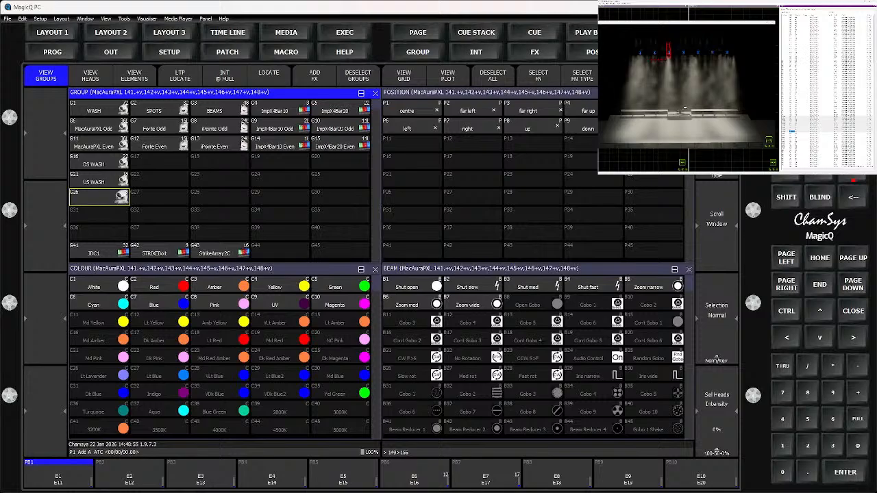
key(Return)
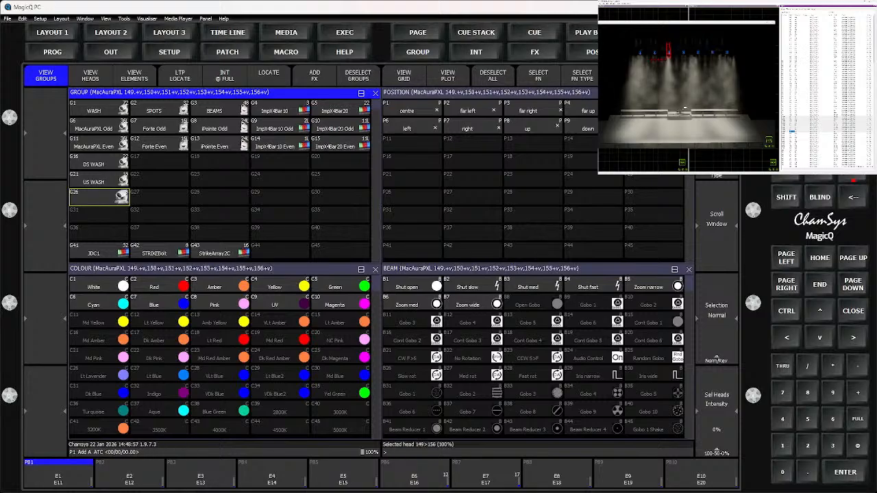
key(ctrl+r)
click(98, 215)
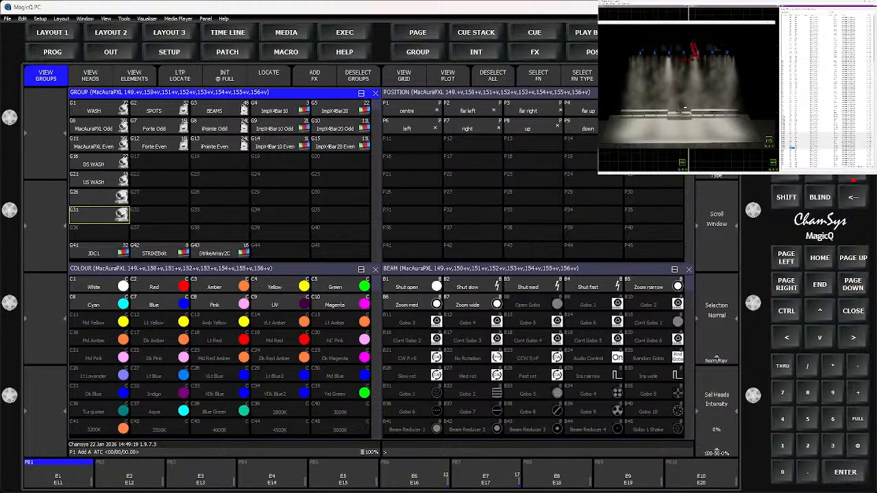
Step: Select MacAuraPXL heads 157 through 164 at full intensity and record them as a group in G32
text(57>164@)
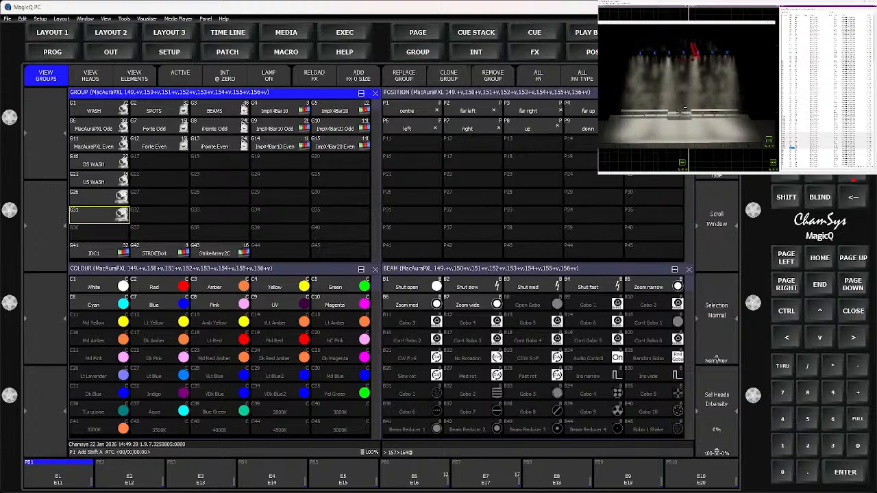
key(Return)
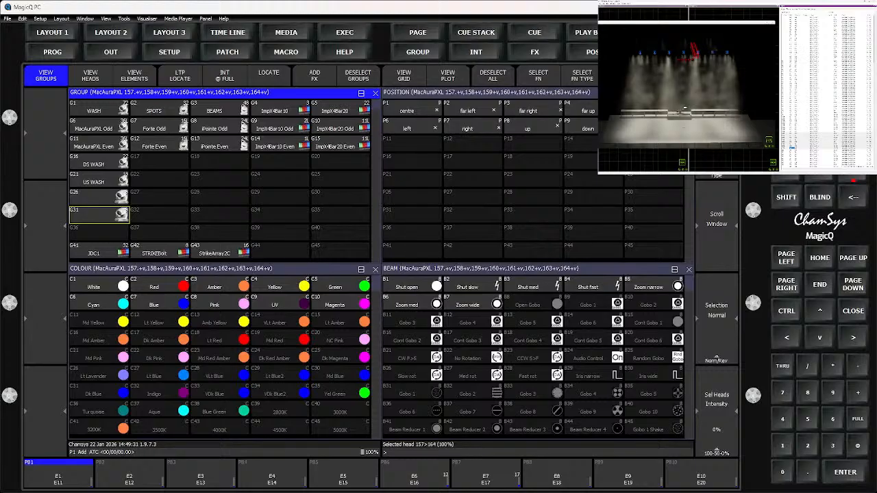
key(ctrl+r)
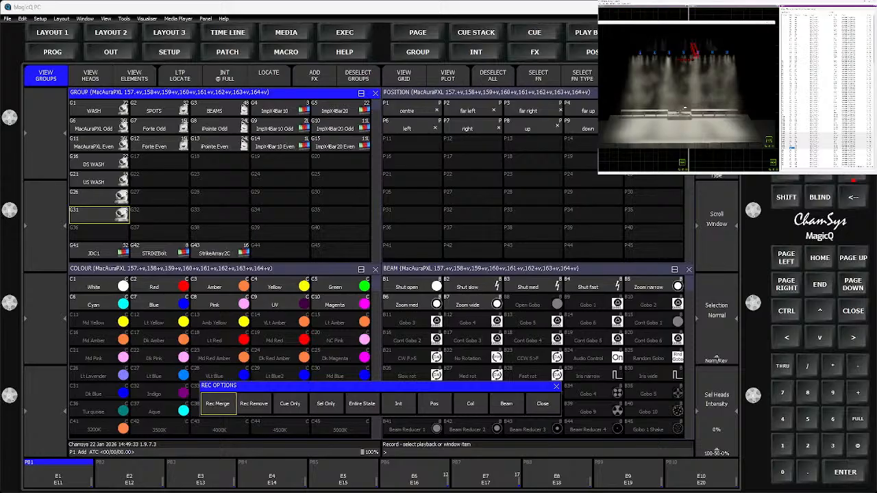
click(159, 214)
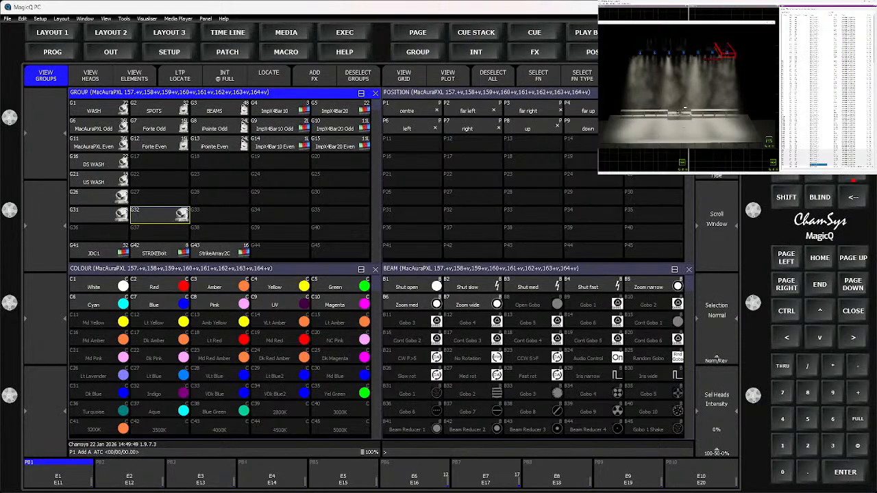
Step: Select MacAuraPXL heads 165 through 172 at full intensity and record them as a group in G33
text(165>1)
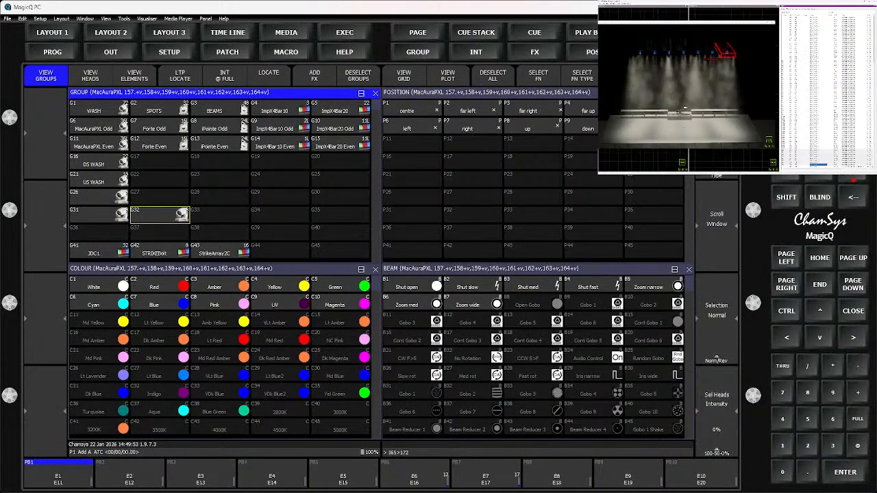
text(72)
key(Return)
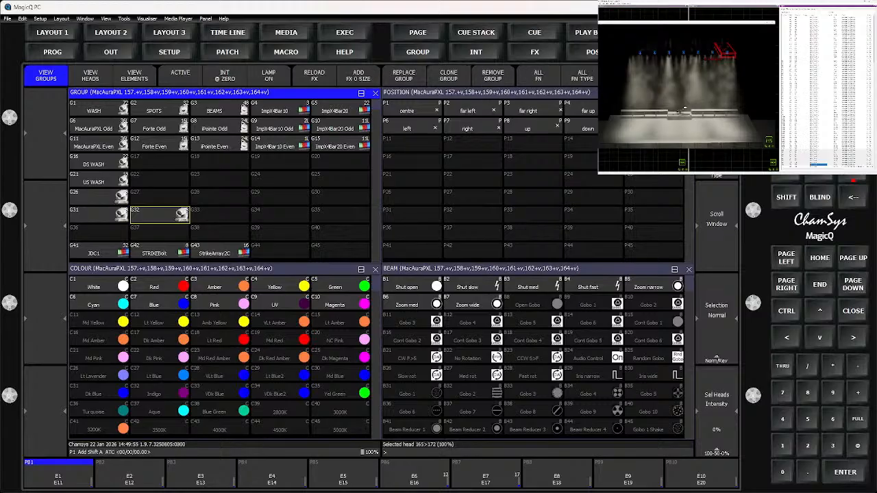
key(Insert)
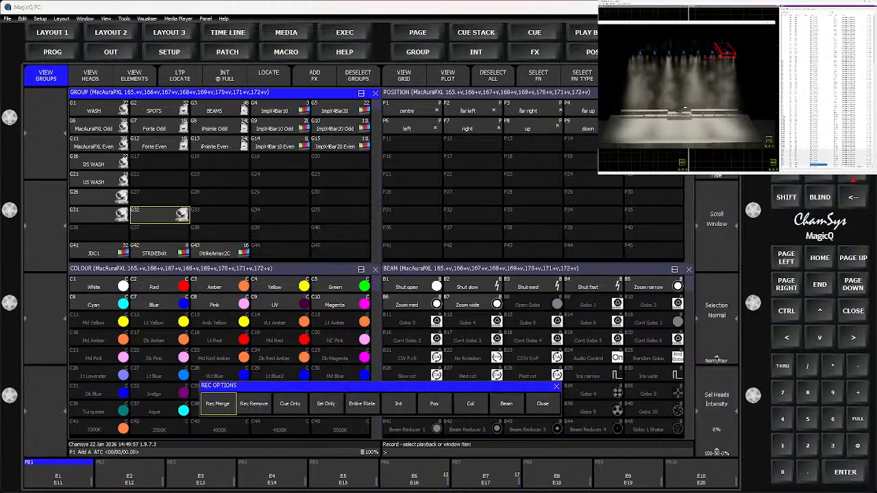
click(220, 214)
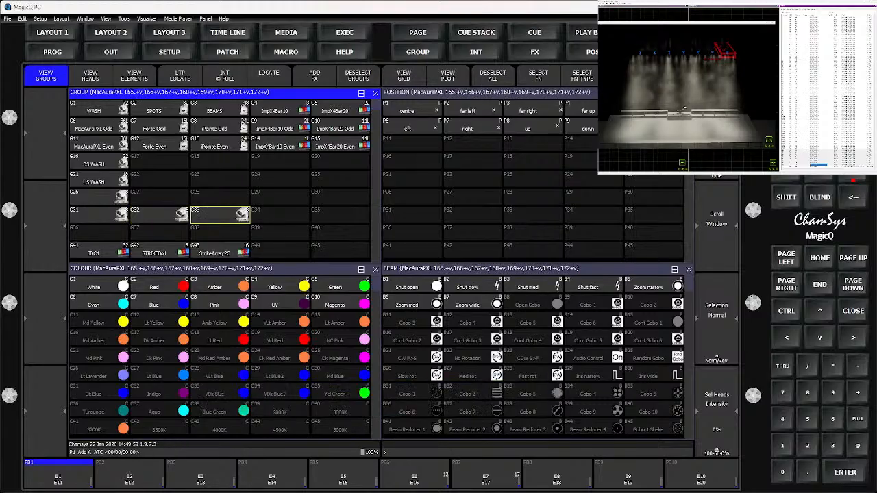
Step: Name the G26 group SR1 and the G31 group SRC1
drag(220, 146, 160, 164)
click(99, 196)
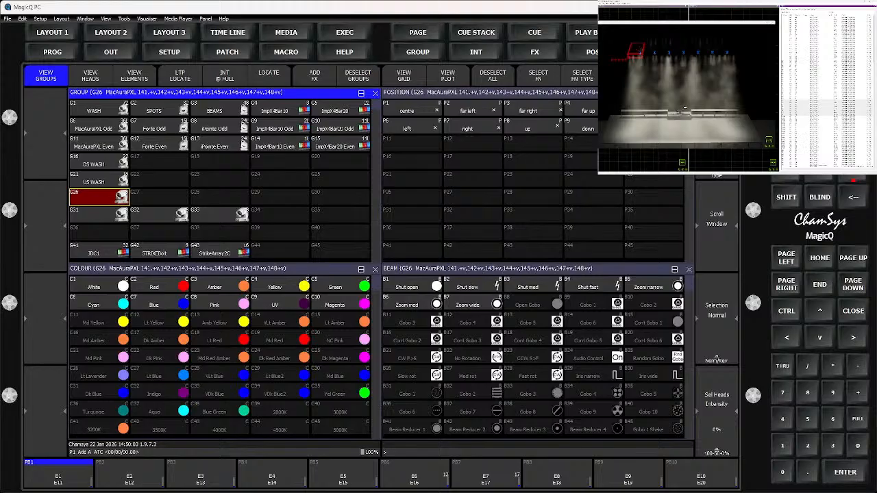
text(R)
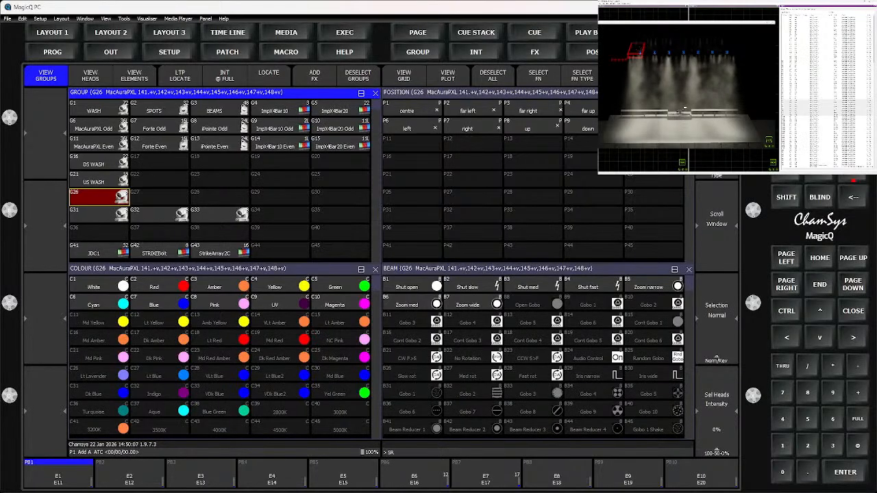
text(1)
key(Return)
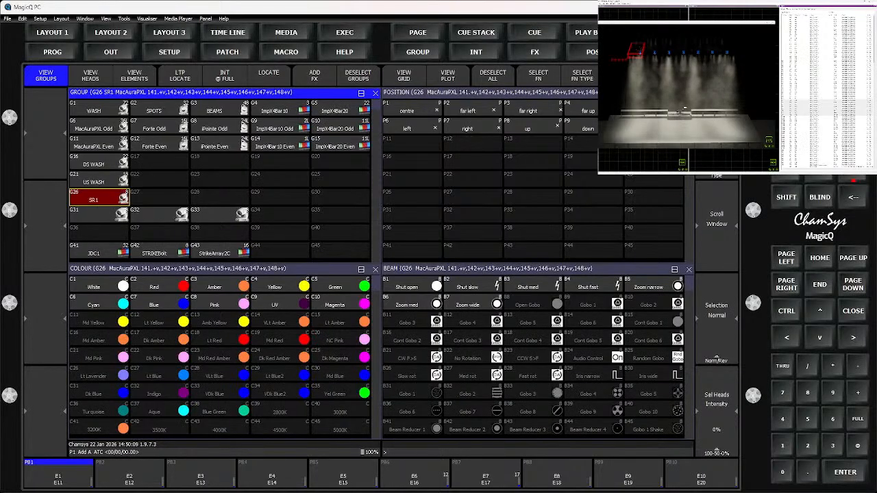
click(99, 214)
text(S)
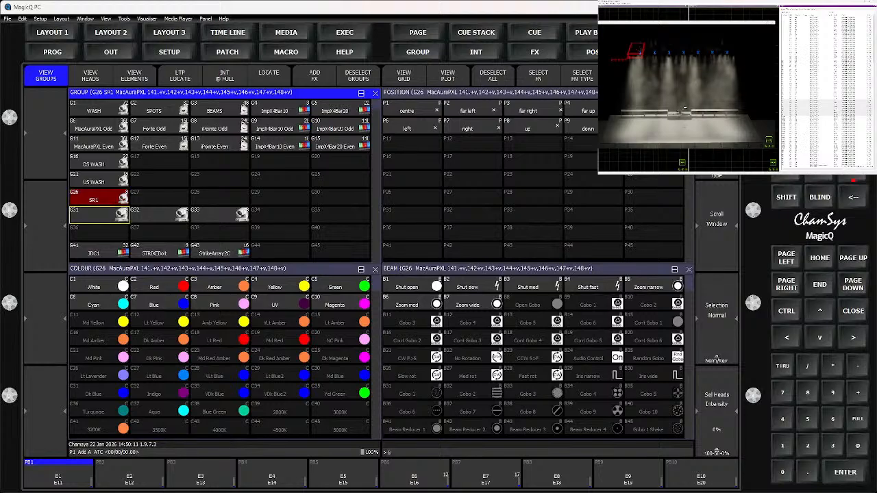
text(RC1)
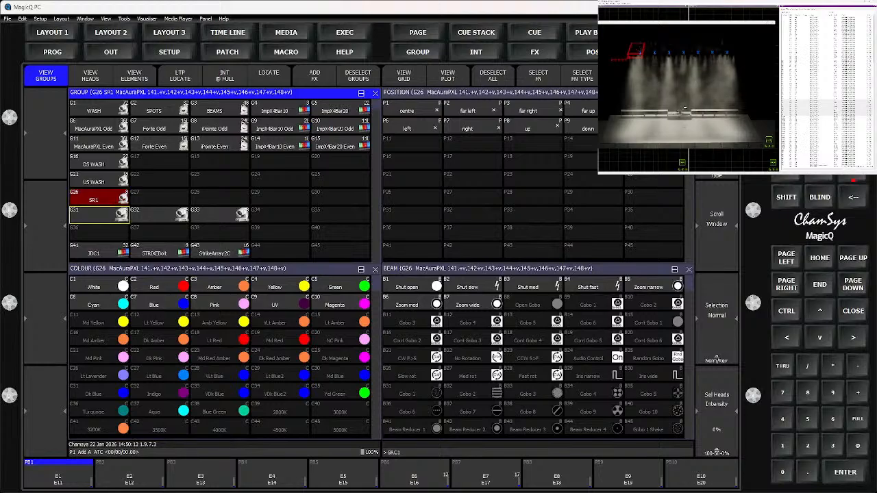
key(Return)
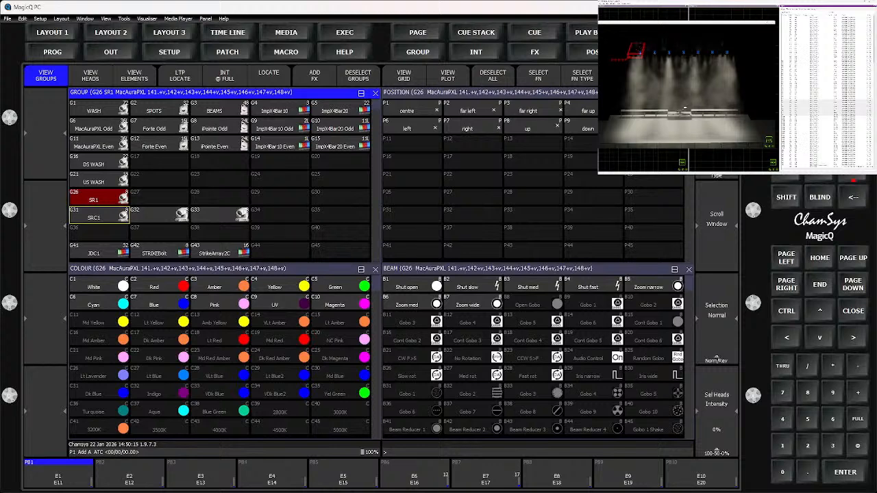
Step: Name the G32 group SLC1, without a space before the number
key(Right)
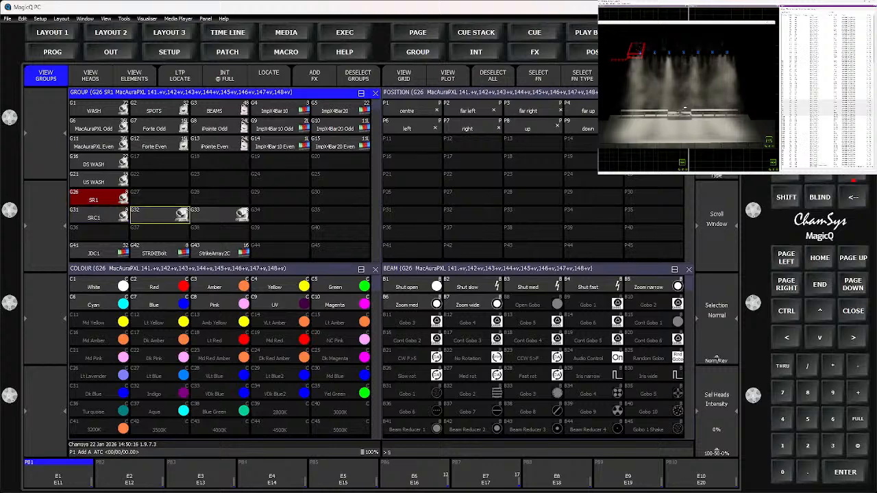
text(SLC 1)
key(Return)
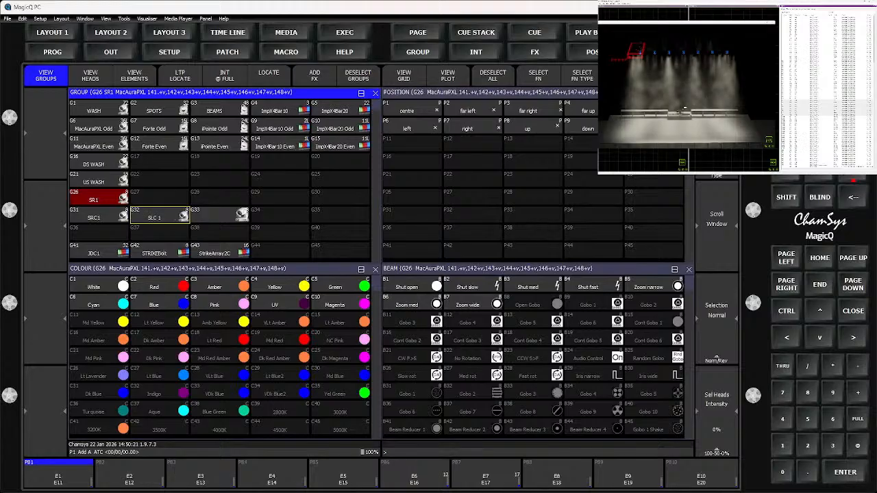
key(Right)
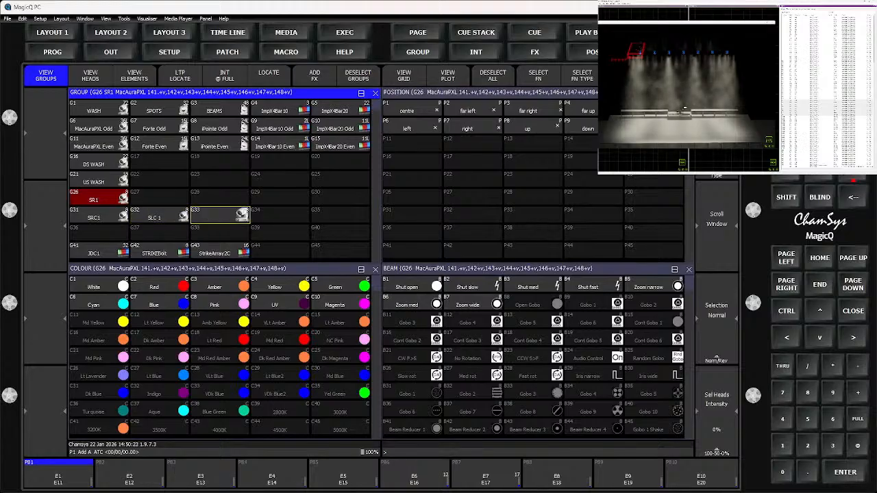
key(Left)
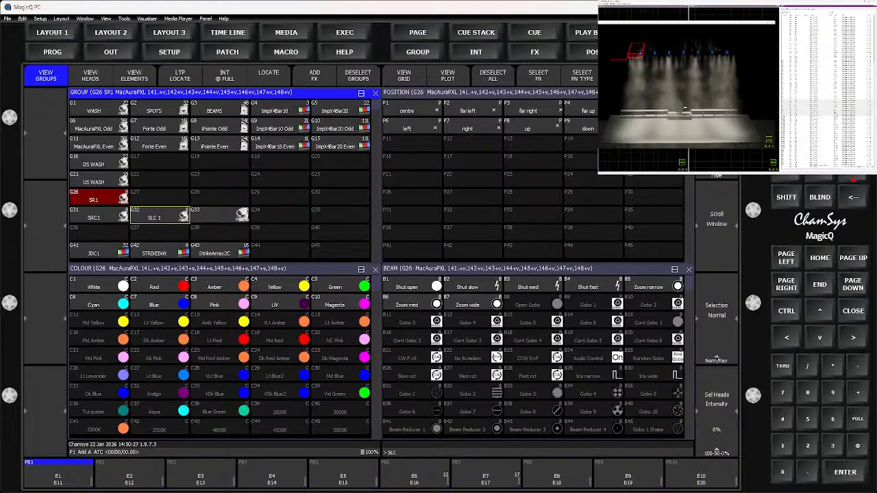
key(Return)
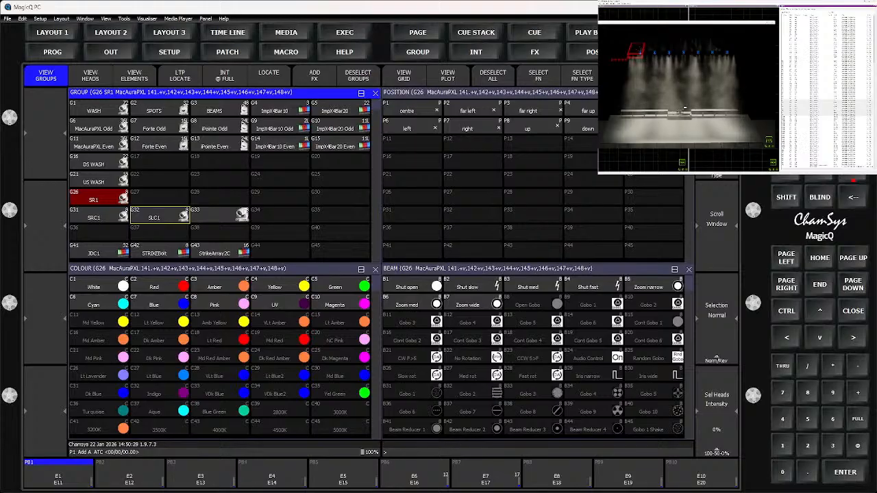
Step: Name the G33 group SL
key(Right)
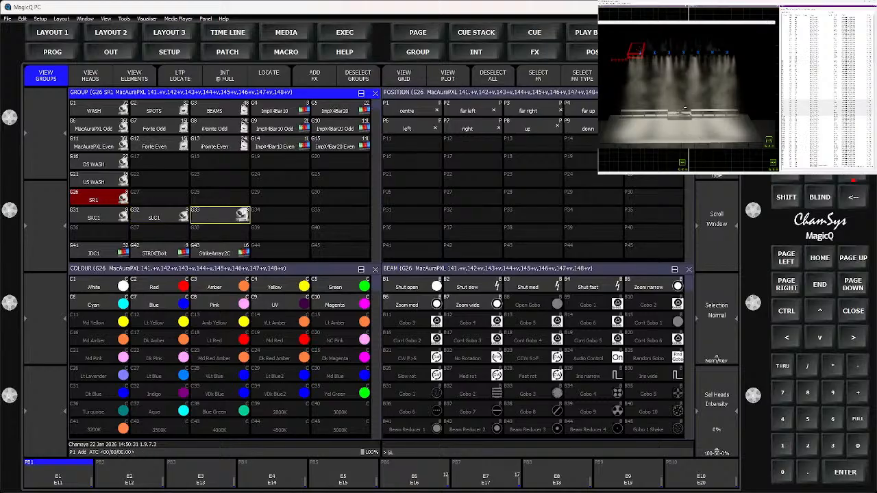
text(SLC)
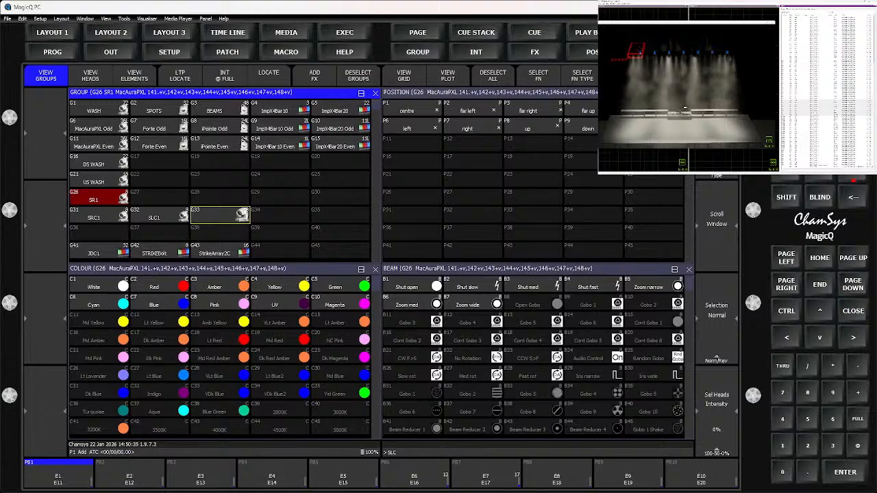
key(BackSpace)
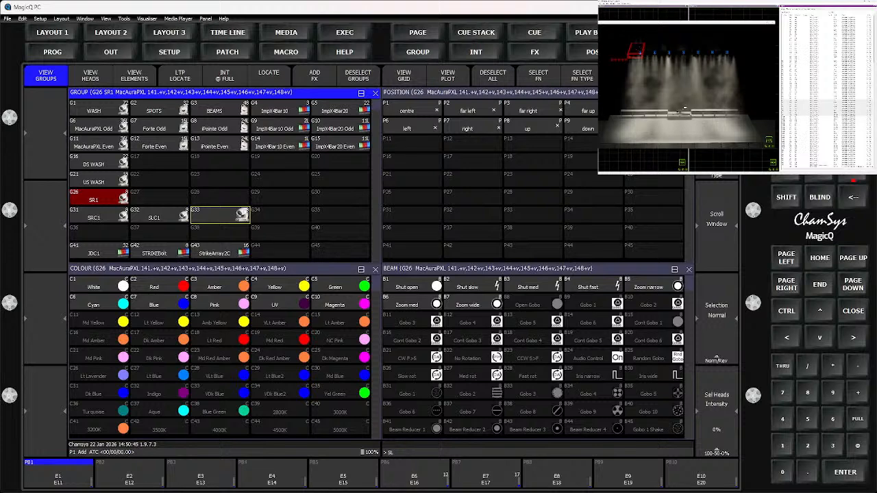
key(Return)
Step: Clear the programmer and locate the heads of the SR1 group
click(221, 162)
click(99, 216)
click(99, 198)
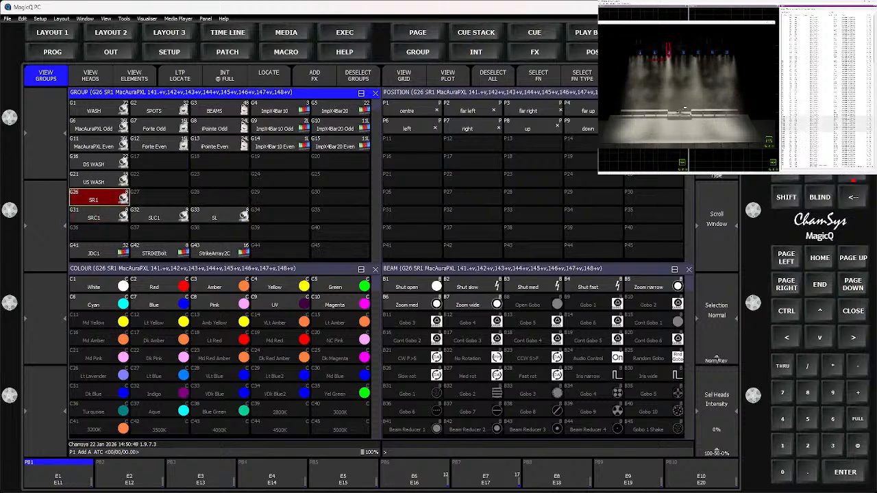
key(ctrl+BackSpace)
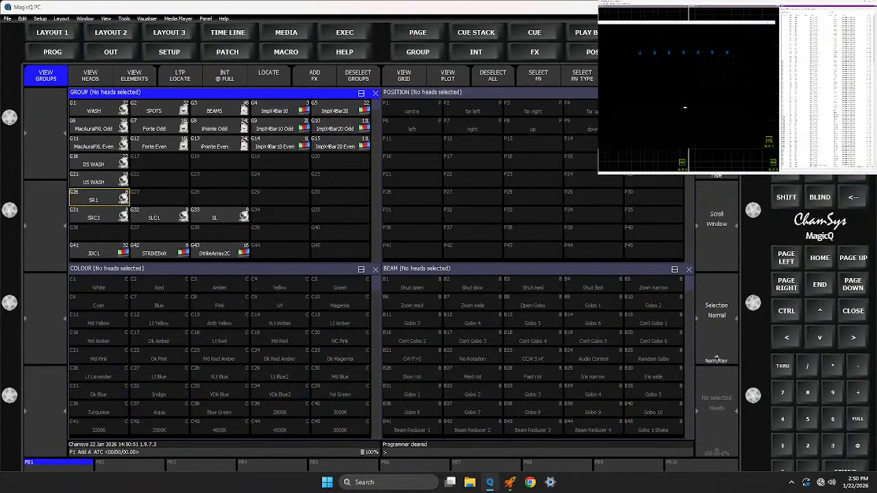
click(98, 198)
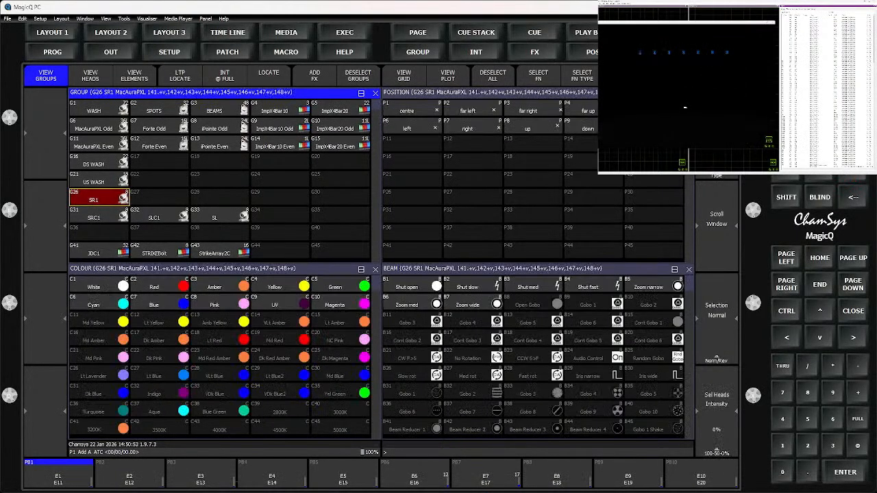
key(ctrl+l)
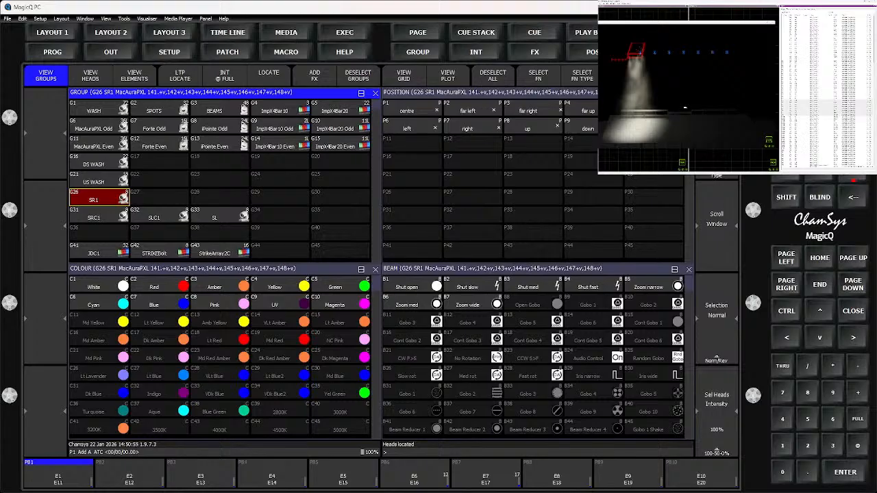
Step: Locate the heads of the SRC1, SLC1 and SL groups one after another
click(99, 215)
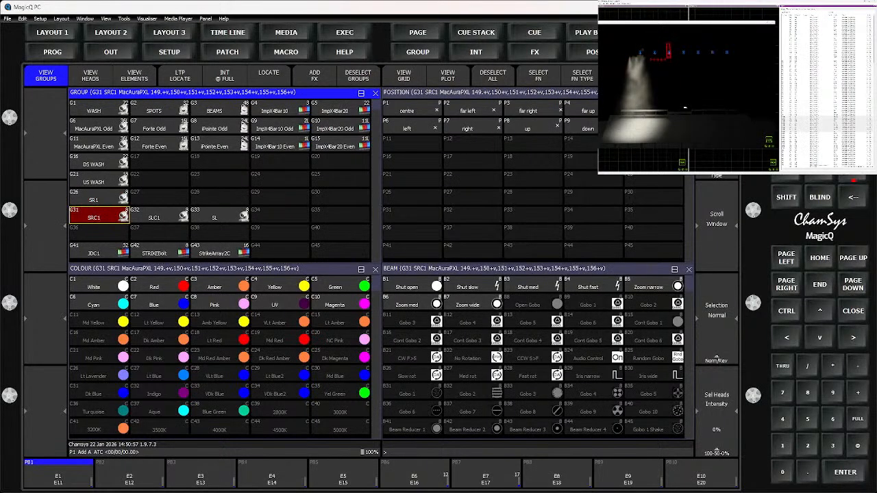
key(F6)
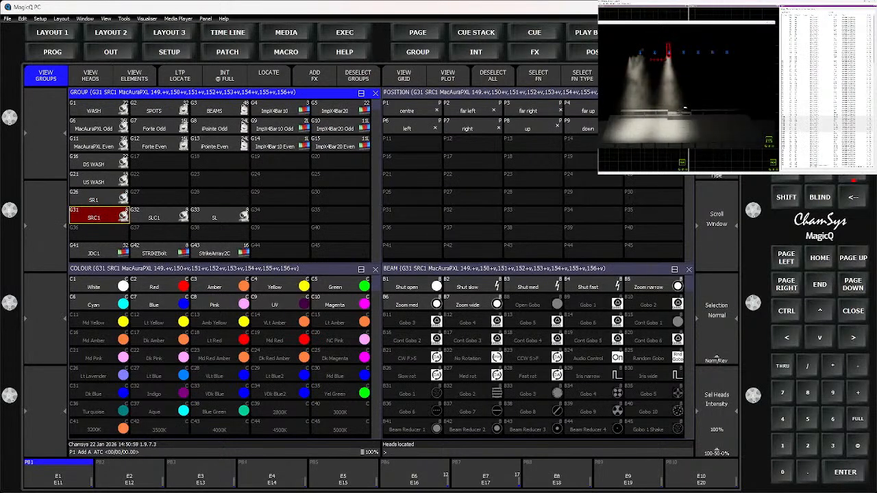
click(159, 215)
key(F6)
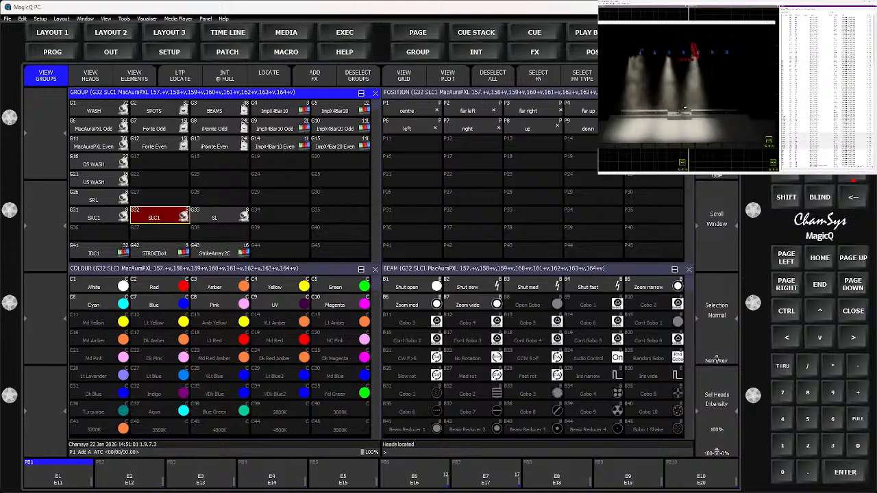
click(219, 214)
key(F6)
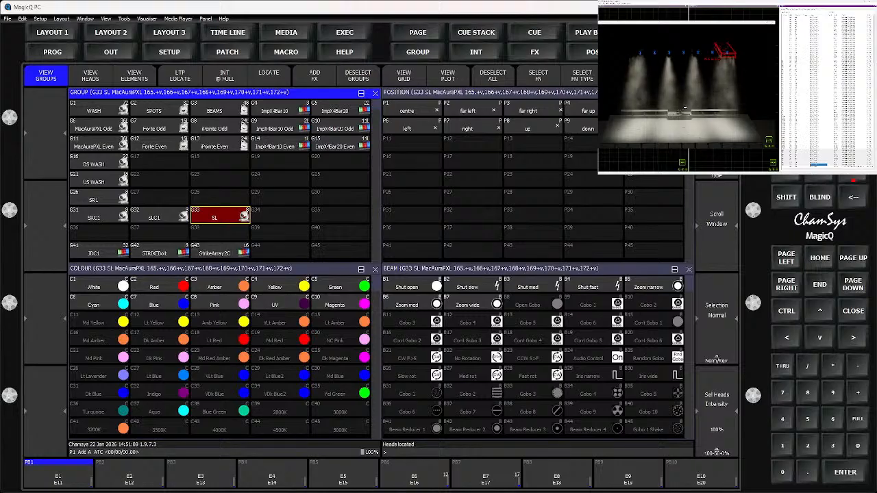
Step: Select the SR1, SRC1, SLC1 and SL groups together and record them as a combined group named ALL FINTERS in G34
click(99, 196)
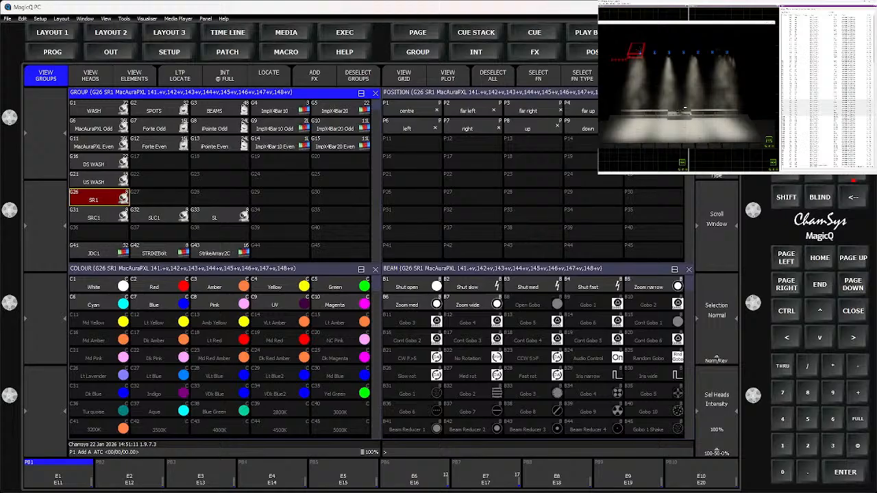
ctrl+click(99, 215)
ctrl+click(159, 214)
ctrl+click(220, 215)
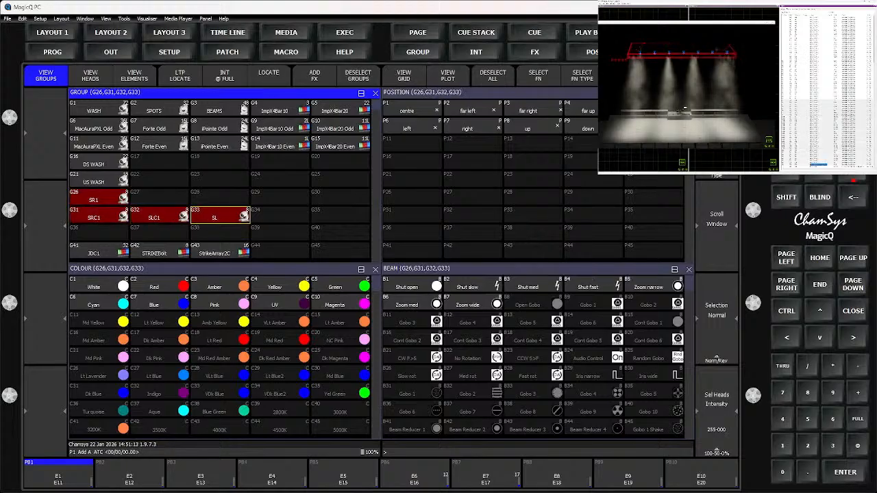
key(ctrl+r)
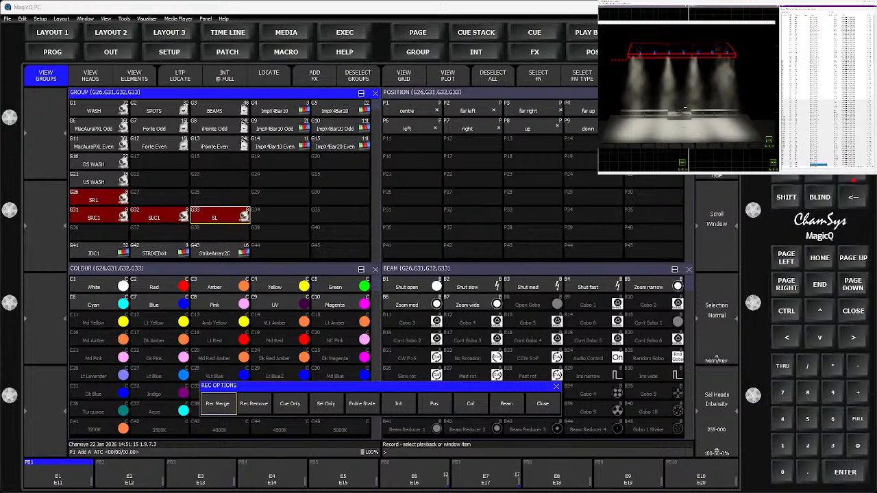
text(ALL FIN)
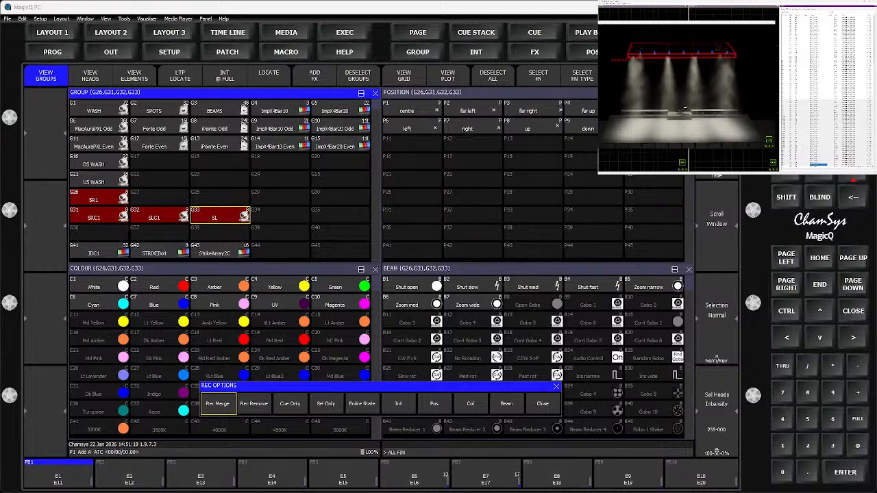
key(BackSpace)
text(LTERS)
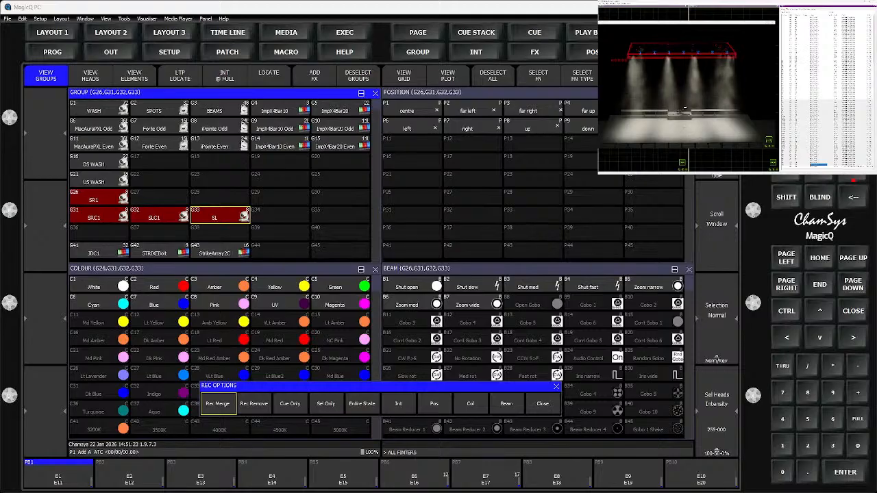
click(280, 214)
click(281, 232)
click(280, 214)
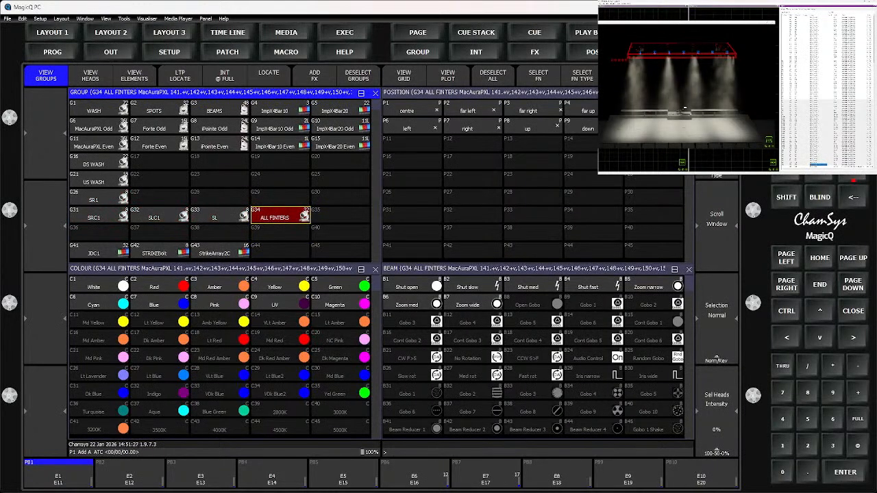
Step: Clear the programmer, select the ALL FINTERS group and step through its heads from 141 to 150
key(ctrl+BackSpace)
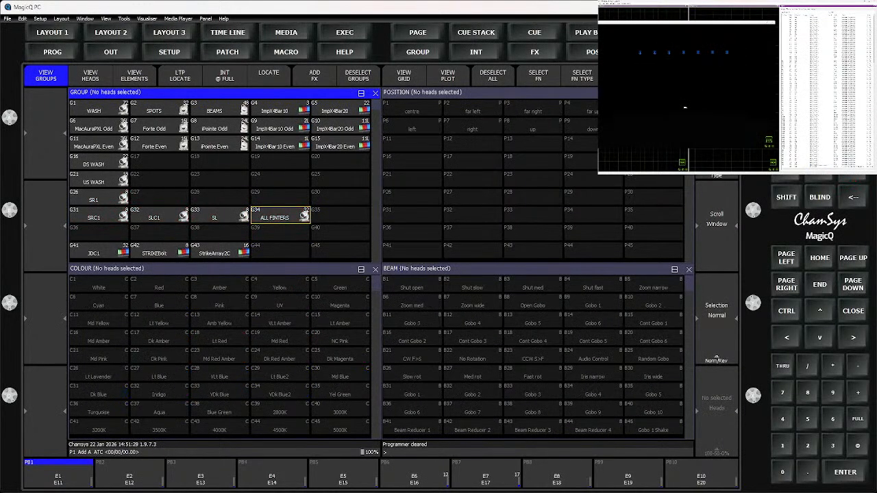
click(280, 232)
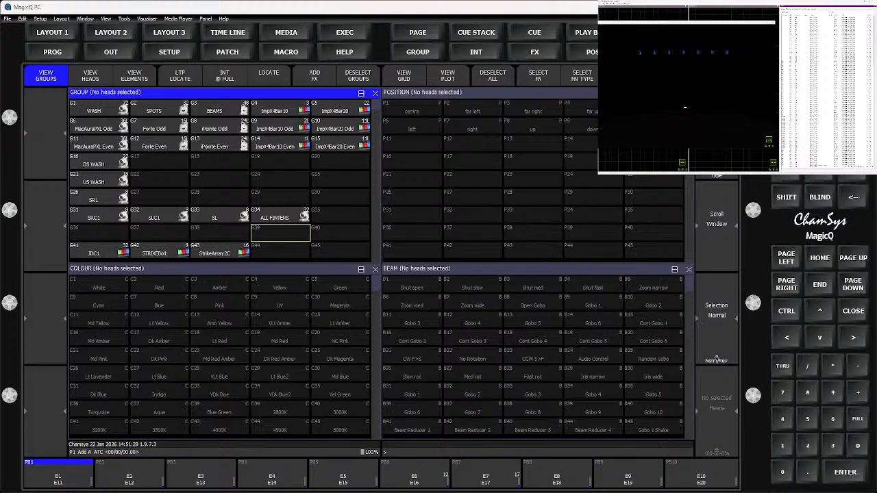
click(280, 215)
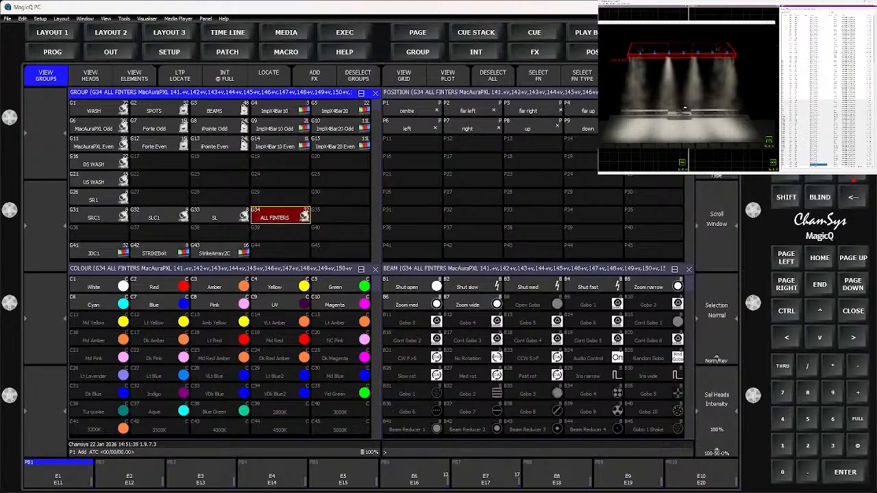
click(413, 110)
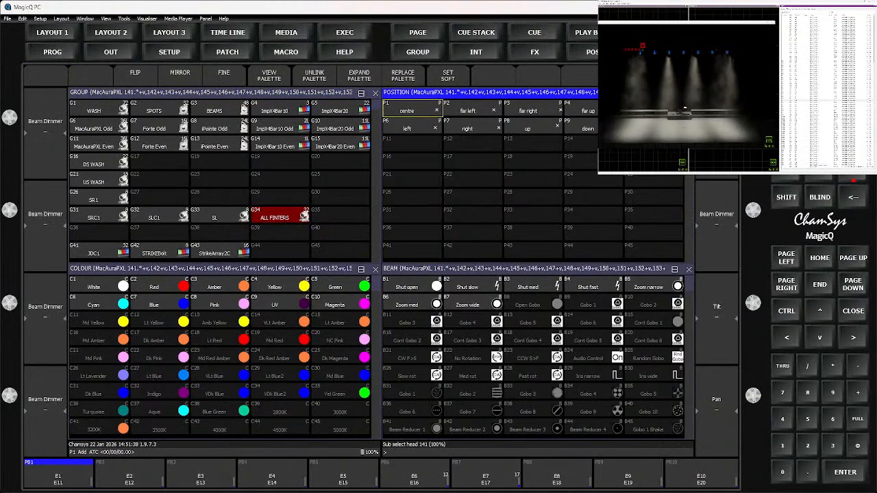
key(ctrl+Right)
key(ctrl+Right)
key(ctrl+Right)
key(ctrl+Right)
key(ctrl+Right)
key(ctrl+Right)
key(ctrl+Right)
key(ctrl+Right)
key(ctrl+Right)
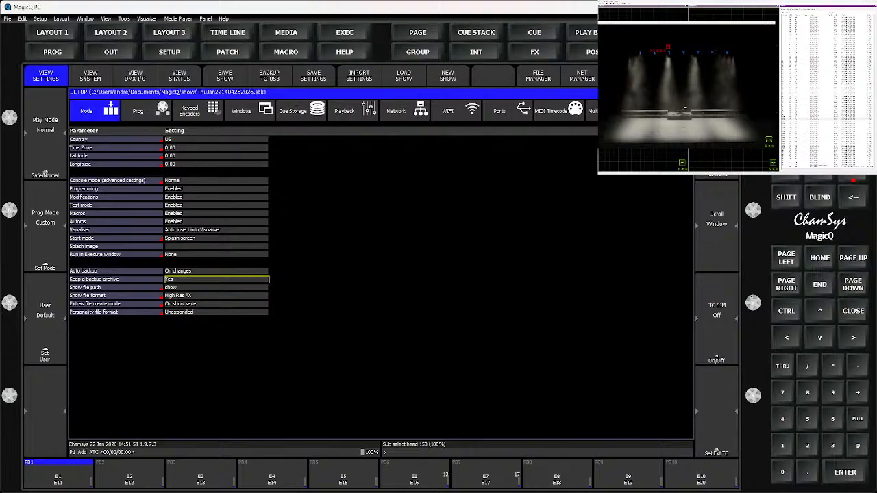
Step: Set the programmer's Highlight mode to Highlight/lowlight in the setup settings
click(145, 111)
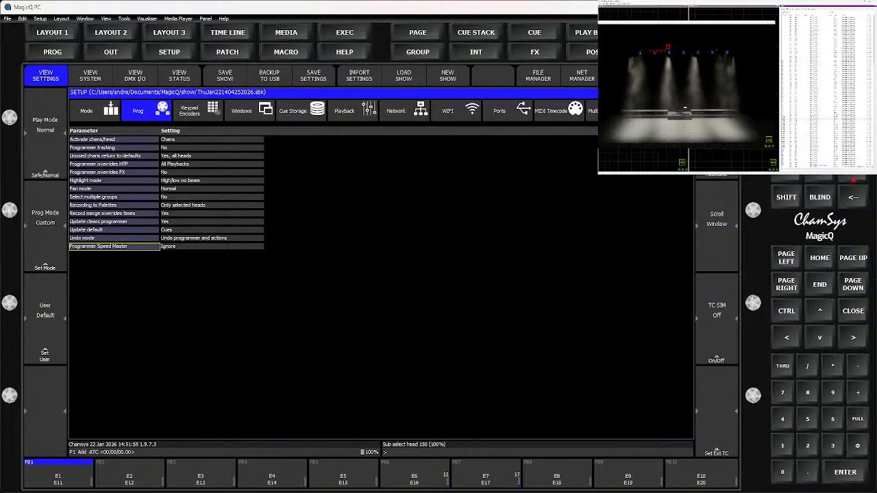
click(94, 110)
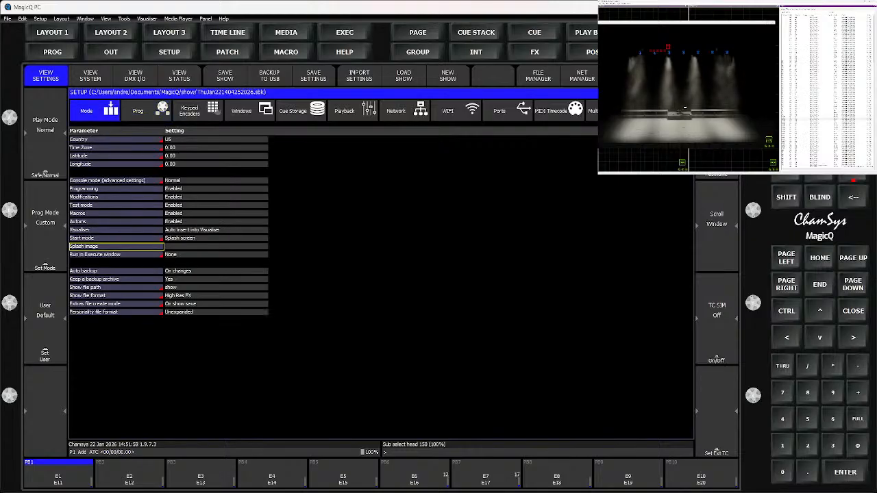
click(145, 110)
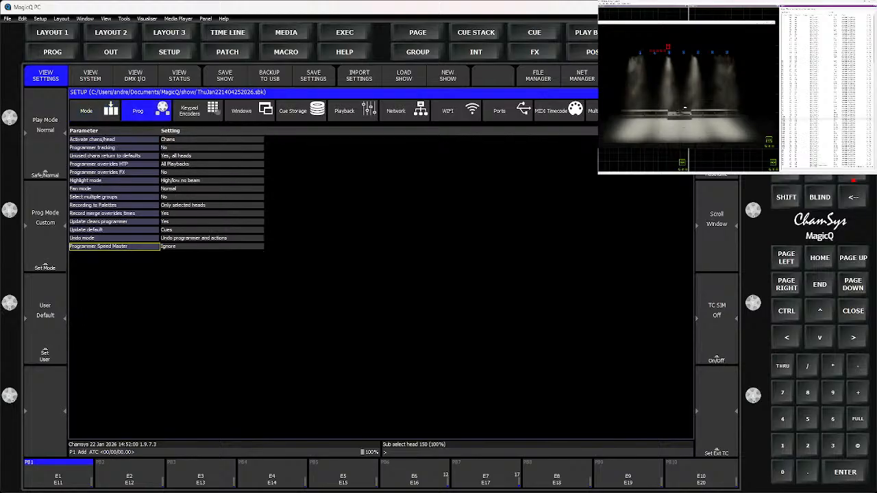
double_click(175, 180)
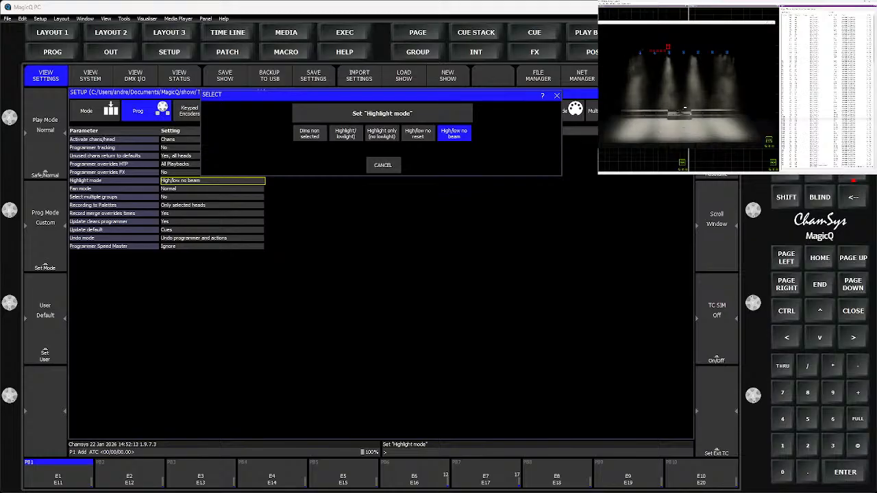
click(346, 133)
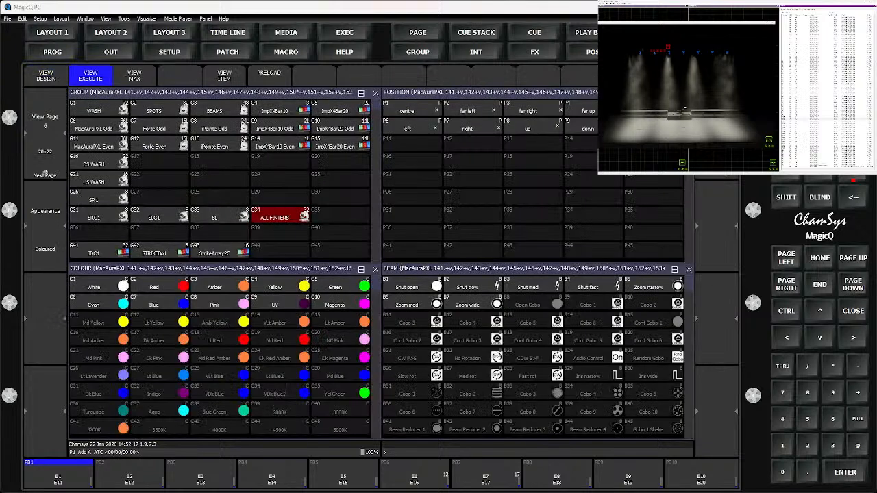
Step: Clear the programmer, reselect the ALL FINTERS group and locate its heads
key(ctrl+BackSpace)
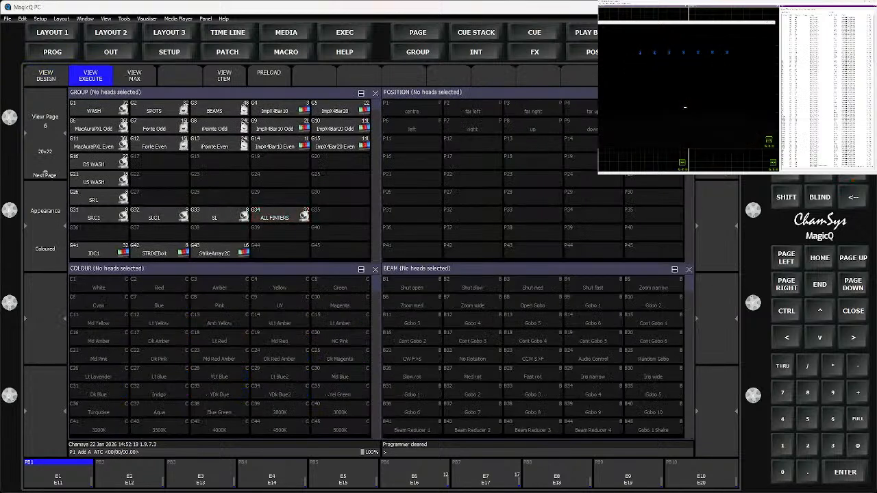
click(280, 215)
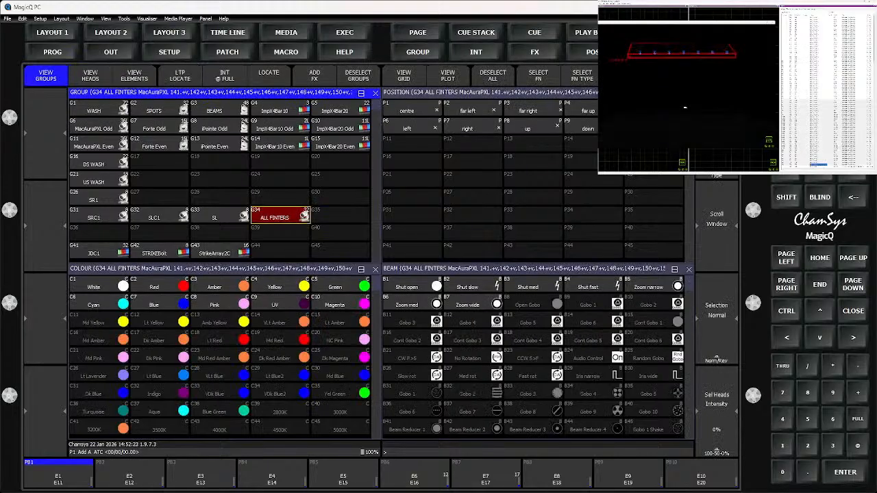
key(ctrl+l)
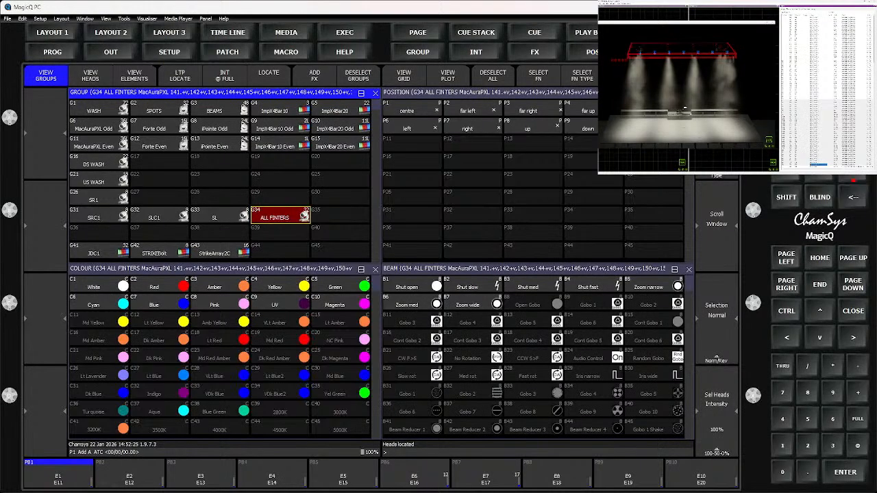
Step: Step forward one head at a time through the ALL FINTERS group, from 141 to 172 and around to 141
key(ctrl+Right)
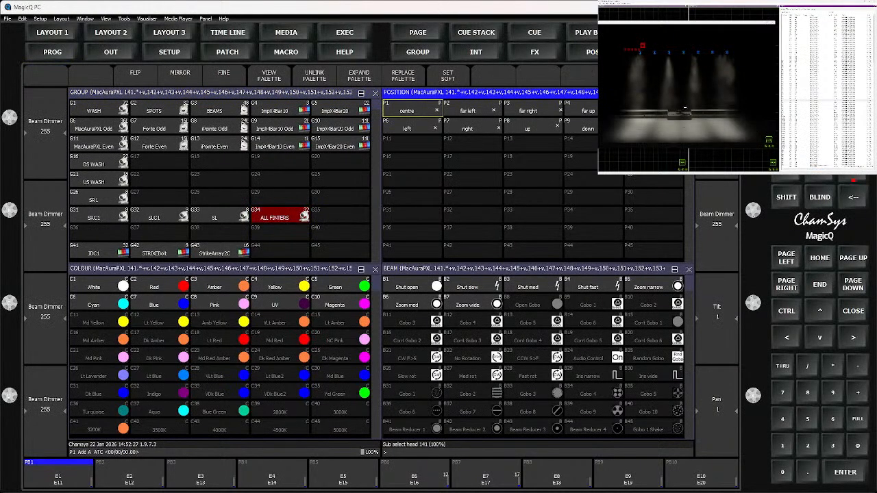
key(ctrl+Right)
key(ctrl+Right)
key(ctrl+Right)
key(ctrl+Right)
key(ctrl+Right)
key(ctrl+Right)
key(ctrl+Right)
key(ctrl+Right)
key(ctrl+Right)
key(ctrl+Right)
key(ctrl+Right)
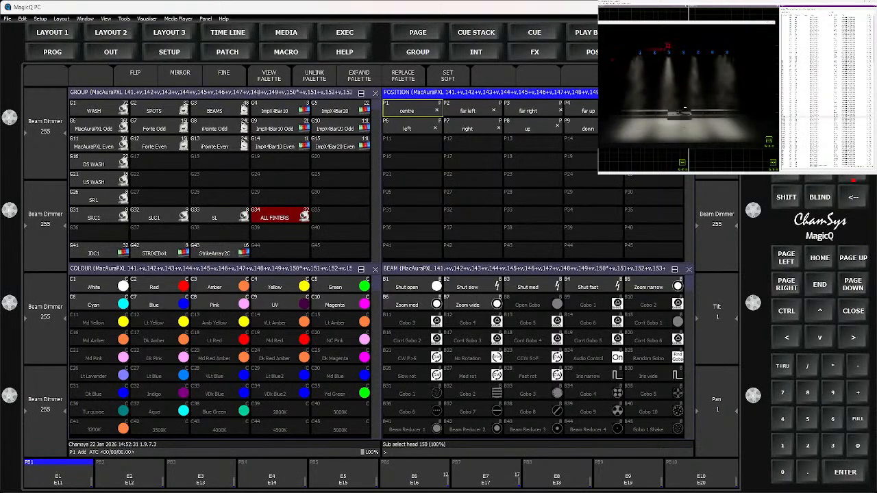
key(ctrl+Right)
key(ctrl+Right)
key(ctrl+Right)
key(ctrl+Right)
key(ctrl+Right)
key(ctrl+Right)
key(ctrl+Right)
key(ctrl+Right)
key(ctrl+Right)
key(ctrl+Right)
key(ctrl+Right)
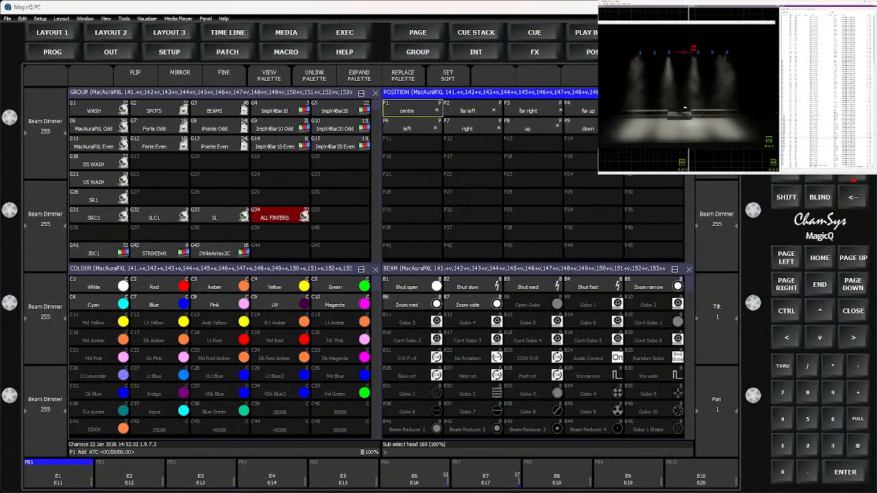
key(ctrl+Right)
key(ctrl+Right)
key(ctrl+Right)
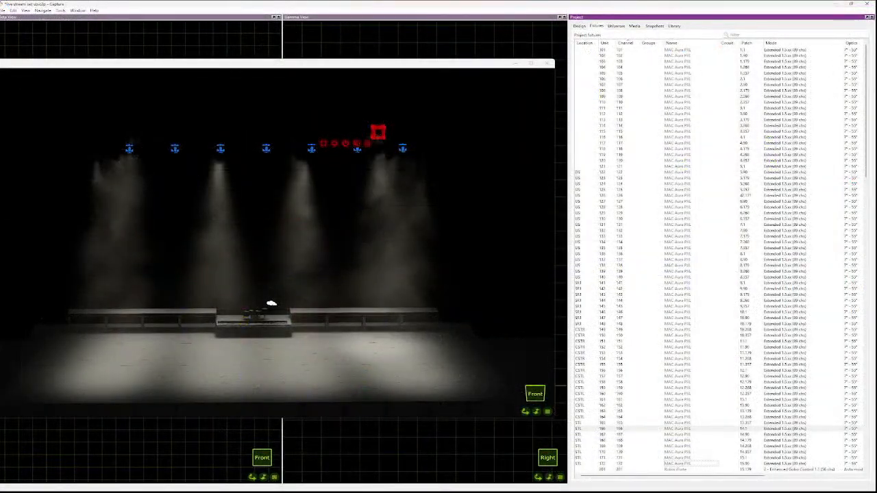
key(ctrl+Right)
key(ctrl+Right)
key(ctrl+Right)
key(ctrl+Right)
key(ctrl+Right)
key(ctrl+Right)
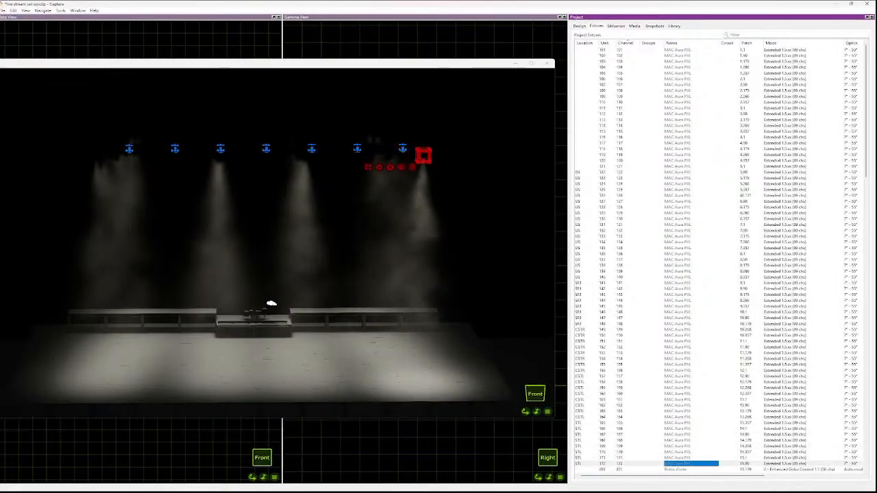
key(ctrl+Right)
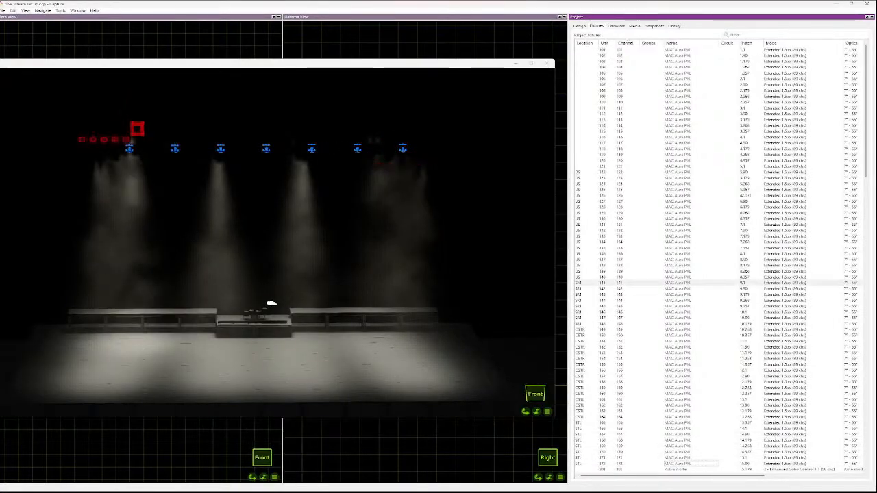
Step: Step backward through the heads from 141 to 165, and forward again to 171, checking their order in the visualiser
key(ctrl+Left)
key(ctrl+Left)
key(ctrl+Left)
key(ctrl+Left)
key(ctrl+Left)
key(ctrl+Left)
key(ctrl+Left)
key(ctrl+Left)
key(ctrl+Left)
key(ctrl+Left)
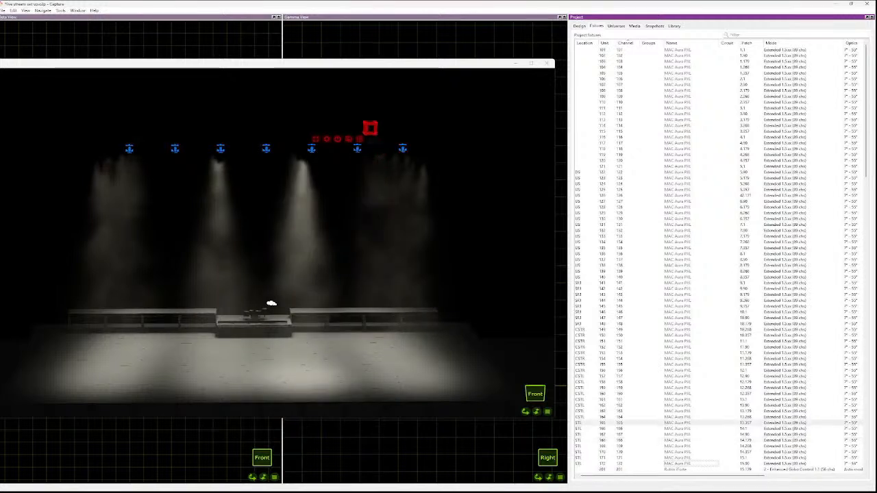
key(ctrl+Right)
key(ctrl+Right)
key(ctrl+Right)
key(ctrl+Right)
key(ctrl+Right)
key(ctrl+Right)
key(ctrl+Right)
key(ctrl+Right)
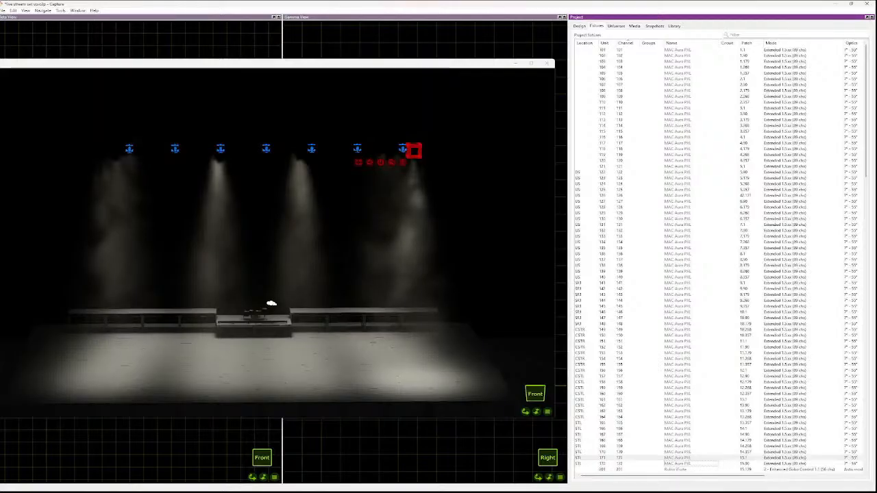
Step: Return to head 141 and step forward past 163, checking each fixture's position in the visualiser
click(129, 149)
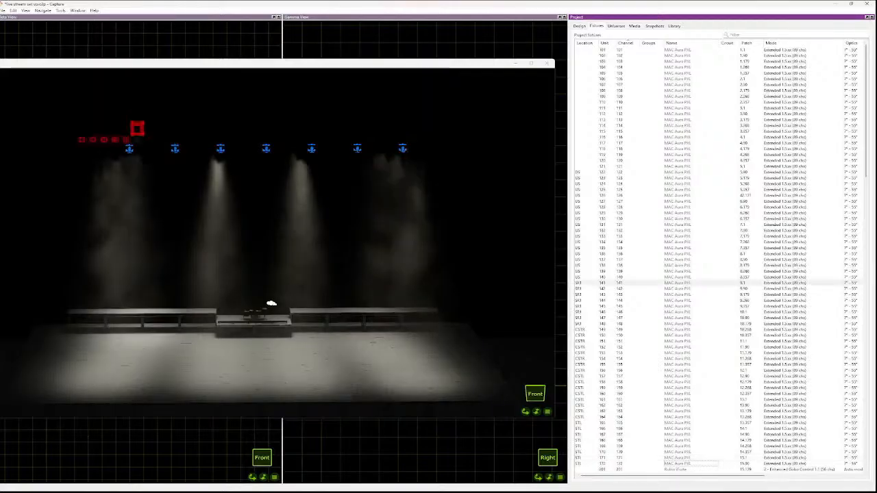
key(Down)
key(Down)
key(Down)
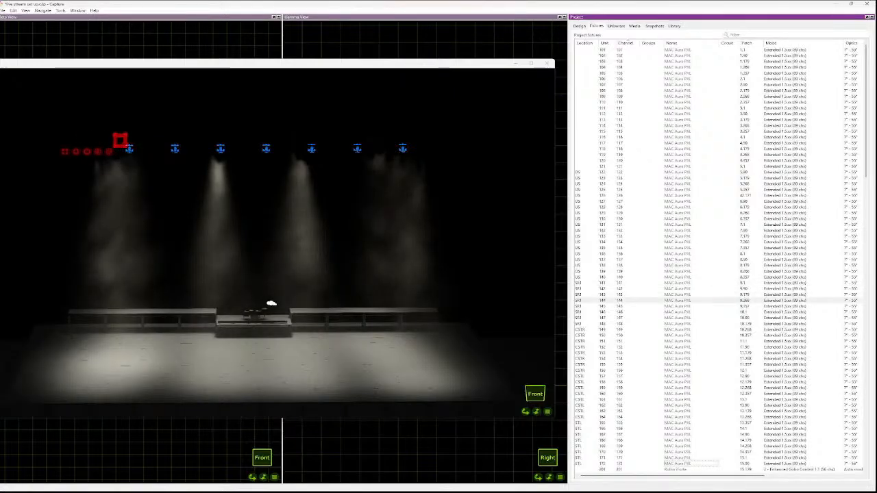
key(Down)
key(Down)
key(Down)
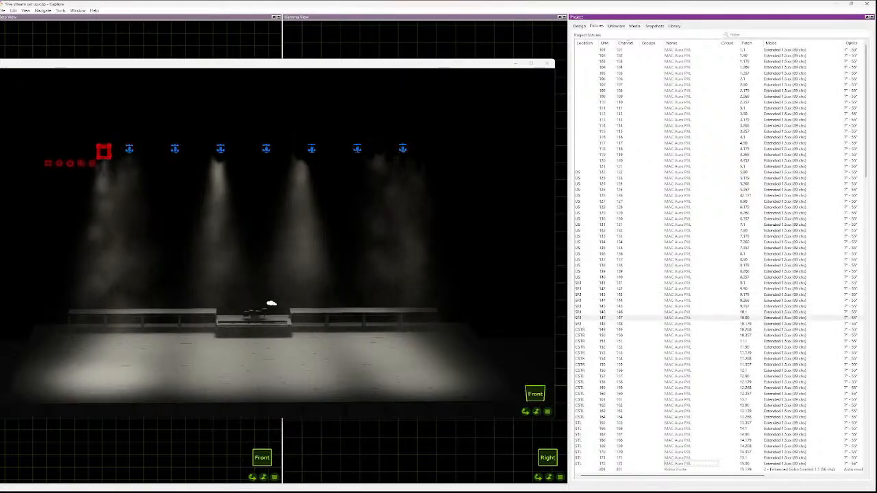
key(Down)
key(Down)
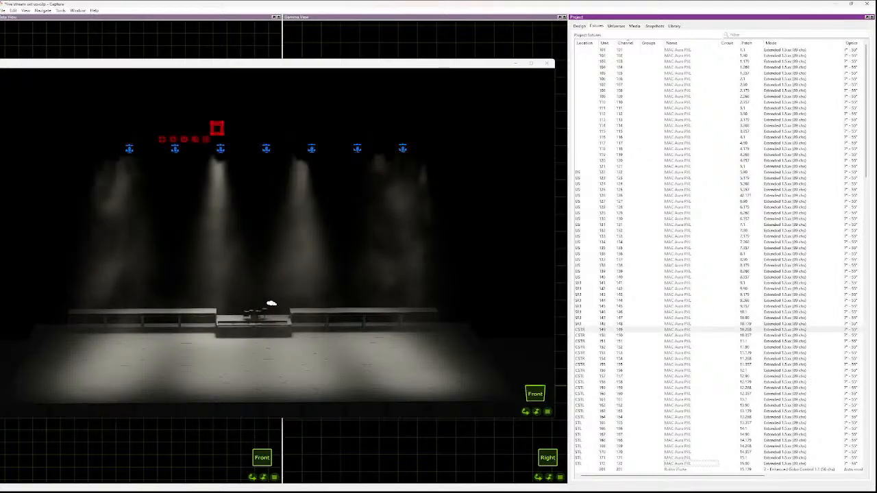
key(Down)
key(Down)
key(Down)
key(Down)
key(Down)
key(Down)
key(Down)
key(Down)
key(Down)
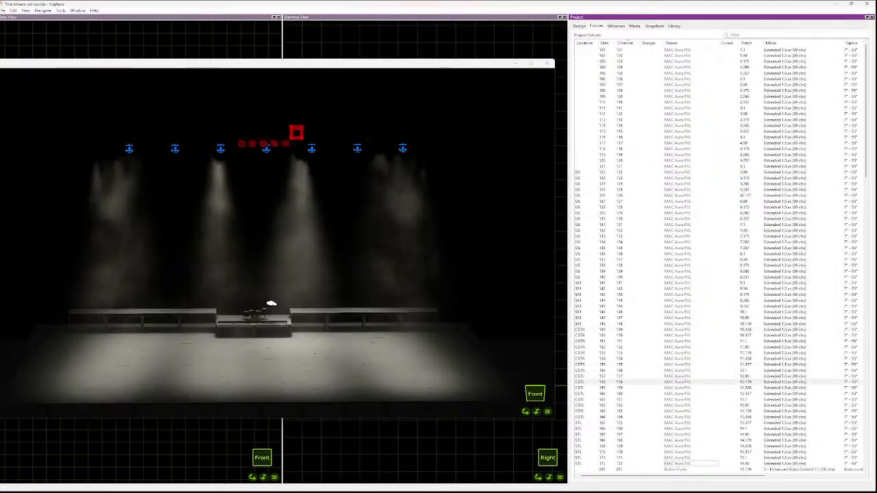
key(Down)
key(Down)
key(Down)
key(Down)
key(Down)
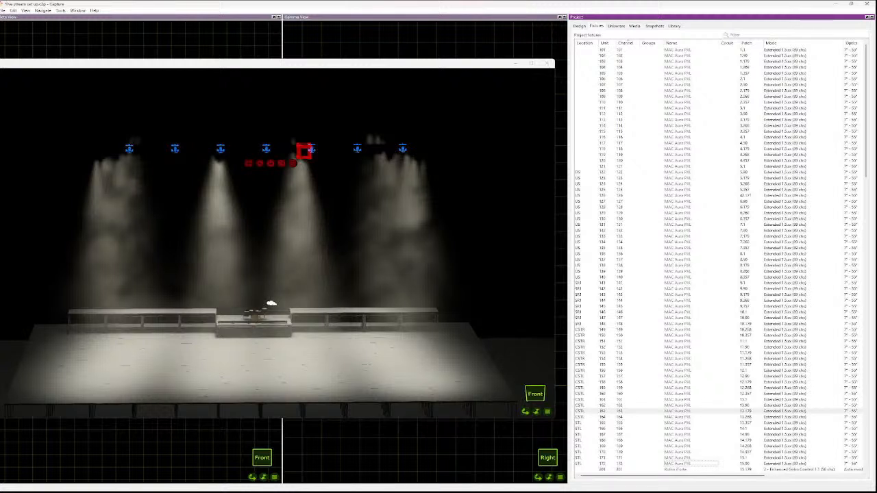
key(Down)
Step: Select heads 141 to 172 together, and examine the 141 to 148 and 149 to 156 sets in the visualiser
shift+click(691, 463)
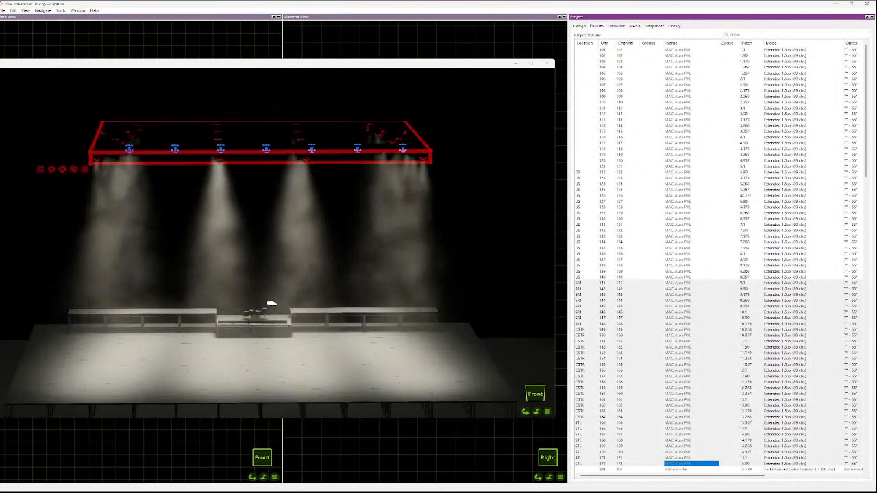
key(Escape)
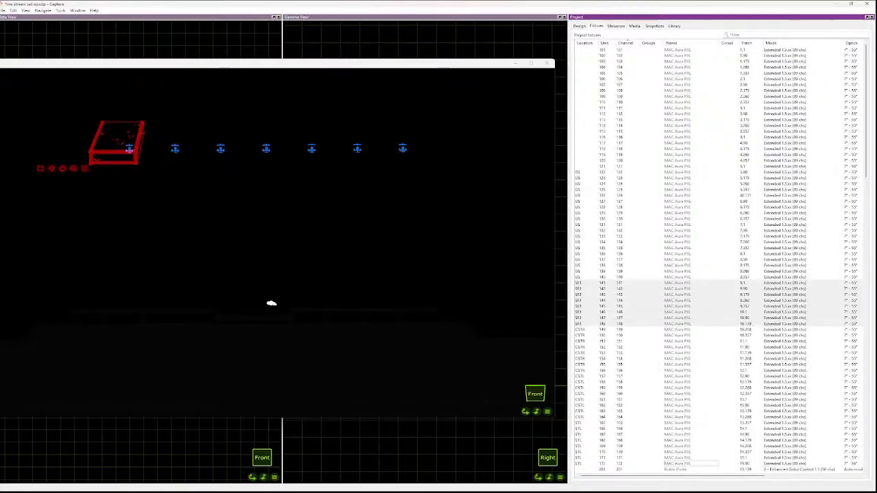
key(Escape)
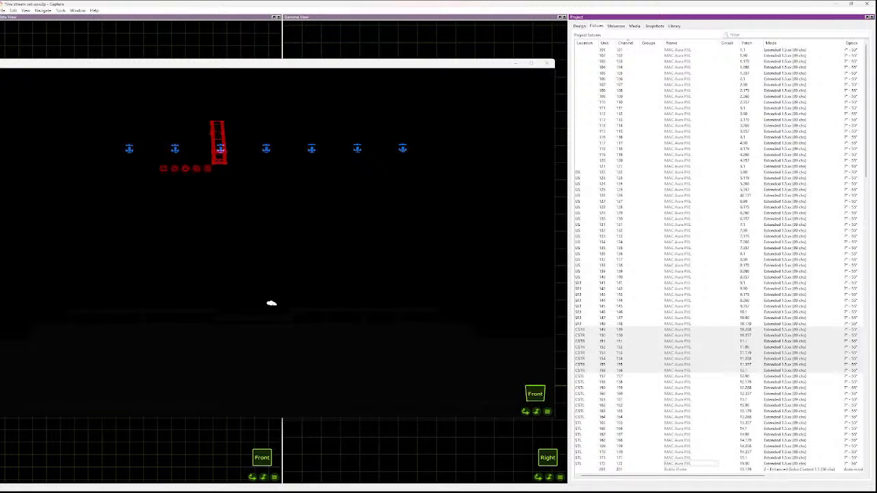
key(Escape)
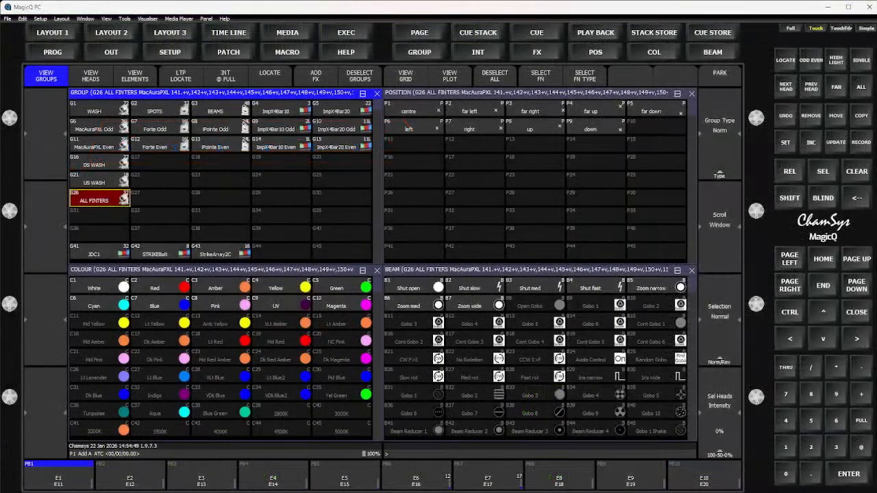
Step: Select Forte heads 201 to 214 and record them as a group named DS SPOTS in slot G17
click(159, 109)
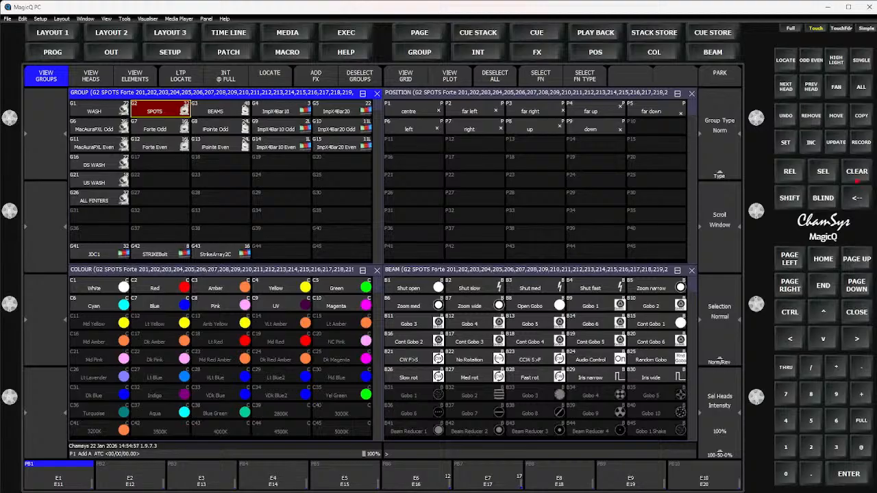
key(ctrl+BackSpace)
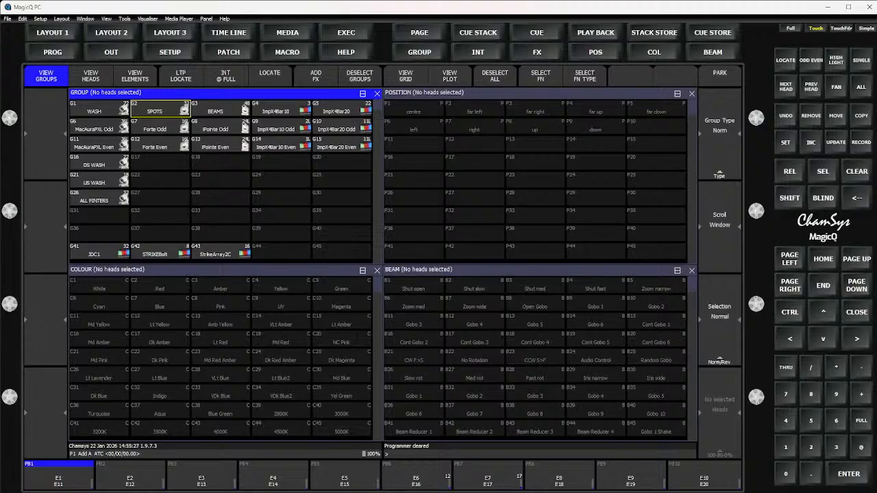
text(201>214)
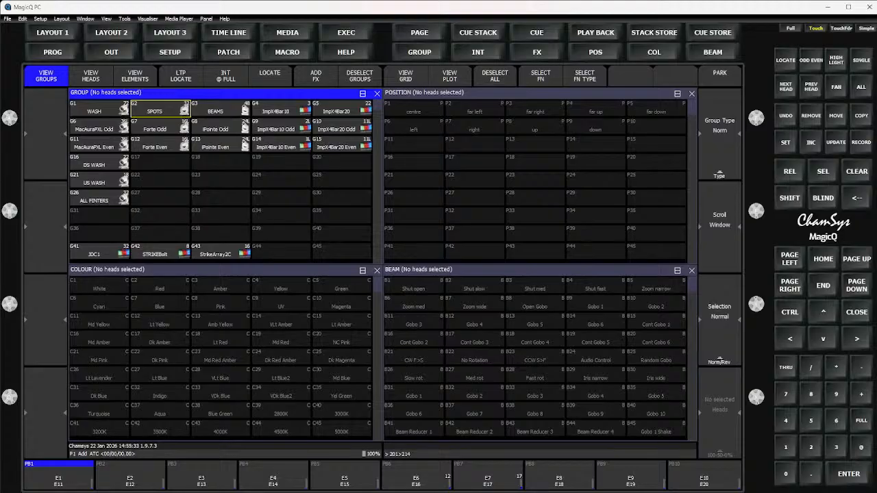
key(Return)
key(Insert)
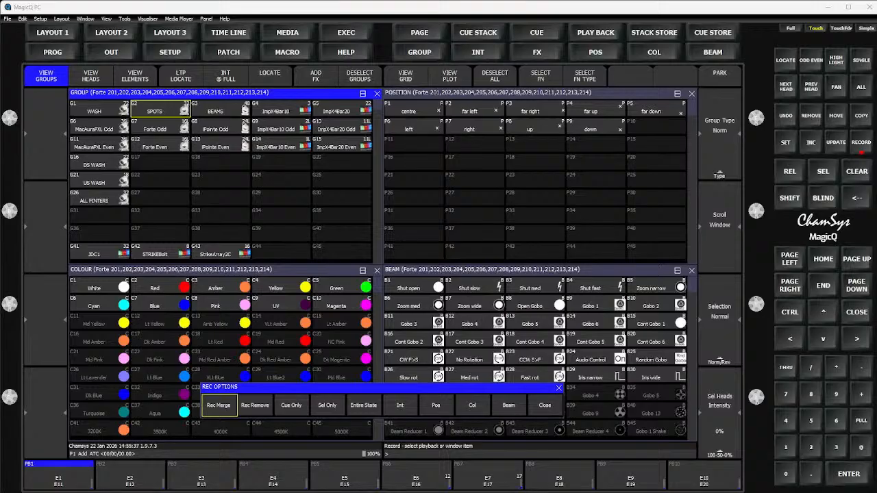
text(DS SPOTS)
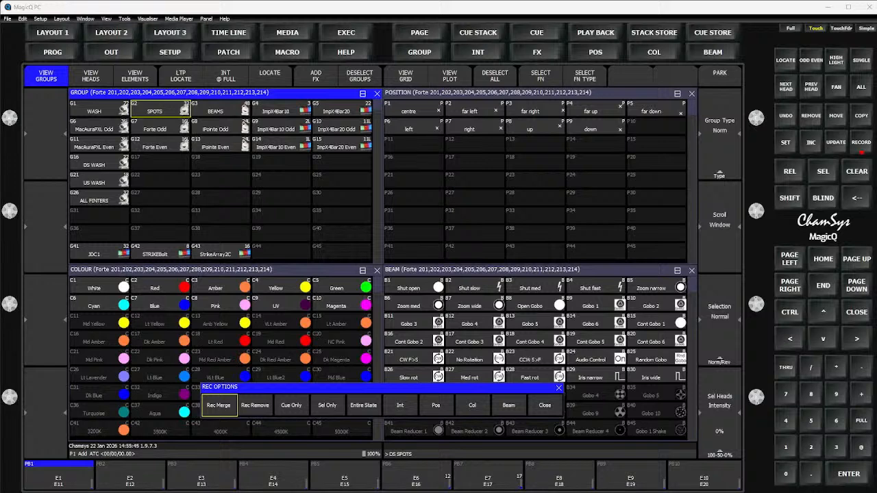
click(160, 162)
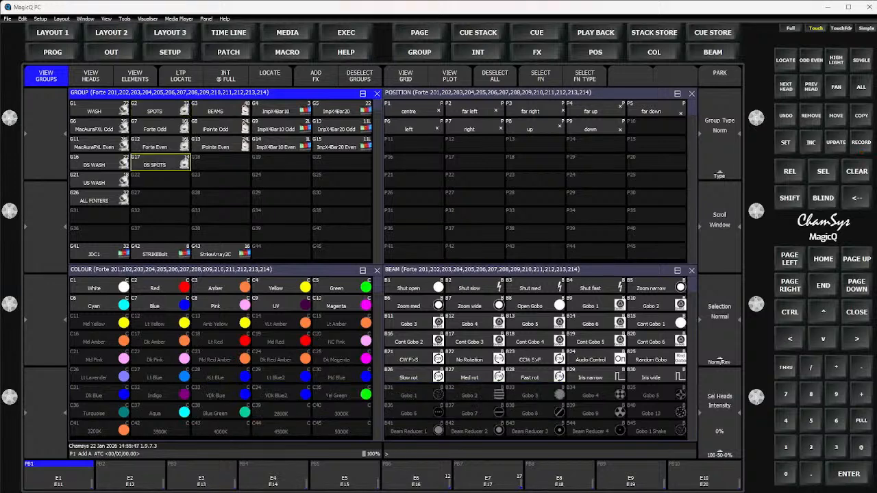
Step: Clear the programmer, bring Forte heads 215 to 232 to full and record them as a group in slot G22
key(ctrl+BackSpace)
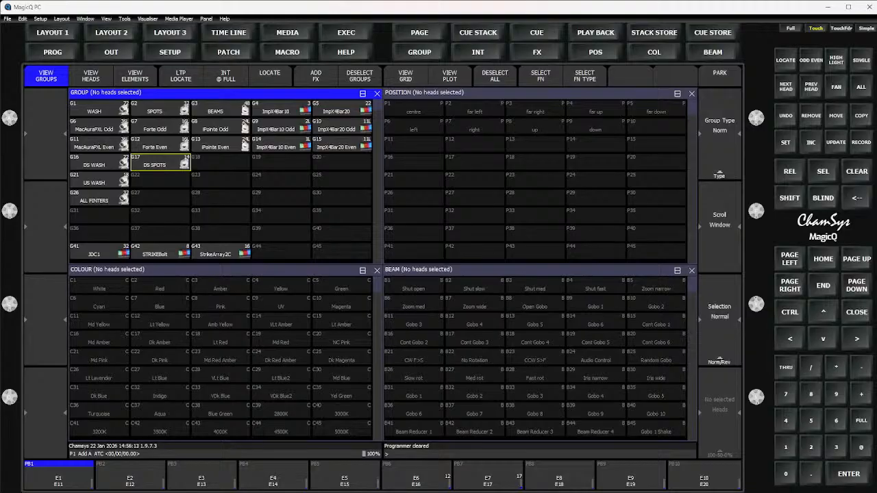
text(2232@@)
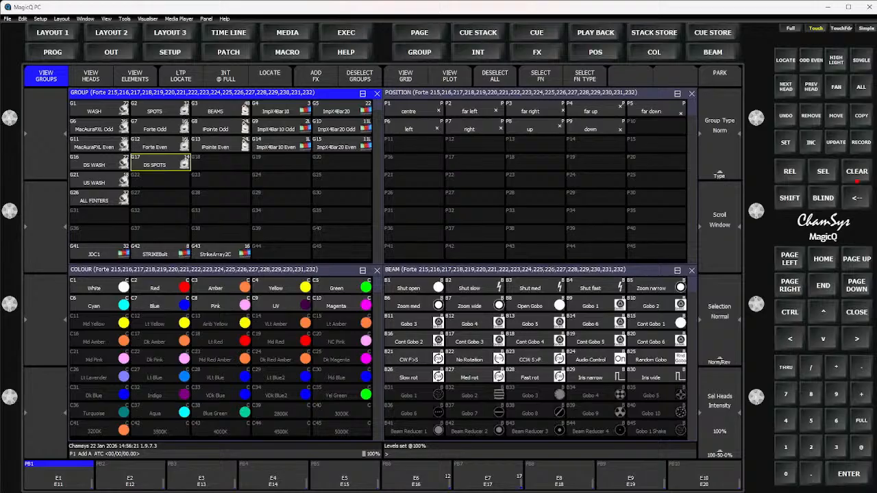
click(160, 180)
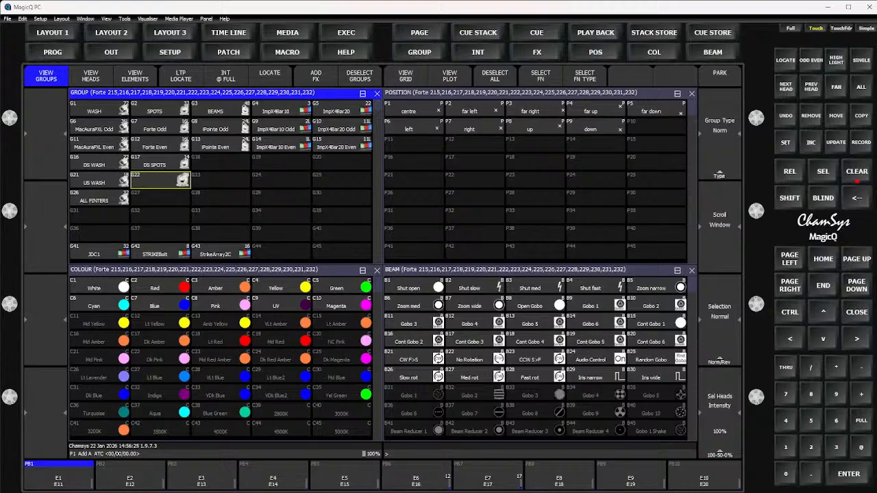
text(US SPOTS)
key(ctrl+BackSpace)
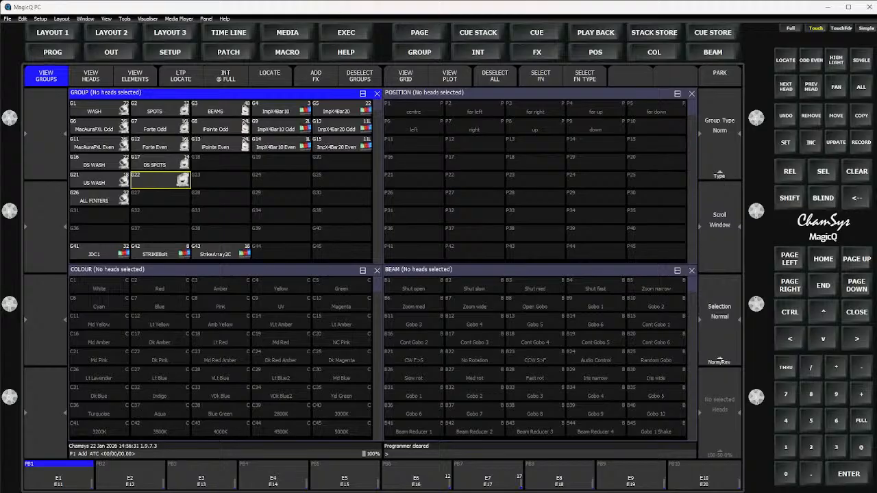
Step: Select the group in slot G22 and name it US SPOPTS
click(160, 180)
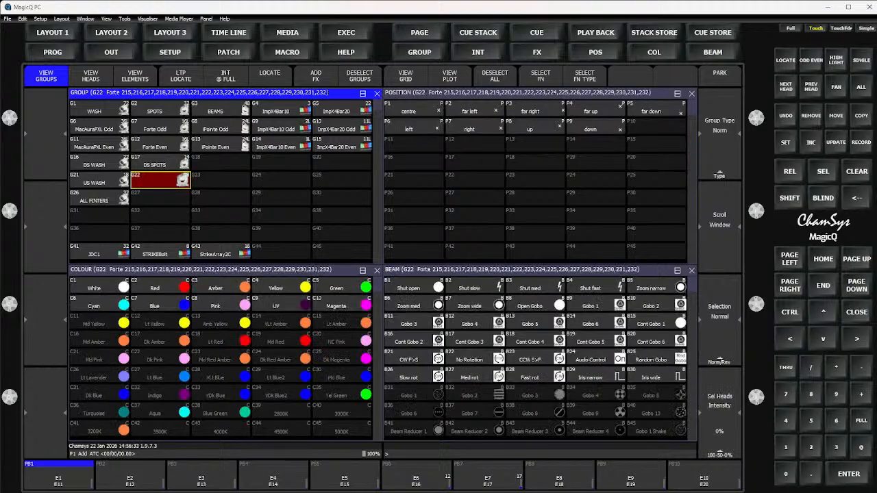
text(US)
text( SPOT)
text(TS)
key(Return)
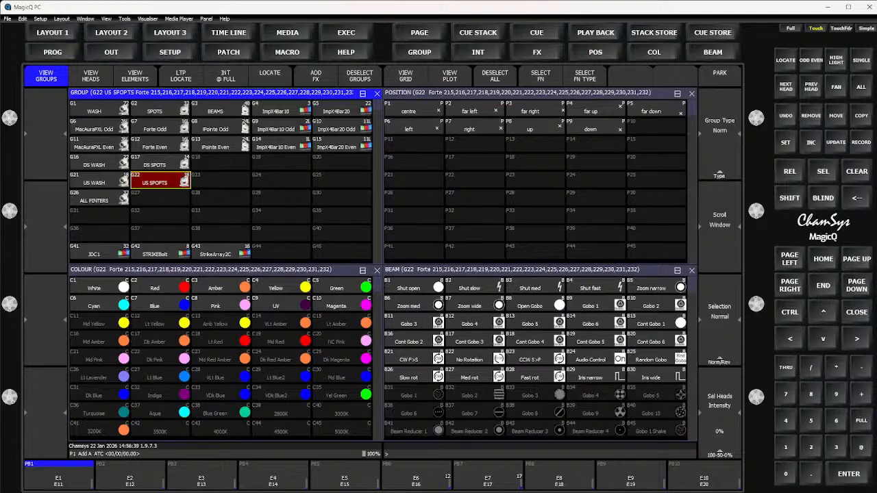
Step: Select DS SPOTS, clear it, bring the US SPOPTS group to full intensity and set its tilt to about 92
click(221, 197)
click(160, 163)
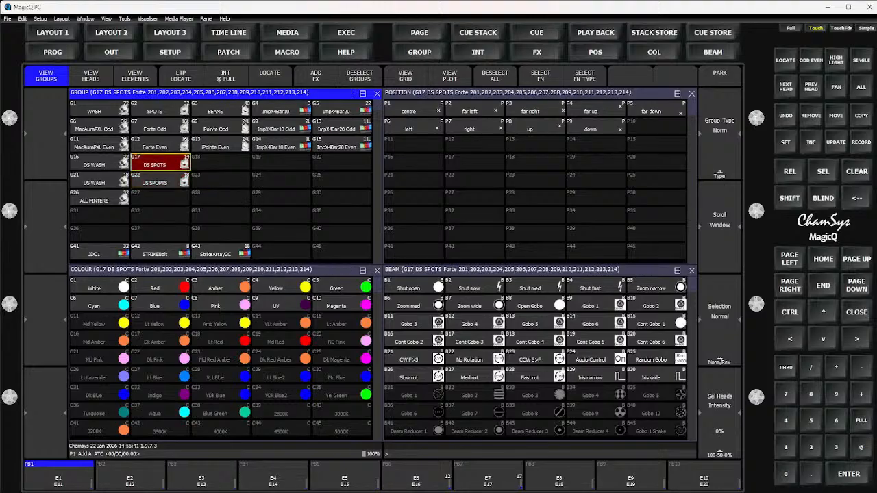
key(ctrl+BackSpace)
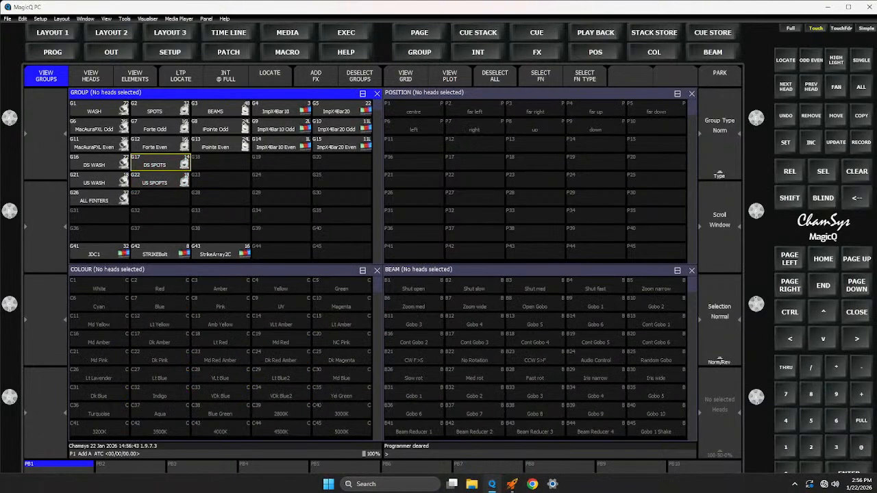
click(161, 181)
text(@@)
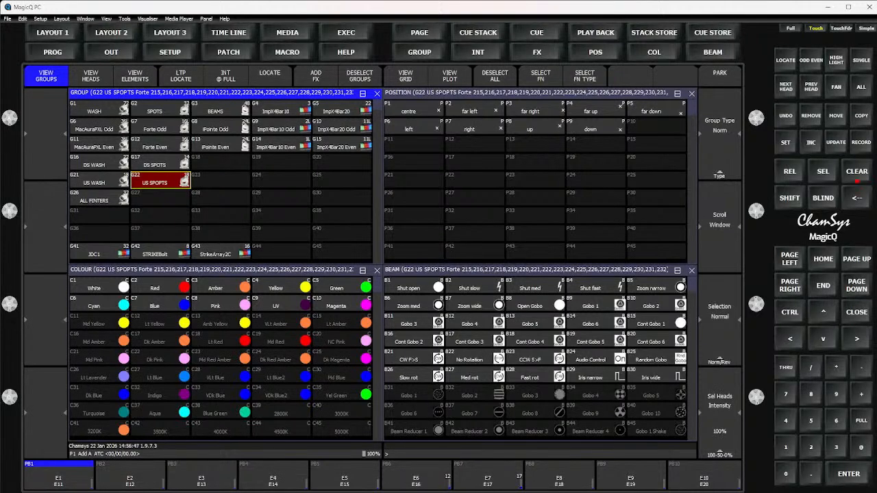
click(413, 108)
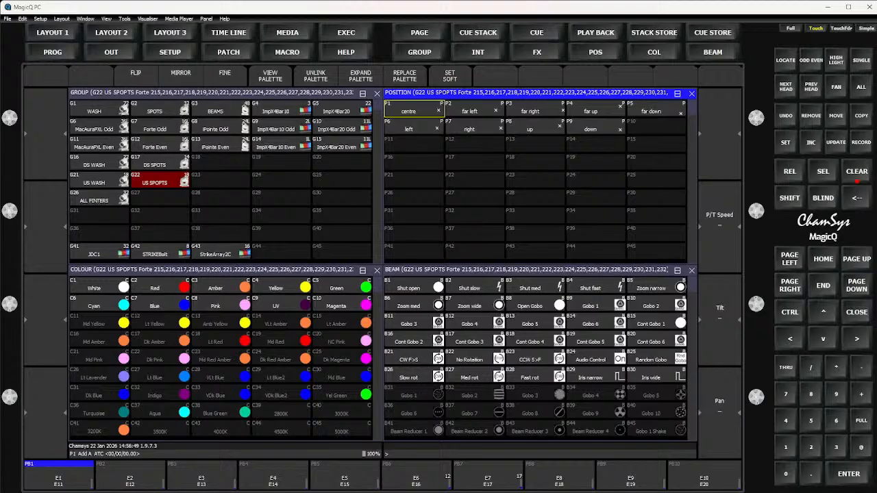
scroll(756, 303, down, 3)
scroll(756, 303, down, 3)
scroll(756, 304, up, 1)
scroll(756, 303, up, 5)
Step: Highlight single heads of the US SPOPTS group and step forward past head 222 to check their order, clearing the programmer at the end
key(ctrl+f)
key(ctrl+f)
key(ctrl+n)
key(ctrl+n)
key(ctrl+n)
key(ctrl+n)
key(ctrl+n)
key(ctrl+n)
key(ctrl+n)
key(ctrl+n)
key(ctrl+n)
key(ctrl+n)
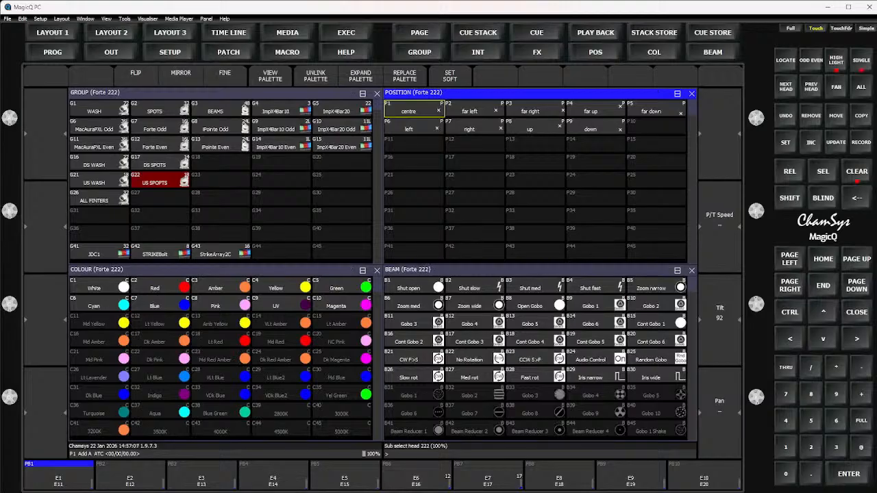
key(ctrl+n)
key(ctrl+n)
key(ctrl+n)
key(ctrl+BackSpace)
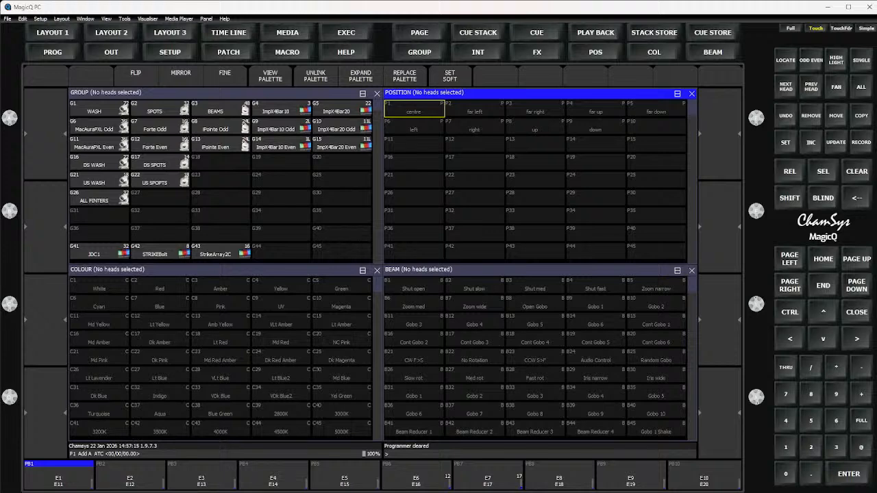
Step: Locate the US SPOPTS and DS SPOTS groups in turn to check their positions, and clear the programmer
click(160, 179)
key(ctrl+l)
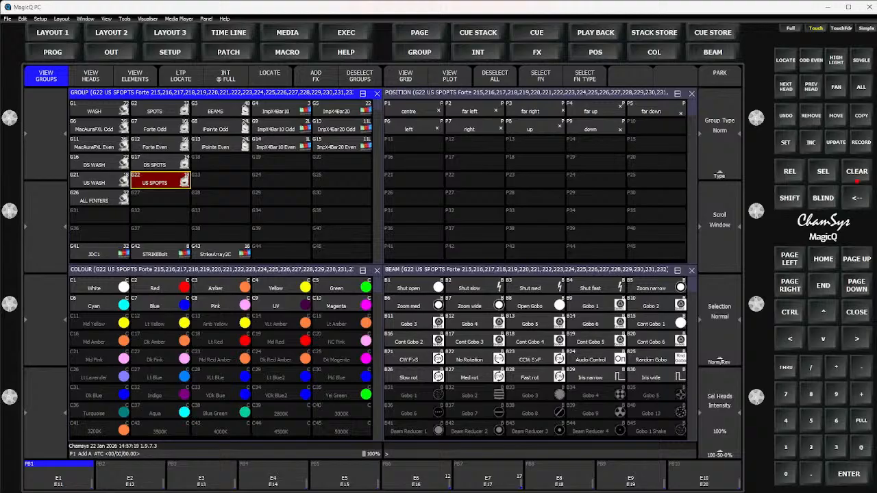
click(160, 162)
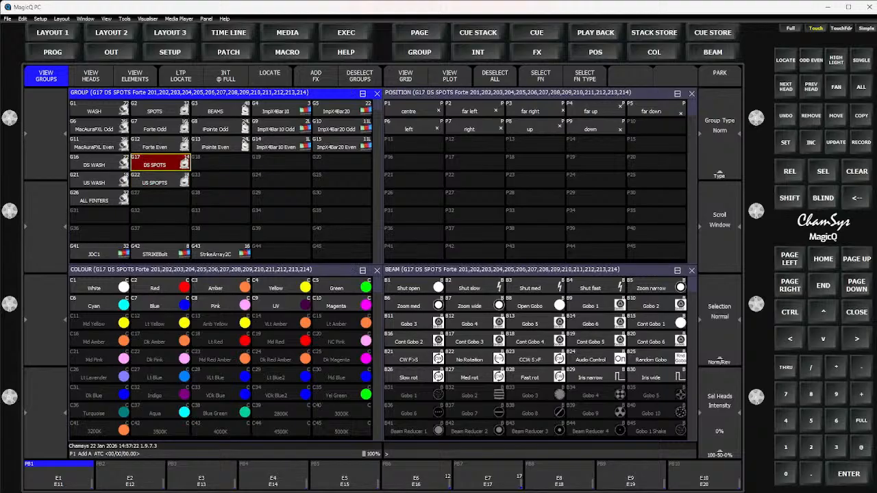
key(ctrl+l)
key(ctrl+BackSpace)
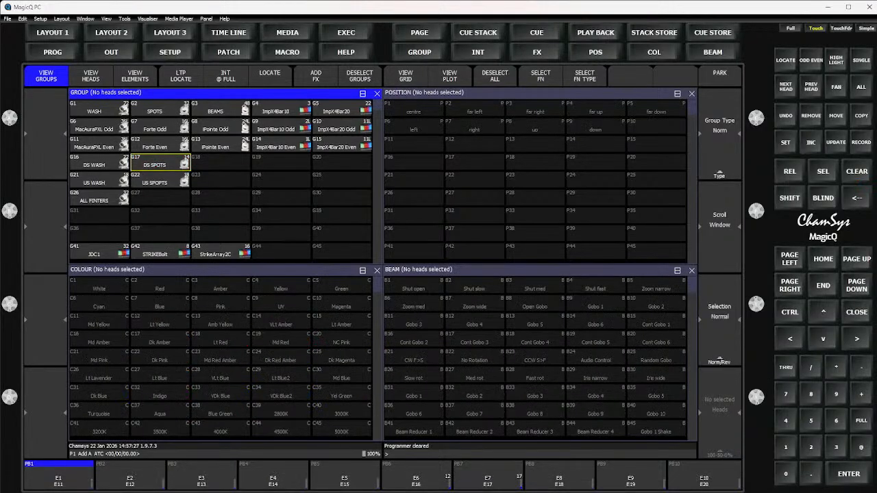
Step: Bring the BEAMS group to full and step forward one head at a time past 303, checking each Pointe's order, and clear the programmer
click(220, 108)
text(@@)
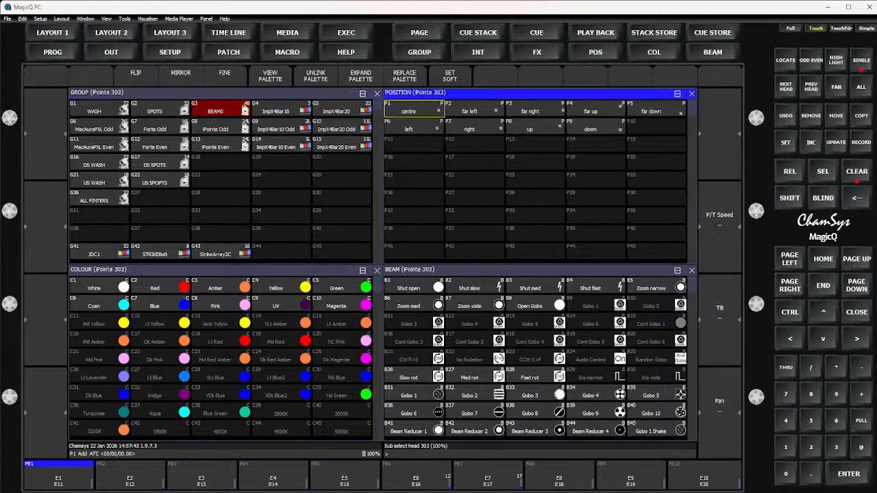
key(ctrl+Right)
key(ctrl+Right)
key(ctrl+Right)
key(ctrl+Right)
key(ctrl+Right)
key(ctrl+Right)
key(ctrl+Right)
key(ctrl+Right)
key(ctrl+Right)
key(ctrl+Right)
key(ctrl+Right)
key(ctrl+Right)
key(ctrl+Right)
key(ctrl+Right)
key(ctrl+Right)
key(ctrl+Right)
key(ctrl+Right)
key(ctrl+Right)
key(ctrl+Right)
key(ctrl+Right)
key(ctrl+Right)
key(ctrl+Right)
key(ctrl+Right)
key(ctrl+Right)
key(ctrl+Right)
key(ctrl+Right)
key(ctrl+Right)
key(ctrl+BackSpace)
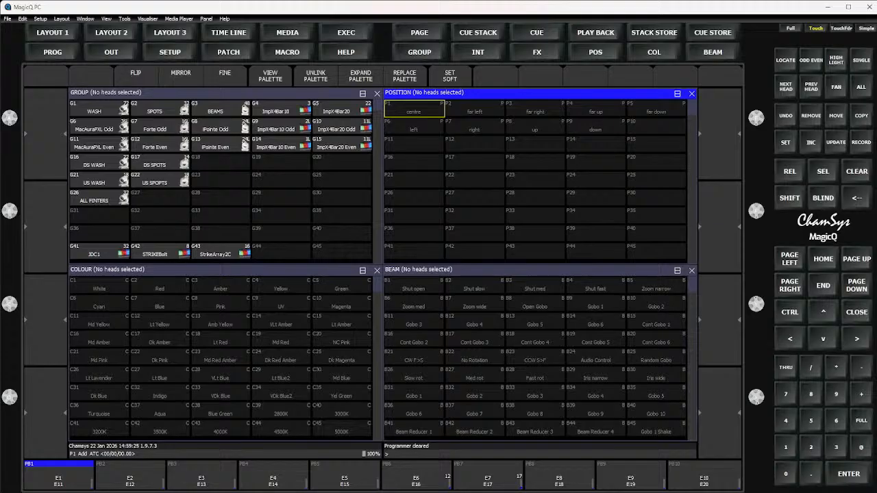
drag(413, 394, 414, 412)
key(shift+Down)
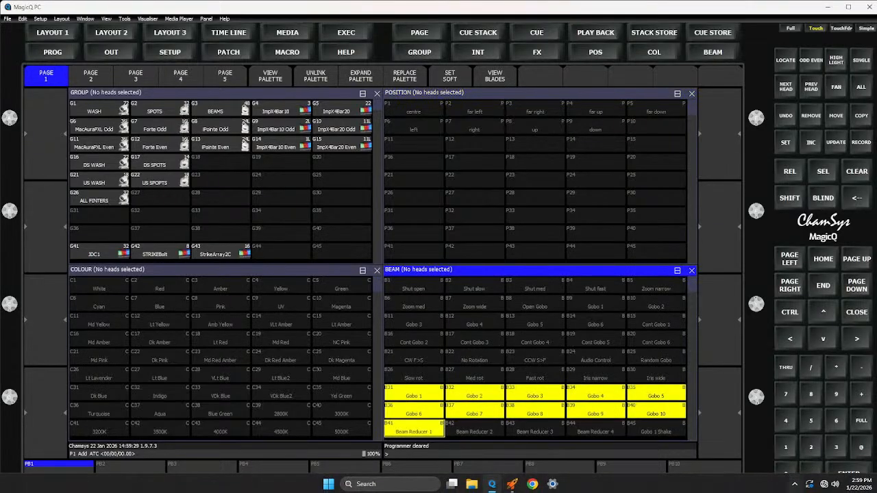
Step: In the UPDD Console, assign the first G2Touch device to monitor 2 and the second to monitor 1, both ViewSonic TD1655
click(795, 484)
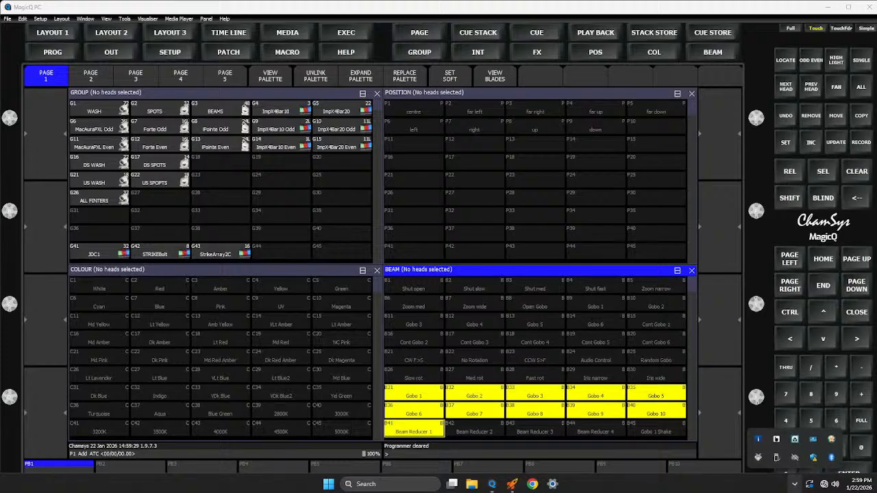
right_click(776, 439)
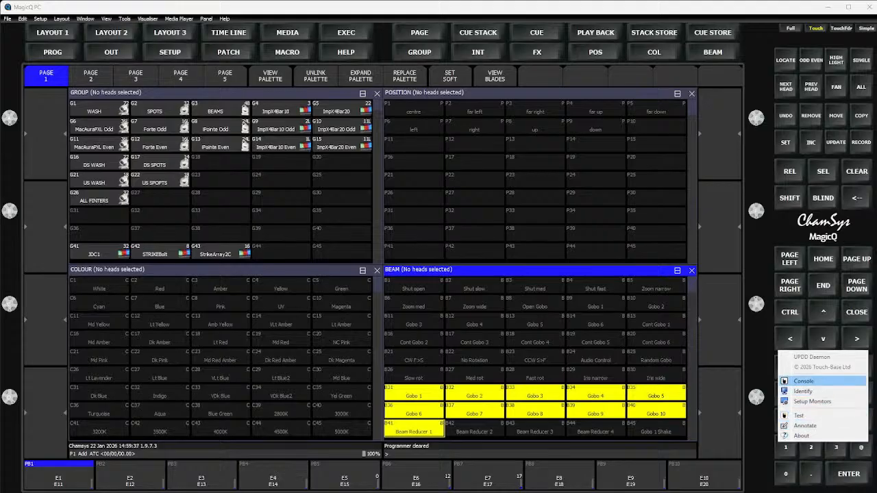
click(804, 381)
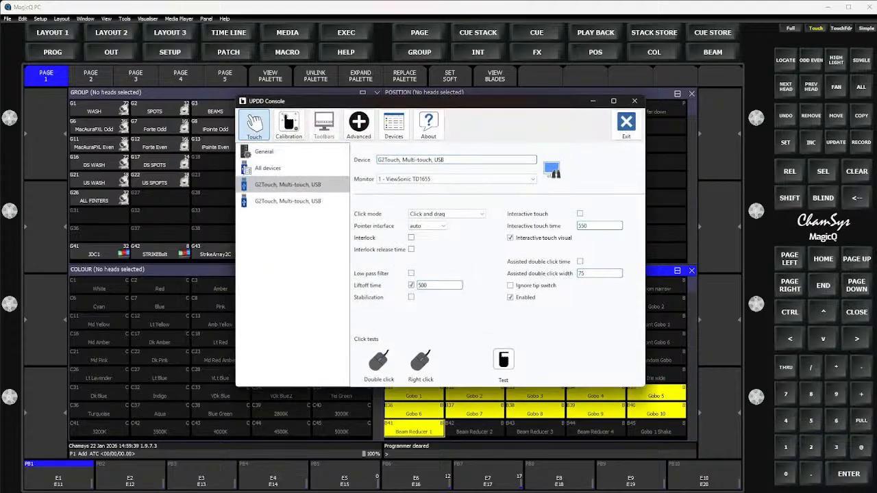
click(455, 179)
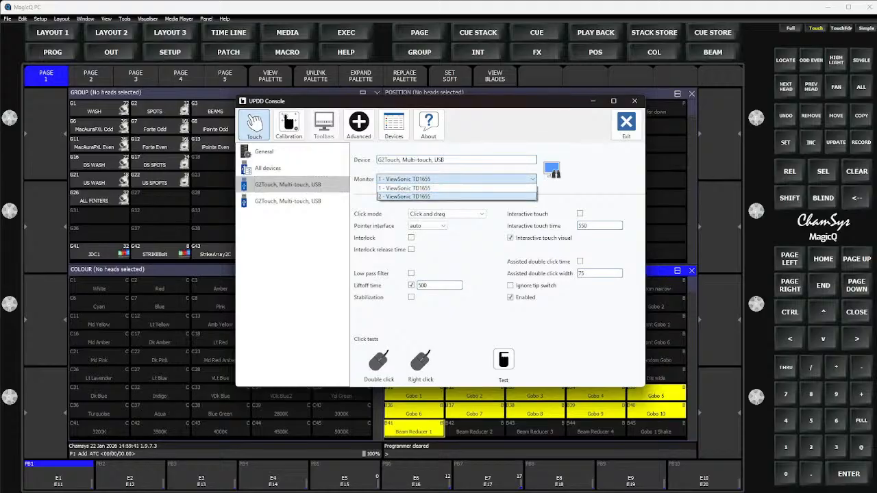
click(456, 188)
click(287, 201)
click(456, 178)
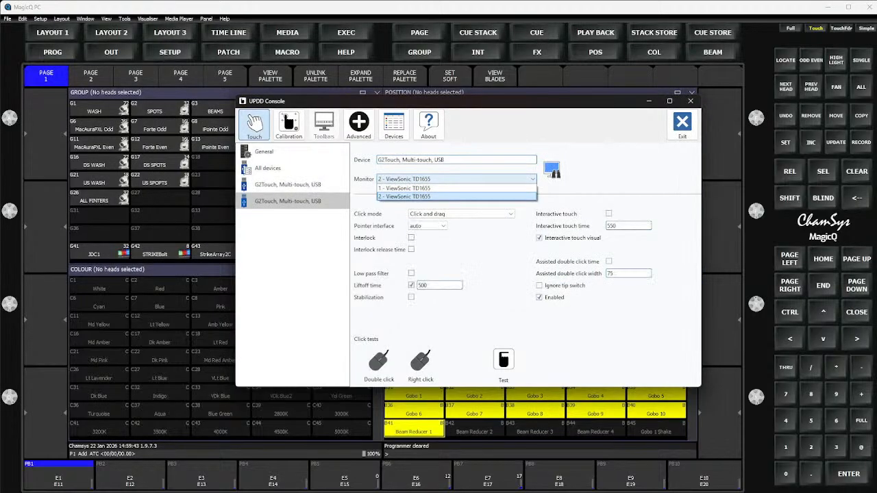
click(456, 188)
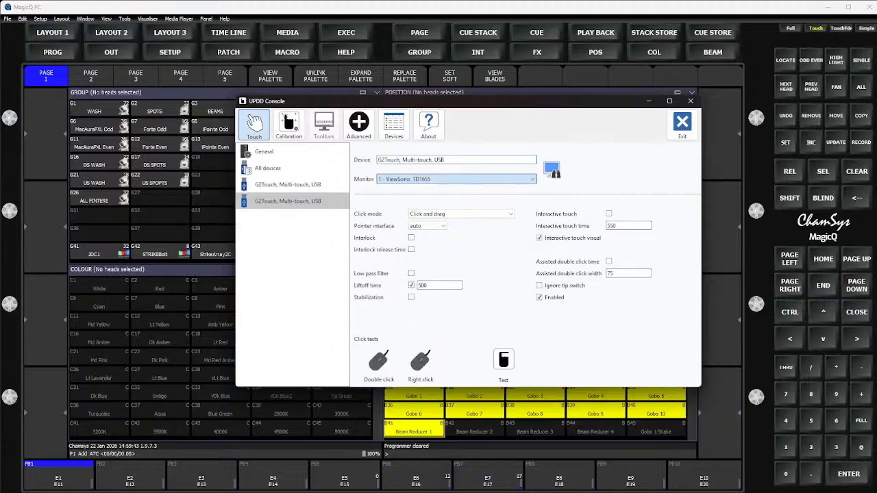
click(503, 360)
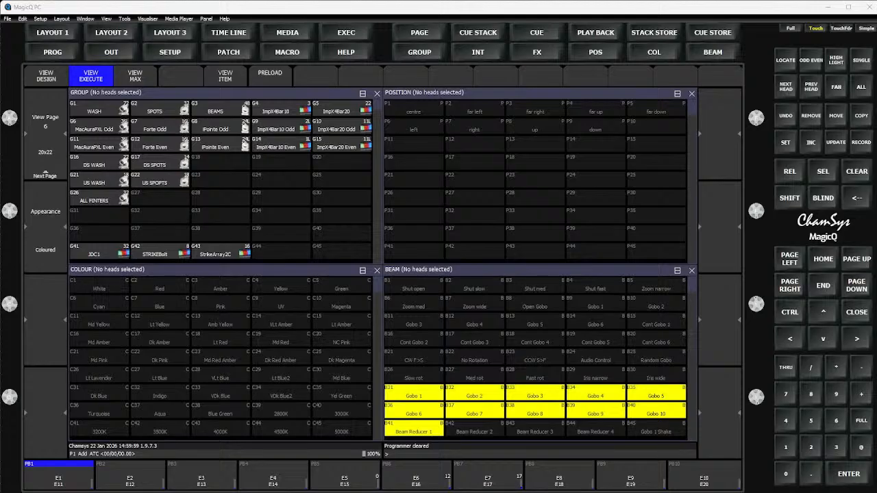
Step: Select the MacAuraPXL Odd, WASH, BEAMS and ImpX4Bar10 groups one after another, and clear the programmer
click(273, 354)
click(530, 395)
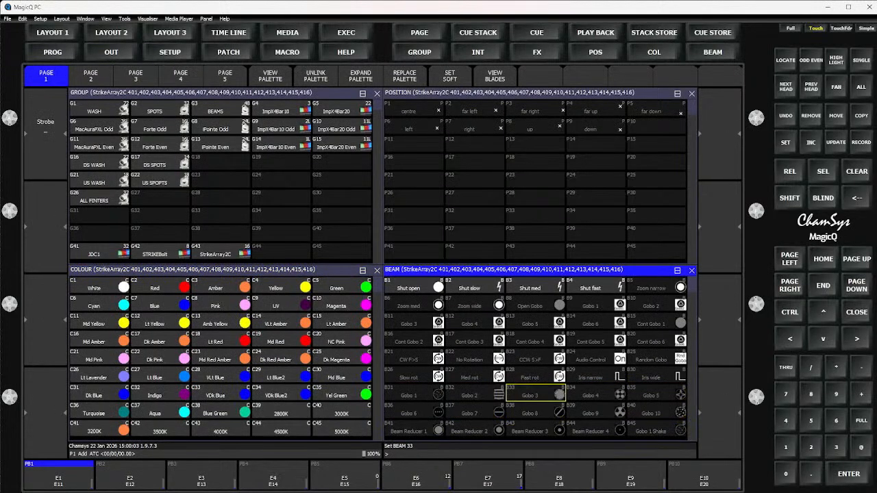
click(99, 128)
click(99, 110)
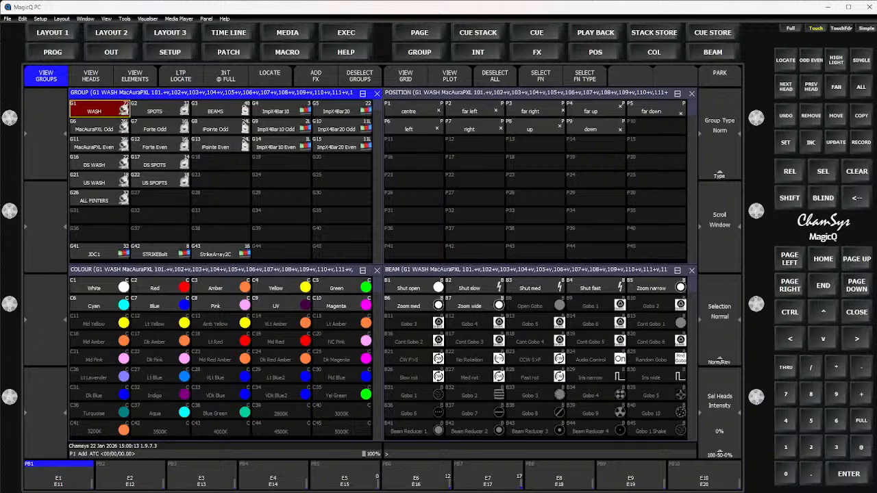
click(221, 109)
click(281, 108)
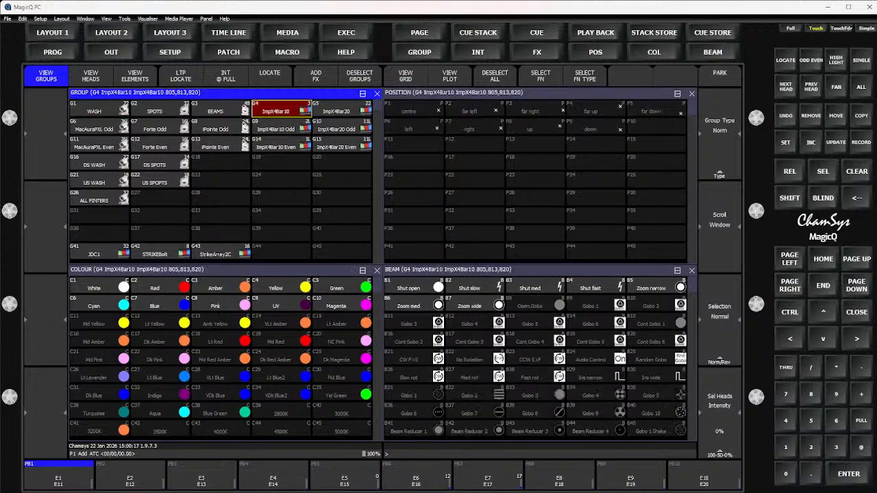
key(ctrl+BackSpace)
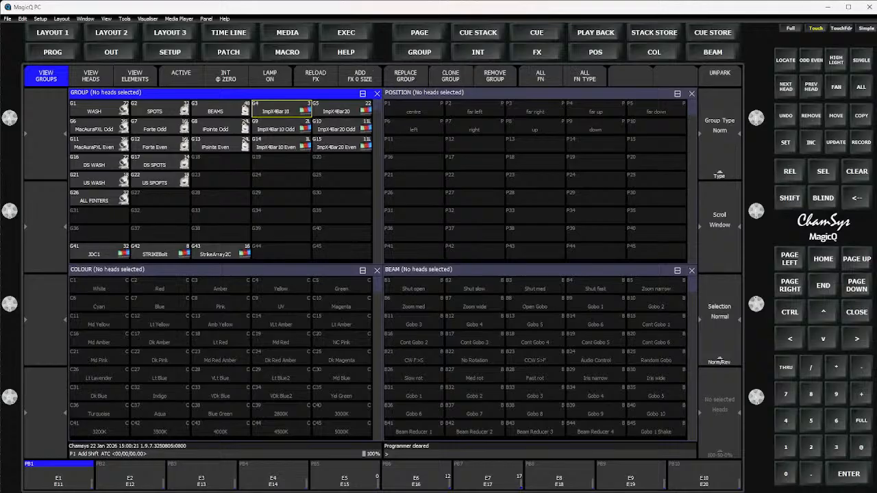
Step: Select the ImpX4Bar10 and ImpX4Bar20 groups together and record them as a new group named ALL BARS in slot G24
shift+click(281, 108)
shift+click(341, 108)
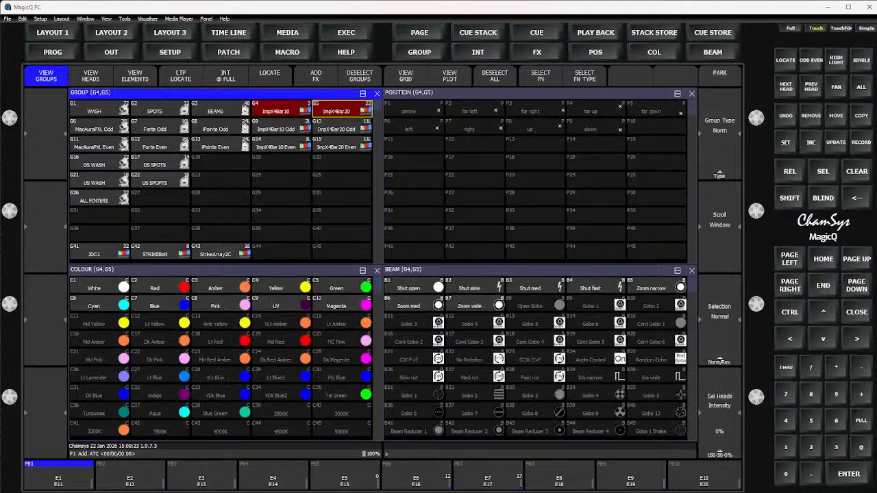
click(861, 142)
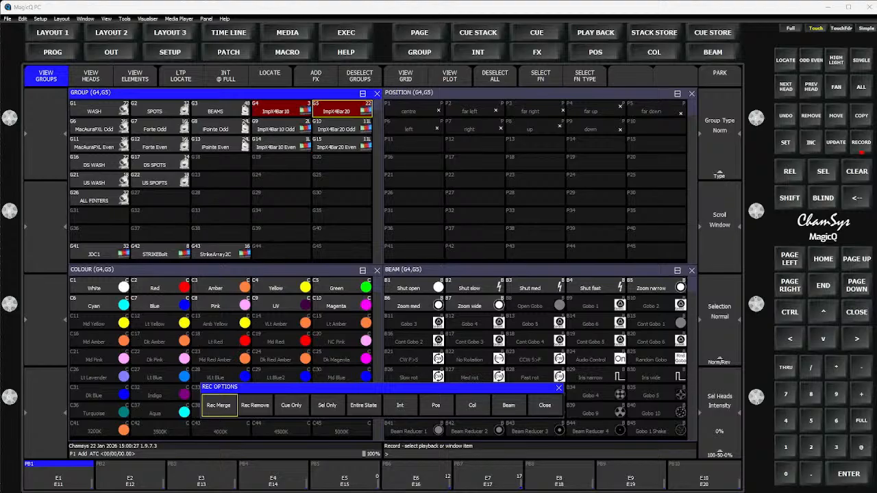
text(ALL BARS)
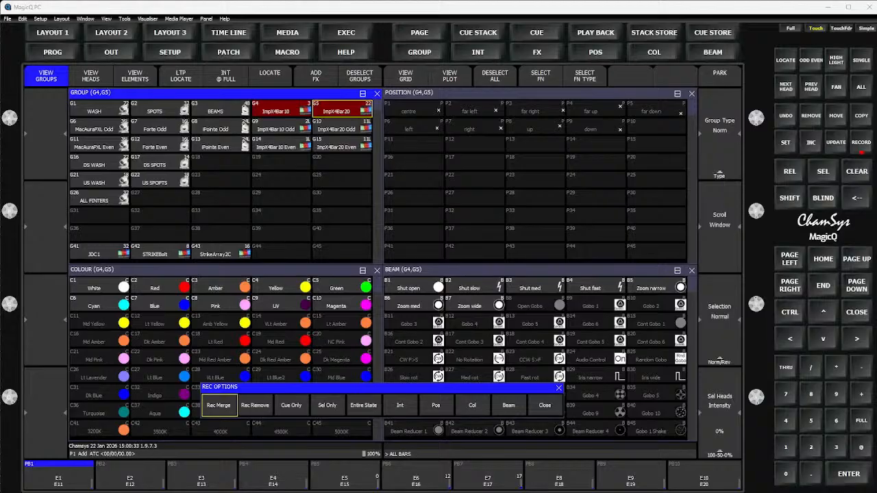
click(281, 180)
click(281, 180)
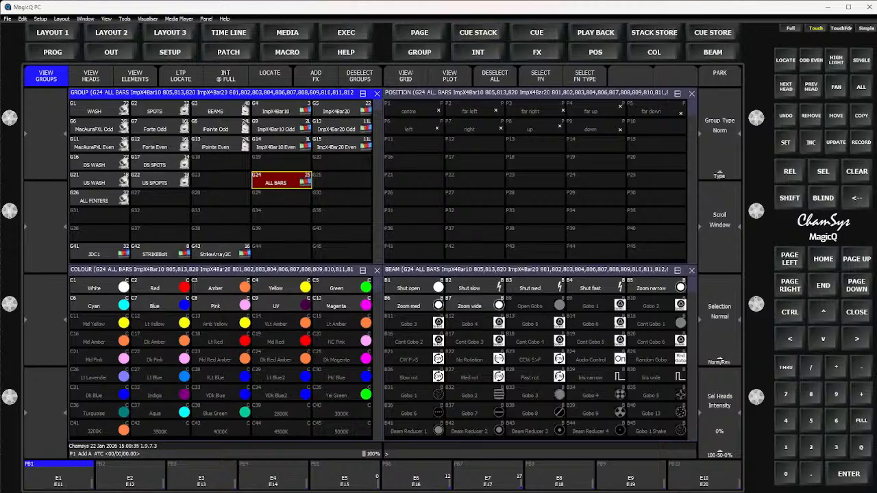
Step: Locate the ALL BARS group, step forward and back one head at a time to check the bar order, and clear the programmer
key(ctrl+l)
click(596, 234)
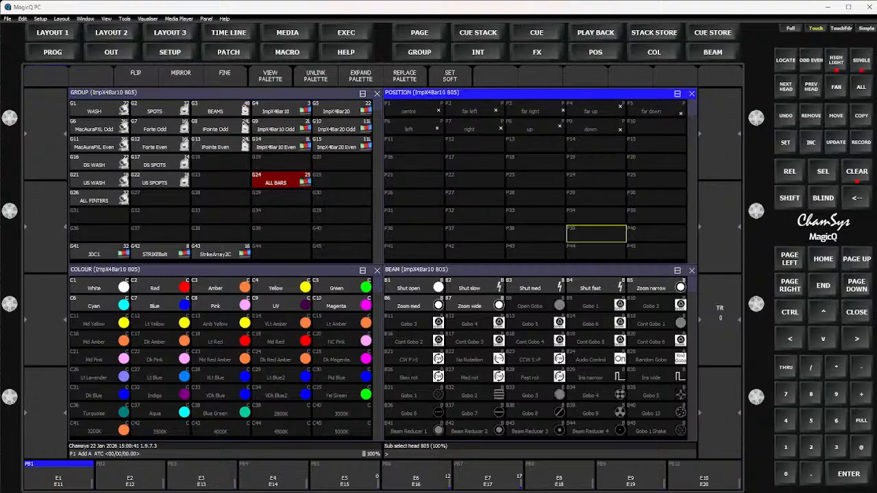
key(ctrl+n)
key(ctrl+n)
key(ctrl+n)
key(ctrl+n)
key(ctrl+n)
key(ctrl+n)
key(ctrl+n)
key(ctrl+n)
key(ctrl+n)
key(ctrl+n)
key(ctrl+n)
key(ctrl+p)
key(ctrl+p)
key(ctrl+p)
key(ctrl+p)
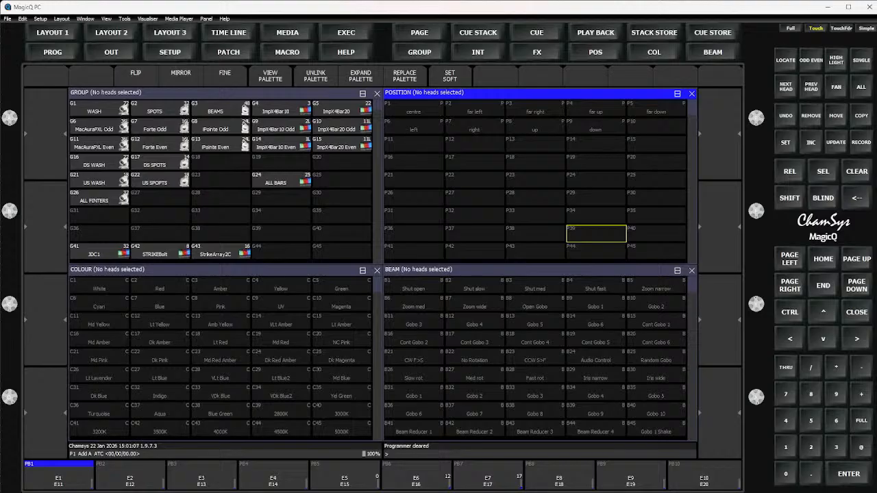
Step: Select heads 801 through 825 in numerical order and record them over the ALL BARS group, replacing its contents
text(801>825)
key(Return)
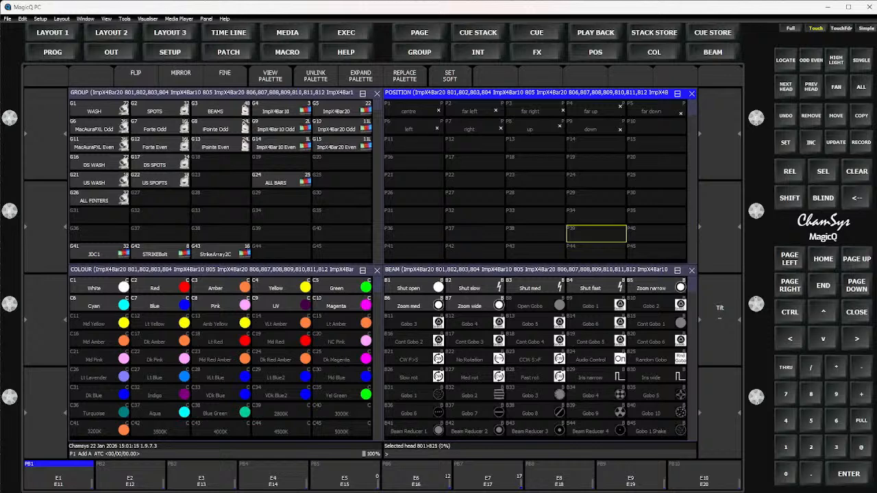
key(ctrl+r)
click(281, 180)
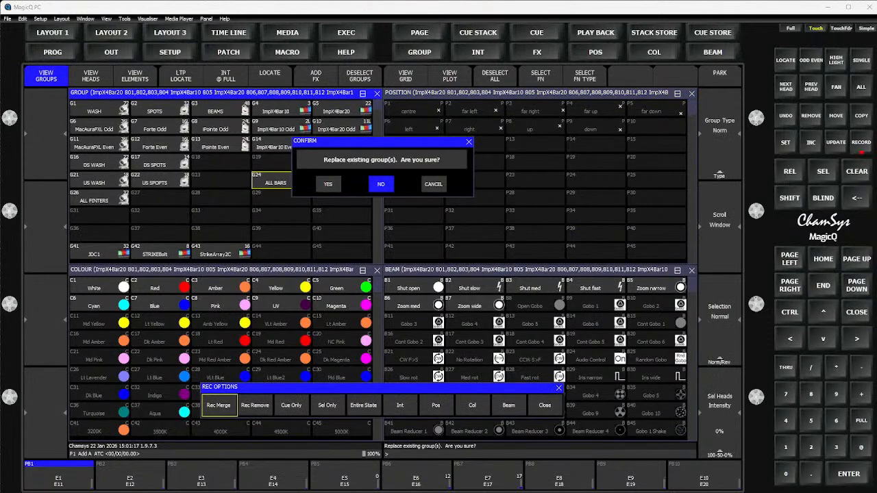
click(328, 183)
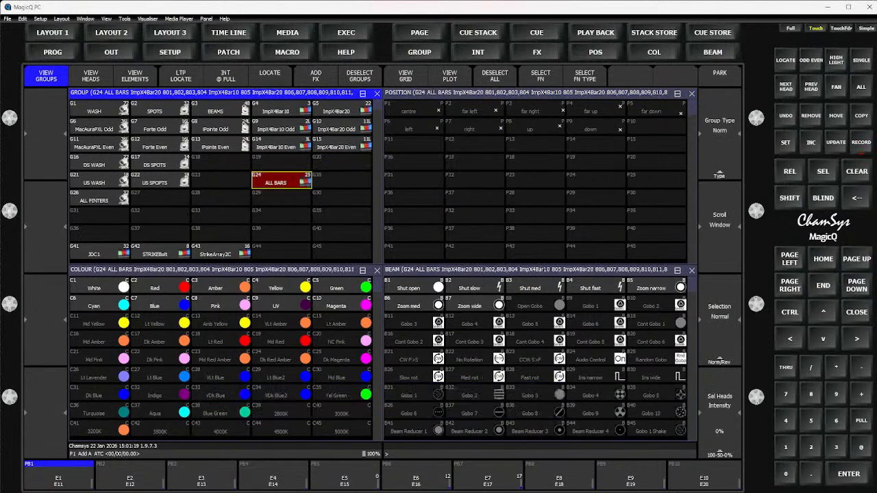
Step: Locate the replaced ALL BARS group, step through its first heads from 801 to check the order, and reselect all its heads
key(ctrl+l)
key(ctrl+n)
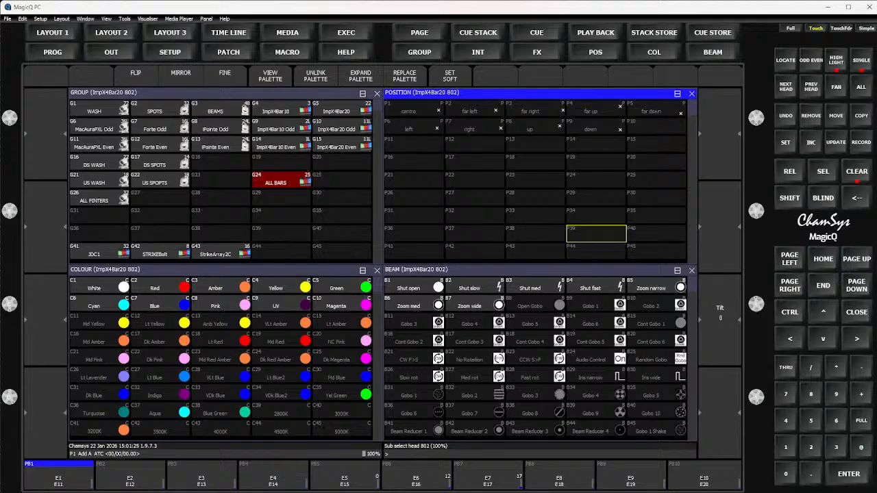
key(ctrl+n)
key(ctrl+n)
key(ctrl+n)
key(ctrl+n)
key(ctrl+a)
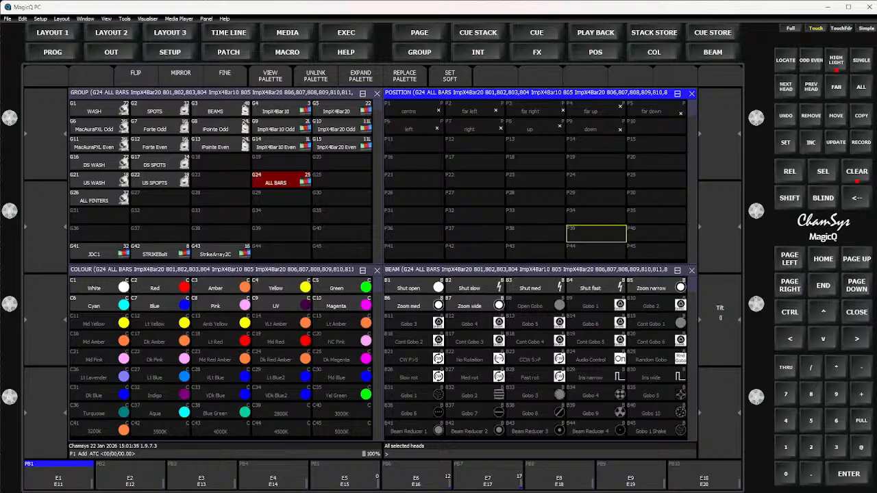
Step: Turn ALL BARS Red and vary the tilt up and down to check the bars' movement, and clear the programmer
text(2*2)
key(Return)
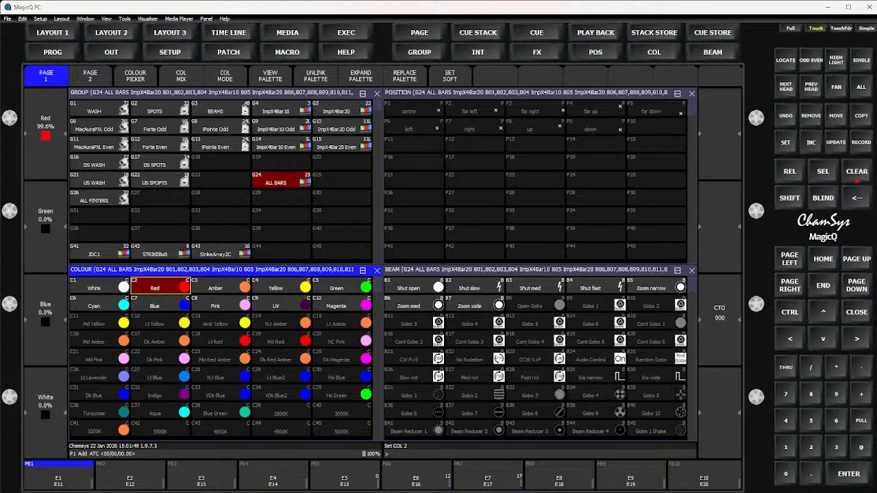
click(595, 233)
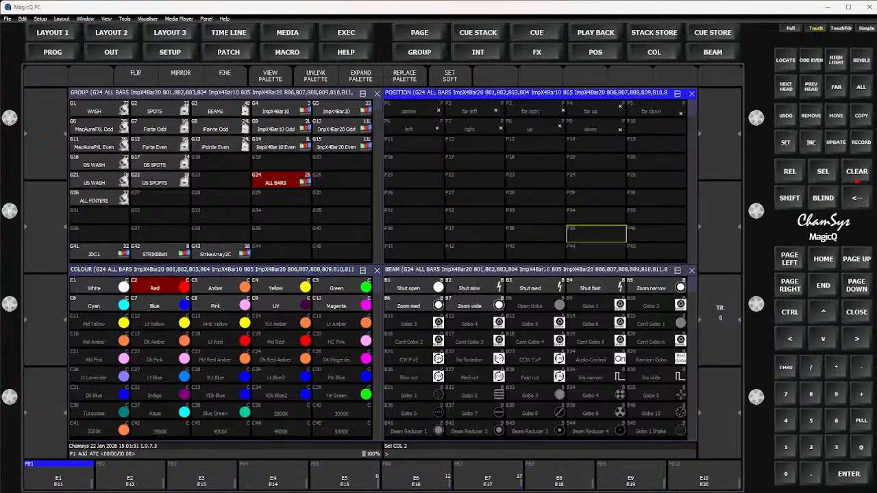
scroll(719, 313, up, 8)
scroll(720, 313, down, 2)
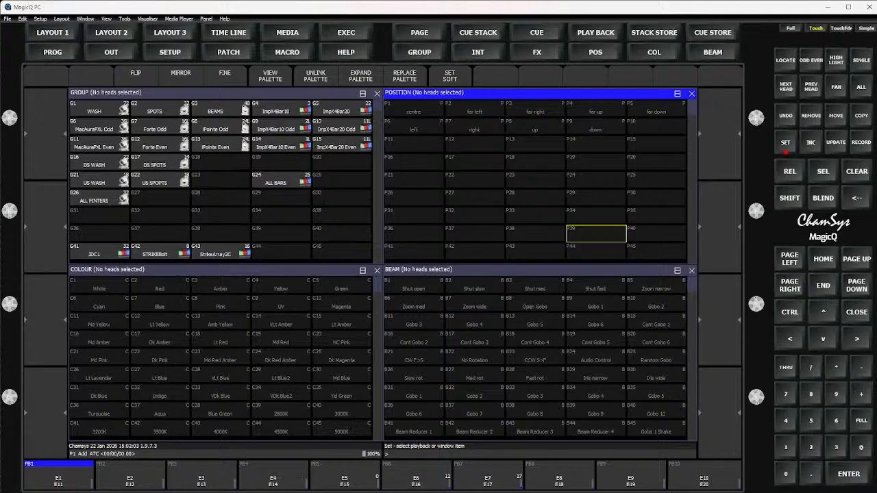
click(99, 108)
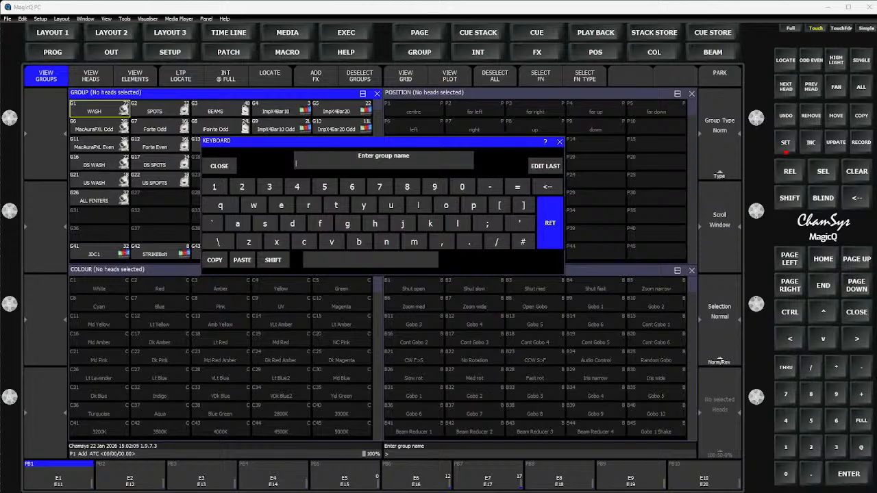
key(Escape)
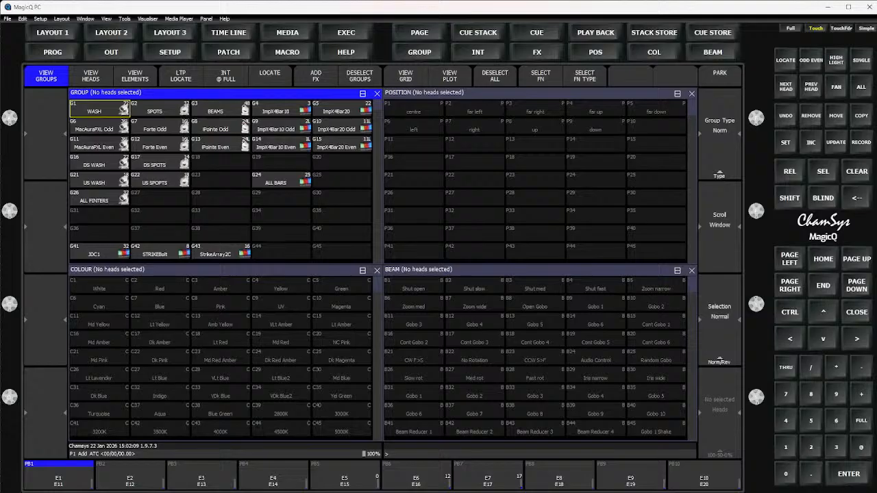
click(99, 108)
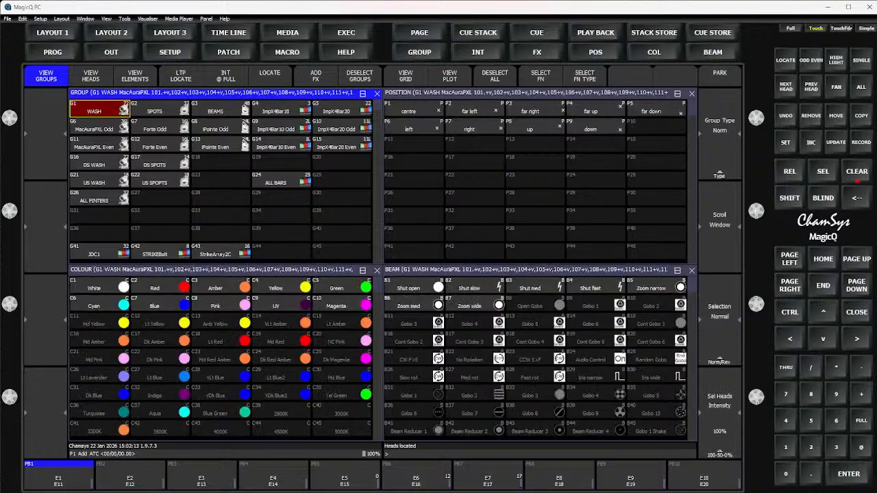
key(ctrl+BackSpace)
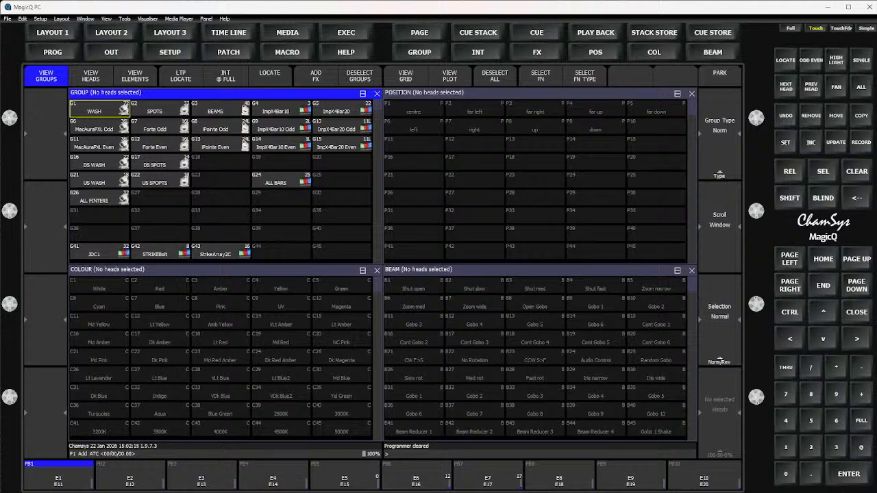
Step: Locate the DS WASH group and set the tilt of all its heads to -22
click(100, 162)
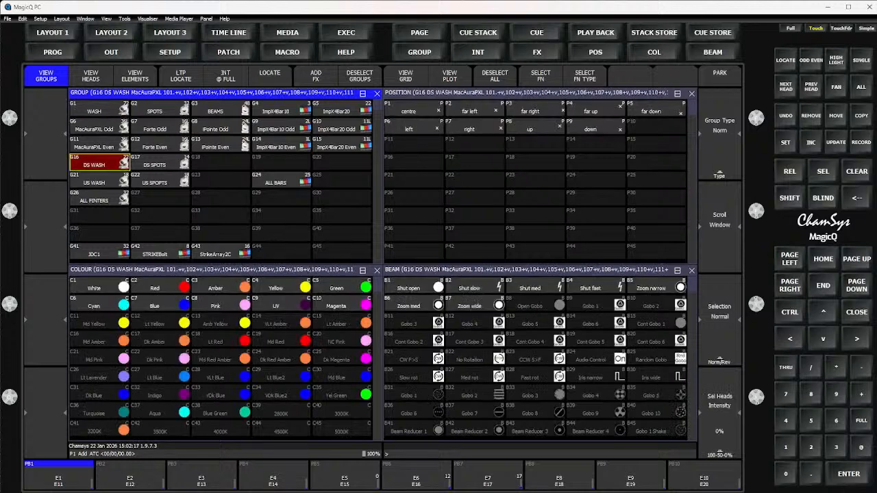
key(ctrl+l)
click(414, 180)
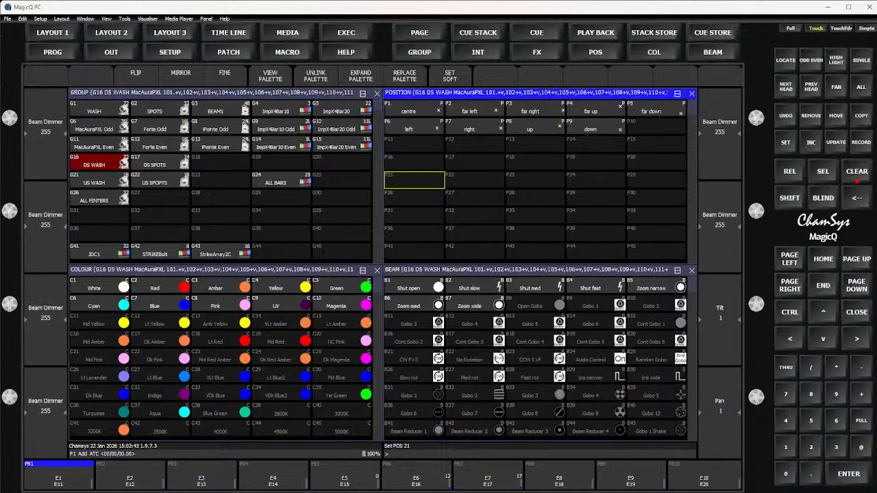
scroll(756, 304, down, 10)
scroll(755, 303, down, 5)
scroll(756, 304, up, 1)
Step: Step through the DS WASH heads one at a time from 101 to 122, focusing each head's position, and reselect all of them
key(ctrl+n)
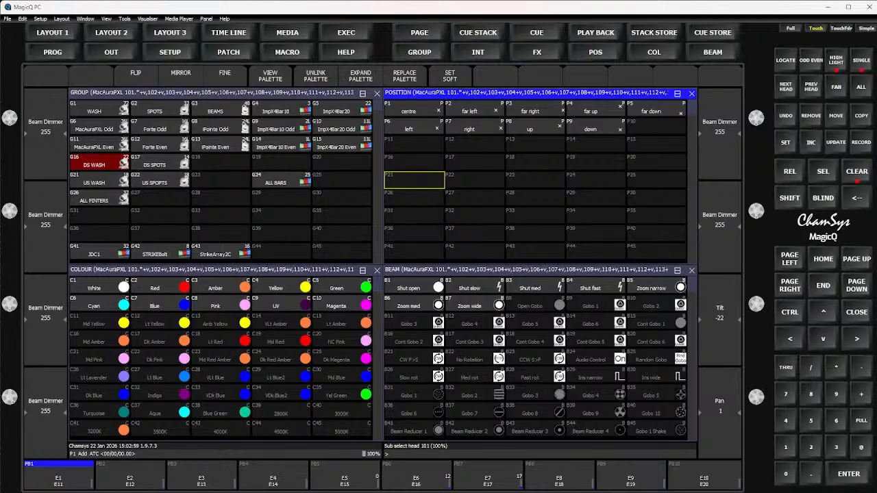
key(ctrl+n)
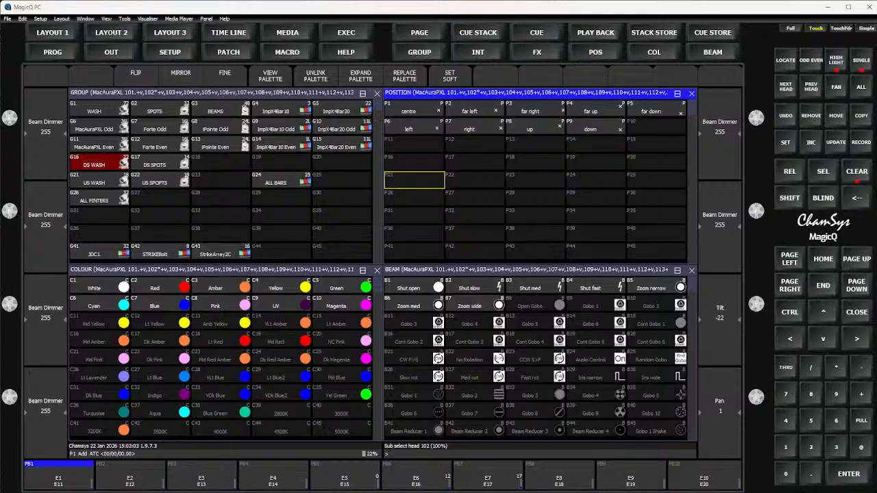
key(ctrl+n)
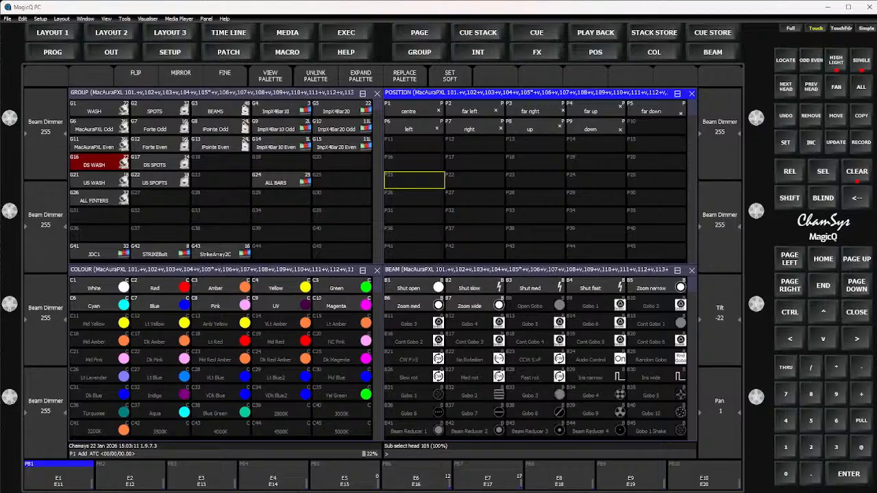
key(ctrl+Right)
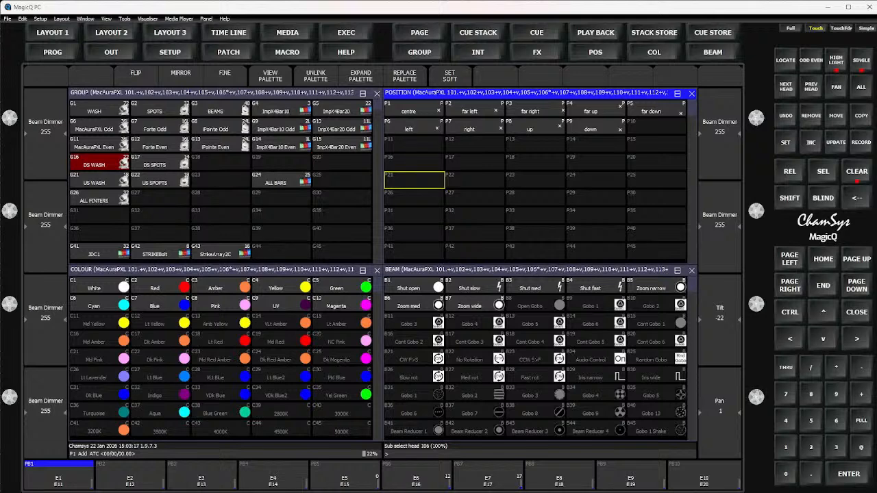
key(ctrl+Right)
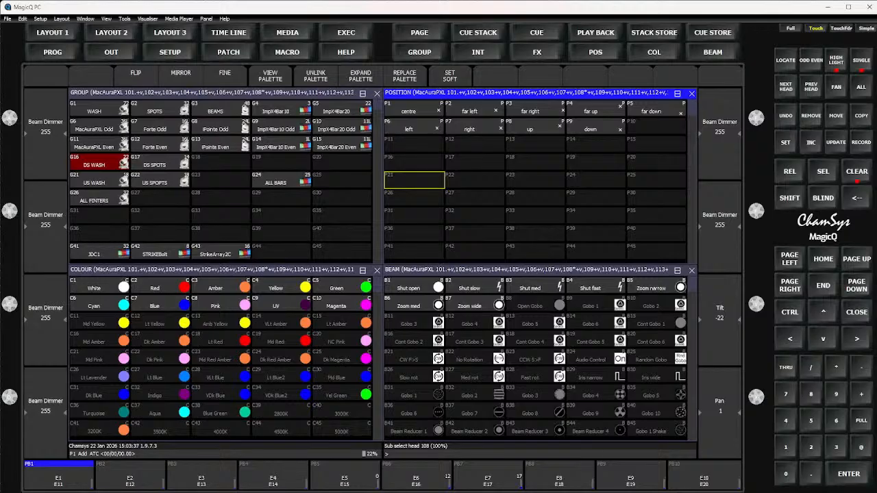
key(ctrl+Right)
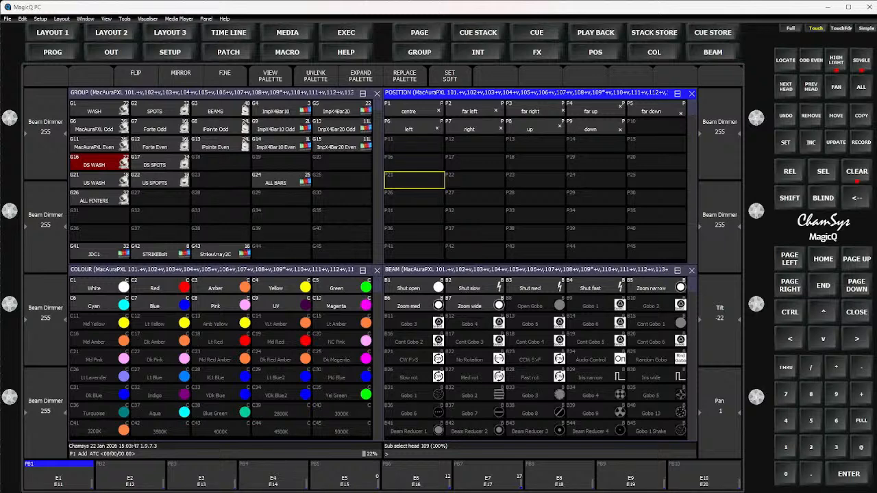
key(Right)
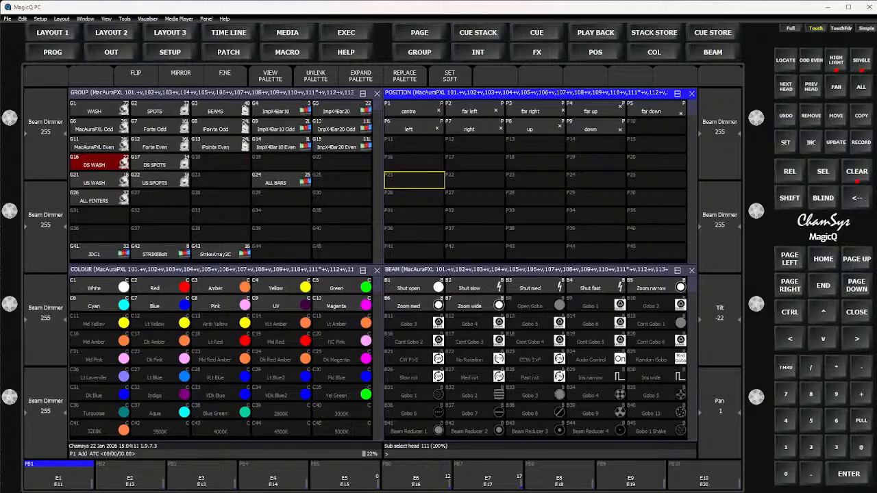
key(Right)
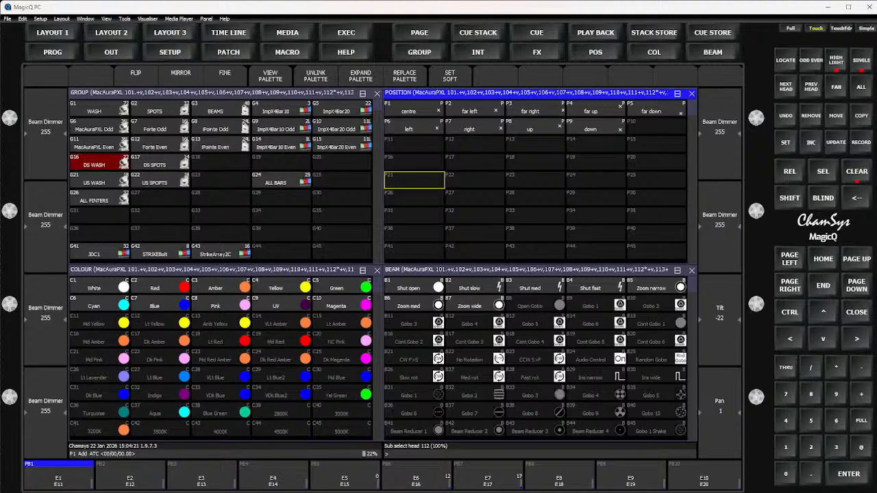
key(Right)
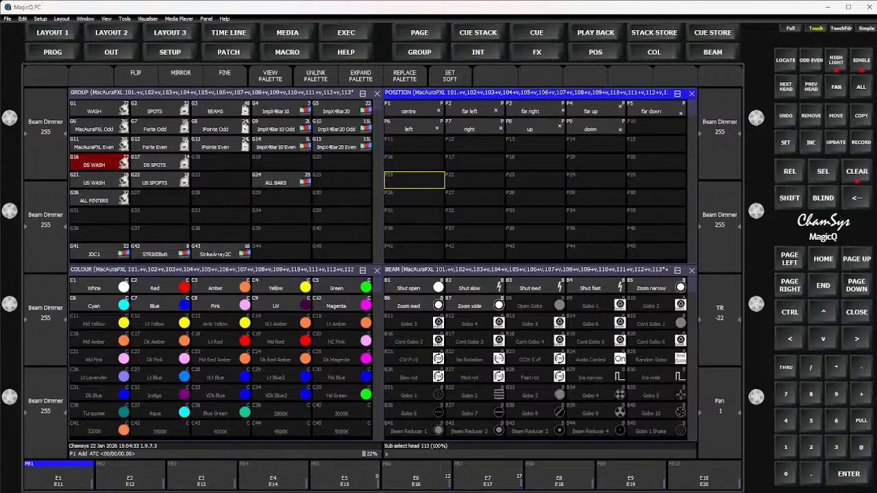
key(Right)
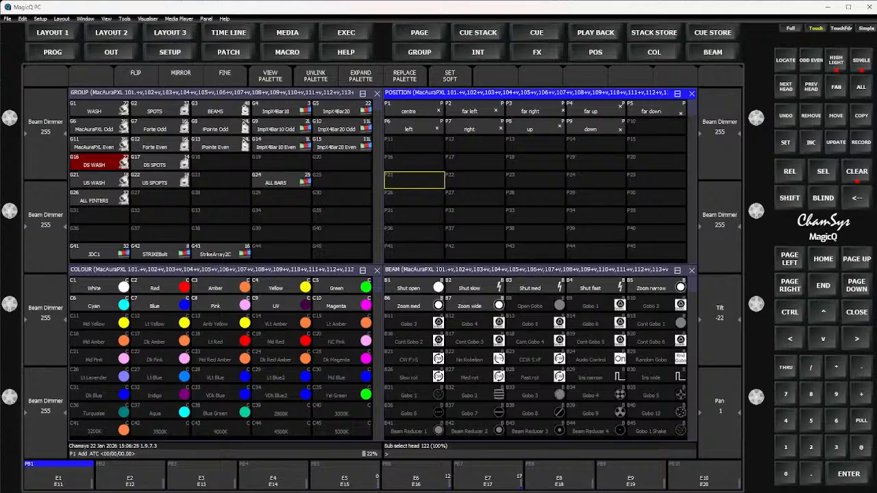
key(ctrl+a)
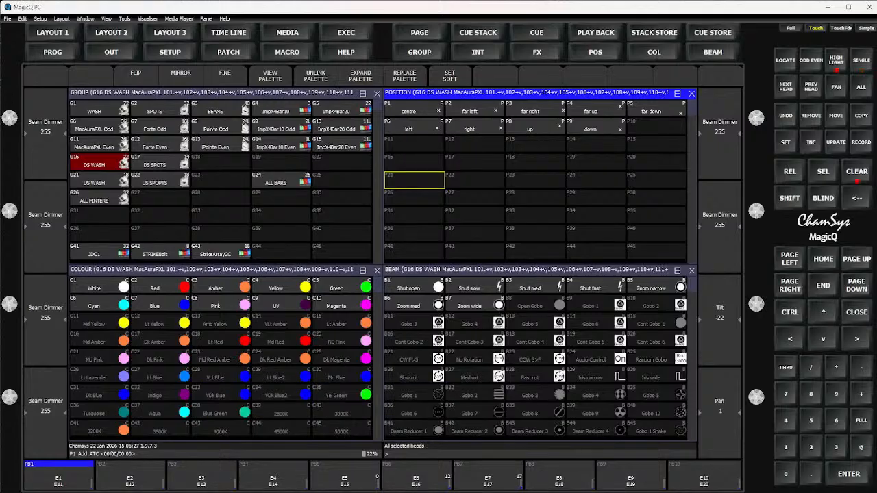
Step: Record the DS WASH focus as a position palette in slot P21 and clear the programmer
key(ctrl+r)
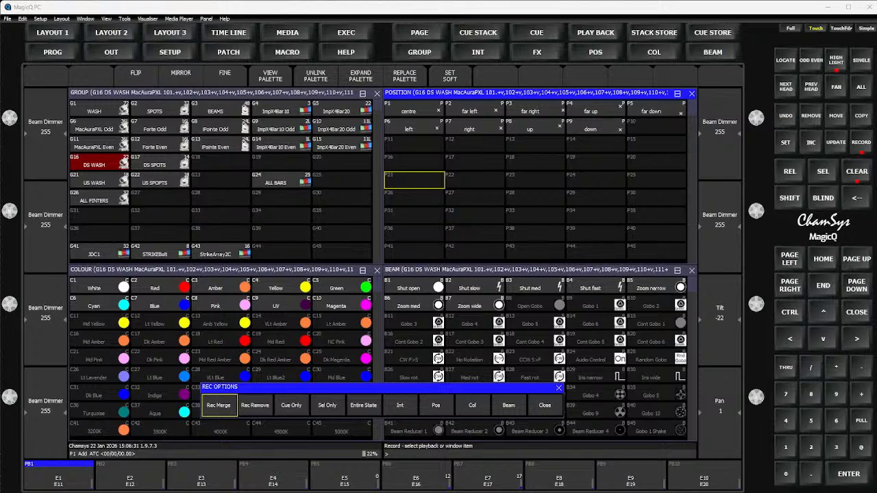
click(414, 180)
click(414, 161)
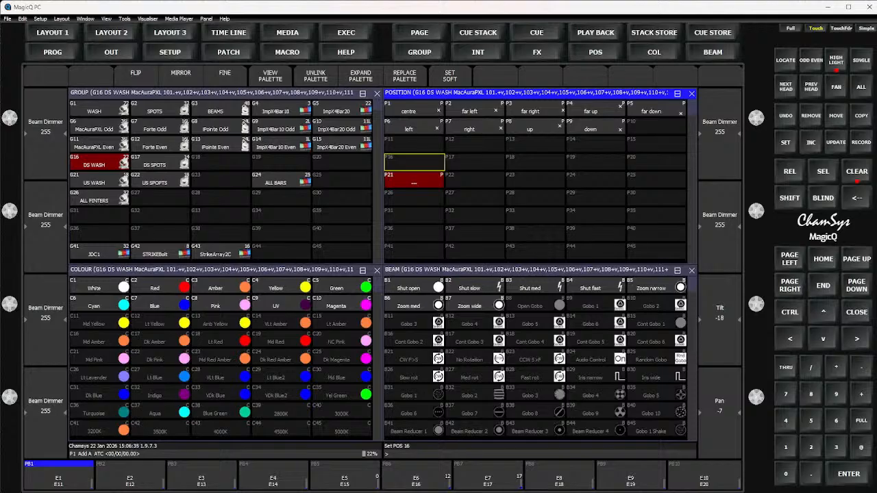
key(ctrl+BackSpace)
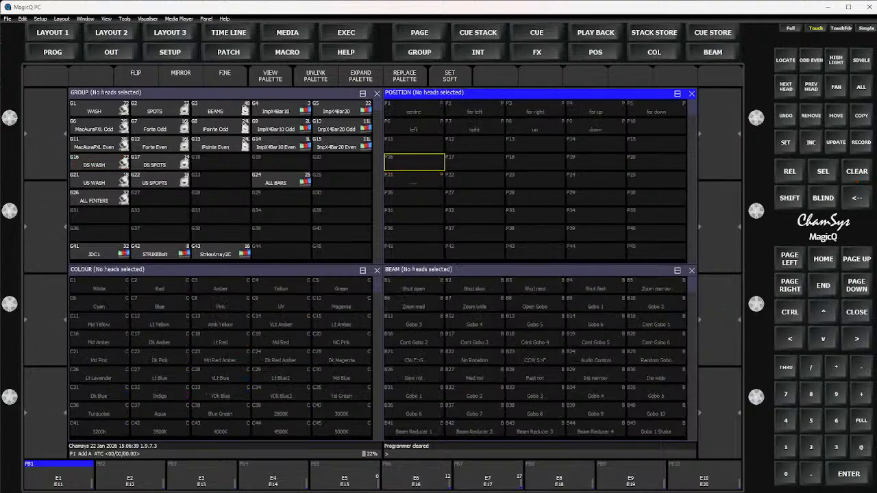
Step: Record a position palette for the WASH group in slot P16 and name it WASH
click(99, 108)
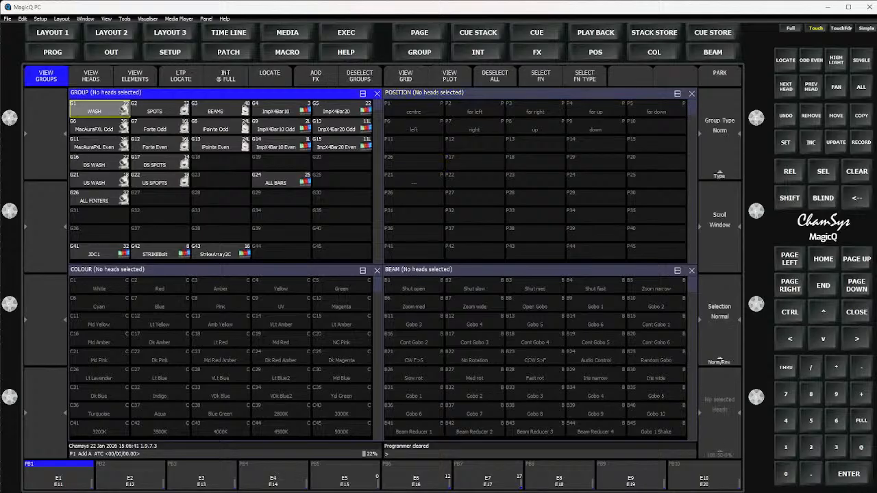
key(ctrl+r)
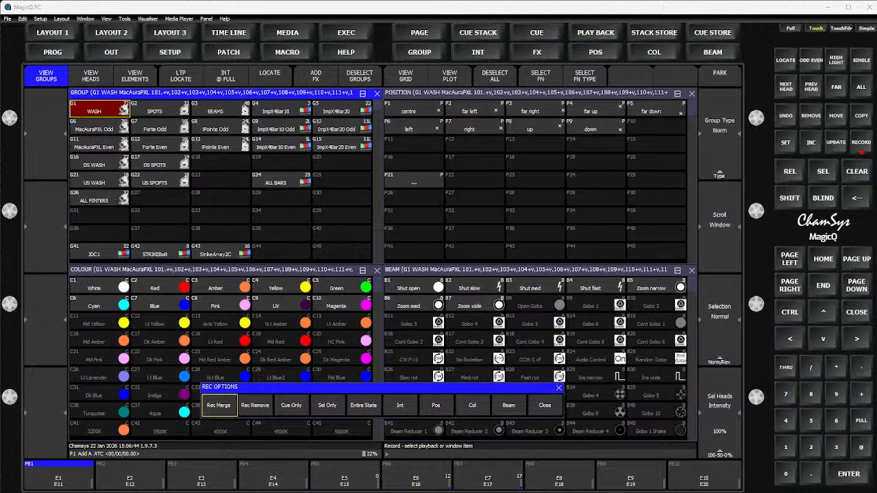
click(414, 162)
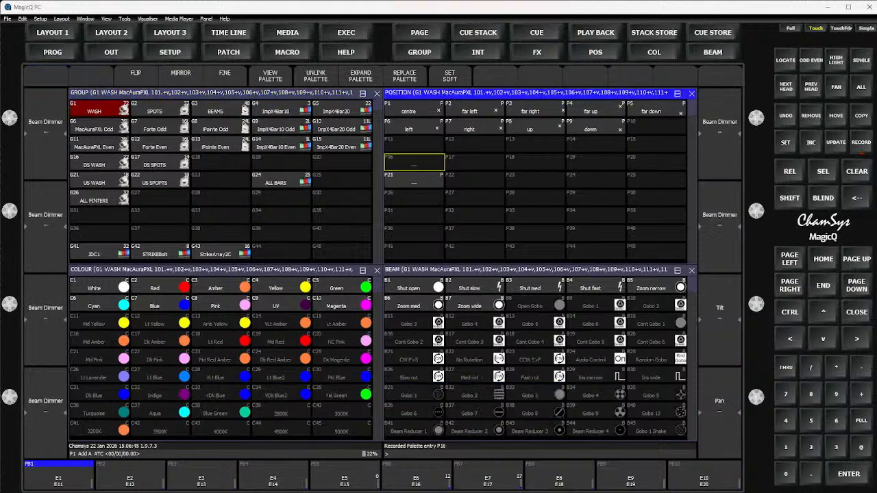
text(WAS)
click(94, 108)
click(414, 162)
click(474, 162)
click(414, 180)
click(414, 161)
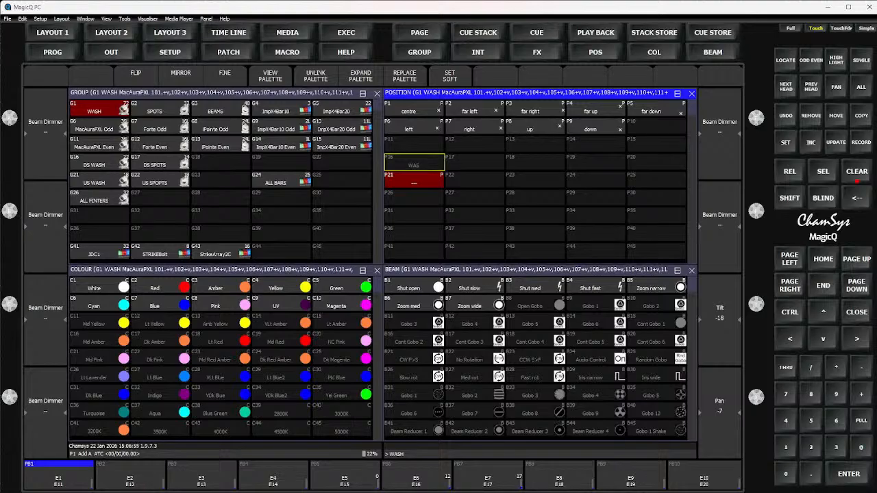
key(Return)
Step: Name the position palette in slot P21 SR
click(414, 180)
text(SR)
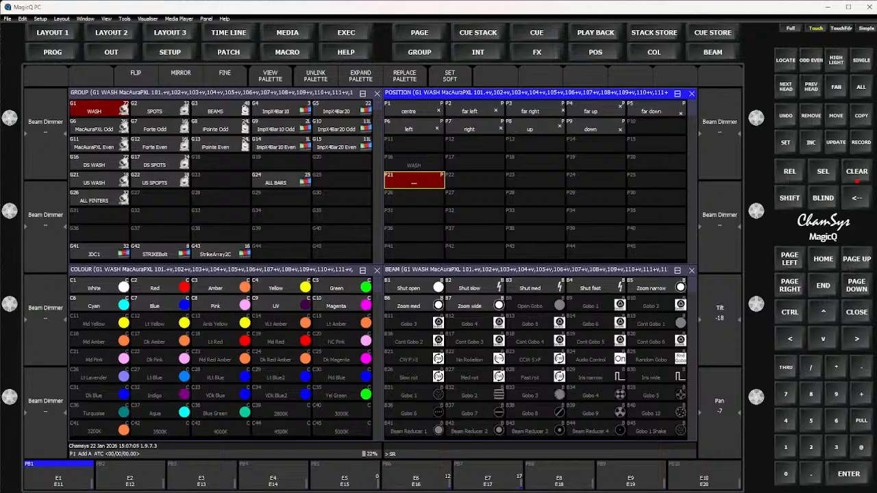
key(Return)
click(475, 179)
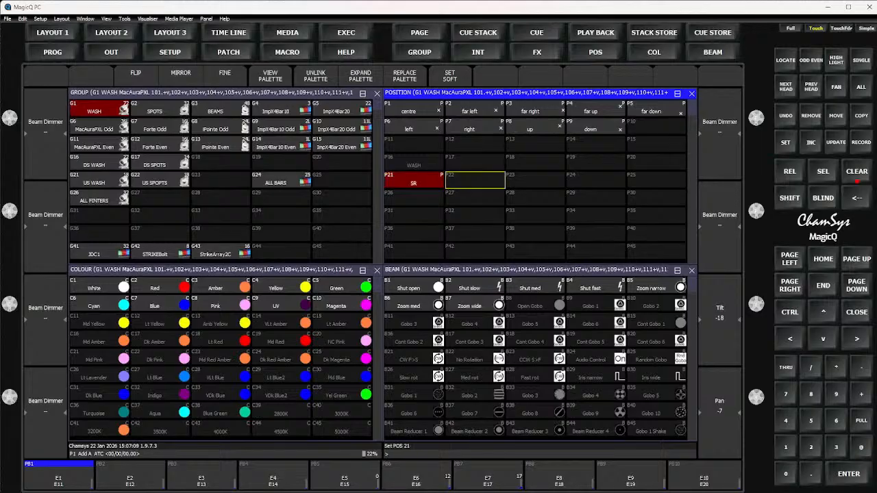
Step: Toggle the intensity of the WASH group's heads and clear the programmer
click(99, 108)
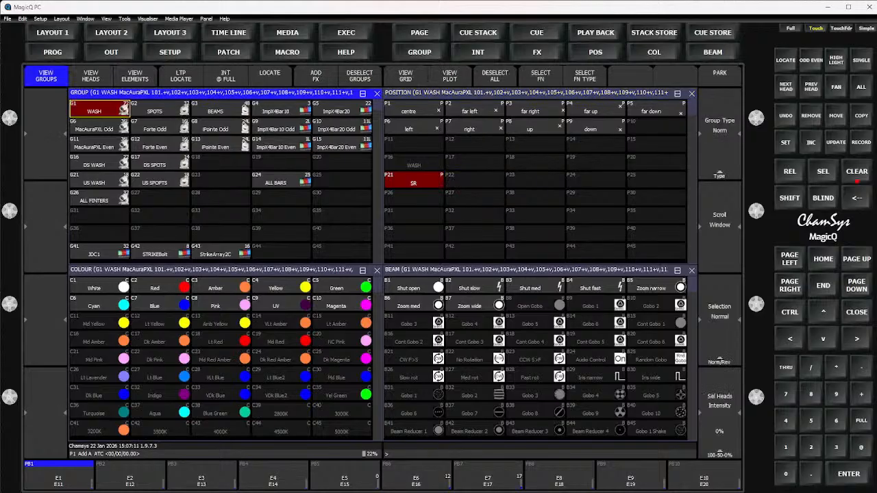
key(shift)
text(@@)
key(ctrl+BackSpace)
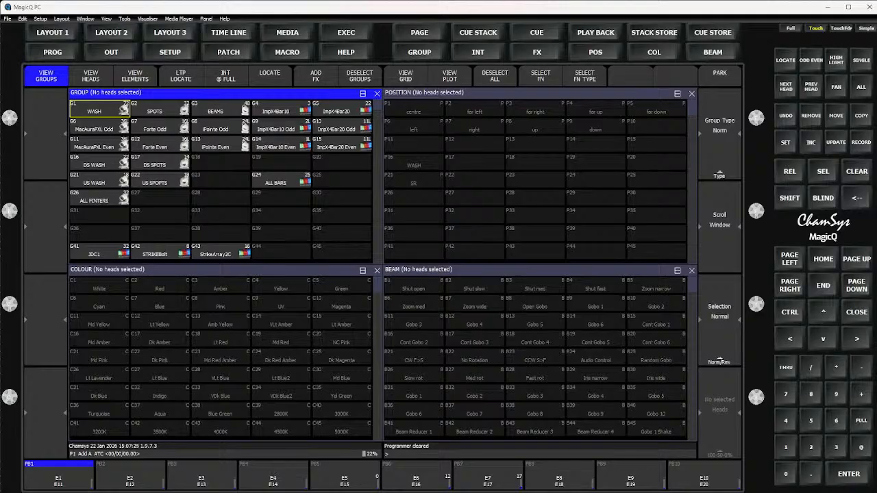
Step: Bring the DS WASH heads to full intensity, apply the SR position palette and set their pan to 54
click(99, 162)
text(@@)
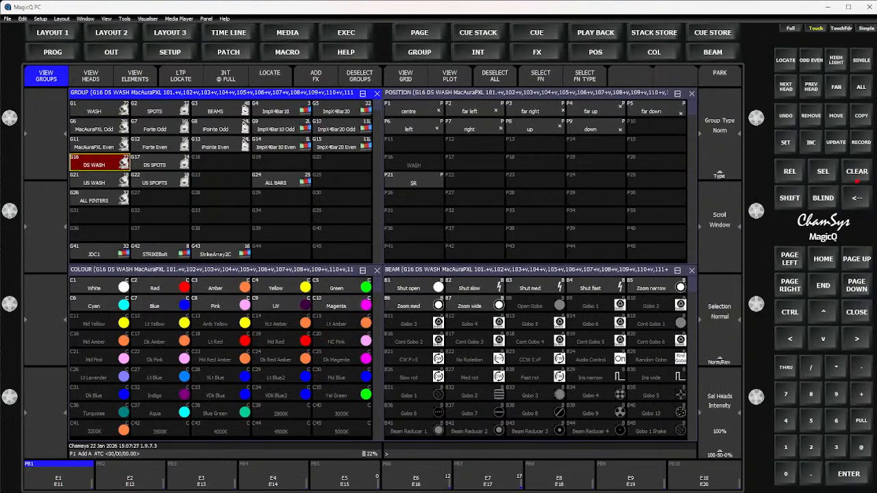
click(414, 179)
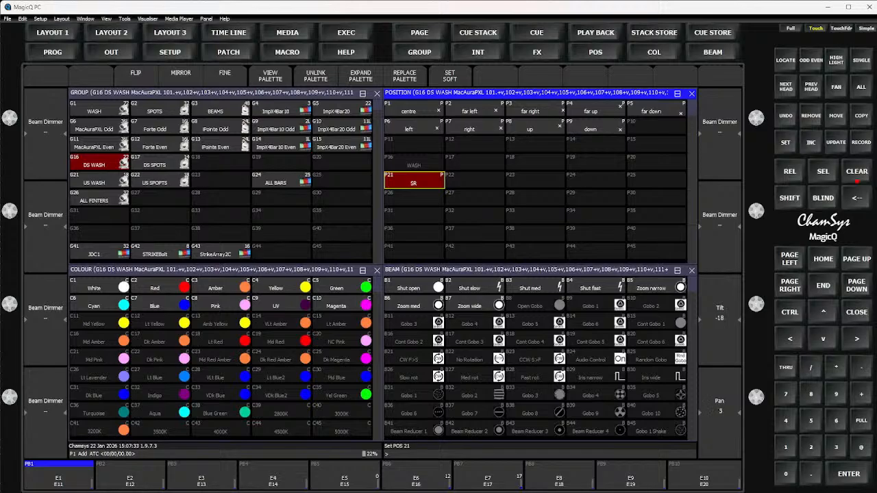
scroll(756, 397, up, 5)
scroll(720, 411, down, 4)
scroll(720, 412, up, 10)
Step: Step through the DS WASH heads one at a time from 101 onwards, refocusing each head's position, and reselect all of them
key(n)
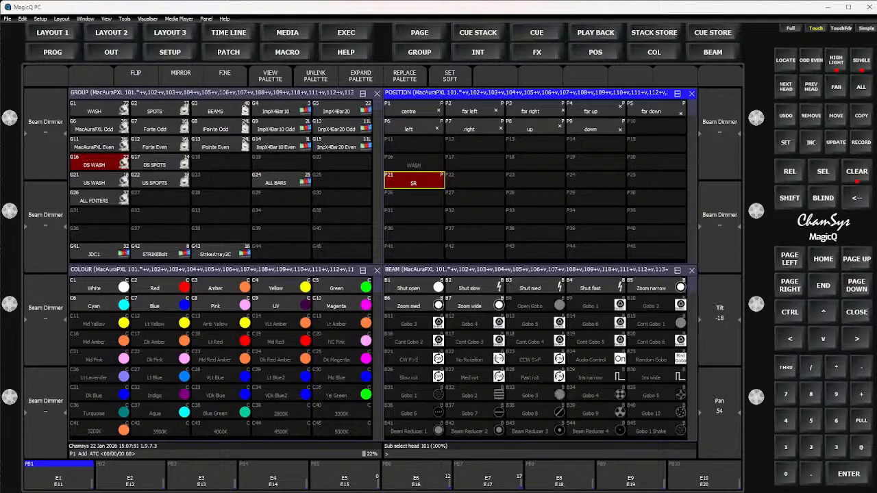
key(n)
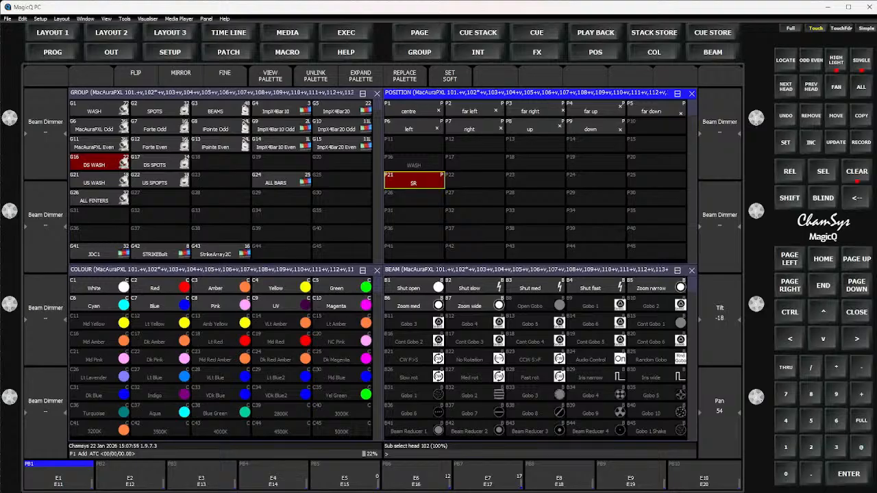
key(n)
key(n)
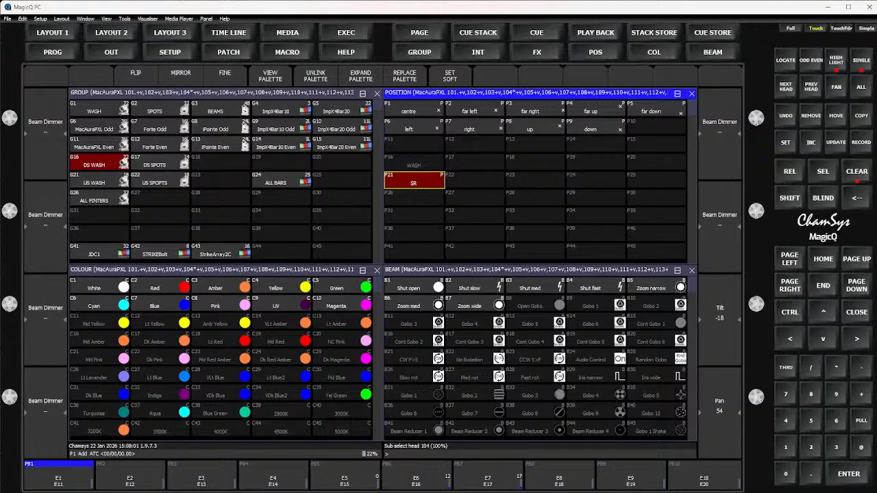
key(n)
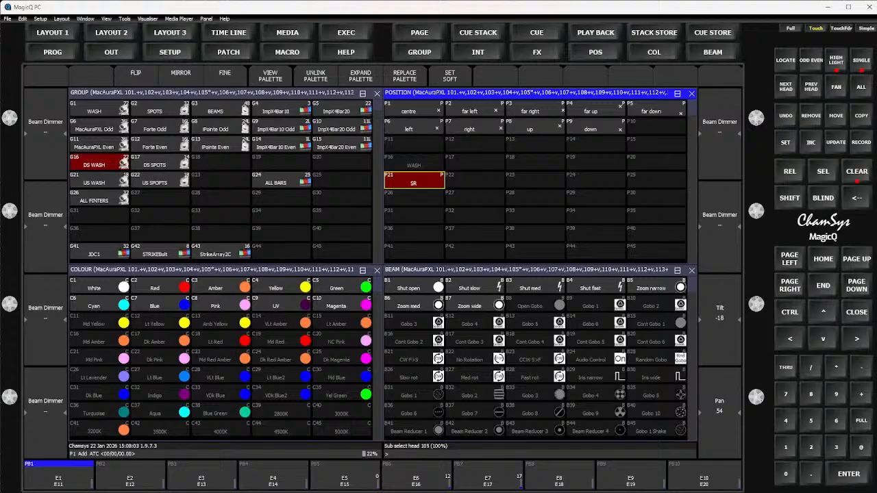
key(n)
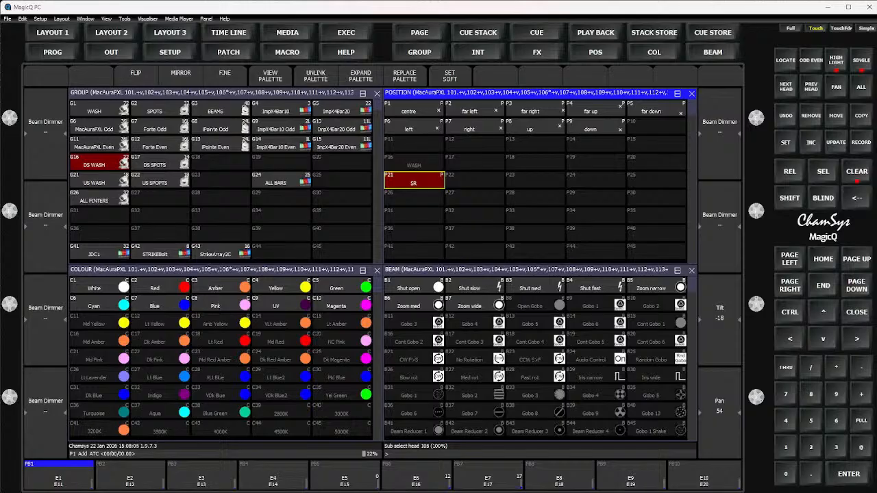
key(n)
key(n)
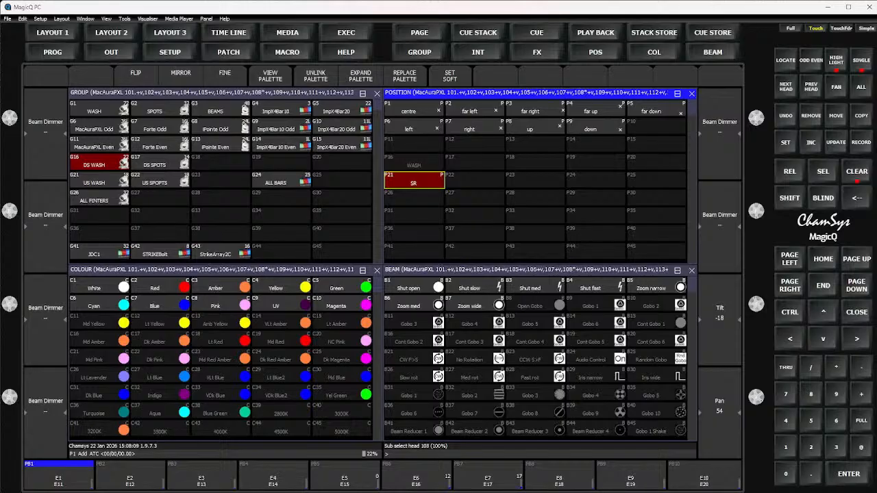
key(n)
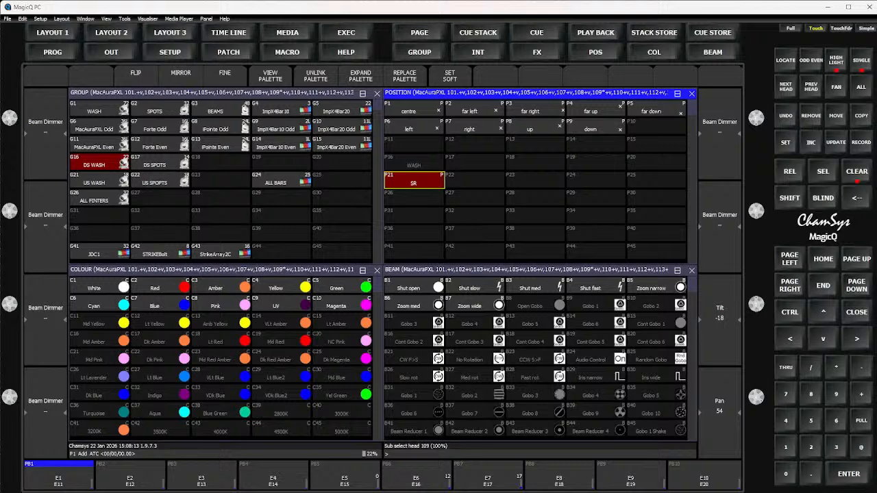
key(n)
key(n)
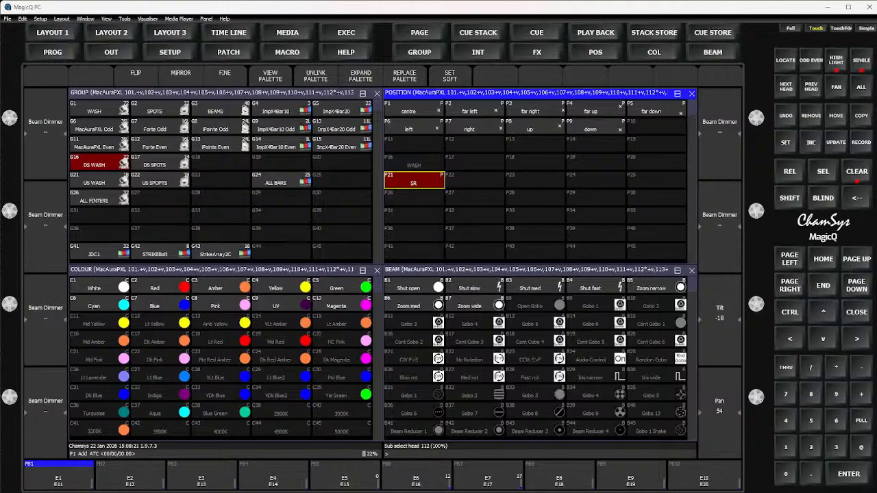
key(n)
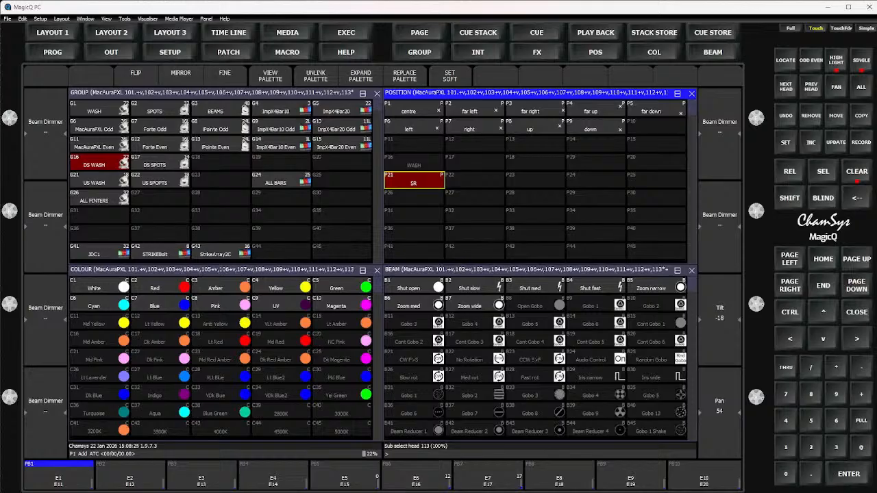
key(n)
key(ctrl+Right)
key(ctrl+Up)
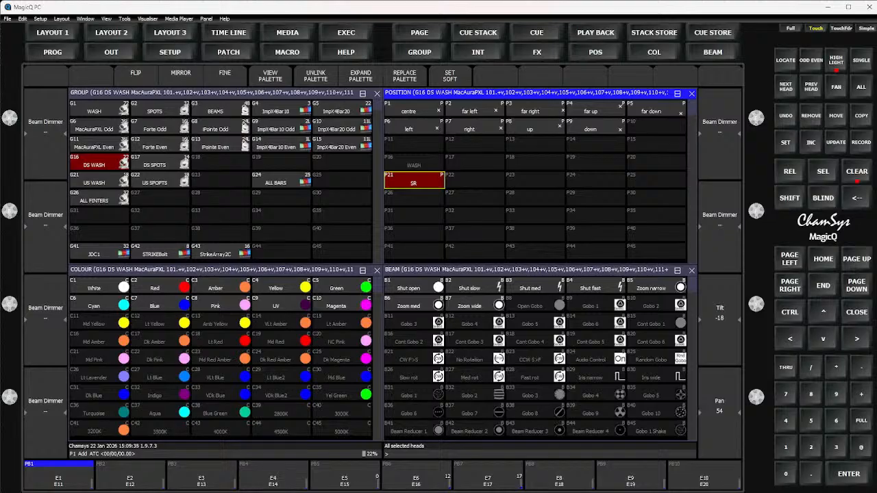
Step: Record the DS WASH focus as a position palette in slot P22 and name it CST
key(ctrl+r)
click(474, 179)
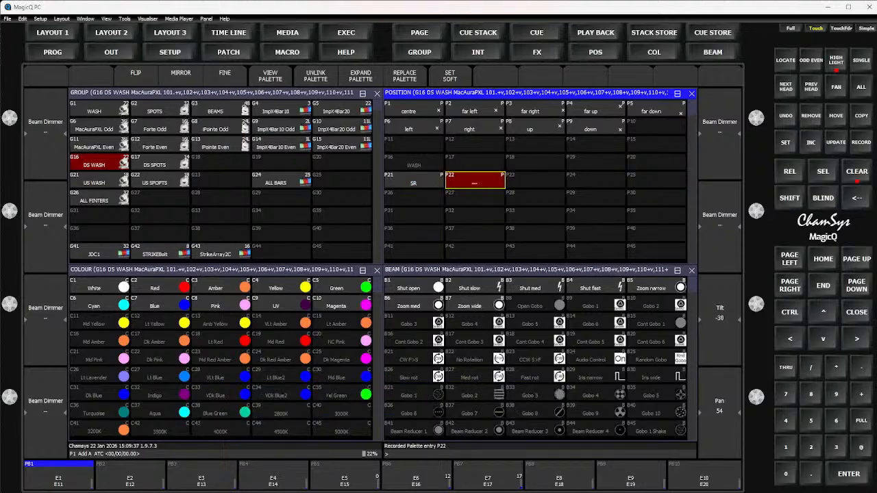
text(CST)
key(Return)
Step: Swing the pan of all DS WASH heads from the CST focus towards the stage-left area
scroll(757, 398, down, 5)
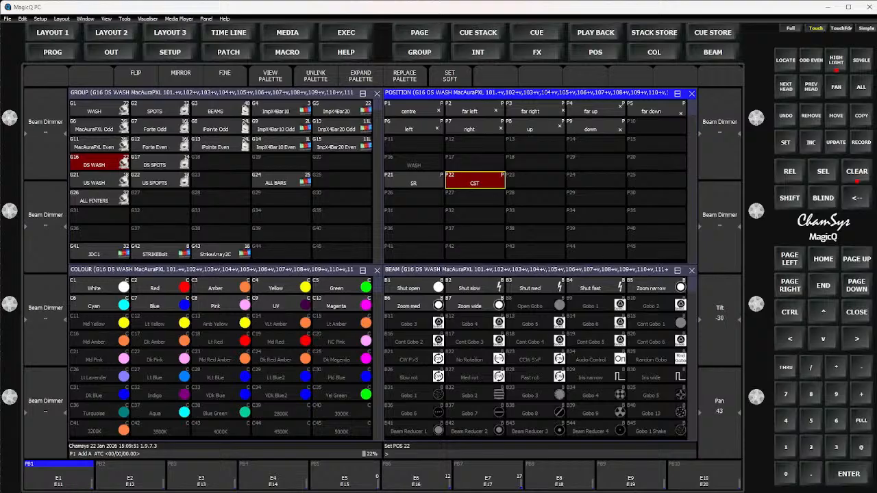
scroll(757, 398, down, 5)
scroll(757, 397, down, 3)
scroll(756, 398, up, 15)
scroll(757, 397, up, 3)
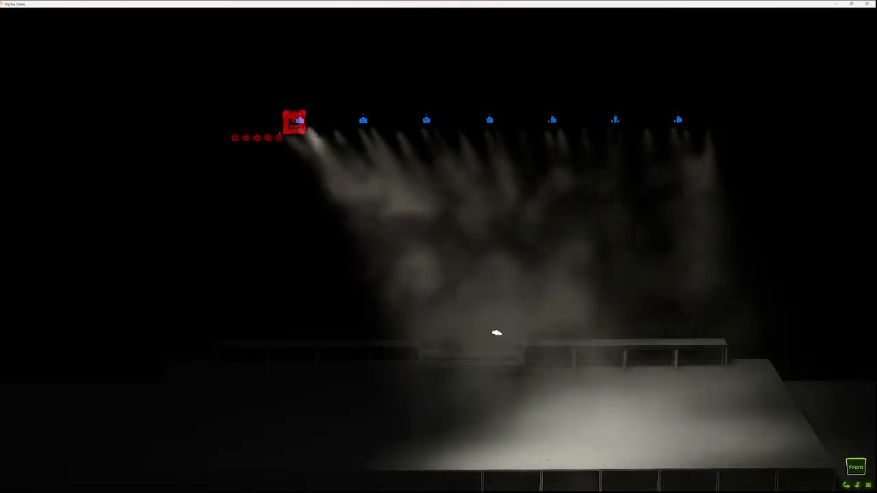
Step: Step through the DS WASH heads in the visualiser, focusing each one on the stage-left area, and reselect all of them
key(Right)
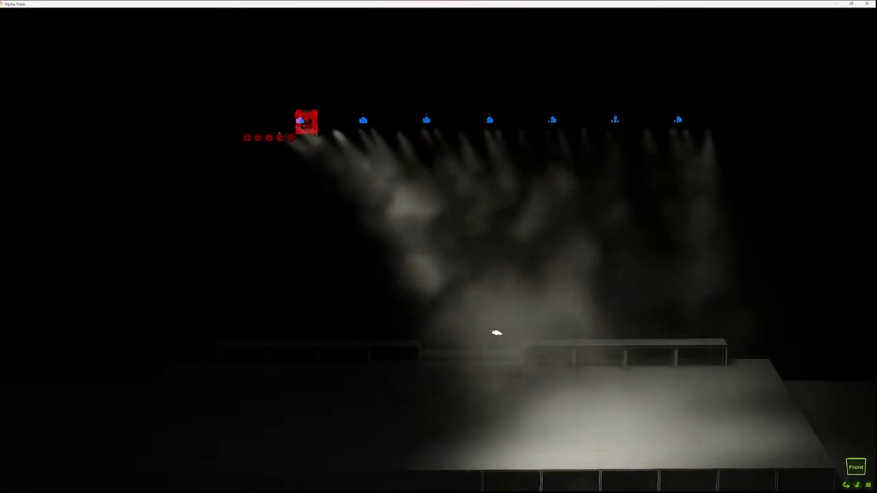
key(Right)
key(Right)
key(Right)
key(Right)
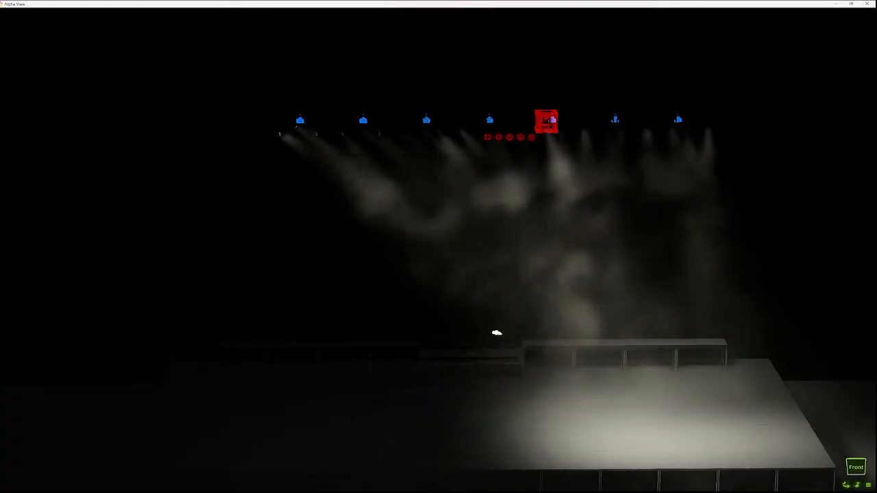
key(ctrl+a)
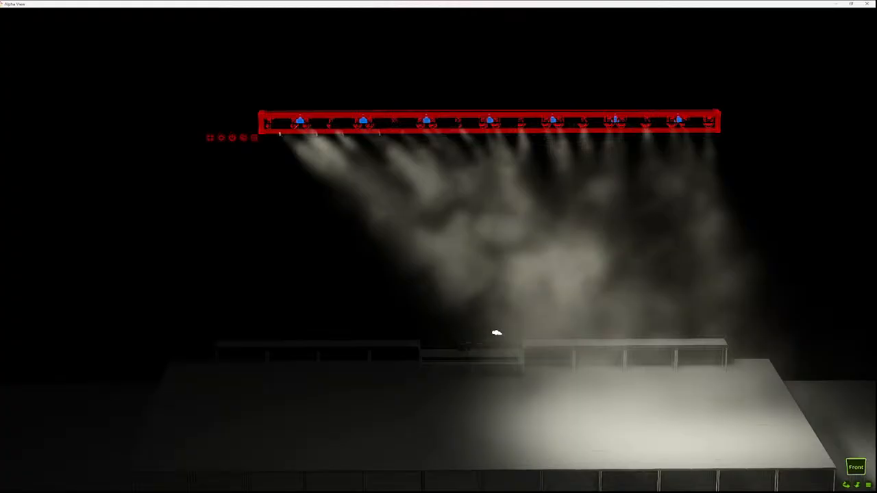
key(Escape)
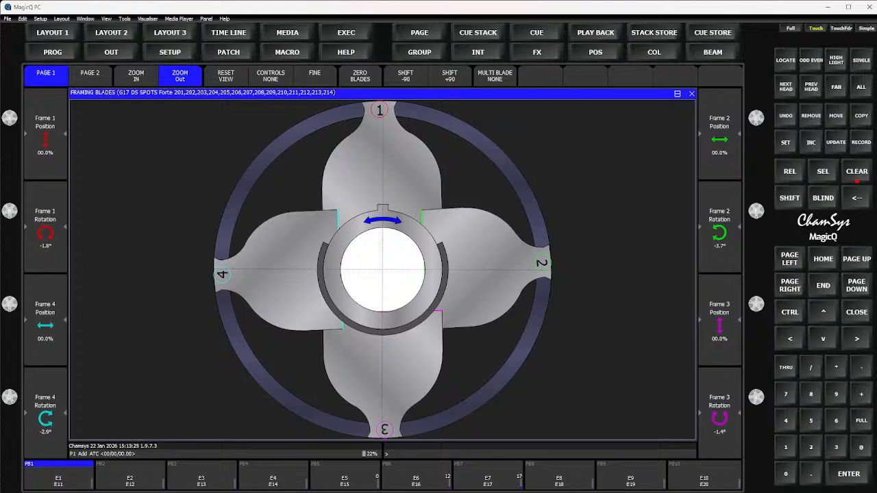
Step: Open the framing blades of the DS SPOTS group and try out their rotation, multi-blade and second-page controls
click(52, 32)
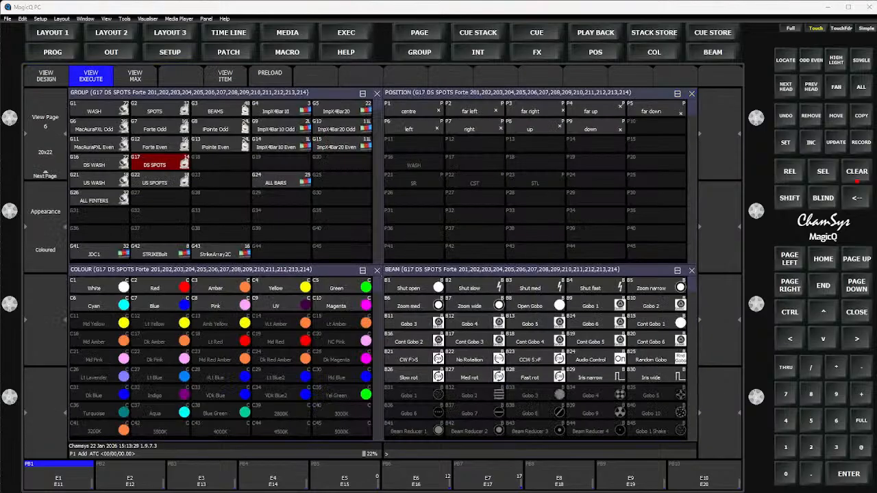
click(160, 161)
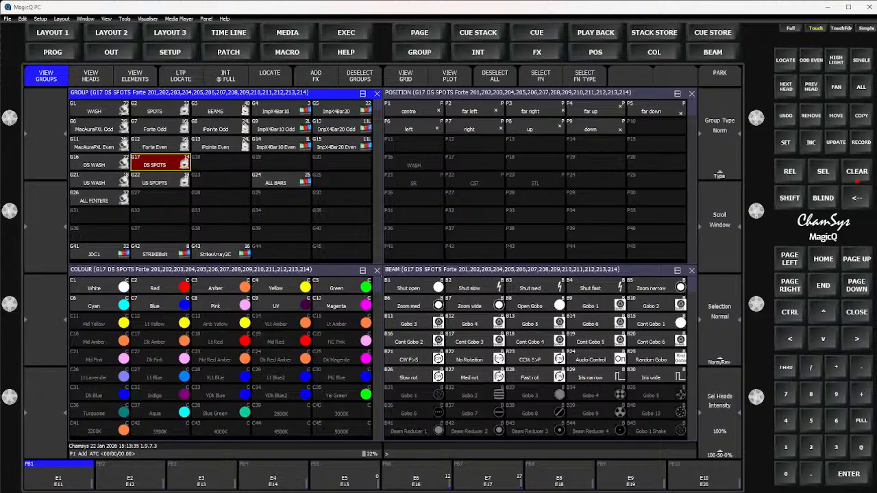
click(414, 288)
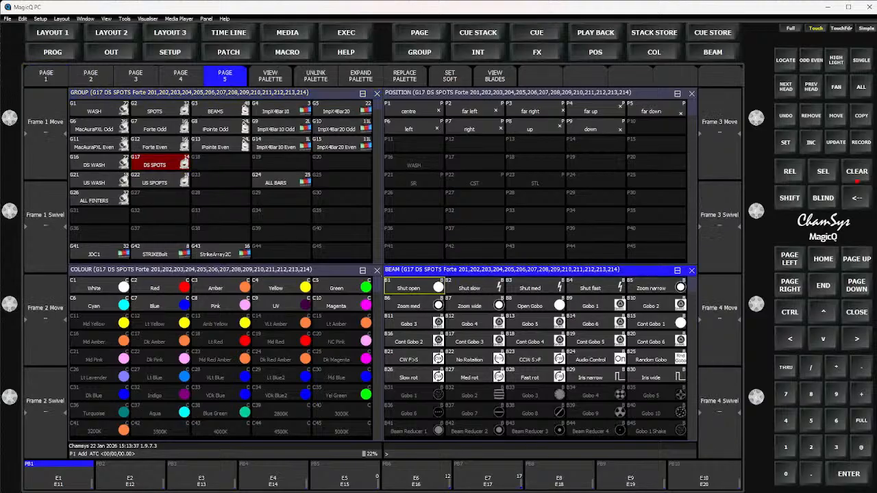
click(495, 76)
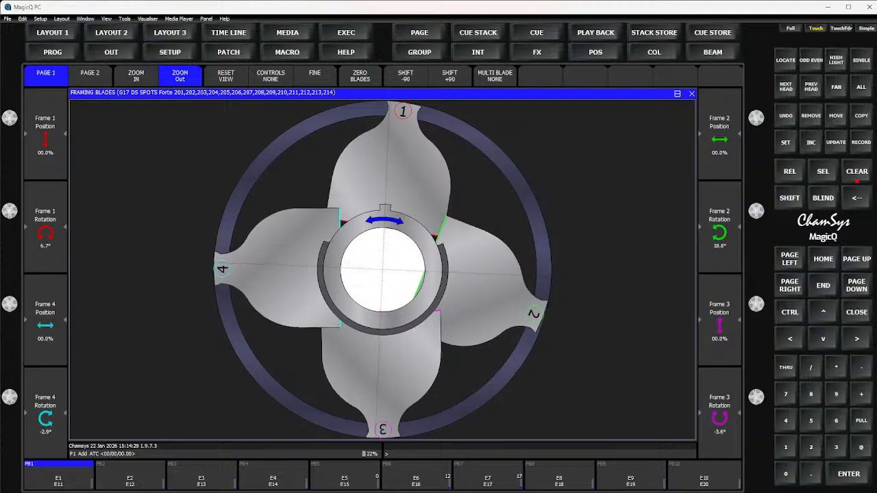
click(486, 69)
click(90, 75)
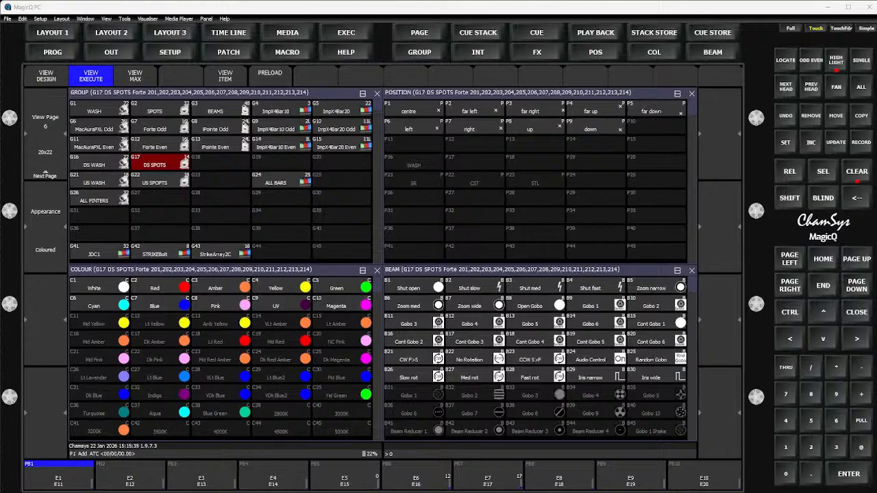
Step: Invert the DS SPOTS sub-selection, isolate head 201 and clear the programmer
key(shift+a)
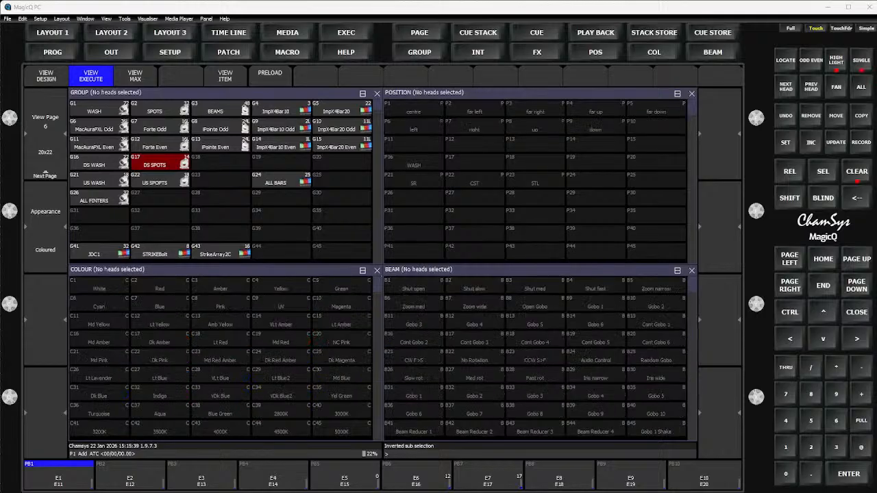
key(ctrl+Right)
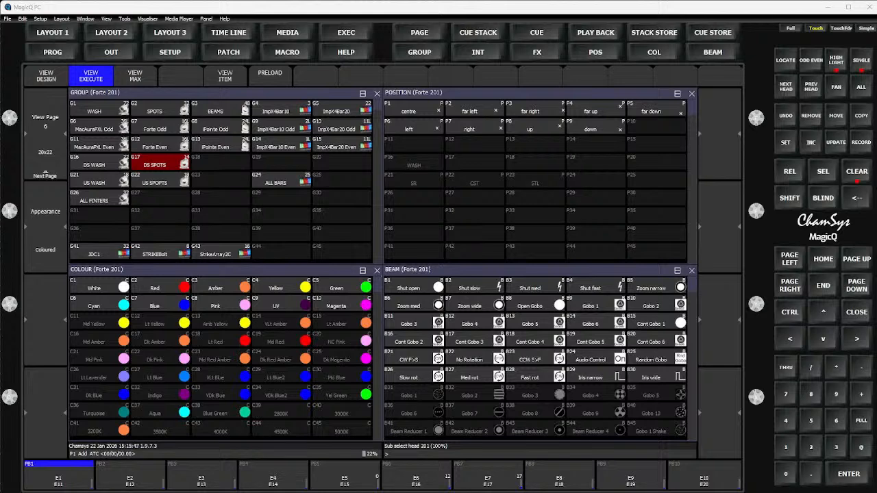
key(ctrl+BackSpace)
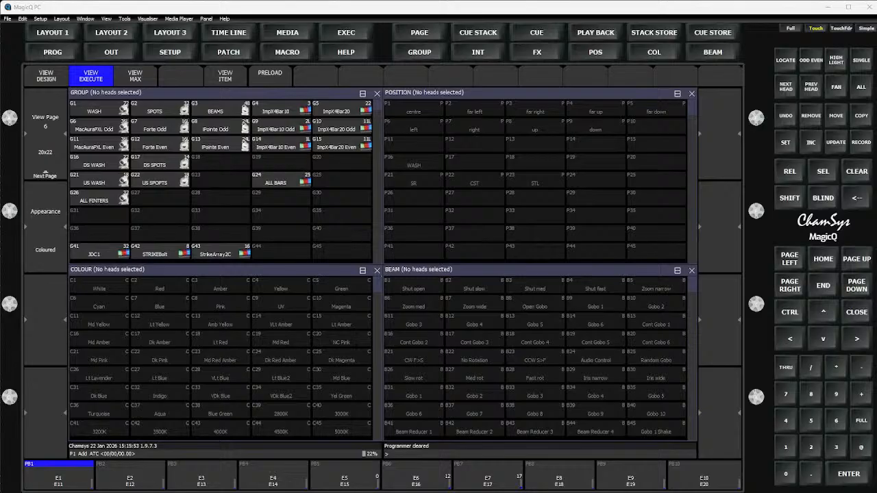
Step: Open the Robe Forte 56ch head from the patch for editing and review its parameters, ranges and channels
key(ctrl+p)
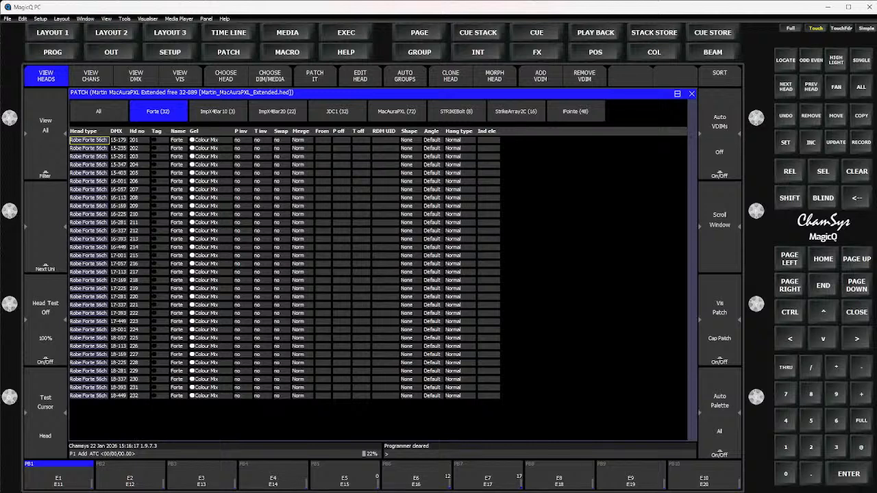
key(F8)
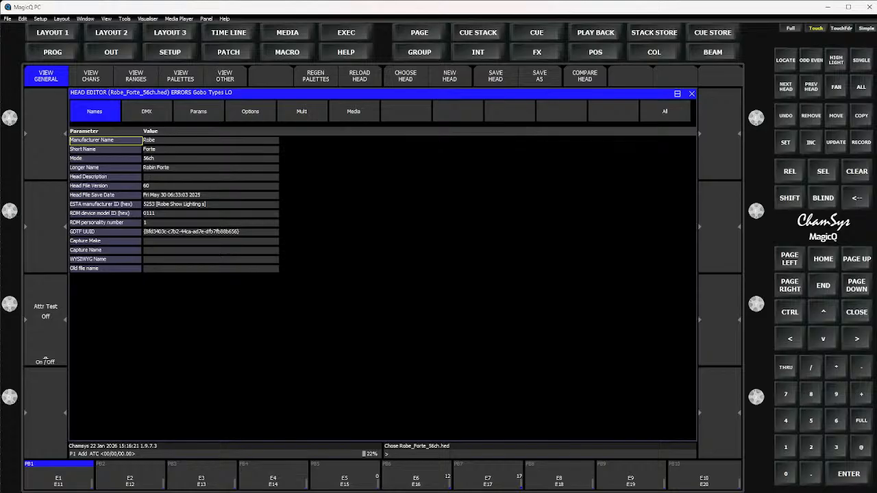
click(198, 111)
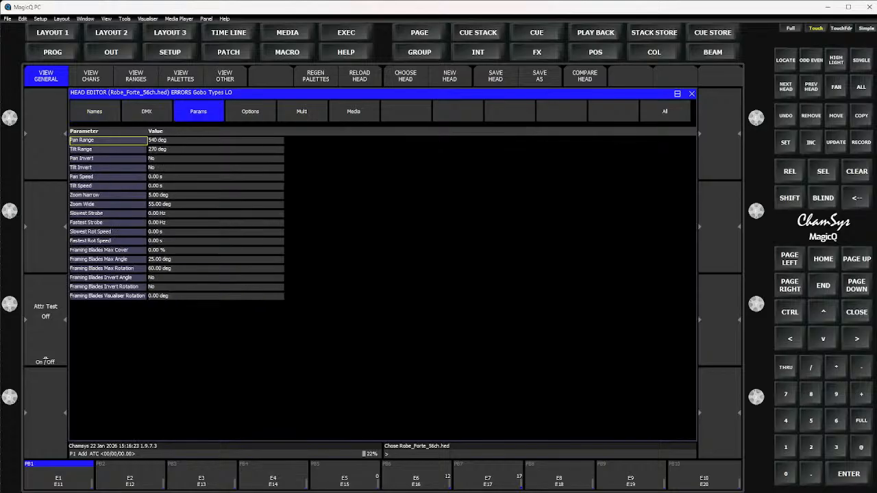
key(F3)
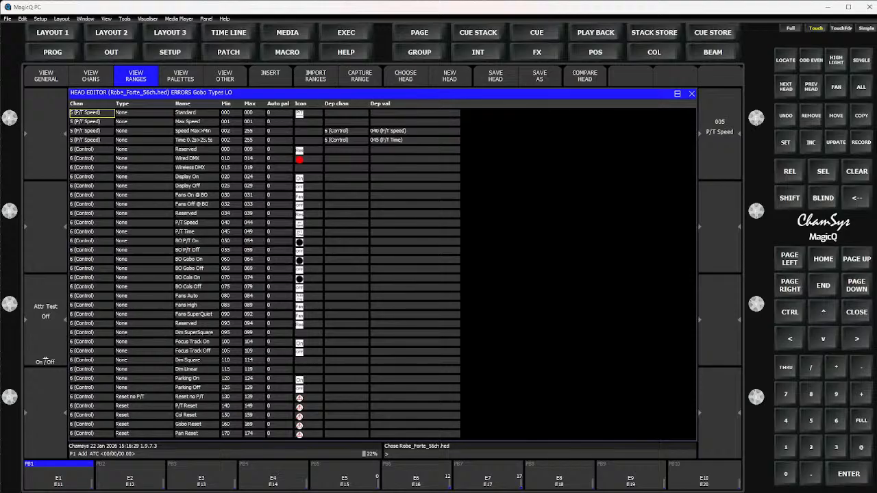
key(F2)
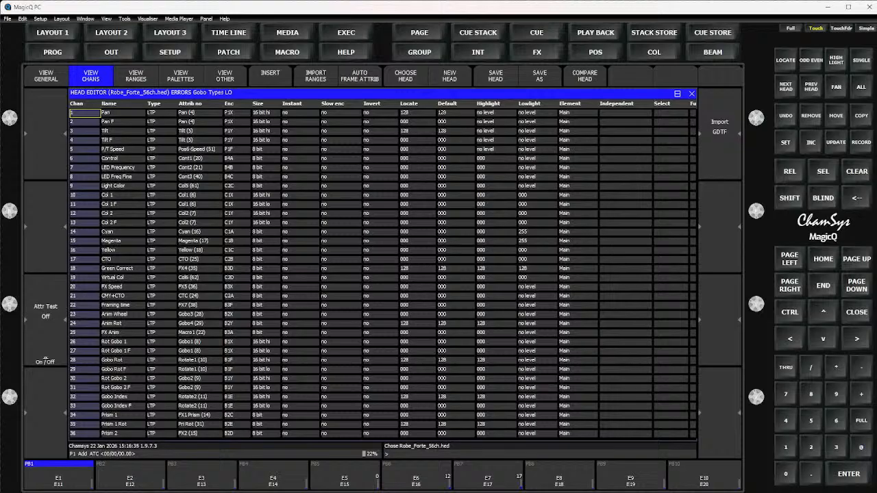
Step: Examine the Robe Forte channel list down to the framing channels and inspect the highlight values of channels 46 to 53
key(Down)
key(Down)
key(Down)
key(Down)
key(Down)
key(Down)
key(Down)
key(Down)
key(Down)
key(Down)
key(Down)
key(Down)
key(Down)
key(Down)
key(Down)
key(Down)
key(Down)
key(Down)
key(Down)
key(Down)
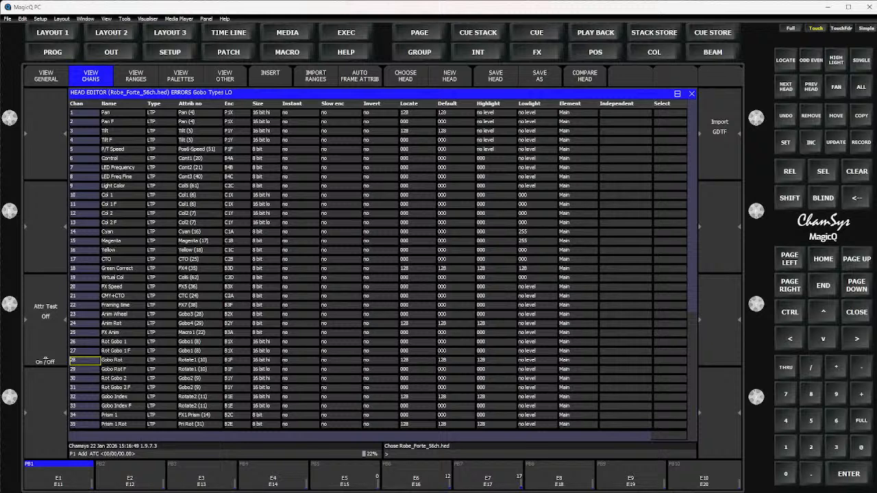
click(497, 369)
key(Down)
key(Down)
key(Down)
scroll(377, 267, down, 7)
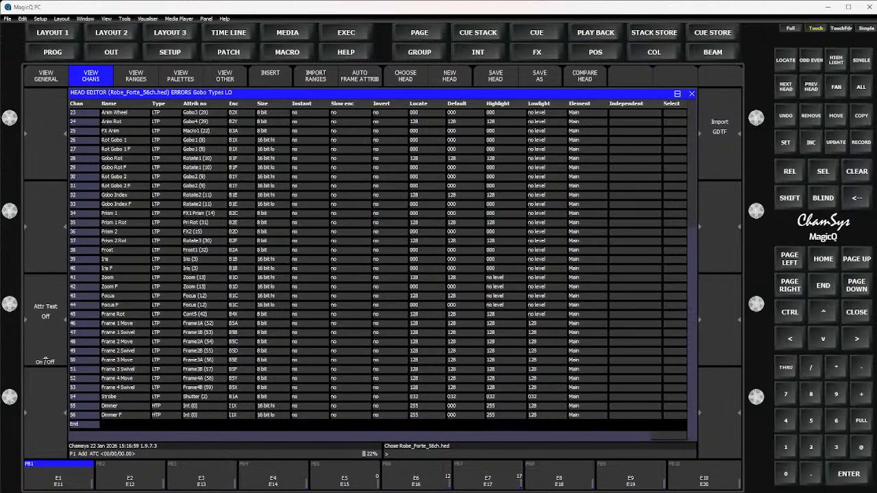
click(506, 315)
drag(506, 323, 506, 387)
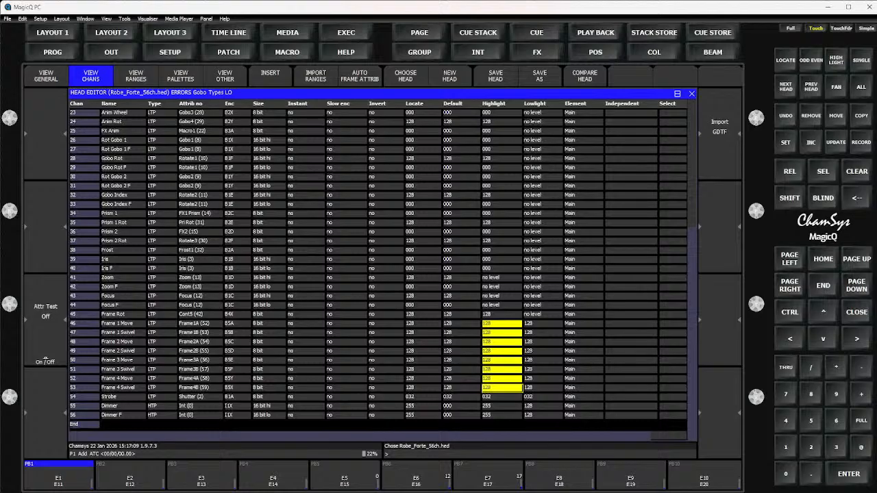
click(123, 324)
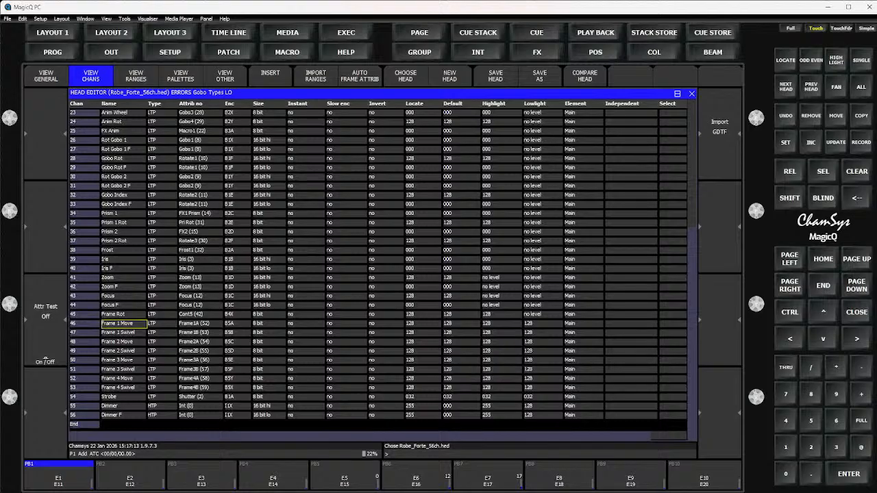
Step: Set the highlight values of Frame Rot and the Frame 1, Frame 2 and Frame 3 Swivel channels to 255
click(501, 314)
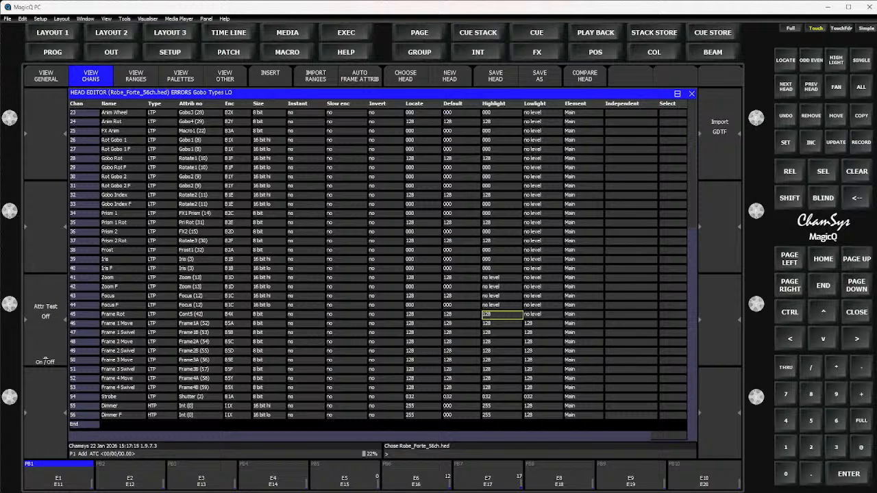
text(255)
key(Return)
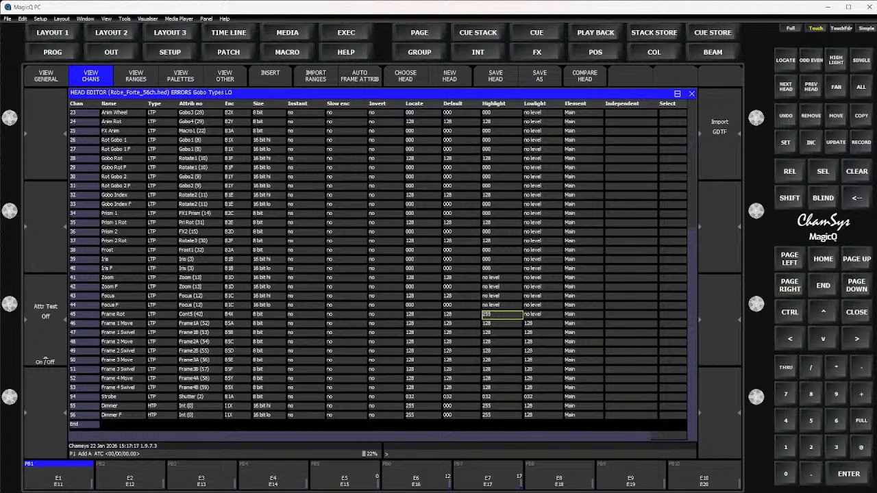
key(Down)
key(Down)
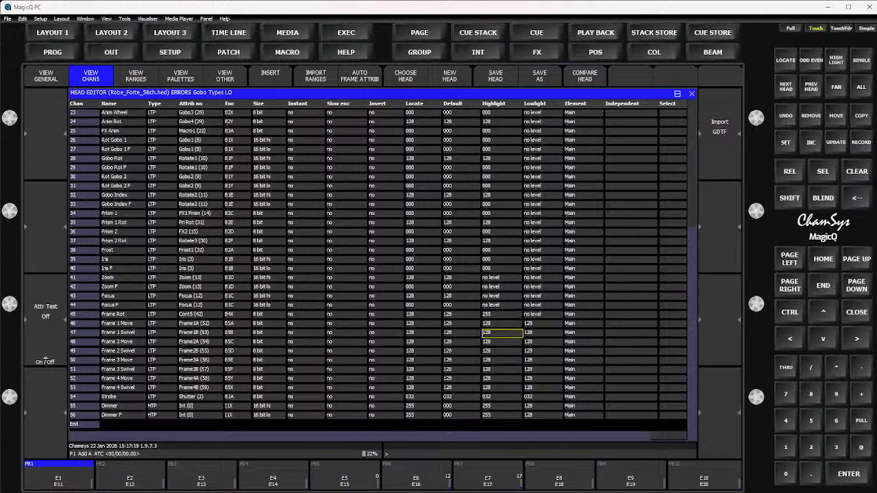
text(255)
key(Return)
key(Down)
key(Down)
key(Down)
key(Up)
text(255)
key(Return)
key(Down)
key(Down)
text(255)
key(Return)
key(Home)
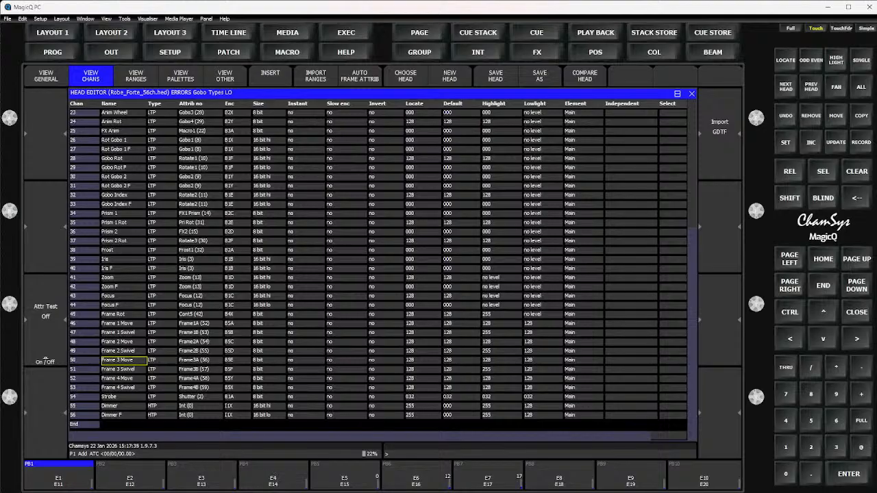
Step: Set the lowlight values of channels 46 to 56, from Frame 1 Move to Dimmer F, to 255
click(544, 324)
drag(543, 323, 543, 414)
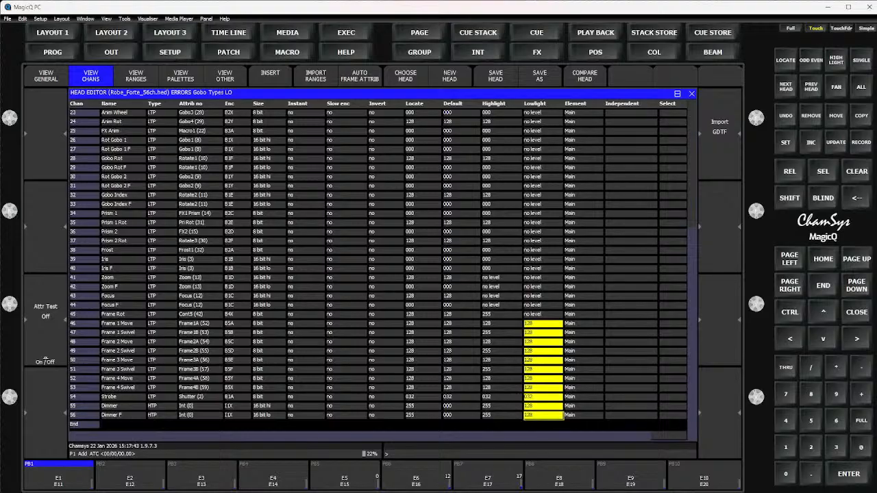
text(255)
key(Return)
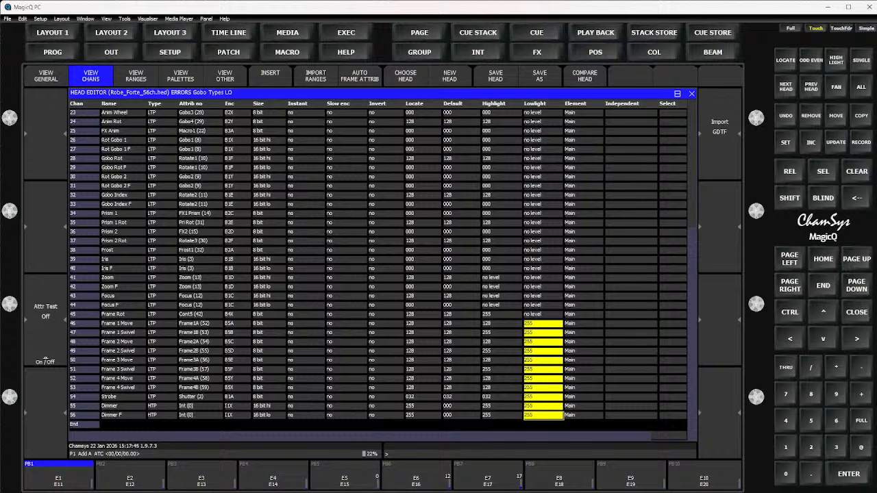
Step: Set the highlight values of channels 45 to 56, from Frame Rot to Dimmer F, to 255
double_click(502, 323)
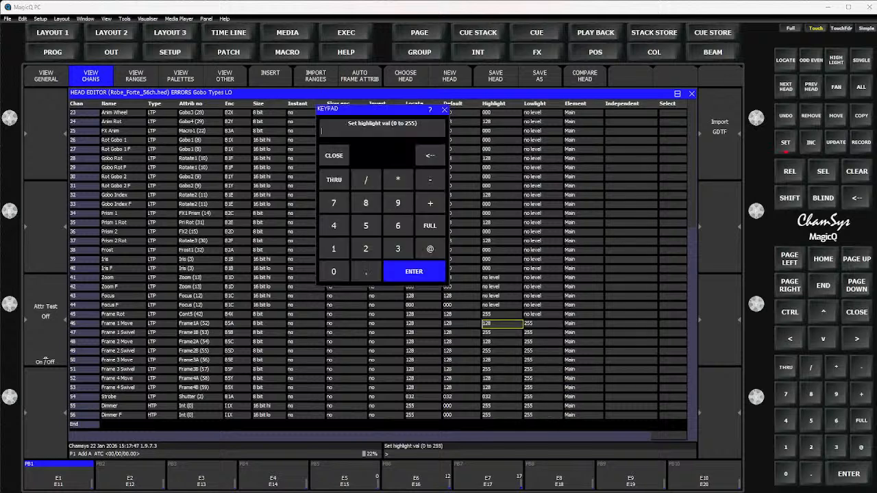
key(Return)
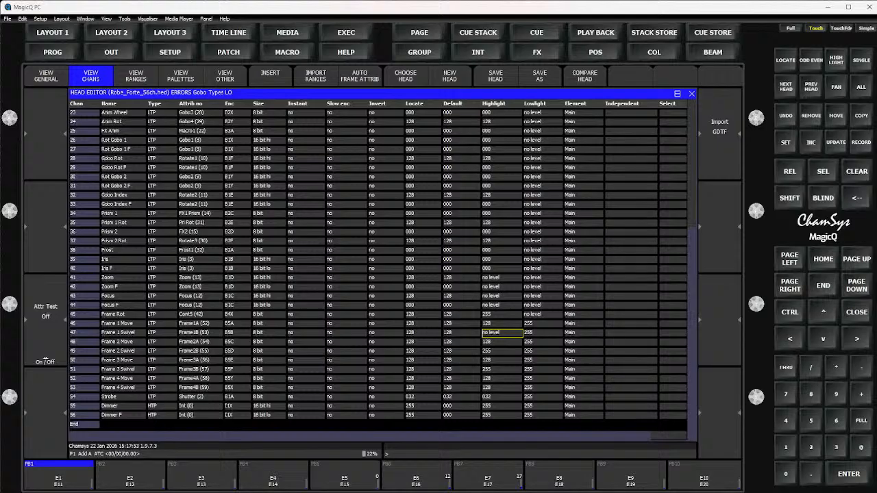
drag(501, 314, 502, 415)
text(255)
key(Return)
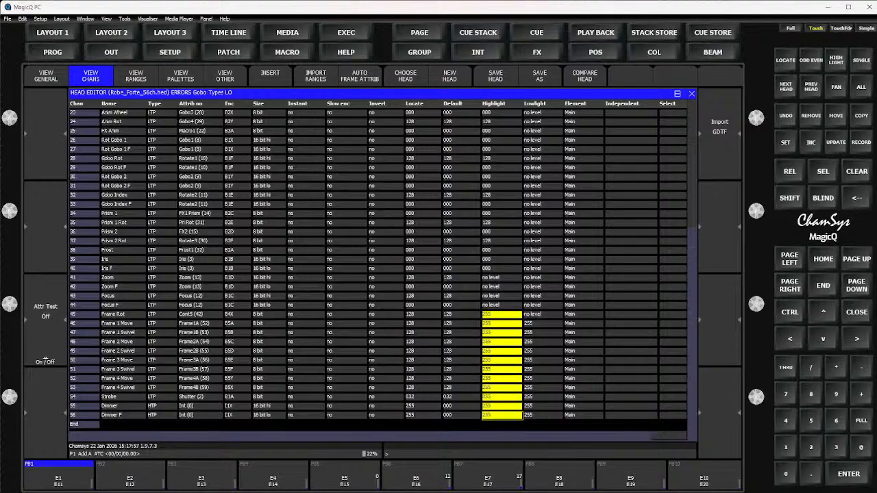
Step: Set the default values of channels 45 to 56 to 255 and try to undo the last head change
drag(461, 314, 461, 414)
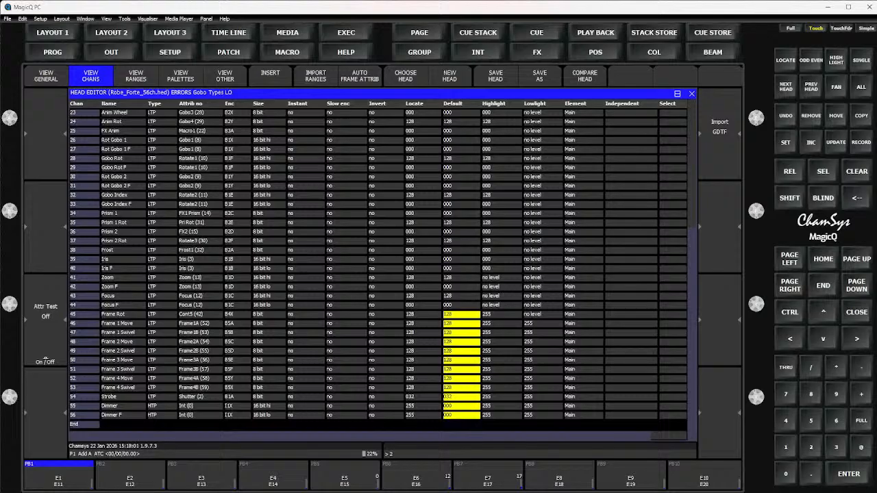
text(255)
key(Return)
key(ctrl+z)
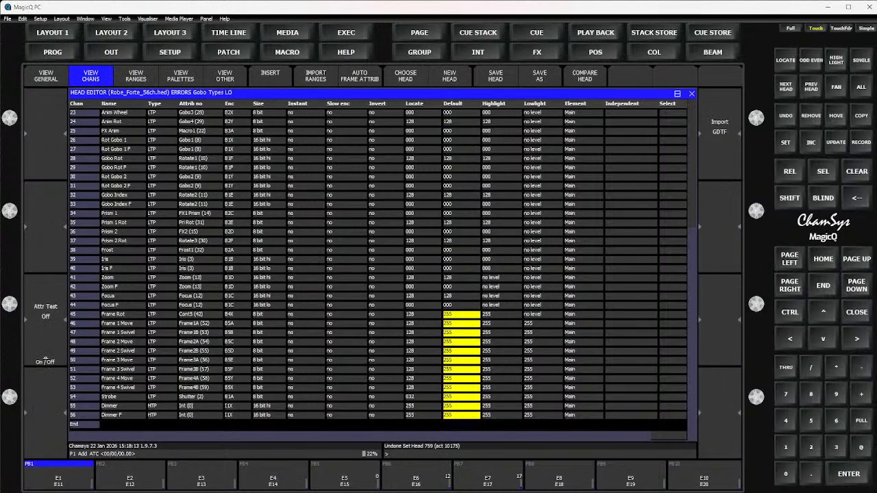
key(F1)
key(F2)
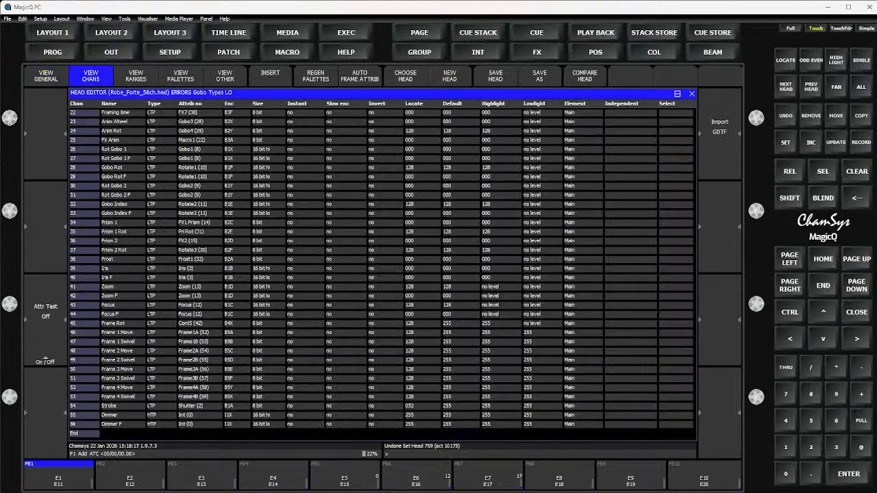
click(461, 398)
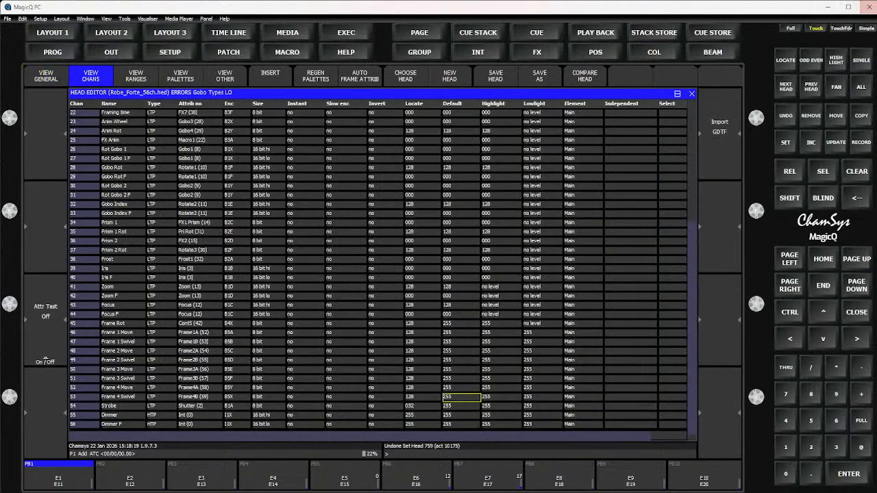
Step: Quit the console software to the desktop, restart it and leave the full-screen grid display
click(864, 6)
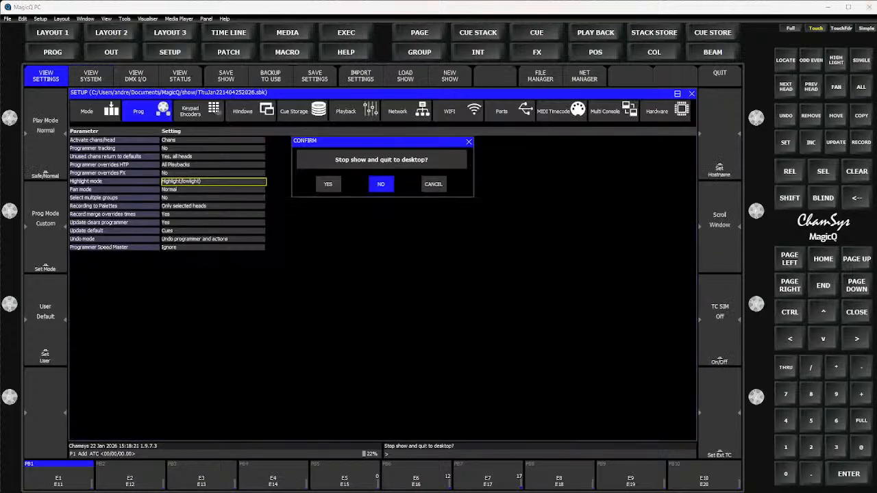
key(Return)
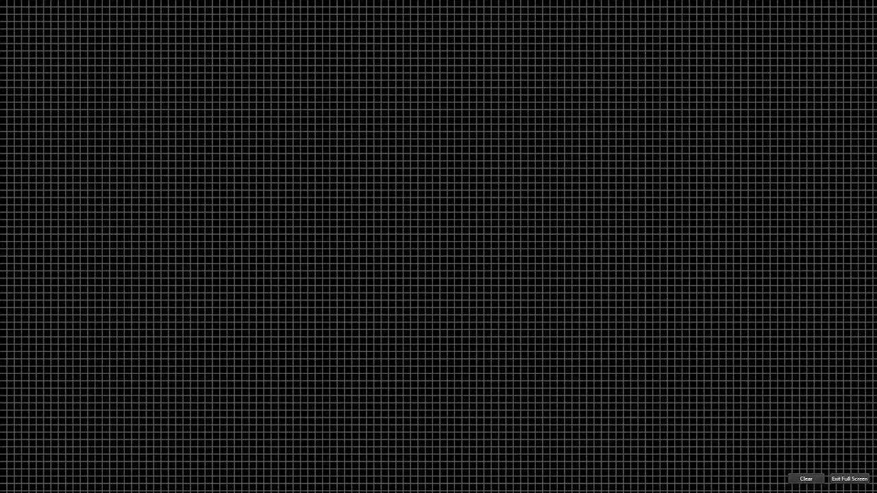
click(850, 479)
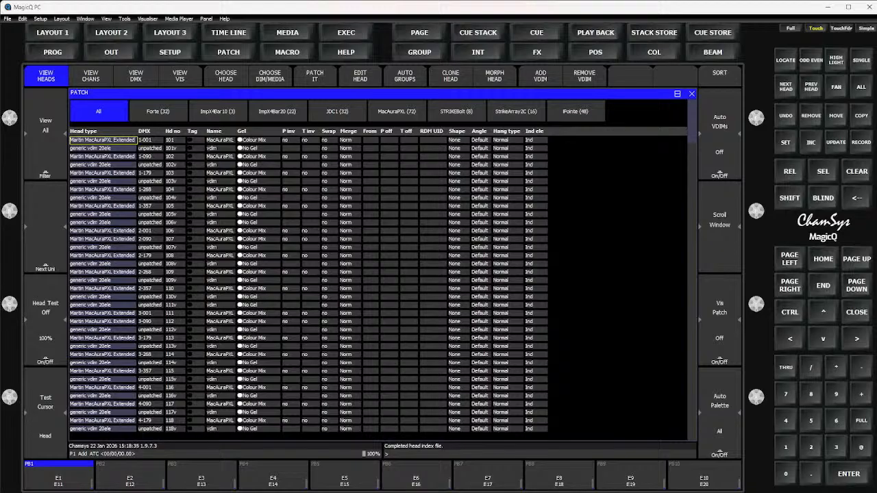
Step: Reopen the patched Robe Forte head for editing and check the end of its channel list
click(157, 111)
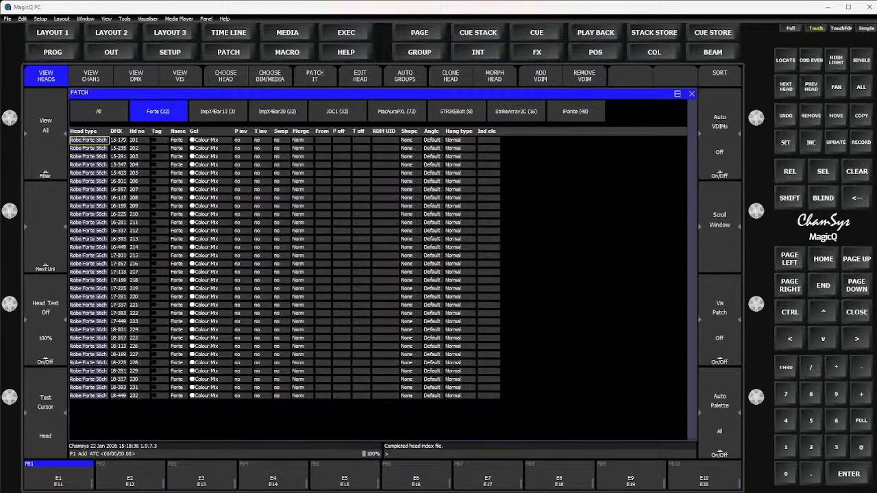
click(360, 76)
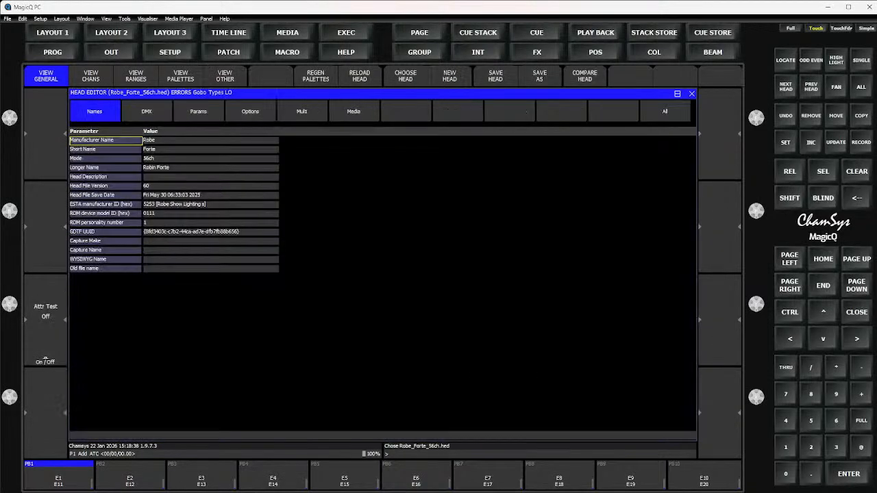
click(90, 75)
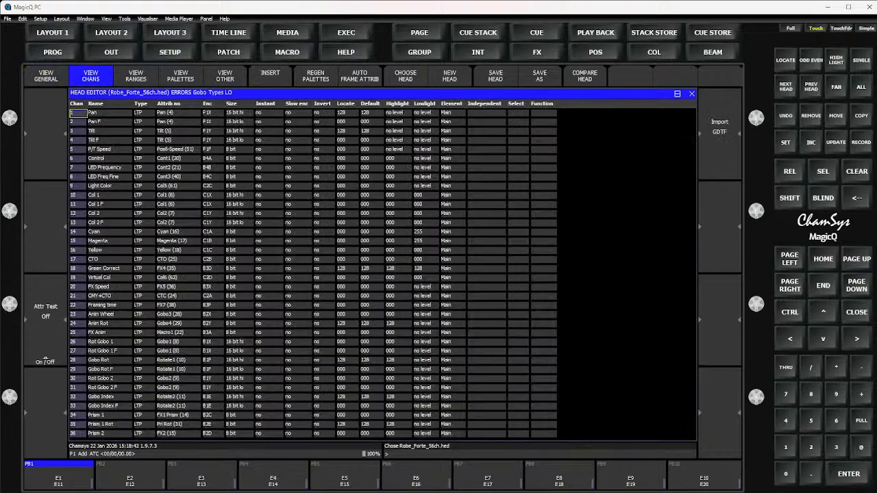
key(End)
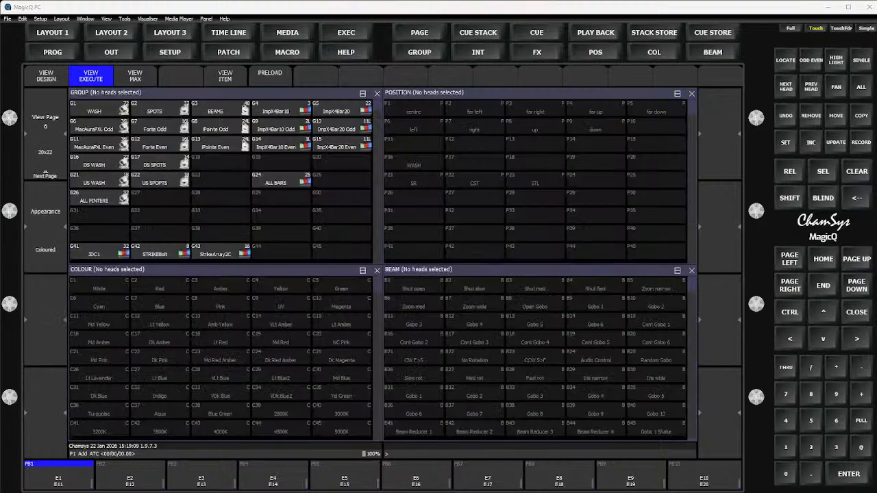
Step: Locate the SPOTS group with the shutters open and display its framing blades
click(160, 108)
text(36)
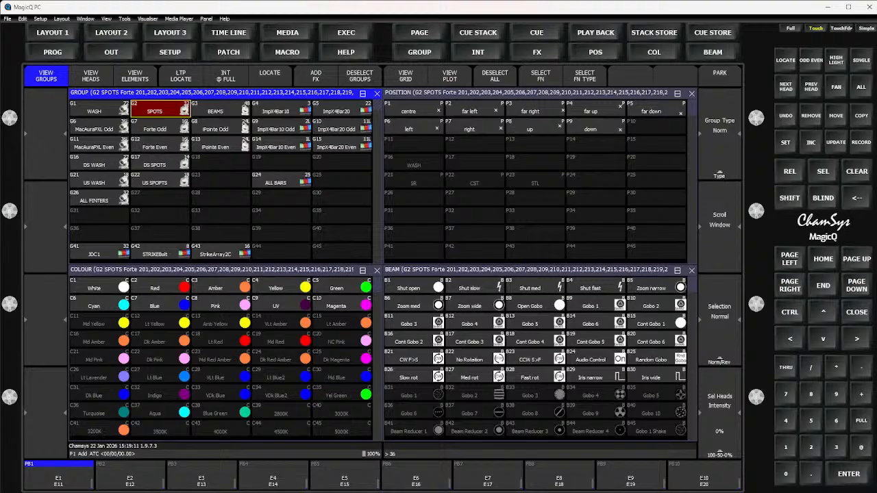
key(Return)
key(ctrl+l)
click(414, 287)
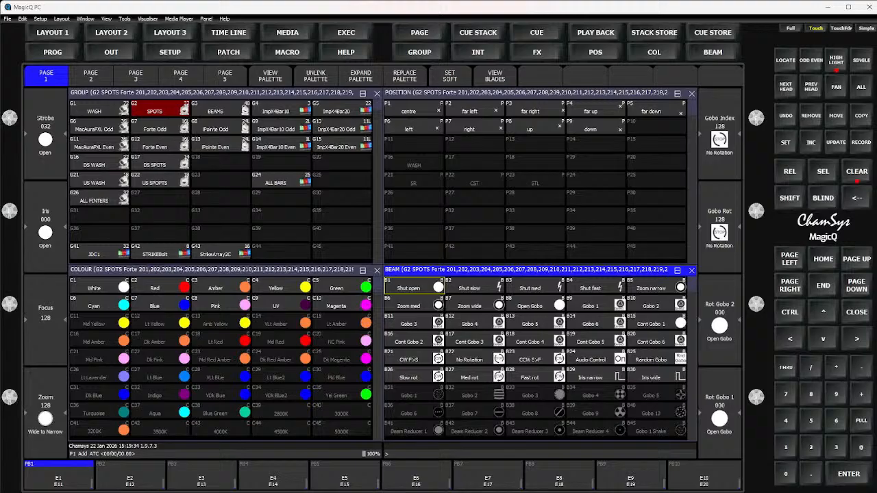
click(495, 75)
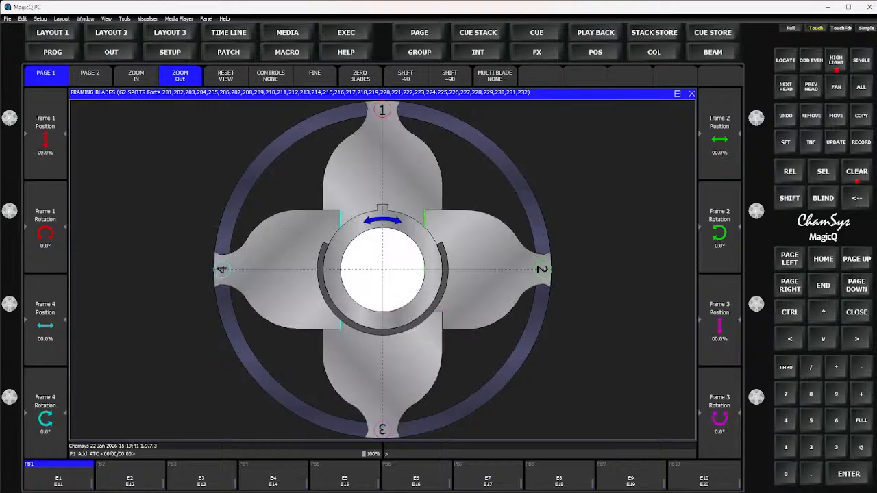
Step: Reopen the patched Robe Forte head for editing and set the default and highlight values of channels 45 to 53 to 0
click(169, 52)
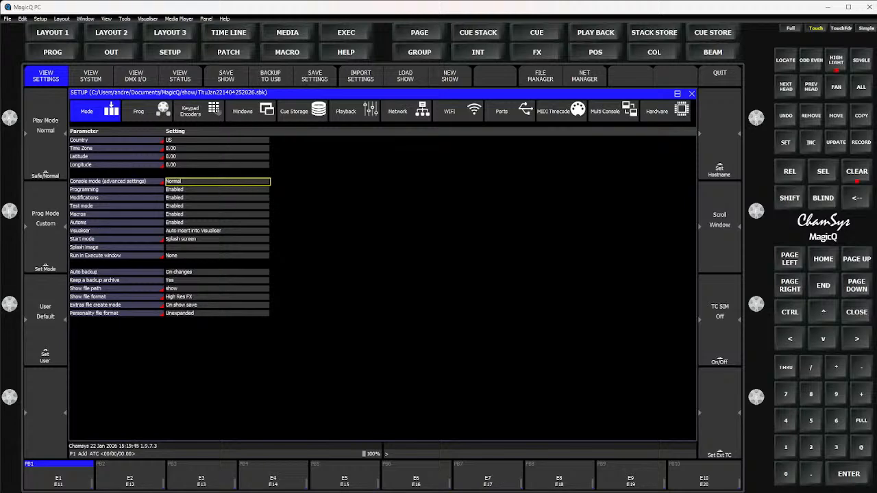
click(229, 52)
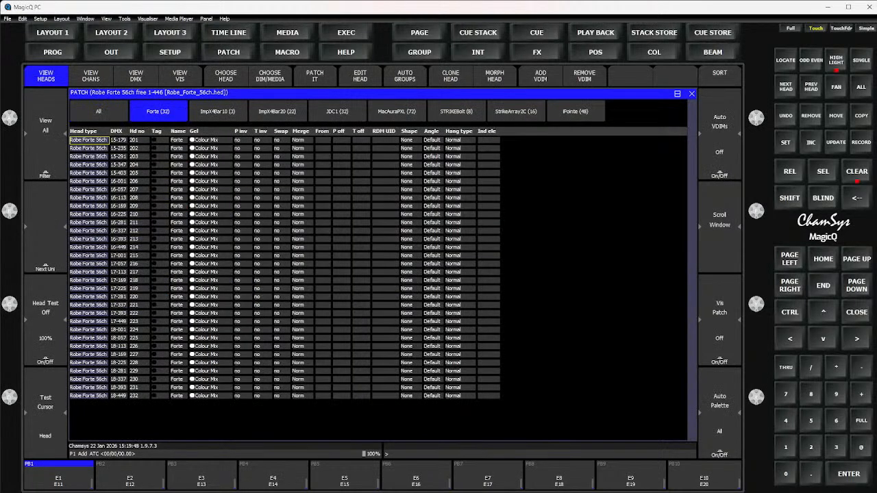
click(225, 76)
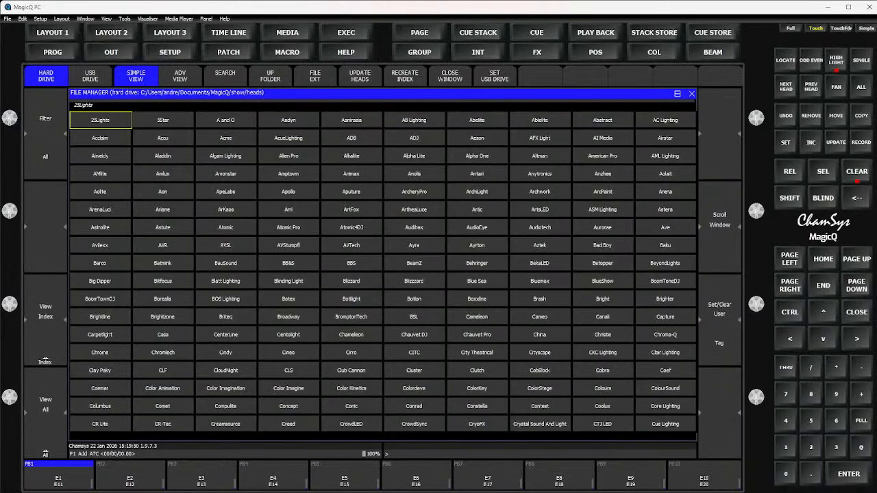
key(Escape)
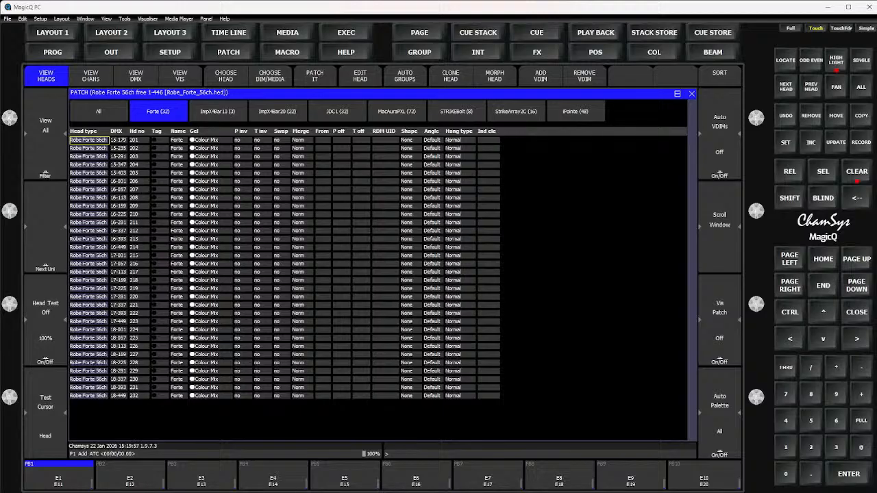
click(359, 77)
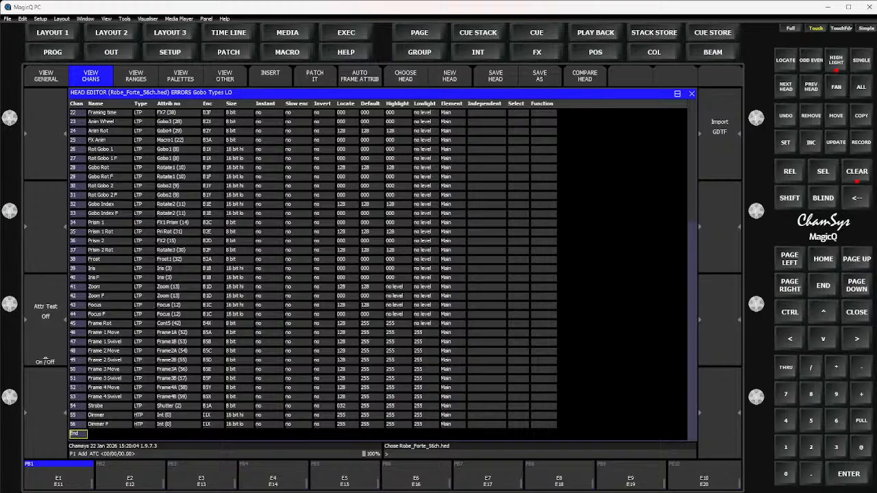
drag(373, 323, 399, 397)
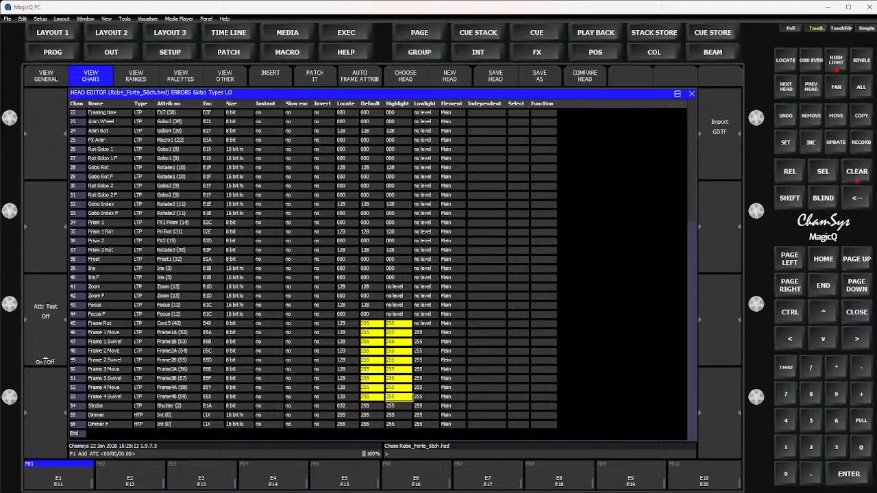
text(0)
key(Return)
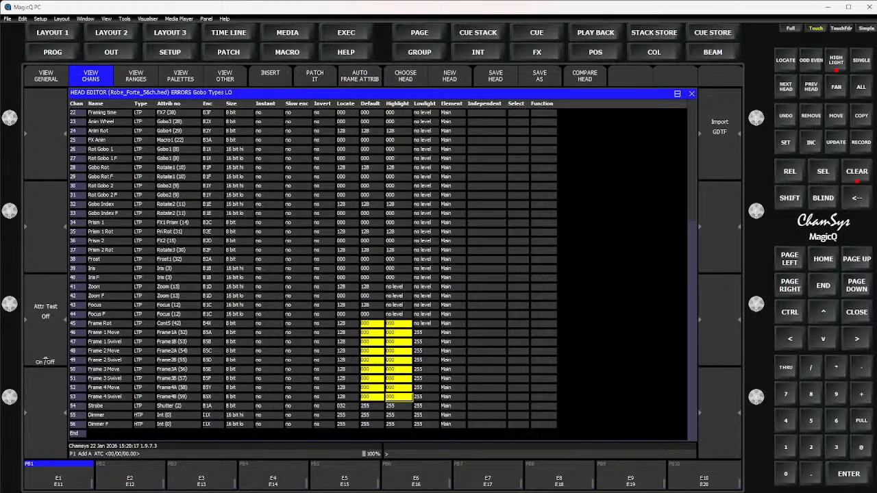
Step: Set the lowlight values of the Strobe, Dimmer and Dimmer F channels (54 to 56) to 0
click(427, 405)
drag(427, 405, 426, 424)
text(0)
key(Return)
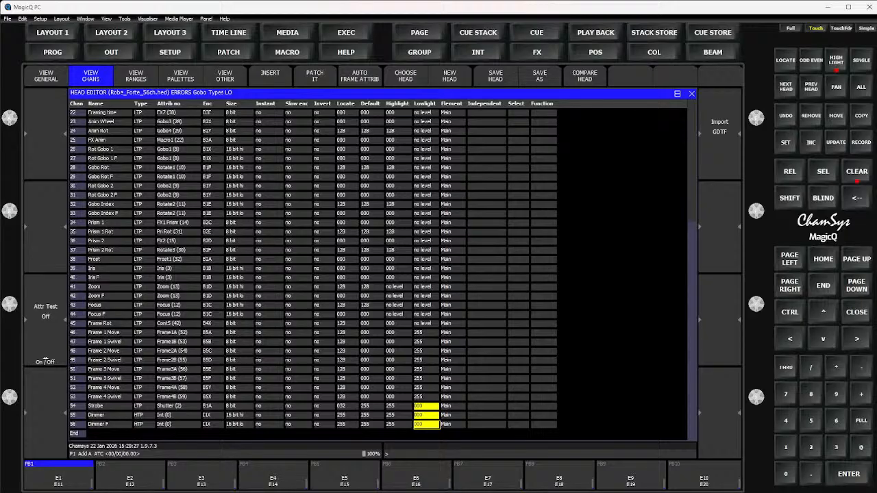
Step: Save the edited head under the new file name test_test_3
click(539, 75)
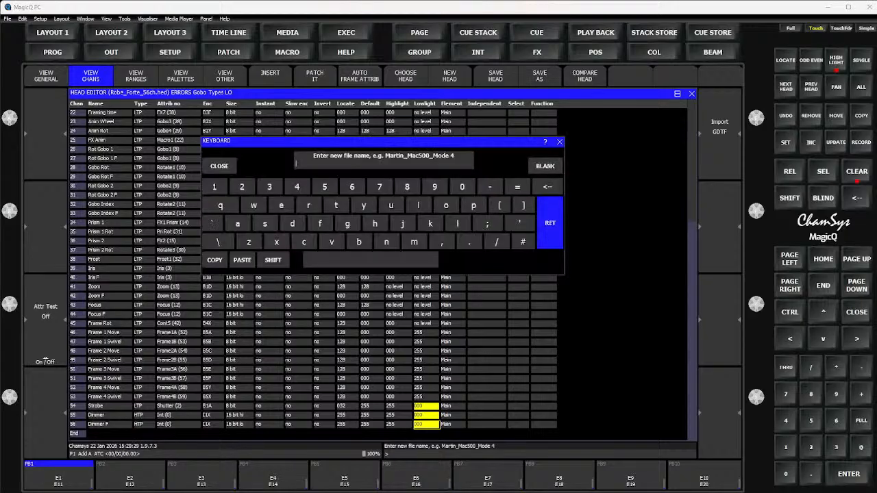
text(test_test_3)
key(Return)
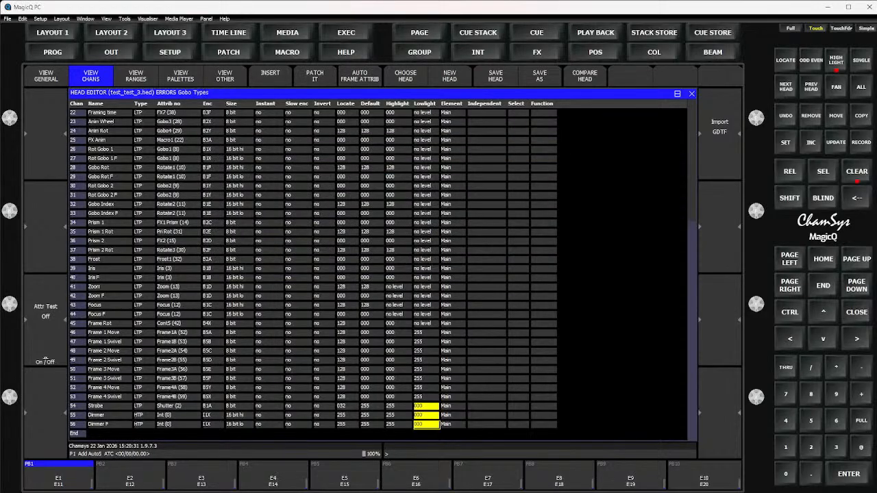
Step: Clear the programmer, test the BEAMS group by locating and clearing it, and locate the SPOTS group
click(486, 323)
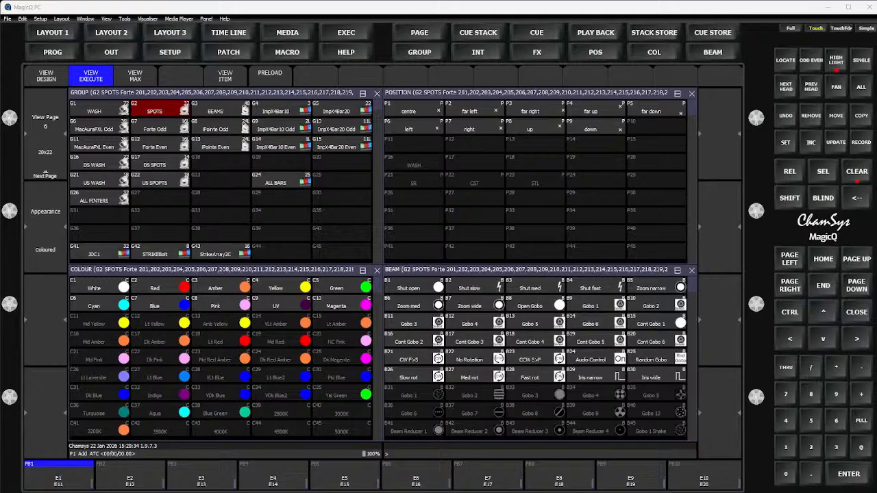
click(159, 108)
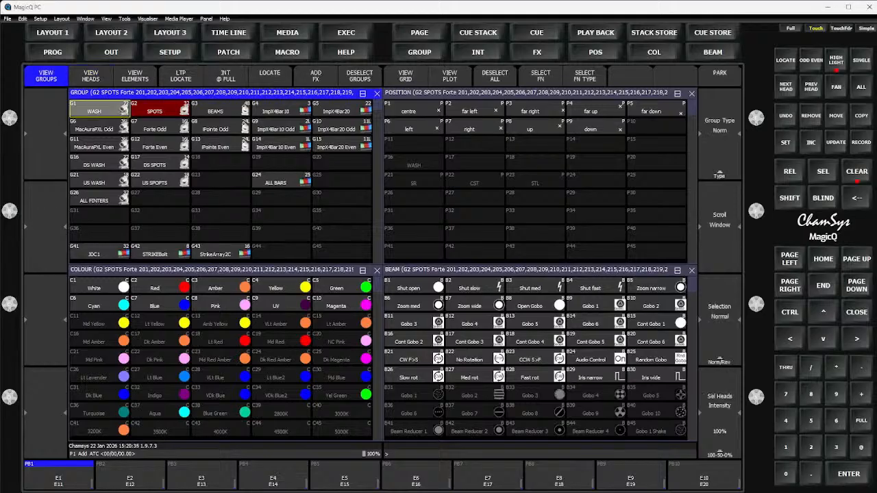
key(ctrl+BackSpace)
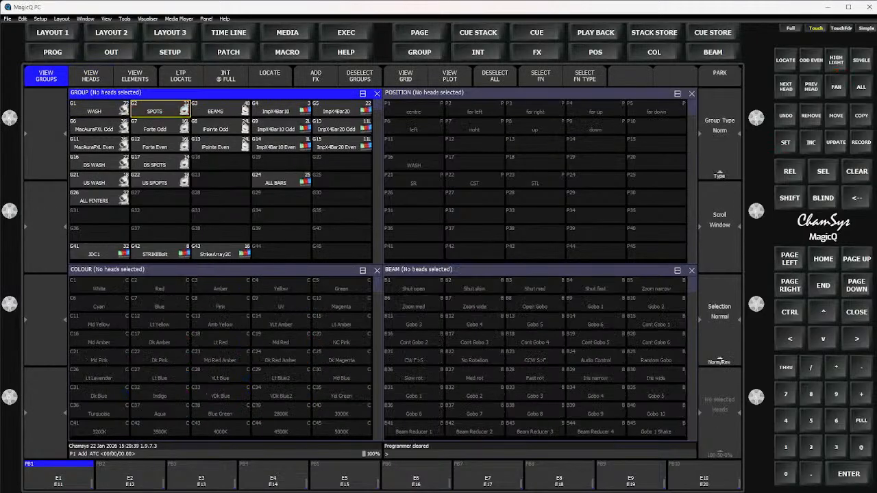
click(221, 108)
key(ctrl+l)
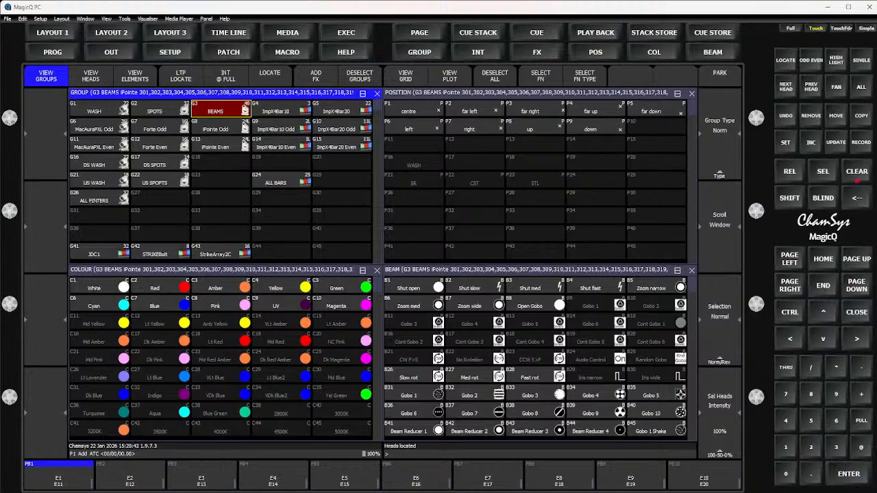
key(ctrl+BackSpace)
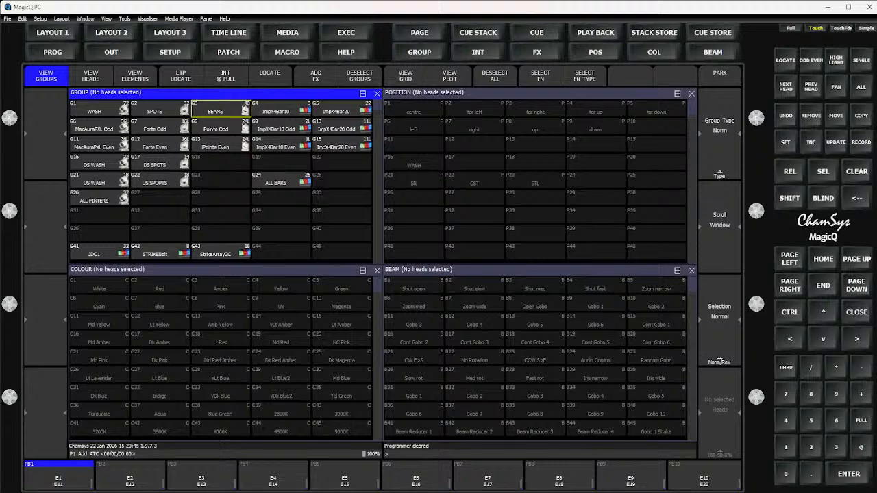
click(159, 108)
key(ctrl+l)
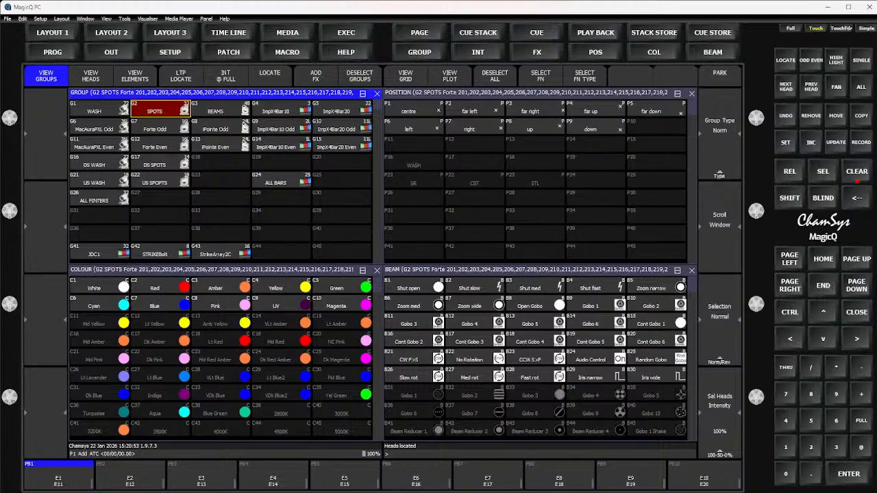
Step: Select all Robe Forte heads 201 to 232 in the patch and open the Robe models in the head library
key(F4)
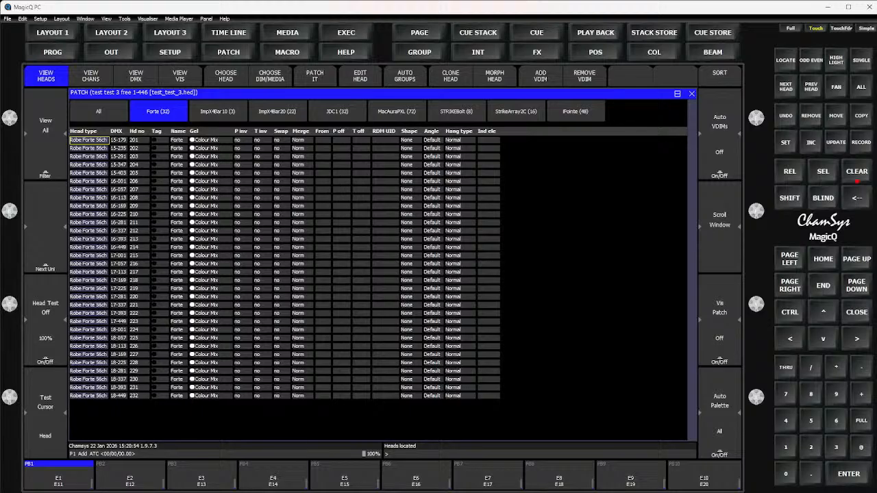
drag(88, 140, 88, 395)
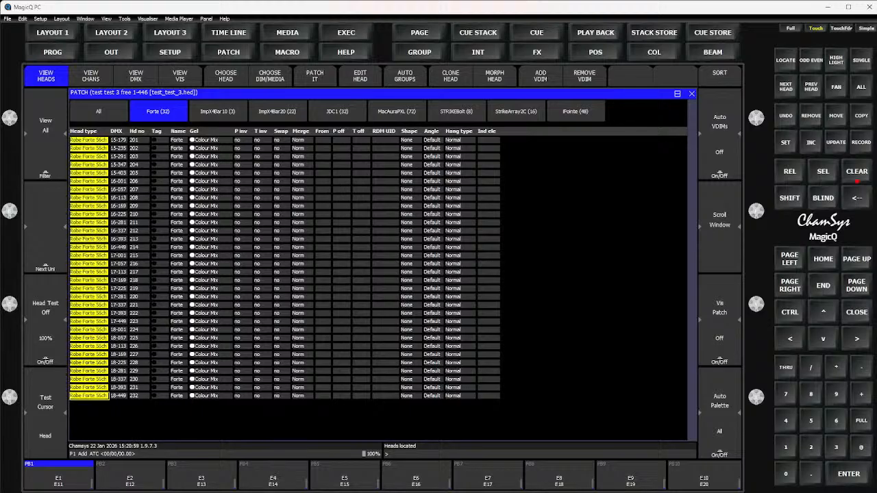
click(225, 76)
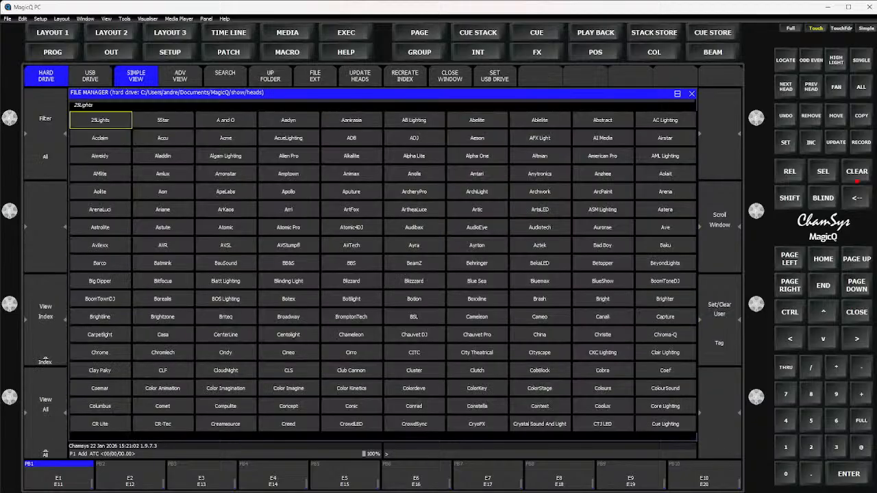
click(99, 263)
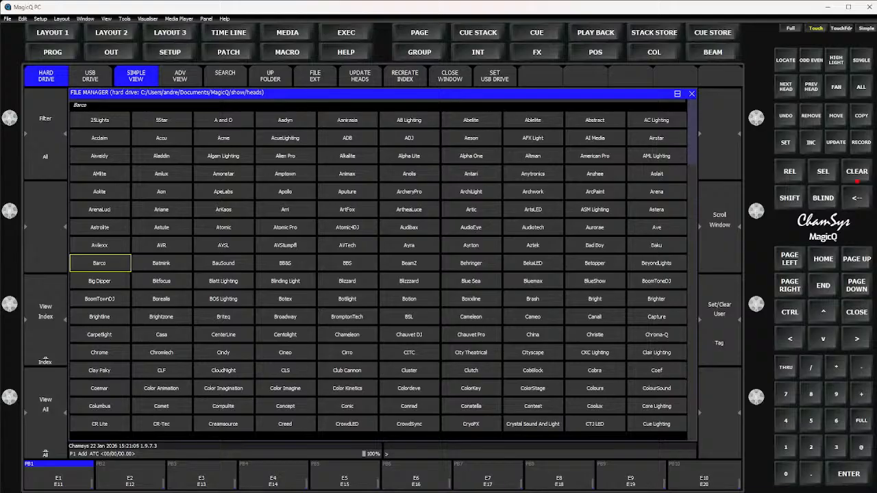
text(ro)
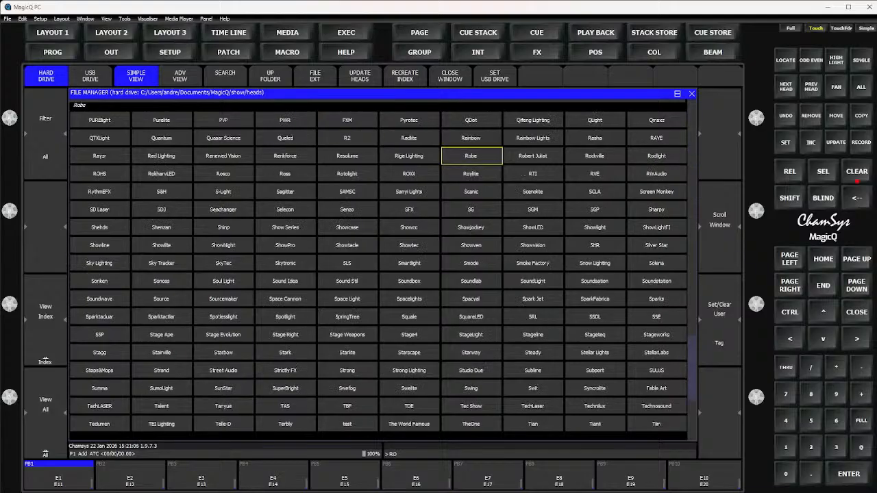
key(Return)
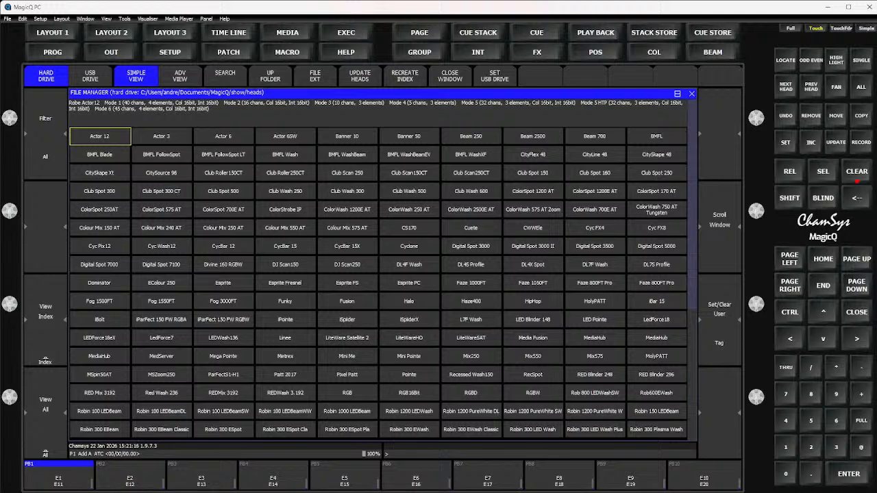
Step: Find the Robin iForte LTX among the Robe models and choose its 54-channel head
scroll(377, 282, down, 10)
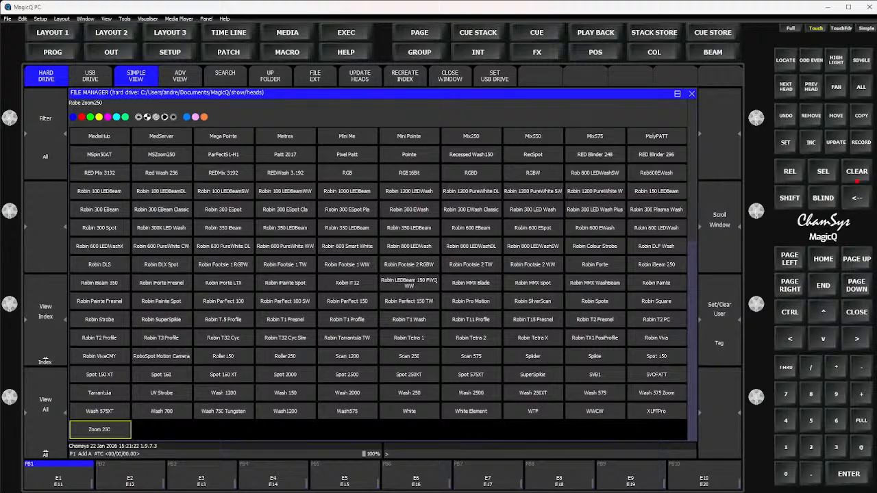
key(Up)
key(Up)
key(Up)
key(Up)
key(Up)
key(Up)
key(Up)
key(Up)
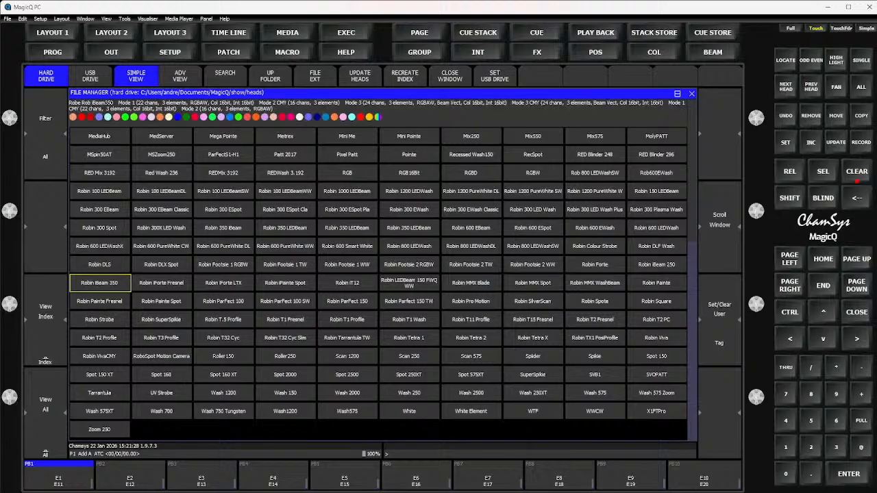
text(utoS)
key(BackSpace)
key(BackSpace)
key(BackSpace)
key(BackSpace)
key(BackSpace)
click(223, 283)
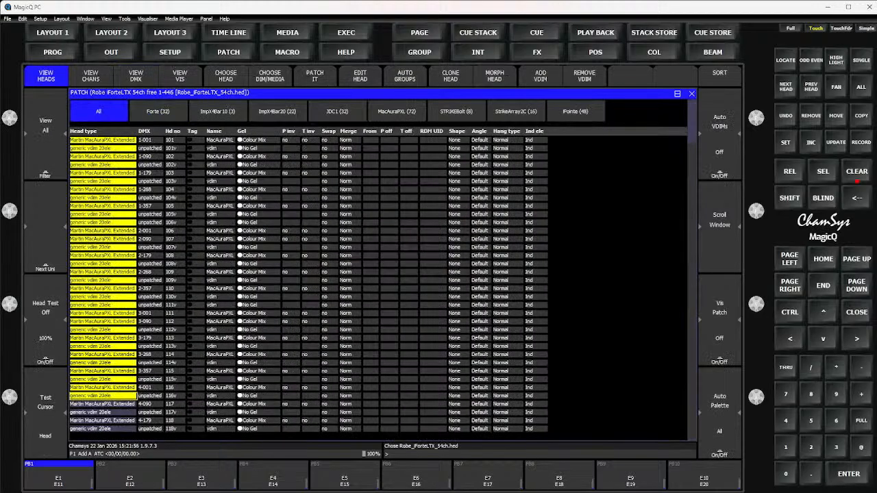
Step: Select all Forte heads 201 to 232 in the patch again and start morphing them to another Robe model
scroll(377, 281, up, 2)
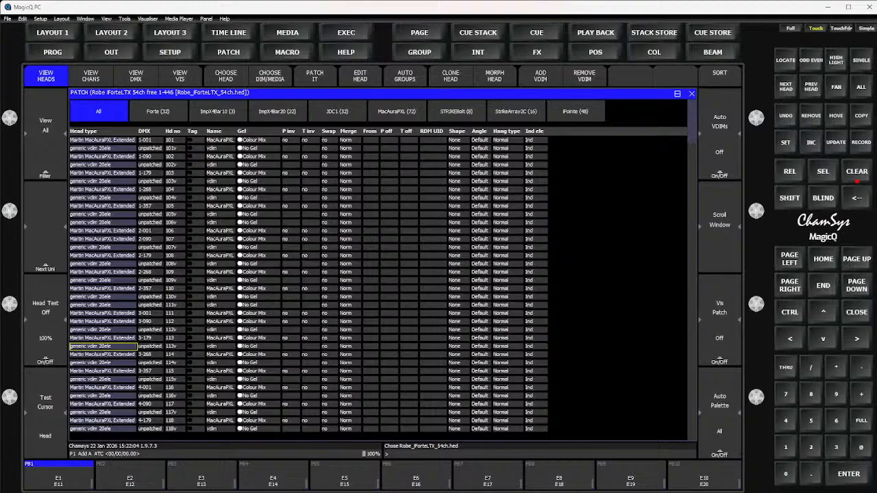
click(158, 111)
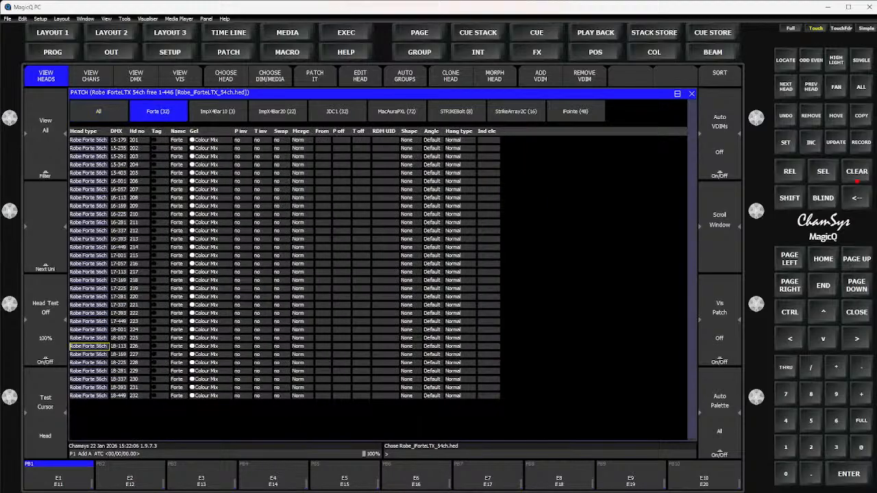
drag(88, 140, 88, 395)
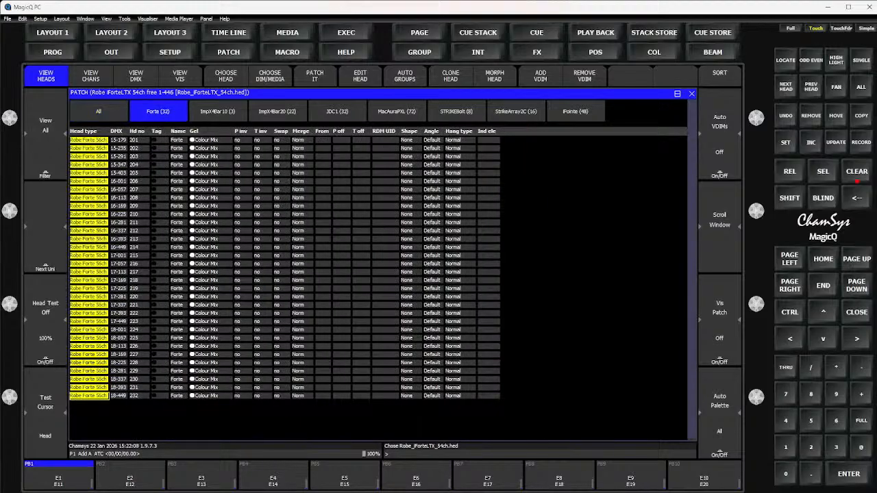
click(494, 75)
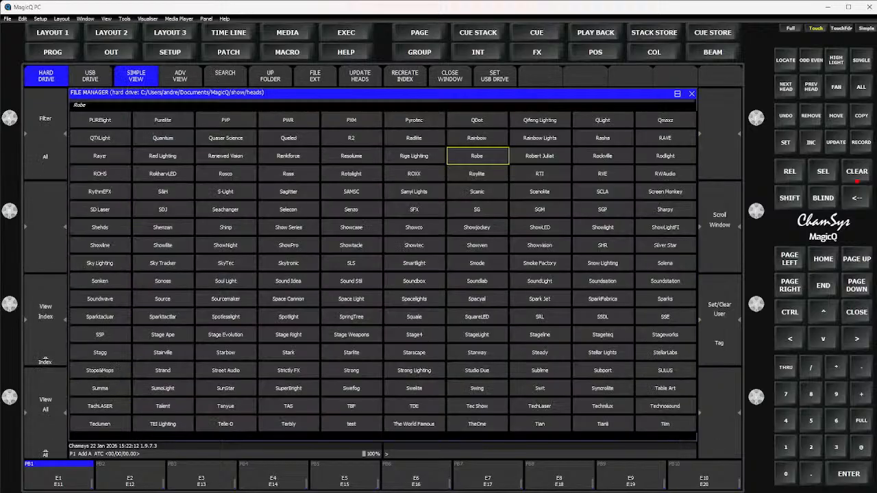
key(Return)
Step: Look through the Robe models and choose the 54-channel Robin iForte LTX head for the morph
key(Up)
key(Up)
key(Up)
key(Up)
key(Up)
key(Up)
key(Up)
key(Up)
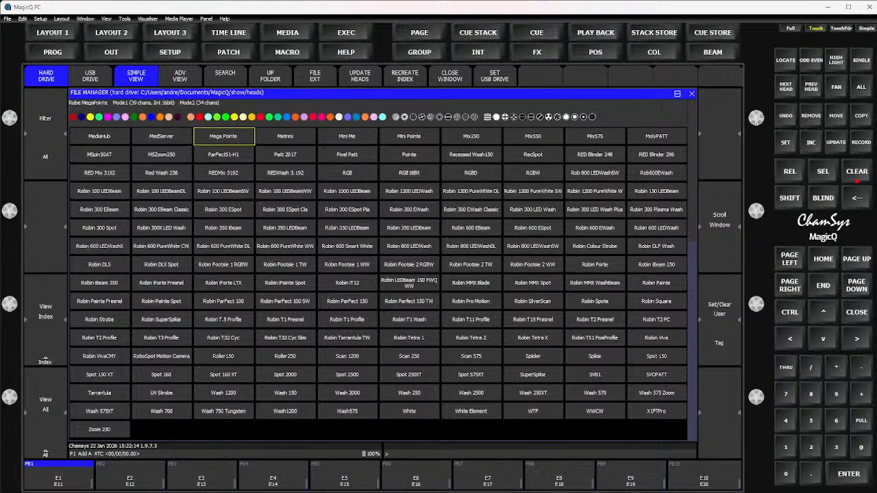
key(Up)
key(Up)
key(Up)
key(Up)
key(Up)
key(Up)
key(Up)
key(Up)
key(Up)
key(Up)
key(Up)
key(Up)
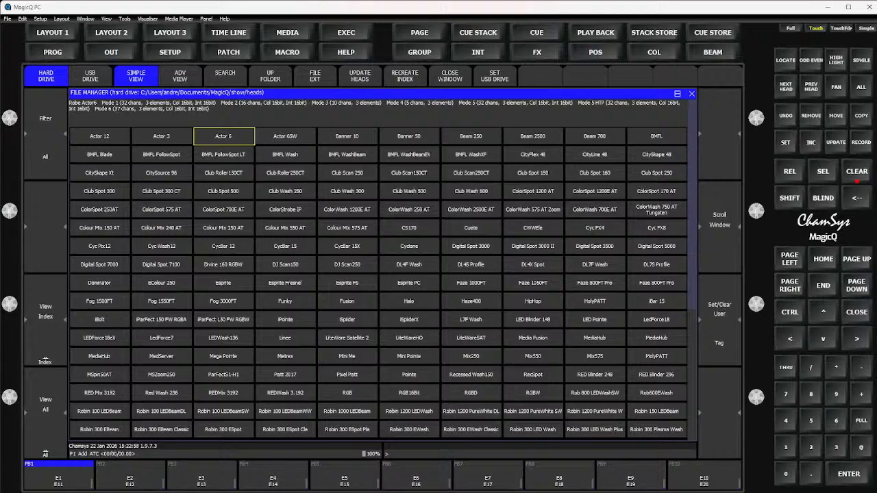
scroll(382, 282, down, 20)
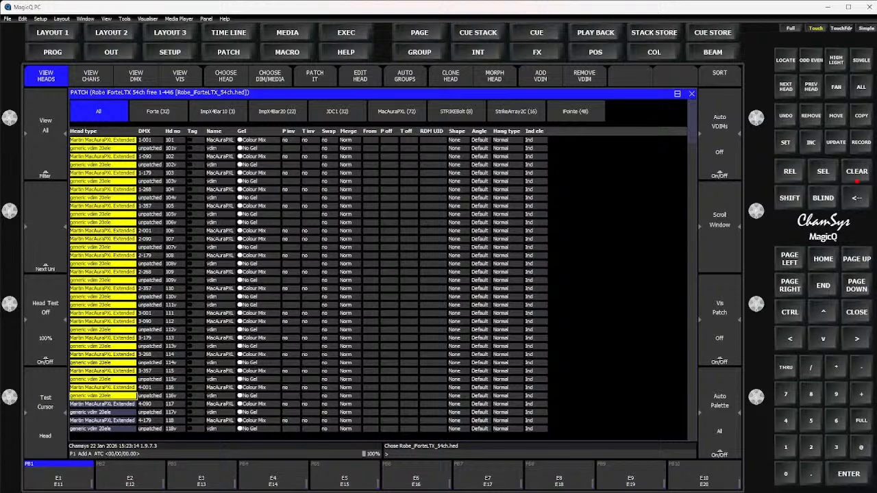
Step: Show the Forte heads in the patch, open the Robe models in the head library and look through them for a Forte head
click(157, 111)
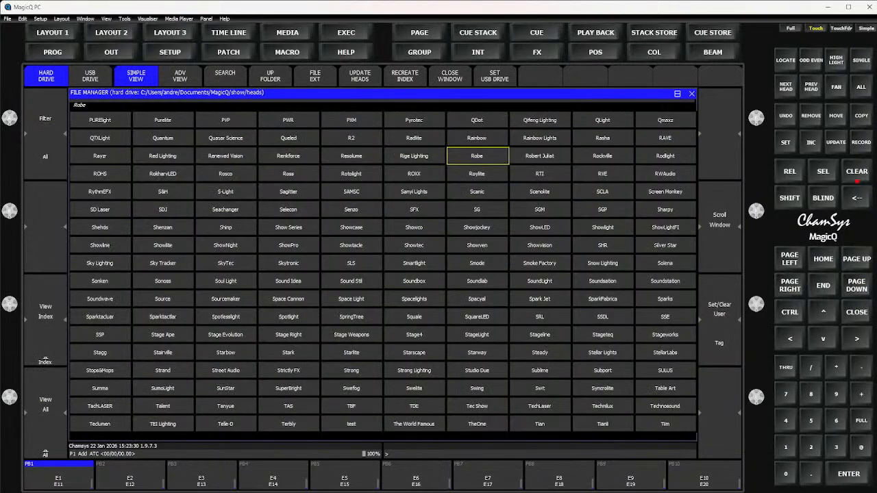
key(Return)
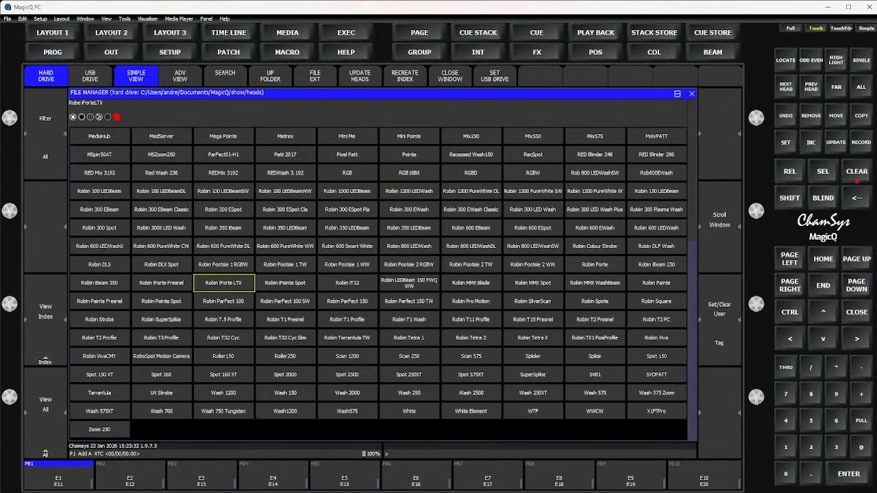
key(Up)
key(Up)
key(Up)
key(Up)
key(Up)
key(Up)
key(Up)
key(Up)
key(Up)
key(Up)
key(Up)
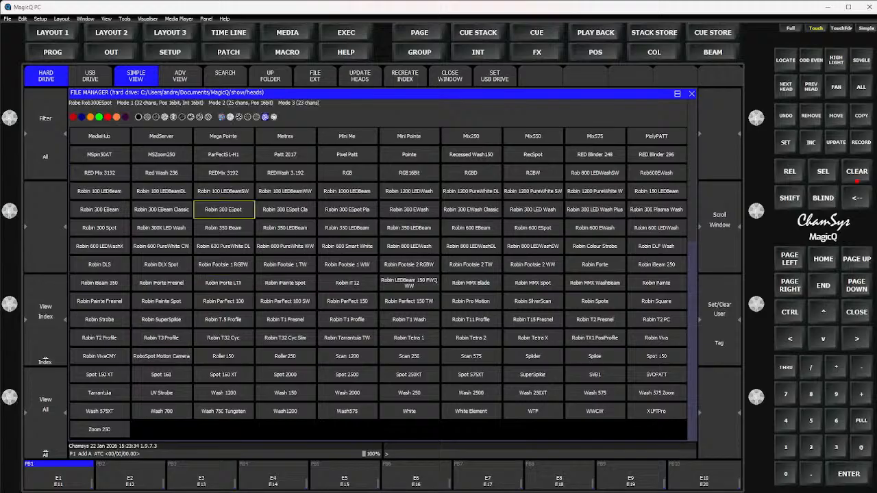
key(Up)
key(Up)
key(Up)
key(Up)
key(Up)
key(Up)
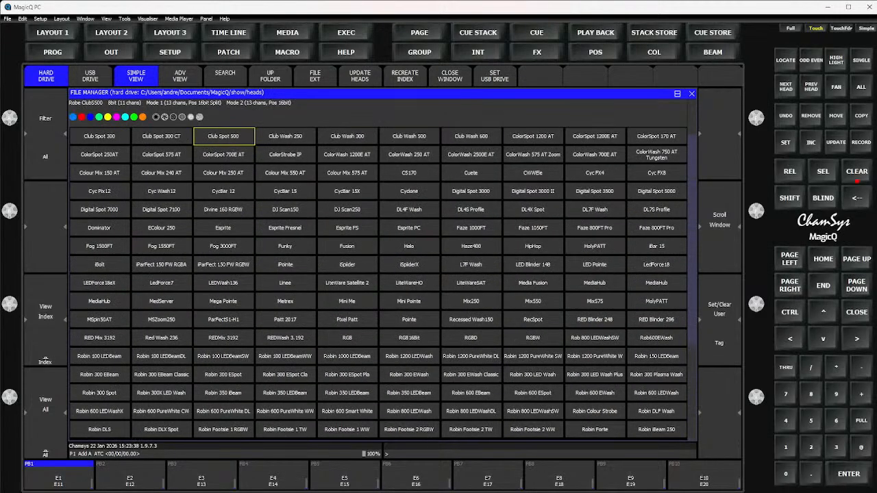
key(Up)
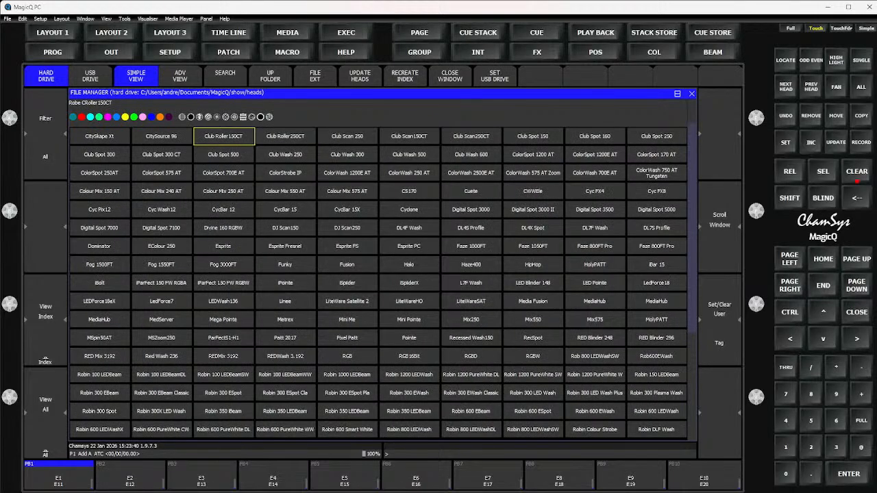
key(Up)
key(Up)
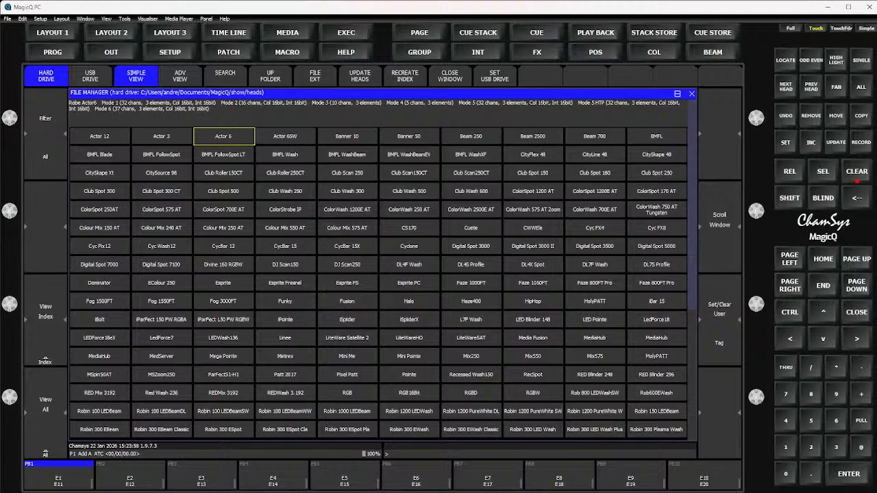
key(Down)
key(Down)
key(Down)
key(Down)
key(Down)
key(Down)
key(Down)
key(Down)
key(Down)
key(Down)
key(Down)
key(Down)
key(Down)
key(Down)
key(Down)
key(Down)
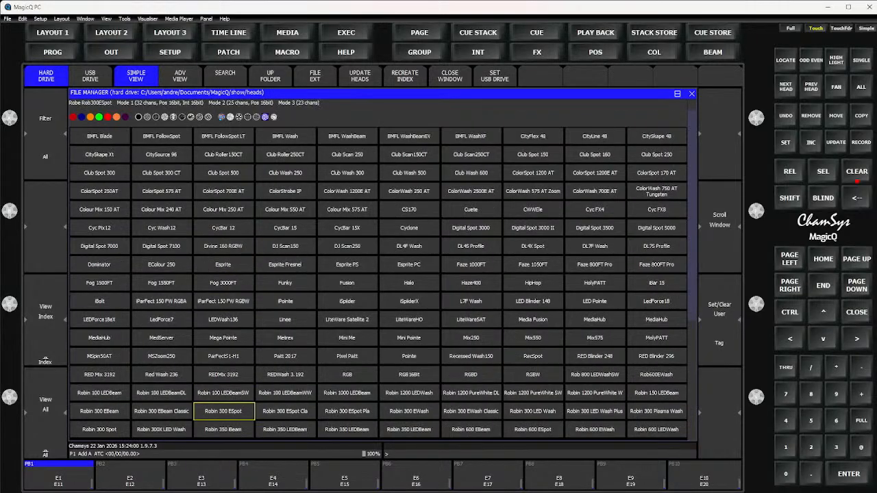
key(Down)
key(Down)
key(Down)
key(Down)
key(Down)
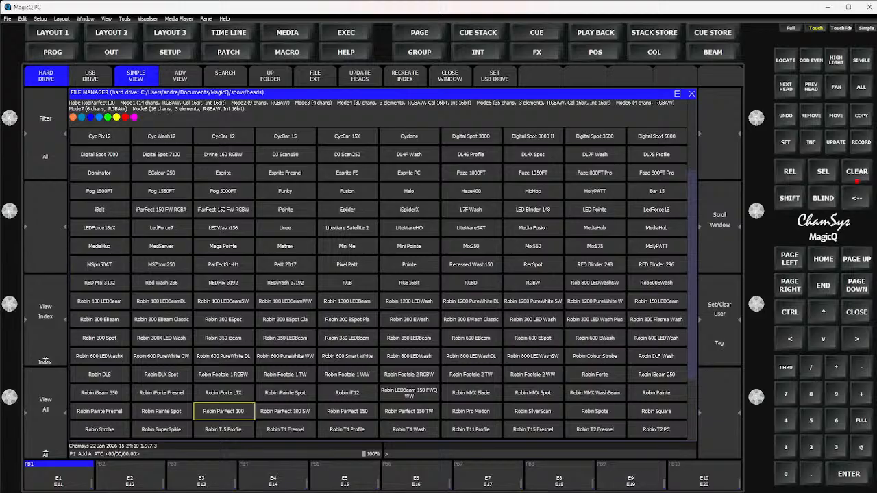
Step: Find the Robin Forte among the Robe models and choose its 56-channel mode
key(Page_Down)
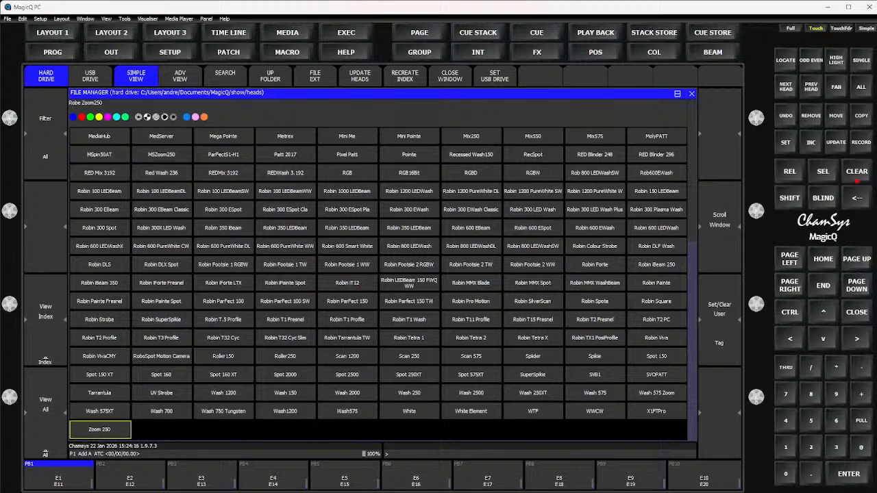
click(100, 393)
text(F)
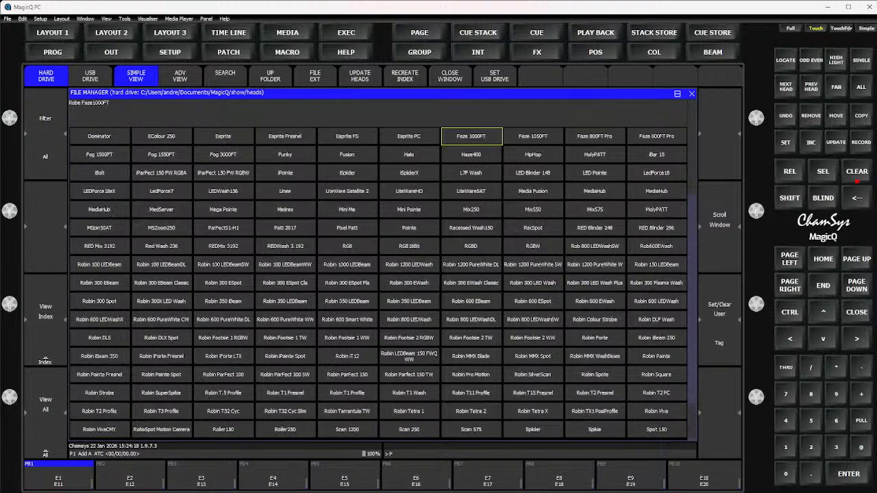
text(o)
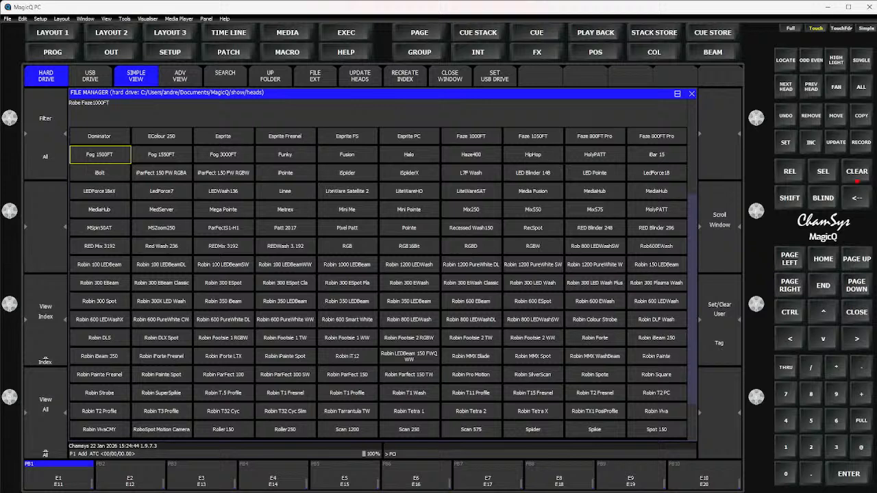
key(Up)
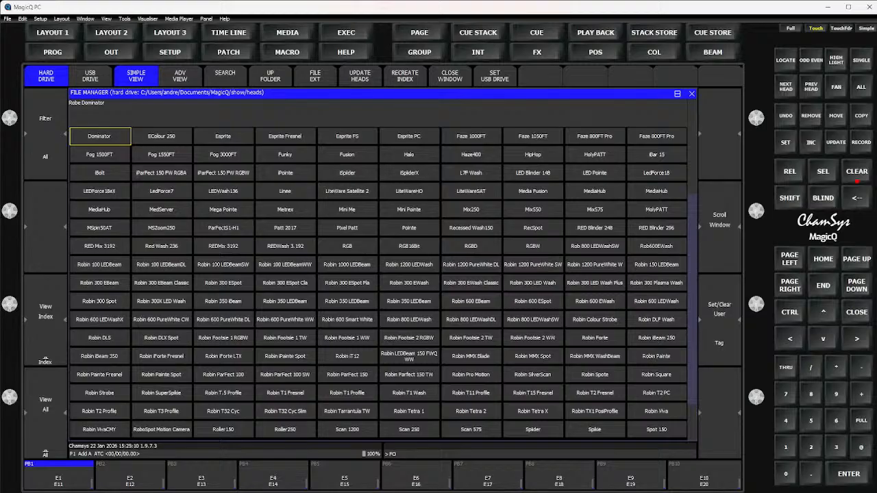
click(595, 338)
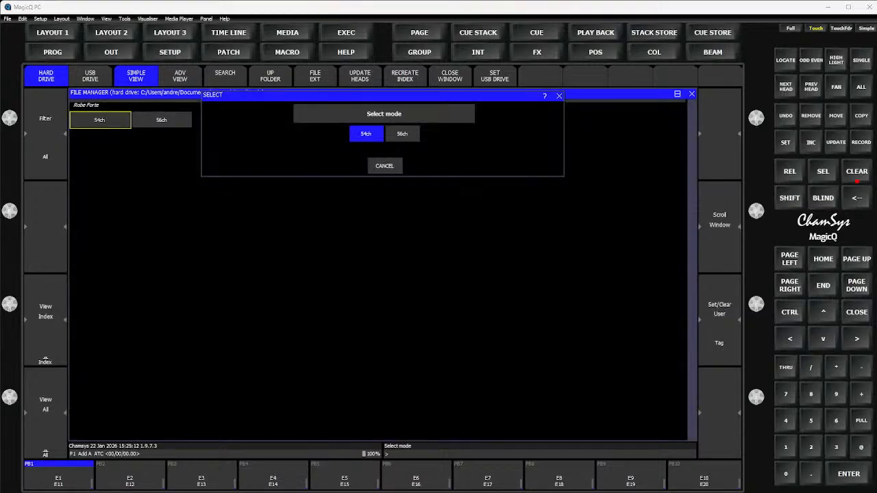
click(402, 133)
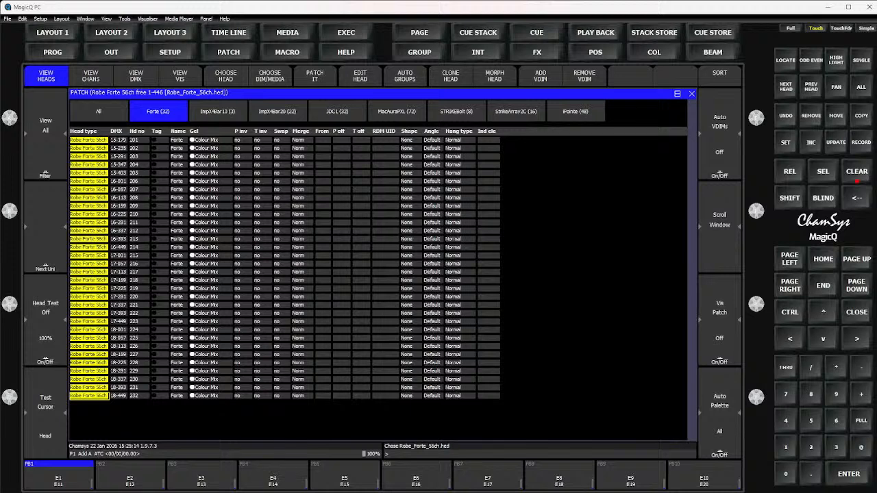
Step: Try to clone the selected Forte heads with Palettes and Cues as the clone type
click(450, 75)
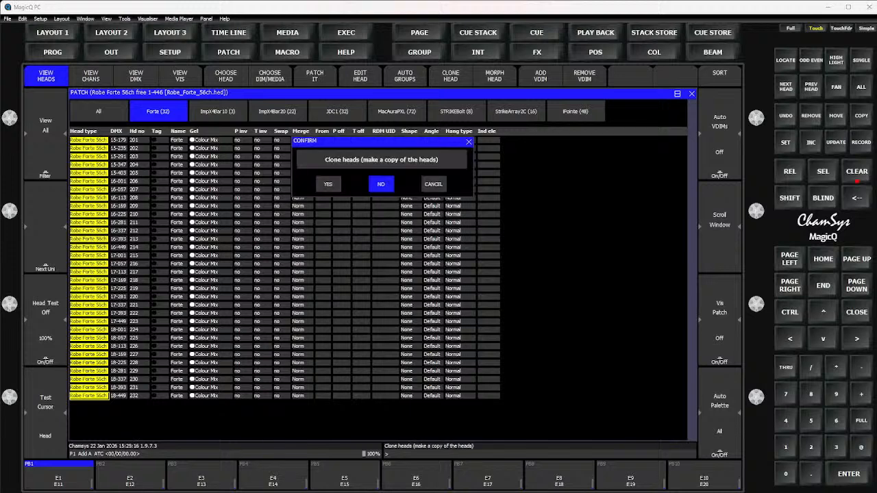
click(329, 183)
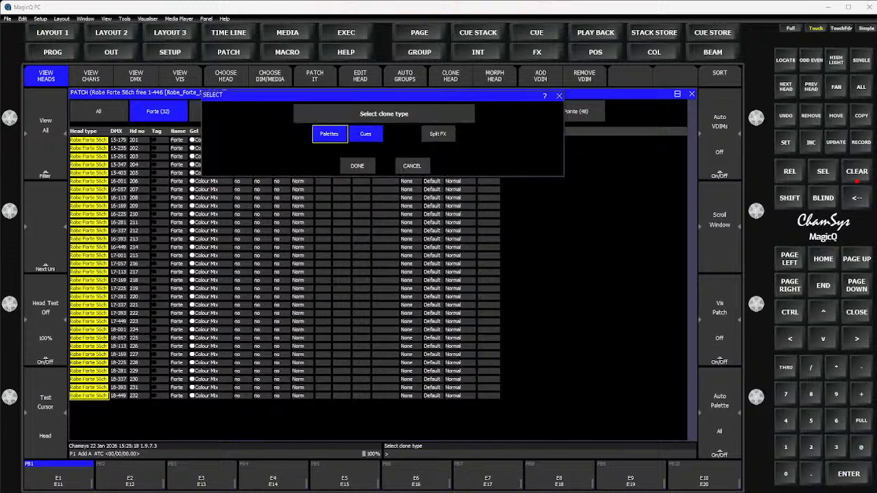
click(357, 166)
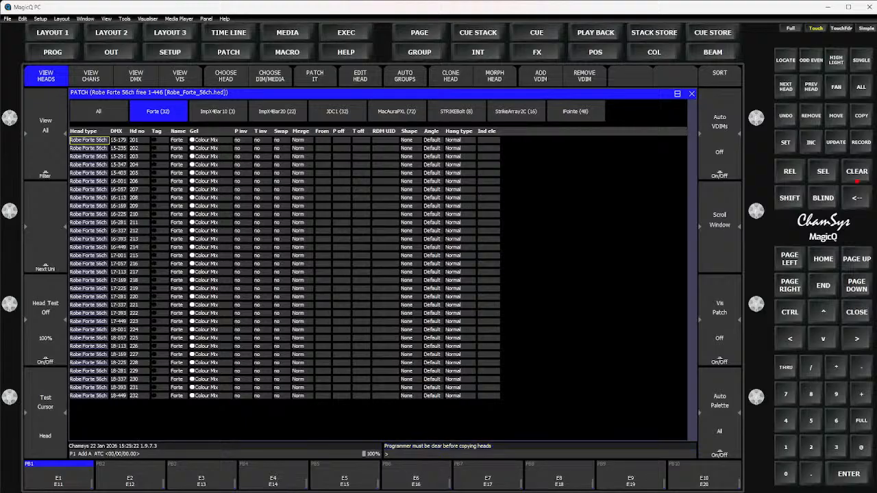
Step: Clear the programmer, select Forte heads 201 to 232 in the patch and clone them with Palettes and Cues included
key(ctrl+BackSpace)
drag(89, 140, 88, 396)
click(450, 75)
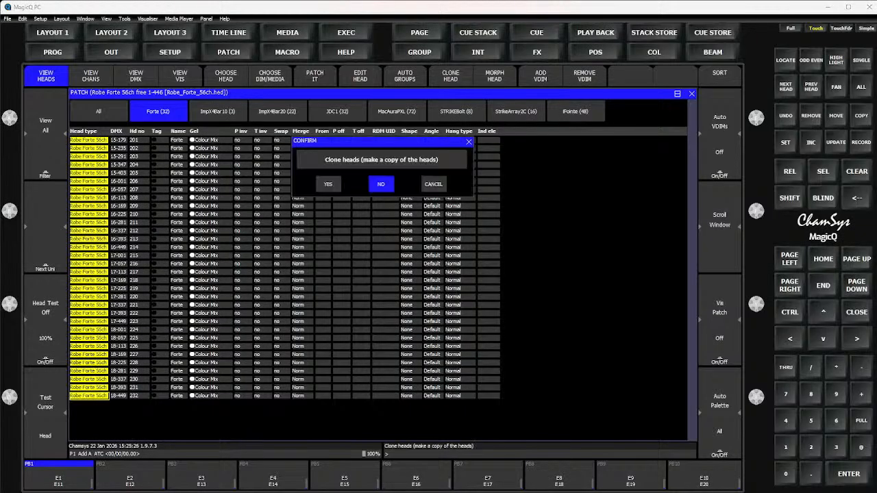
click(328, 184)
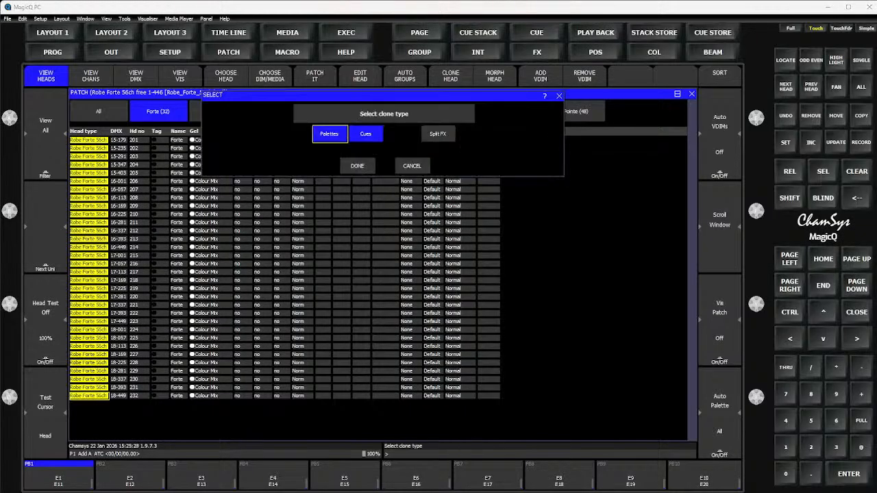
click(357, 166)
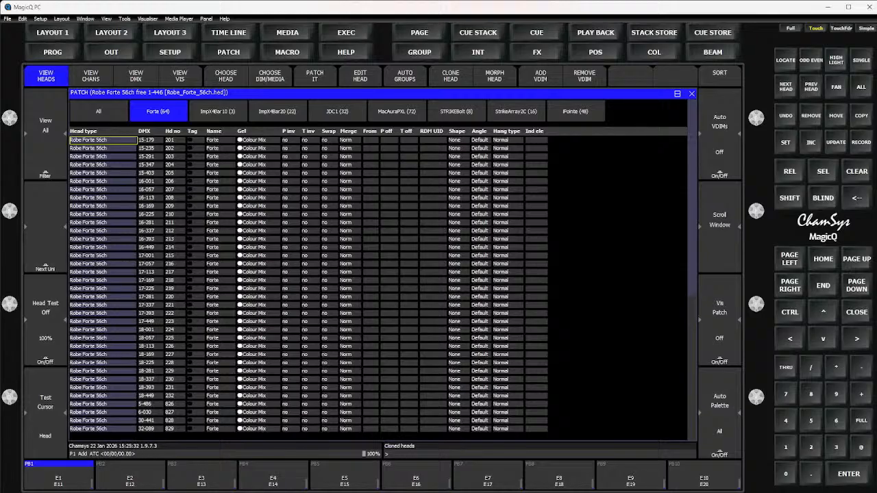
Step: Check the Forte heads by locating the SPOTS group and selecting the Forte Odd group
click(348, 32)
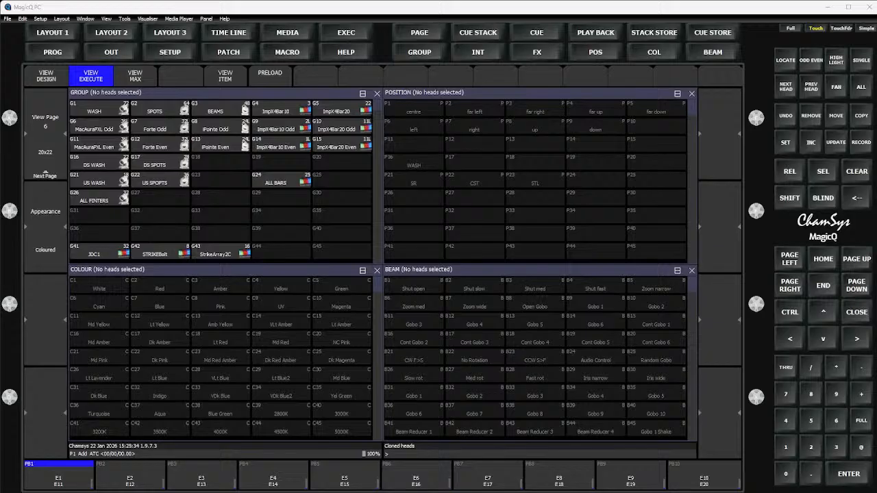
click(160, 108)
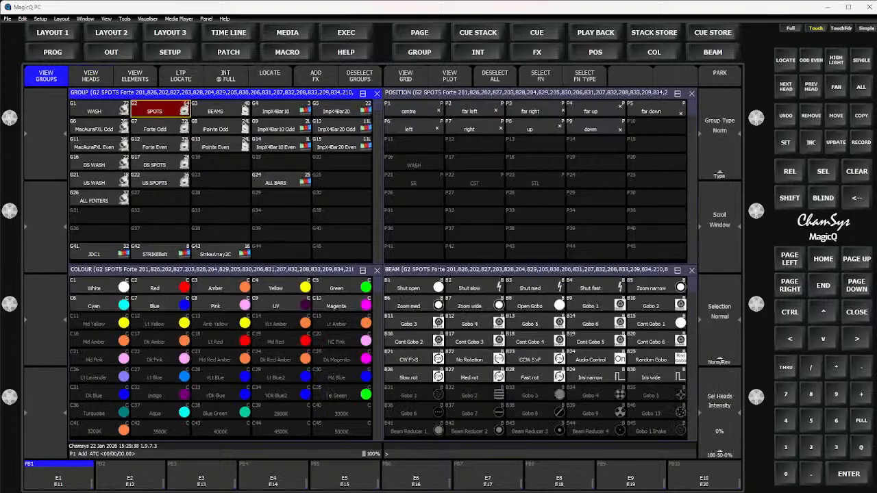
key(ctrl+l)
click(159, 127)
click(160, 108)
key(shift+3)
click(160, 127)
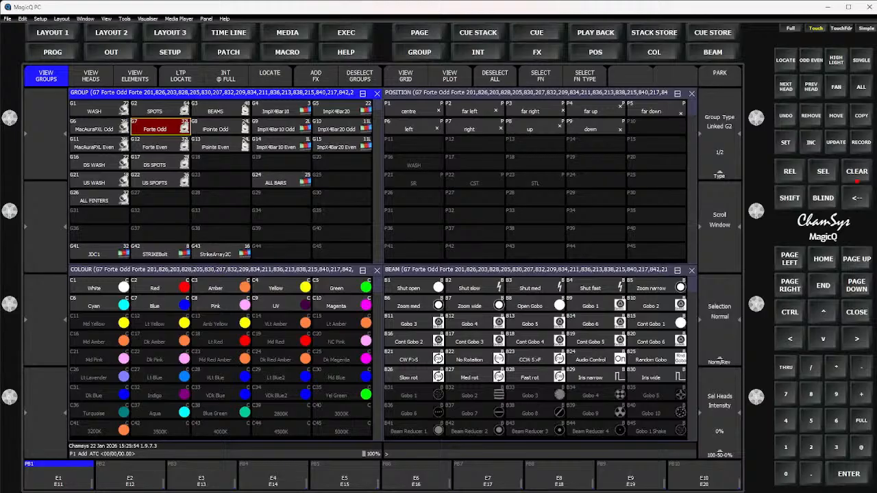
click(160, 108)
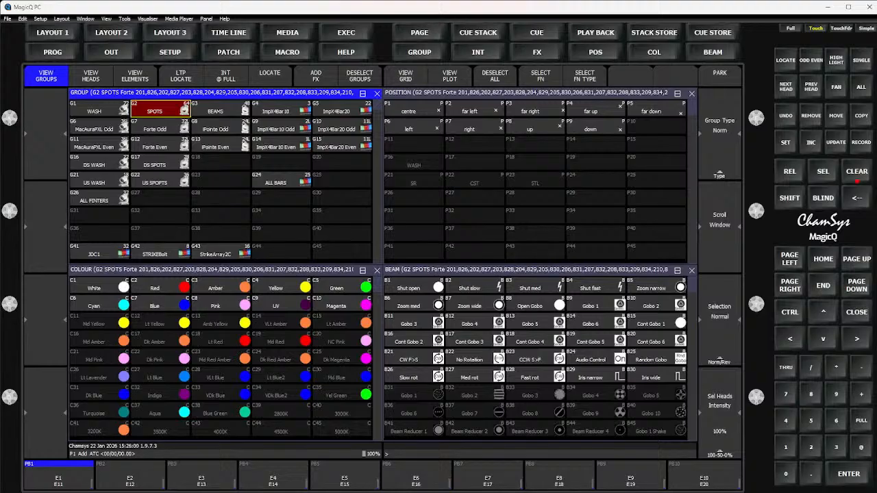
key(ctrl+l)
Step: Edit the 56-channel Forte head and set the default of all channels from Frame 1 Move to Frame 4 Swivel to 255
key(F4)
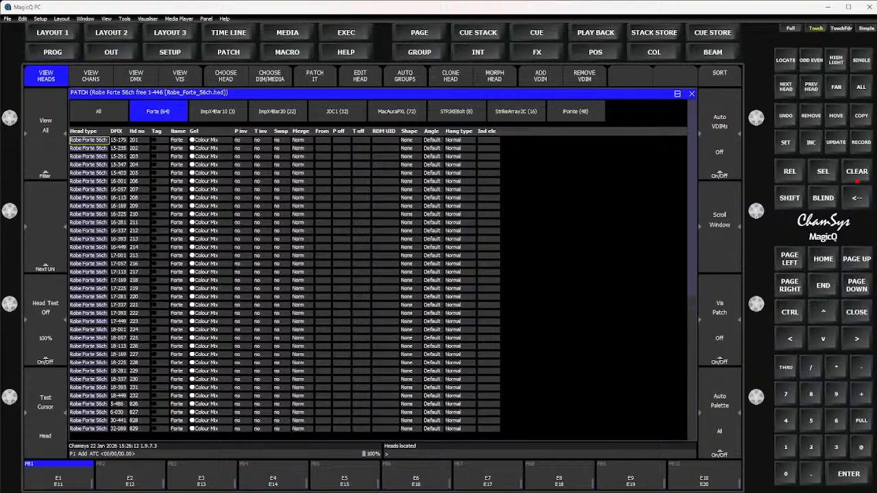
key(shift)
key(F8)
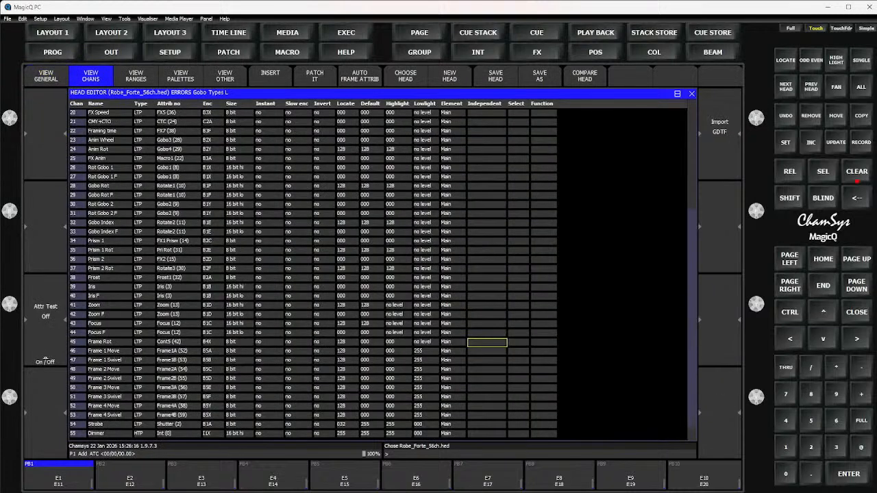
click(144, 351)
click(372, 351)
drag(372, 351, 372, 415)
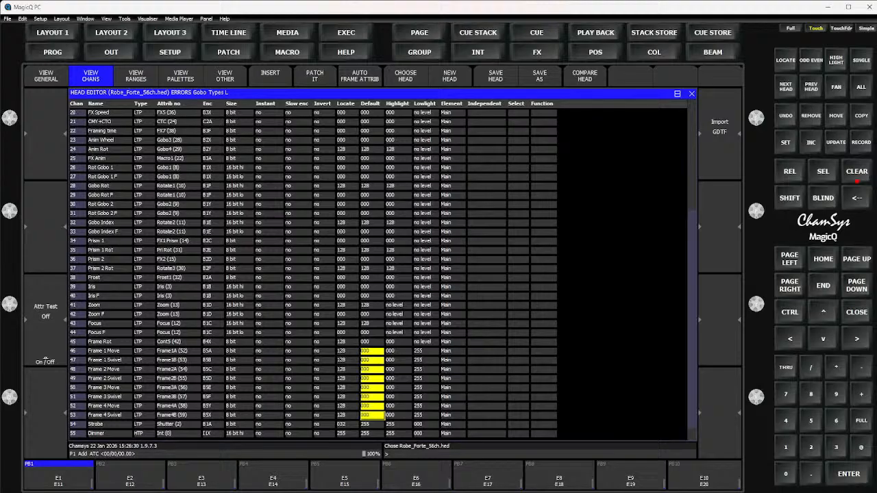
text(255)
key(Return)
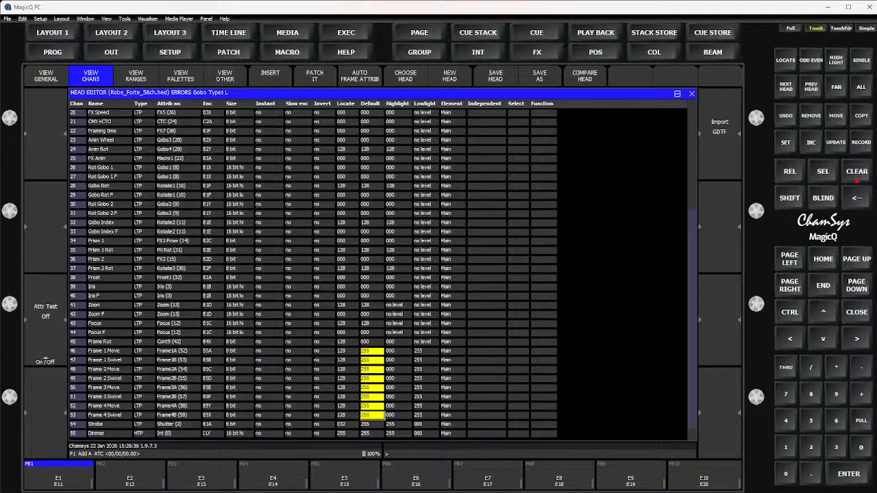
Step: Locate the SPOTS group, clear the programmer, and locate the group again at full intensity
key(Escape)
click(160, 109)
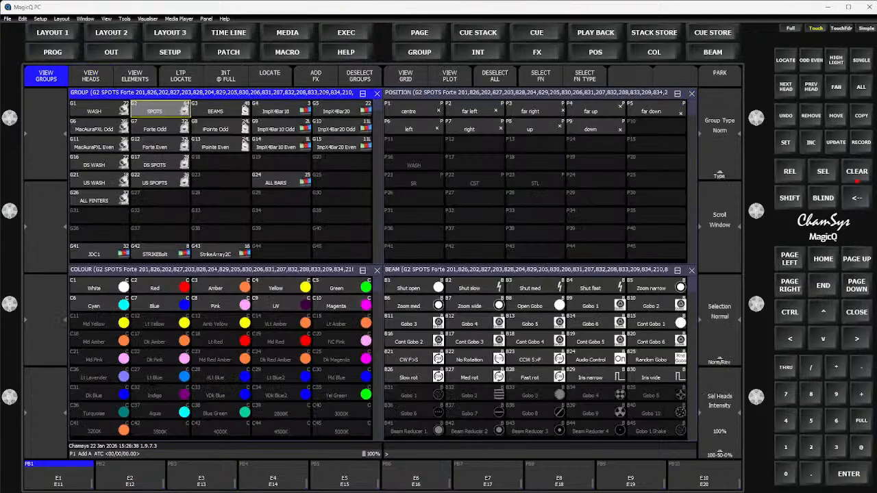
key(ctrl+l)
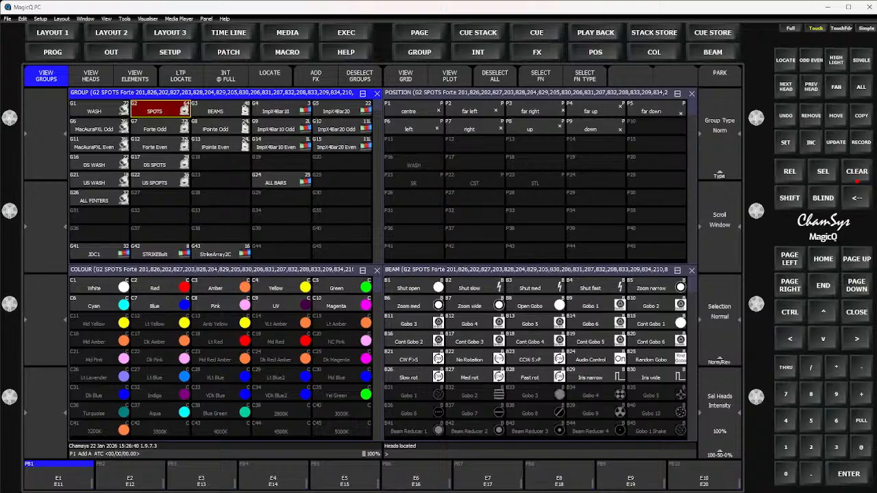
key(ctrl+BackSpace)
key(ctrl+b)
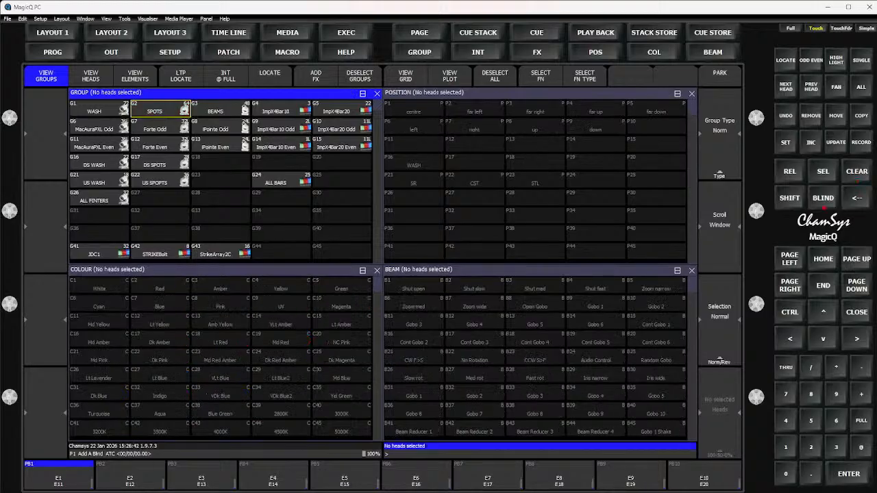
click(159, 110)
key(ctrl+l)
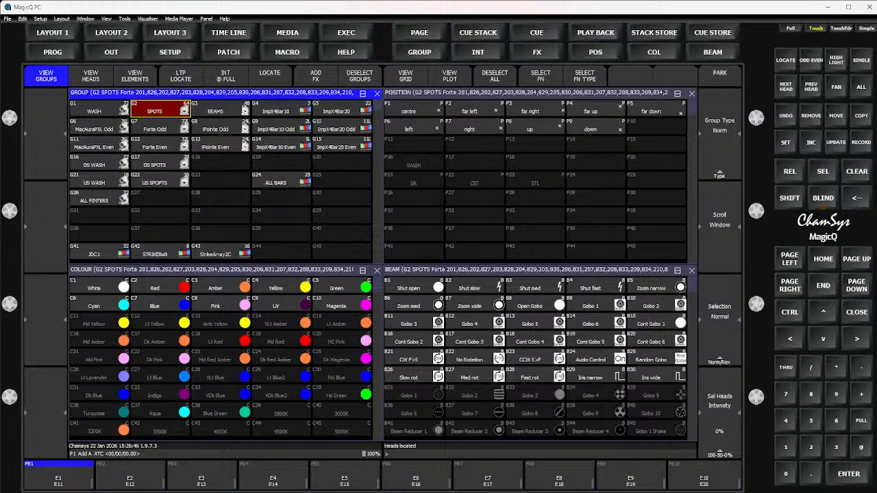
text(@@)
Step: View the blade controls for the SPOTS group and reopen the 56-channel Forte head's channels in the head editor
click(414, 287)
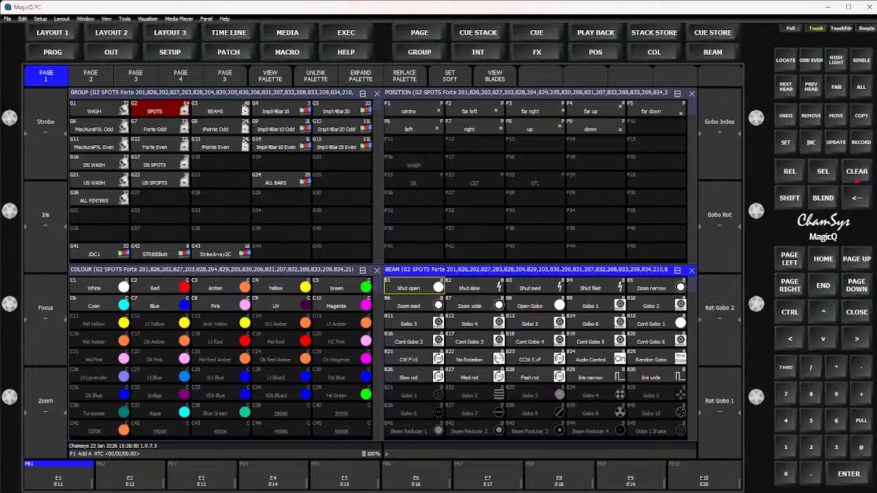
click(495, 75)
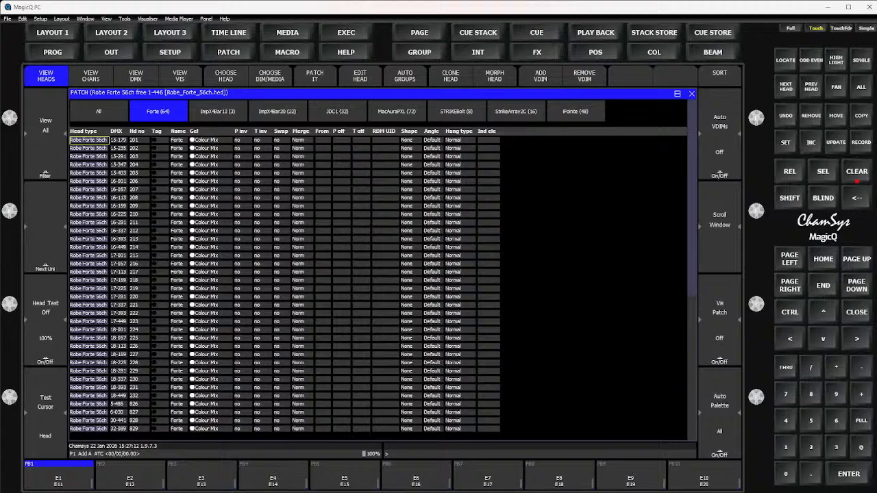
key(Return)
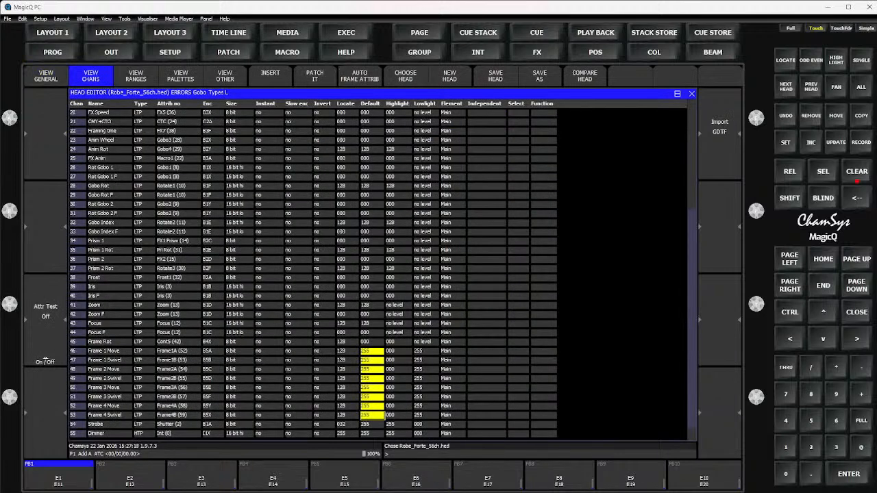
click(348, 351)
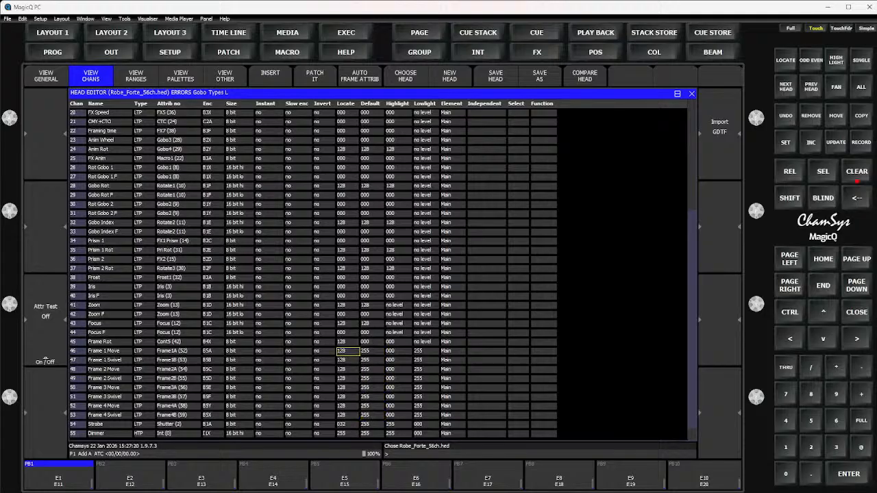
drag(348, 351, 347, 406)
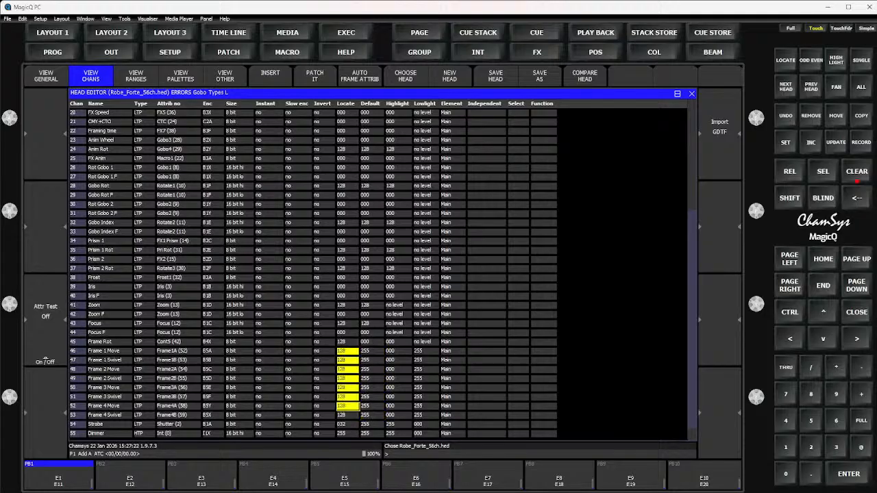
click(347, 424)
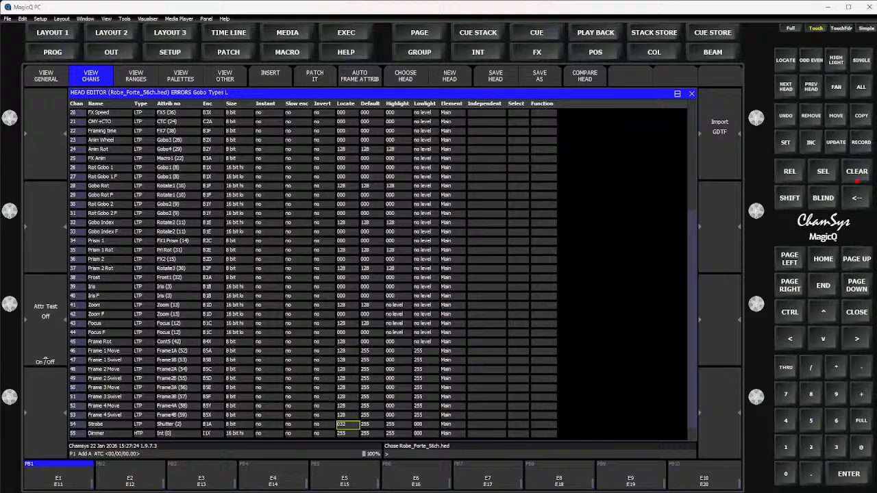
scroll(382, 273, down, 2)
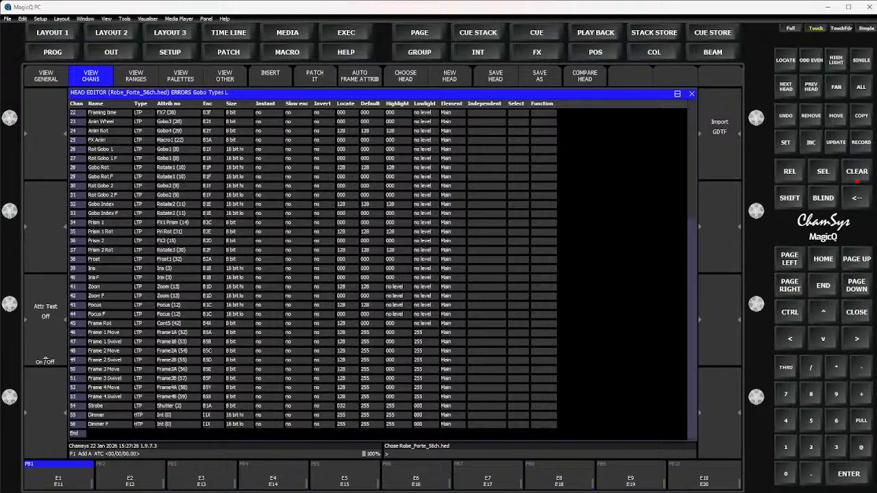
click(348, 415)
click(371, 424)
drag(371, 425, 371, 387)
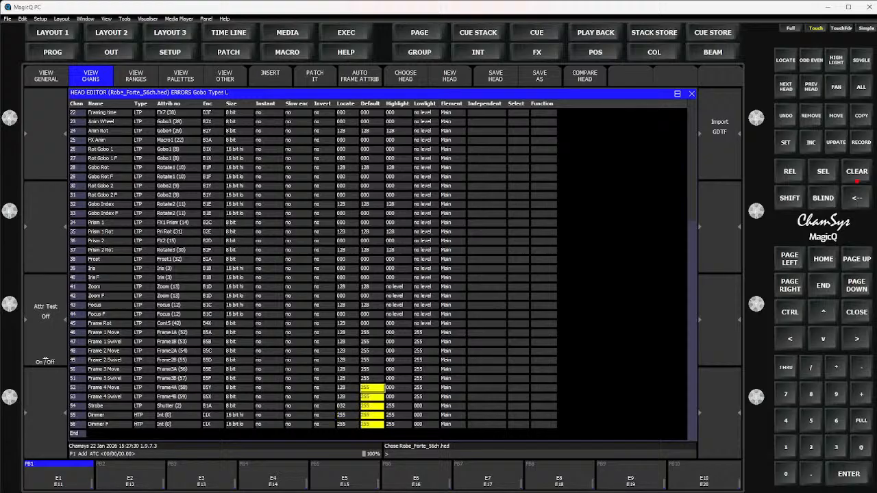
key(shift+Up)
key(shift+Up)
key(shift+Up)
key(Up)
key(shift+Up)
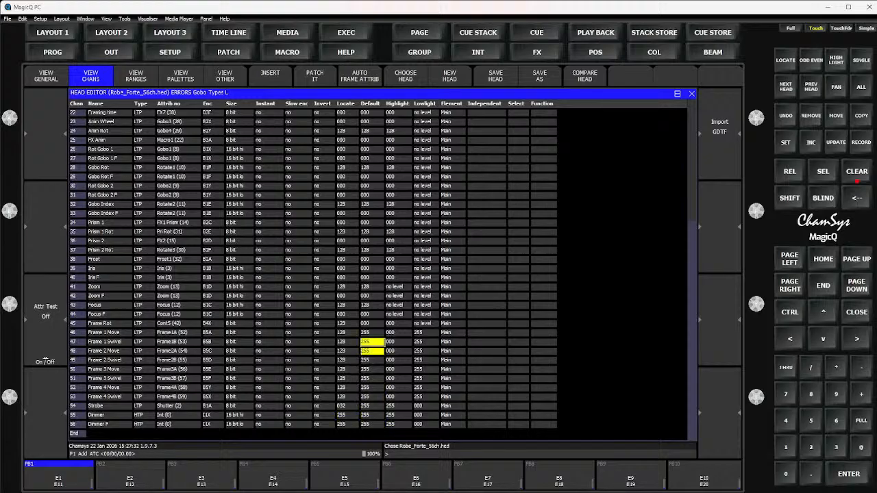
key(Left)
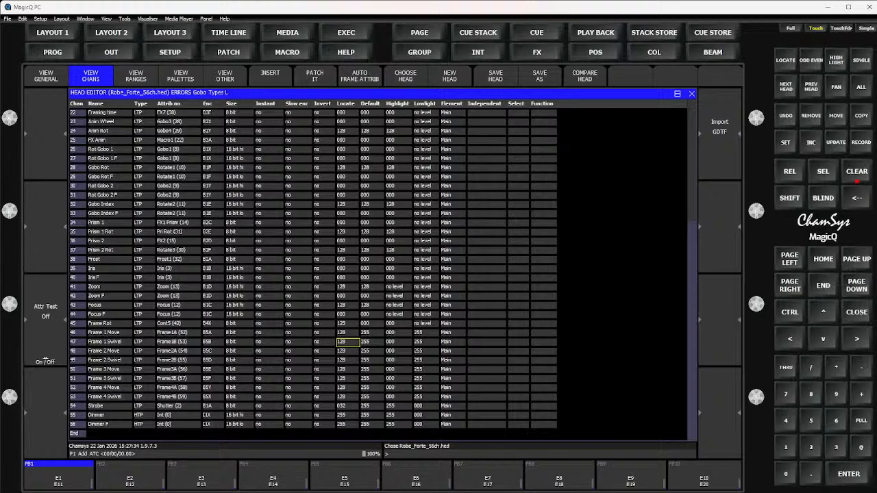
Step: Set the Locate and Default values of all channels from Frame Rot to Frame 4 Swivel to 0
drag(348, 323, 347, 397)
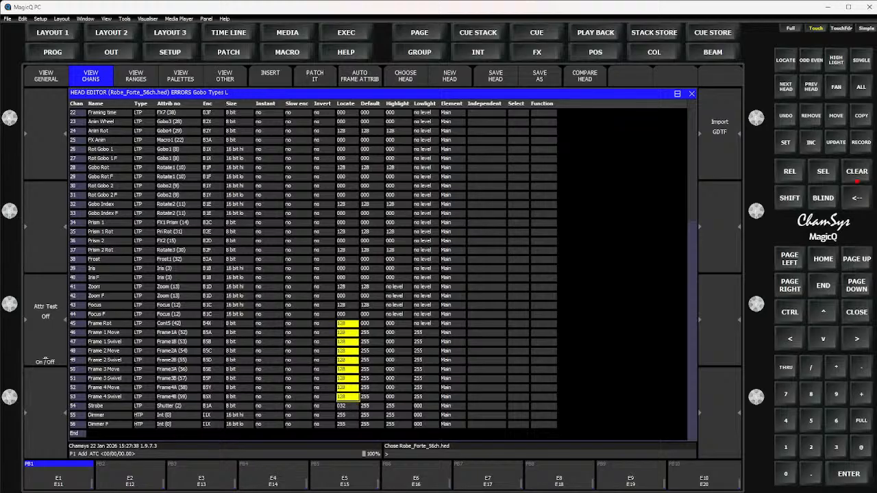
text(0)
key(Return)
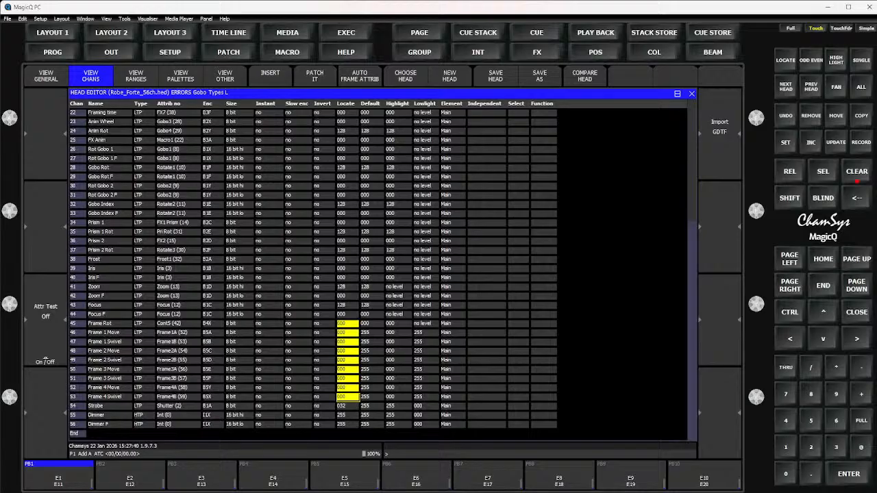
key(Right)
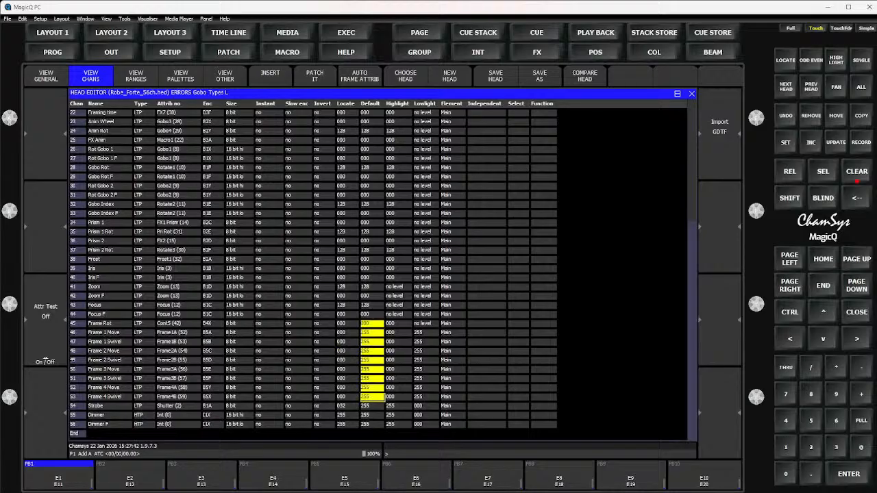
key(Return)
Step: Set the Lowlight values of all channels from Frame Rot to Frame 4 Swivel to 0
click(426, 323)
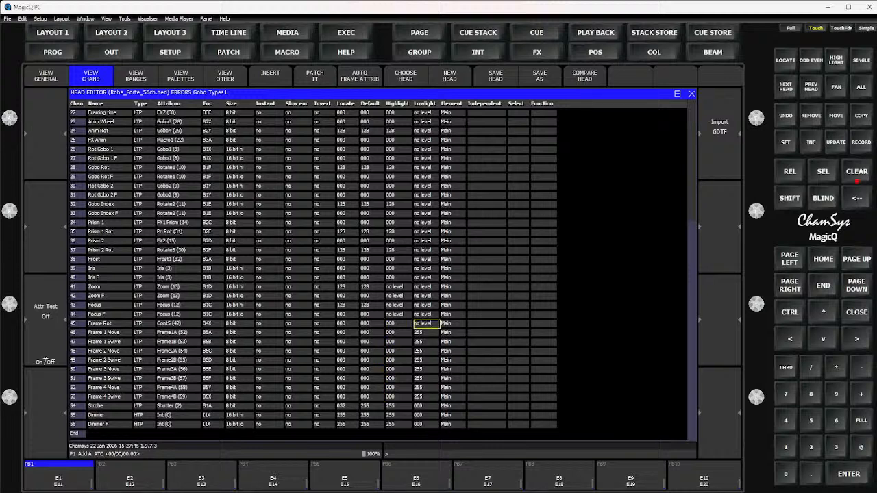
drag(425, 324, 425, 388)
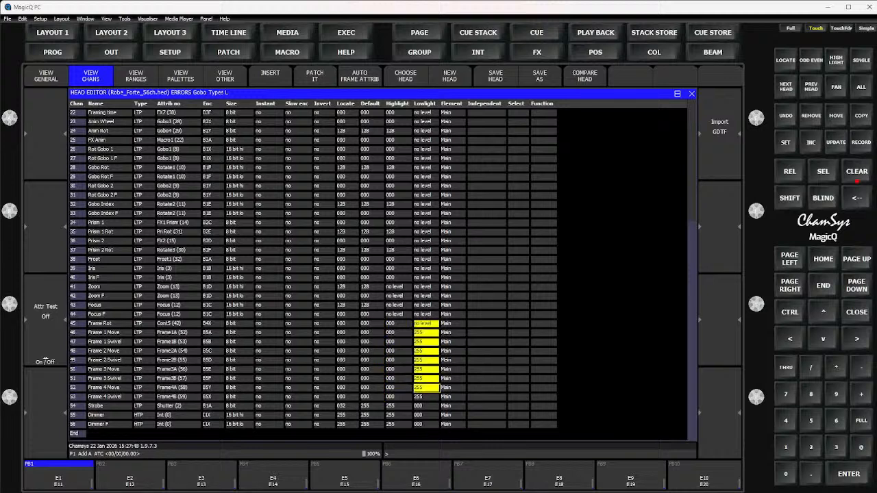
drag(425, 387, 425, 397)
text(0)
key(Return)
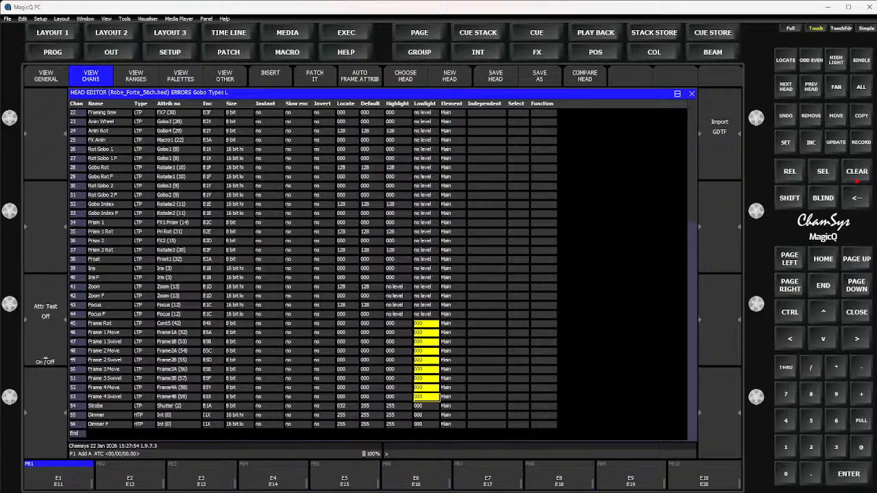
Step: Clear the programmer and save the edited Forte head under the new file name test_test_2
key(ctrl+BackSpace)
key(F12)
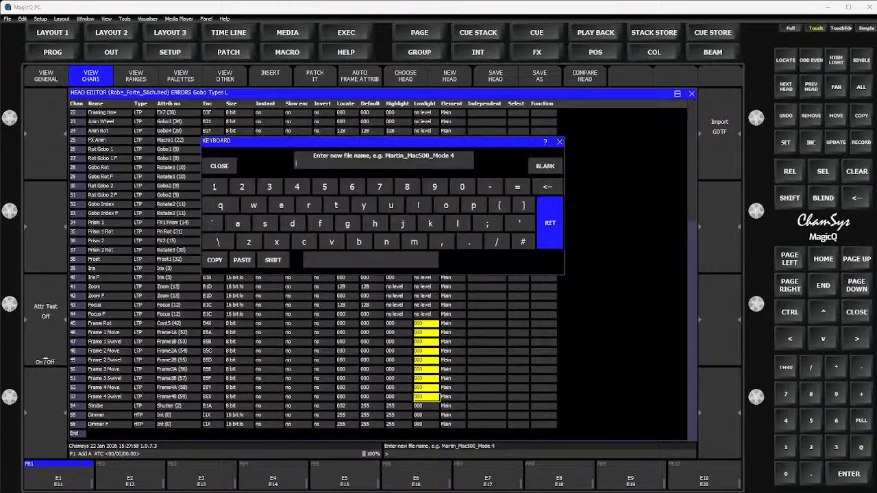
text(test_test_2)
key(Return)
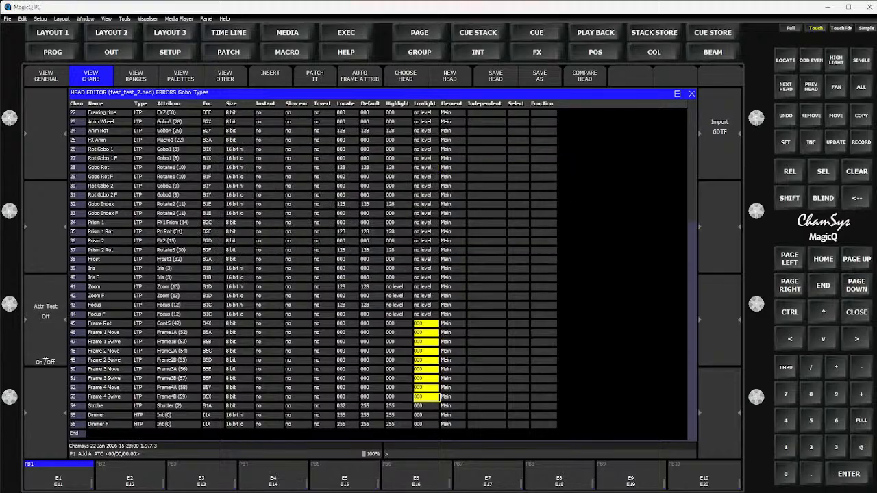
Step: Locate the SPOTS group from the Execute view to check the edited Forte head
click(348, 32)
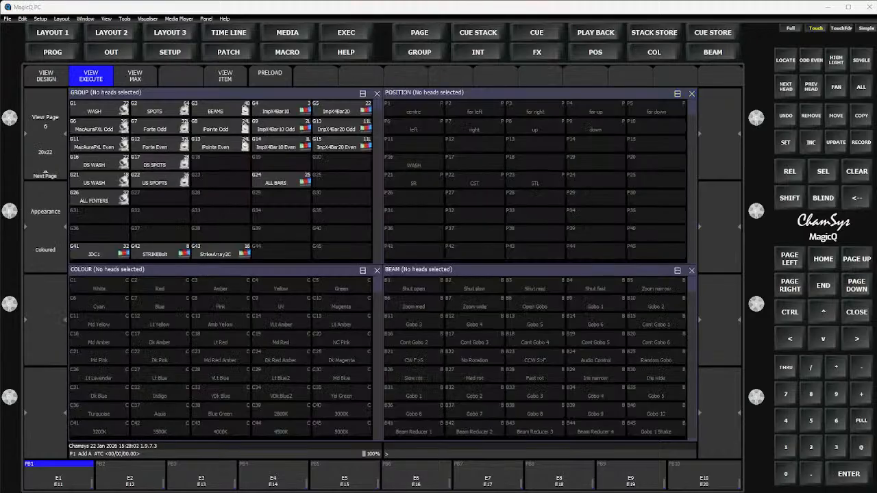
click(160, 109)
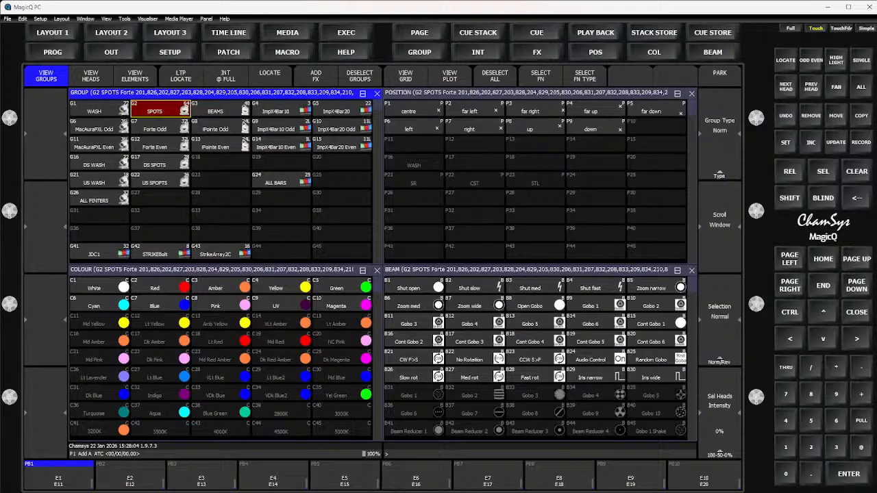
key(ctrl+l)
Step: Reopen the patched 56-channel Forte head in the head editor and set the Default of Frame Rot to 128
key(ctrl+s)
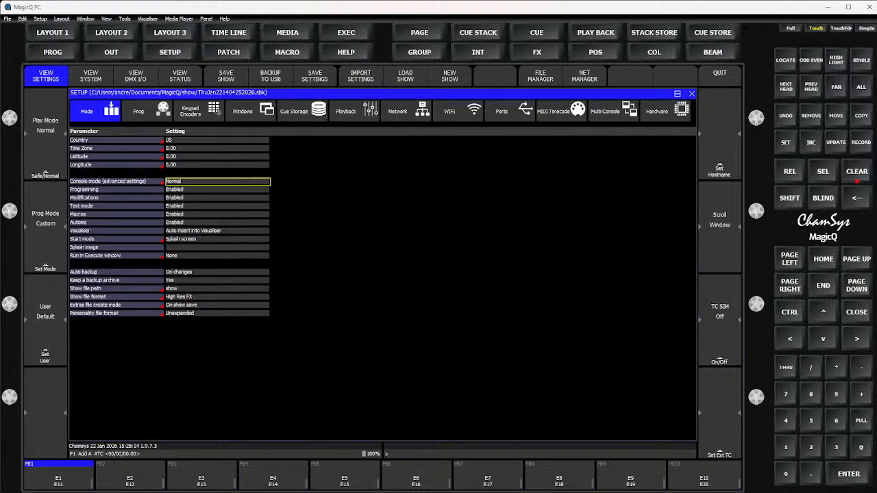
key(ctrl+p)
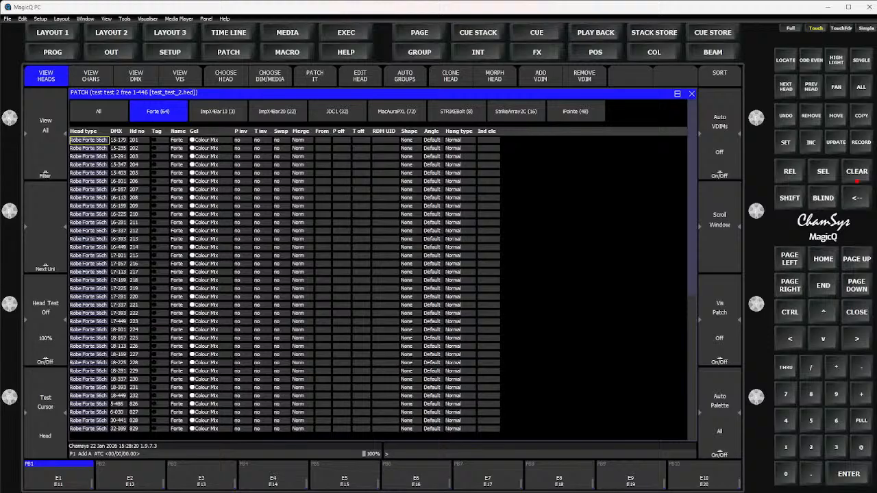
key(F8)
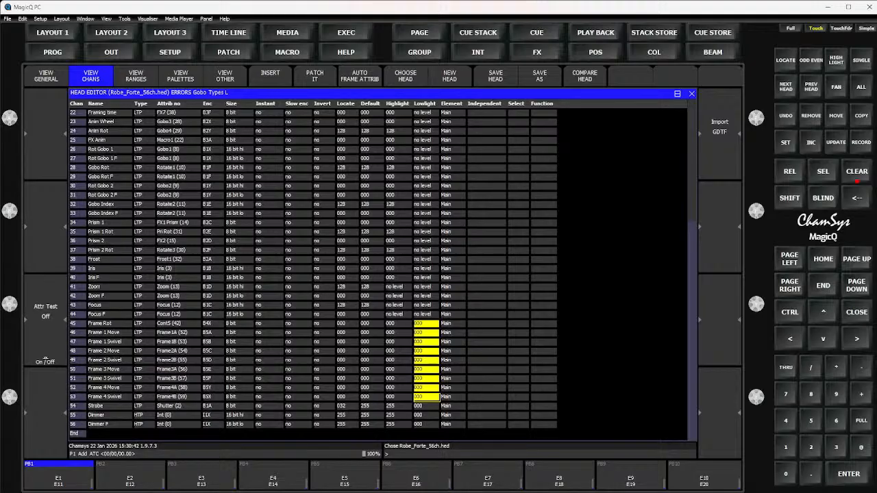
click(178, 332)
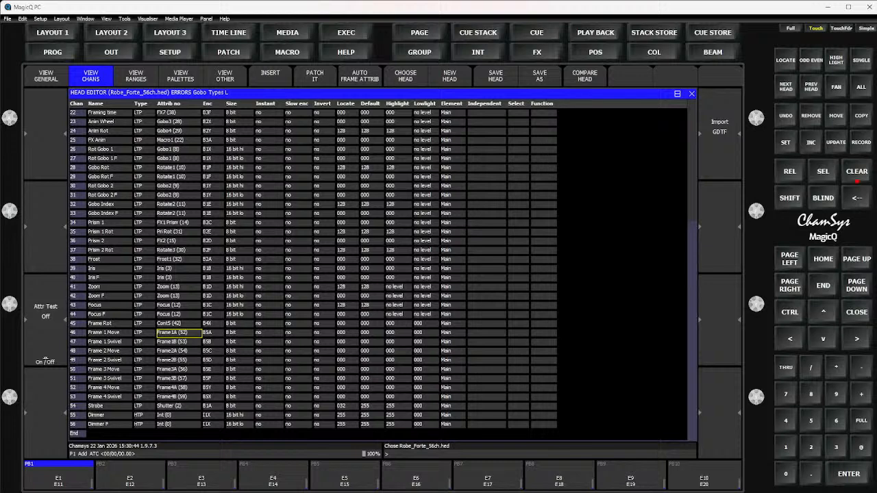
click(399, 332)
key(Left)
key(Up)
key(Up)
key(Down)
text(128)
key(Return)
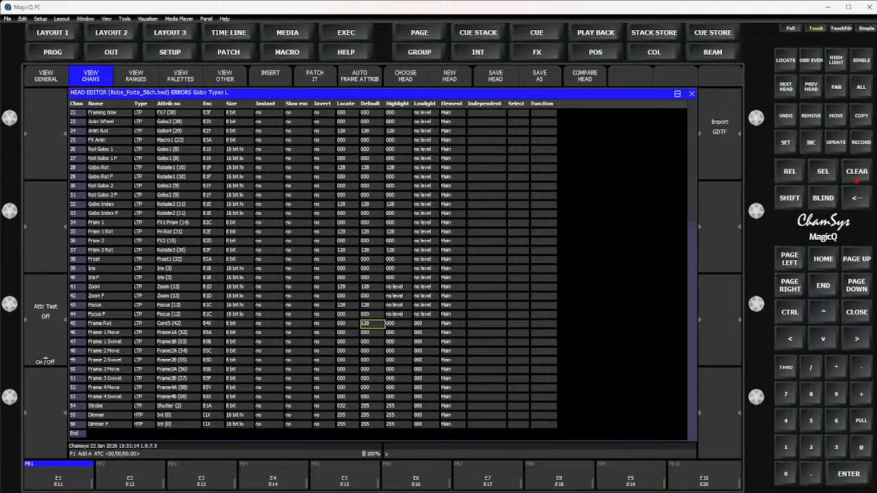
Step: Set the Default values of Frame 1 Swivel and Frame 2 Swivel to 128
key(Down)
key(Down)
key(Up)
key(Down)
key(Return)
key(Down)
key(Down)
drag(103, 360, 372, 359)
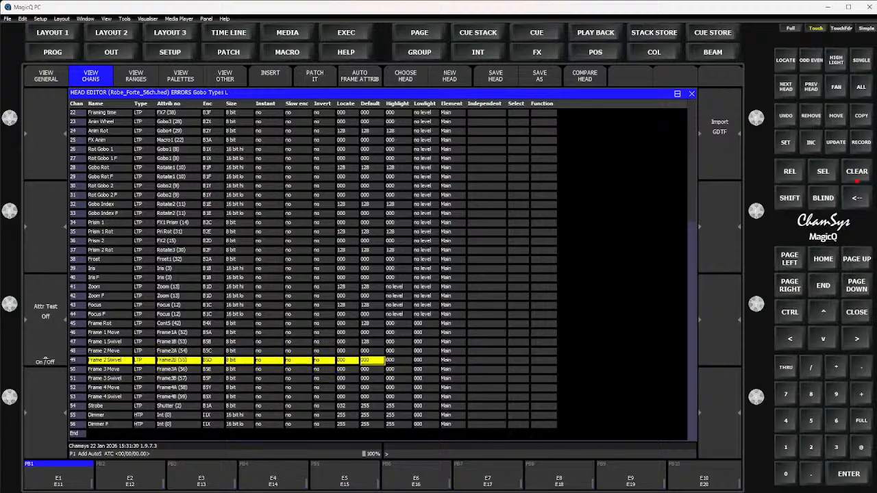
click(372, 359)
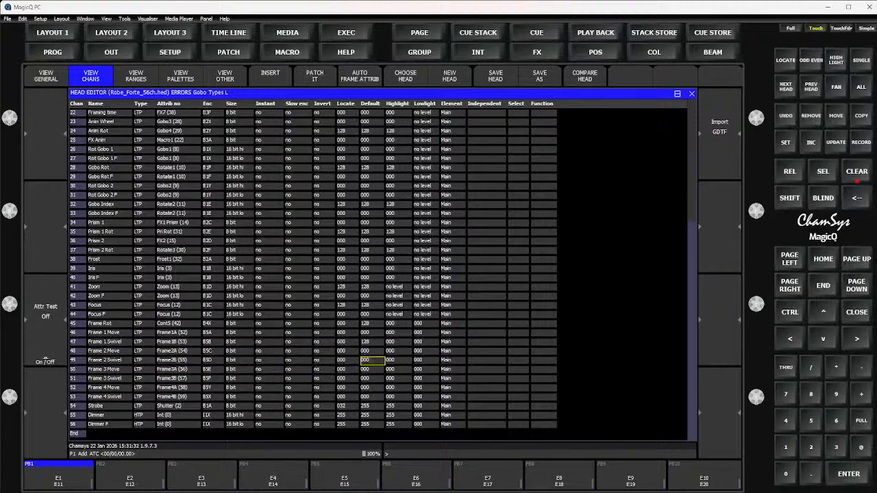
text(128)
key(Return)
Step: Set the Default values of Frame 3 Swivel and Frame 4 Swivel to 128 and save the head
key(Down)
key(Down)
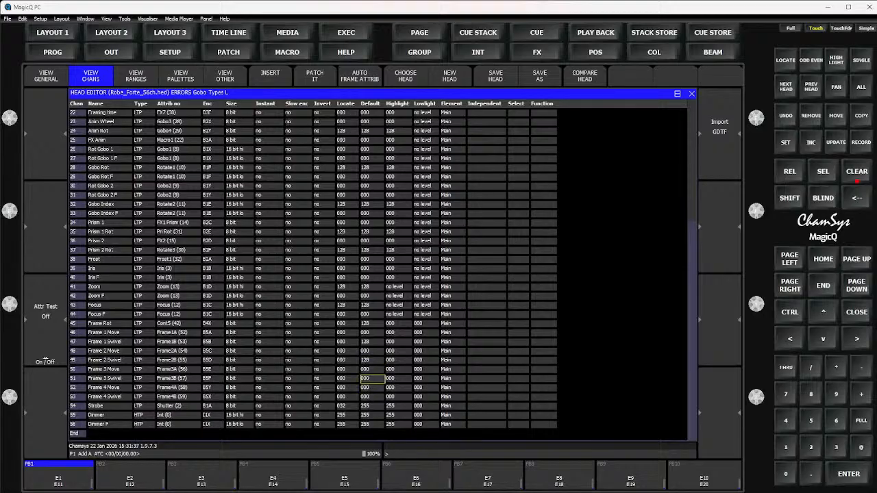
text(128)
key(Return)
key(Down)
key(Down)
text(128)
key(Return)
key(ctrl+s)
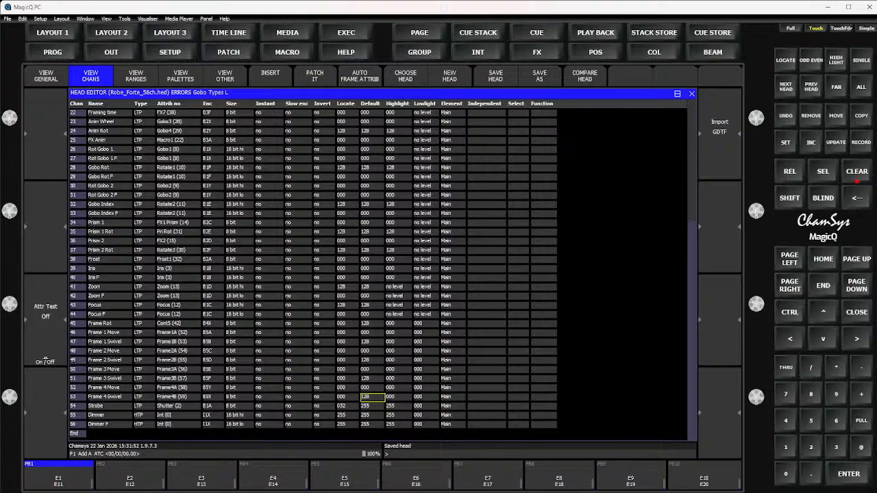
Step: Return to the Execute view, clear the programmer, and locate the SPOTS group again
key(Escape)
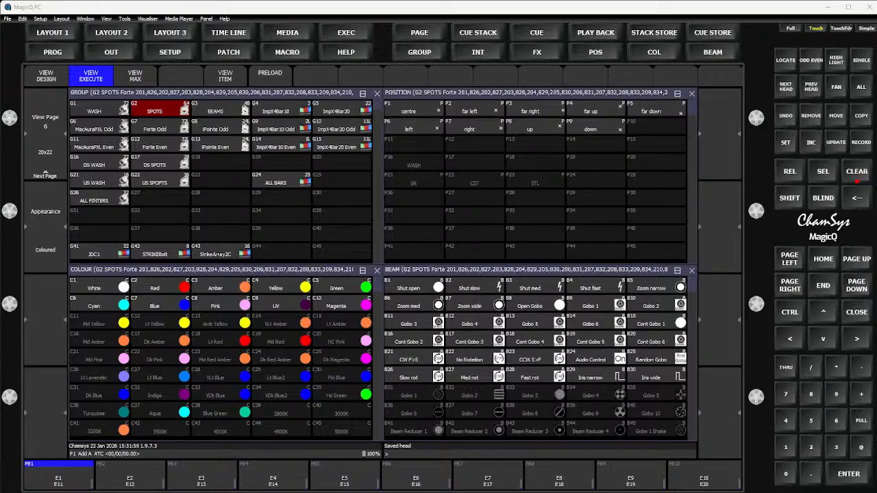
key(ctrl+BackSpace)
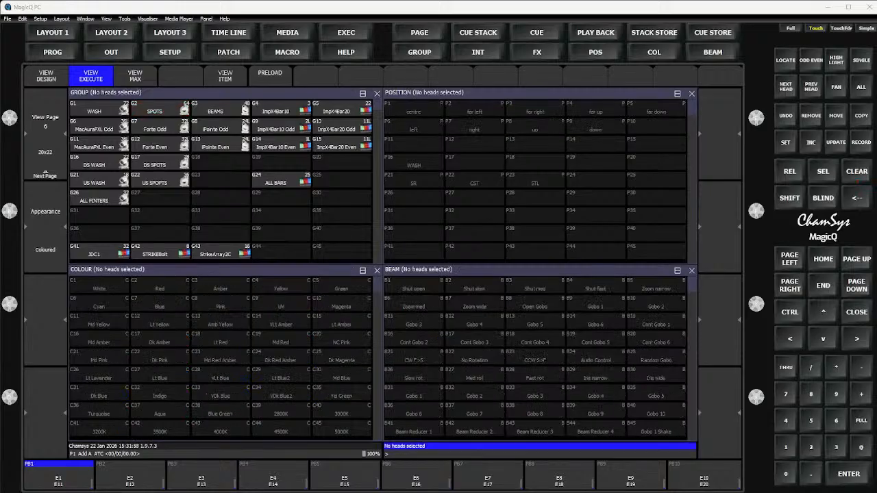
click(159, 107)
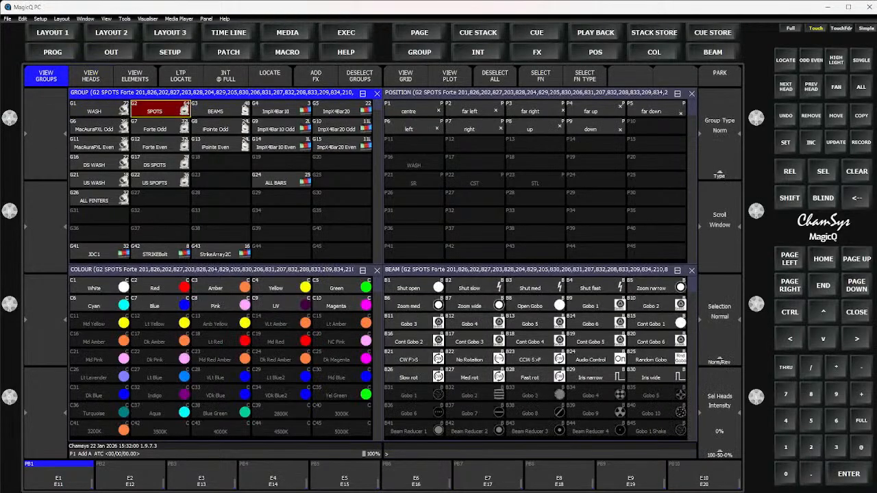
key(ctrl+l)
key(shift+3)
Step: Reopen the 56-channel Forte head from the patch, set the Strobe channel's Default to 32, and save the head
click(170, 52)
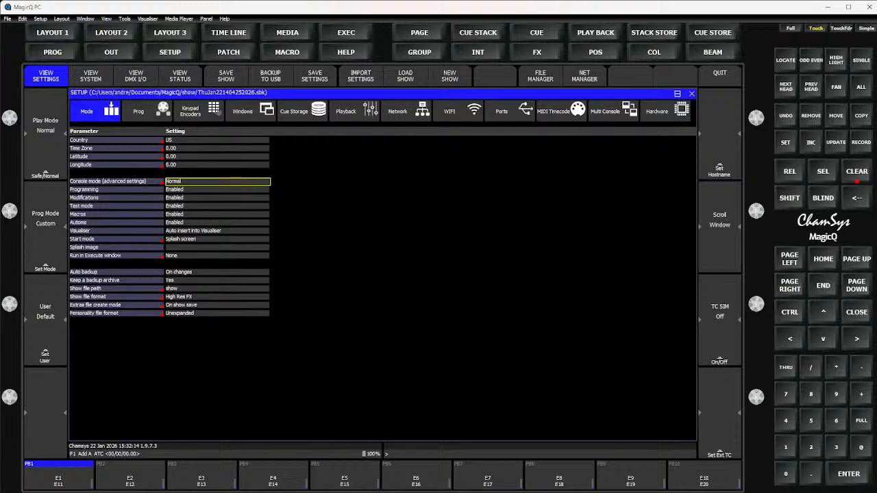
click(228, 52)
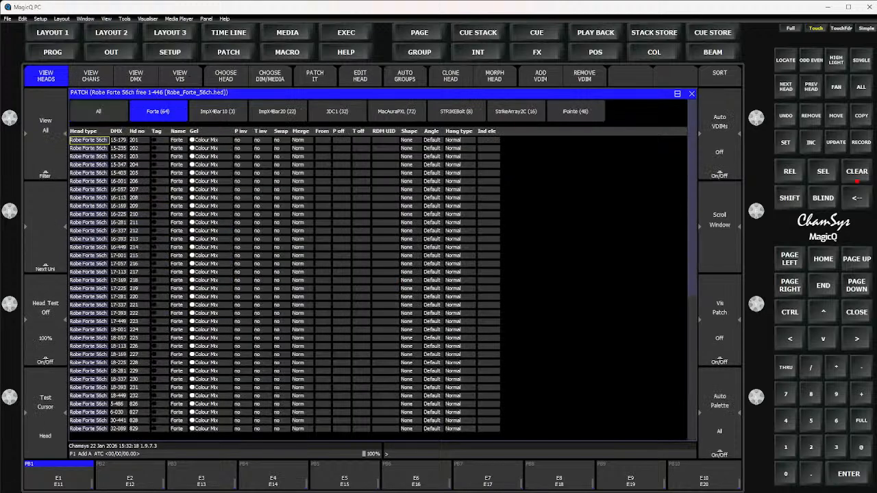
click(360, 75)
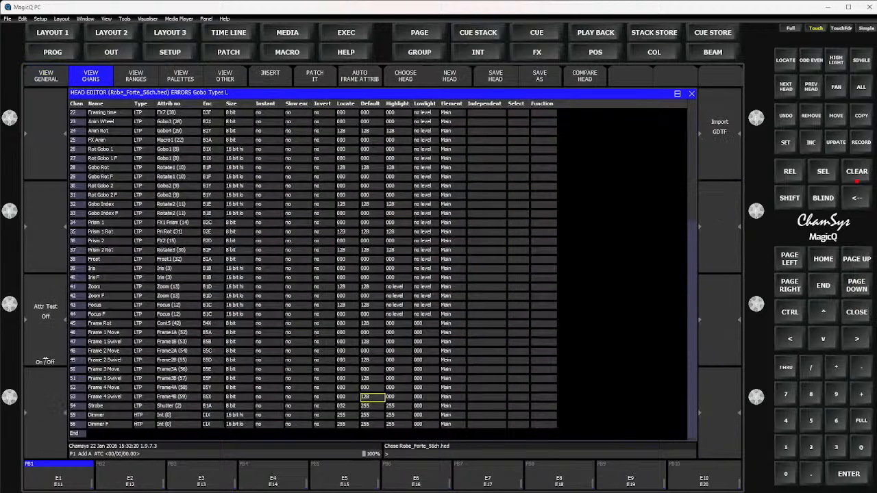
key(Right)
key(Down)
key(Left)
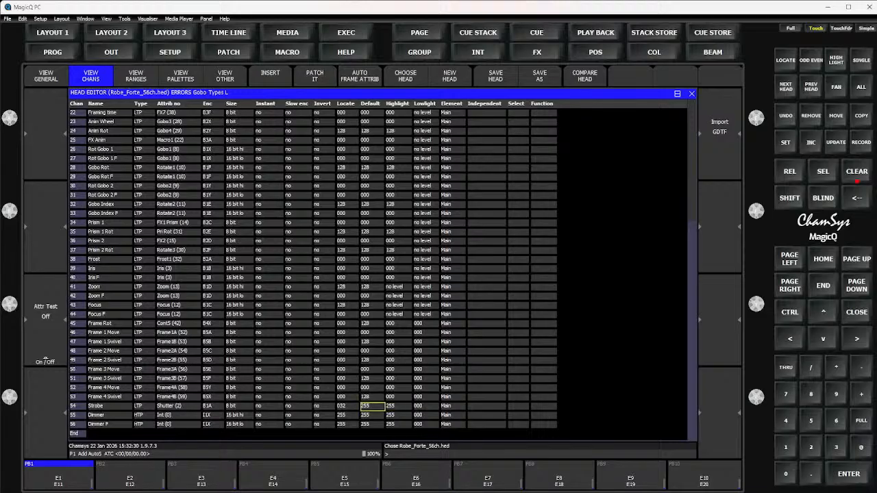
text(32)
key(Return)
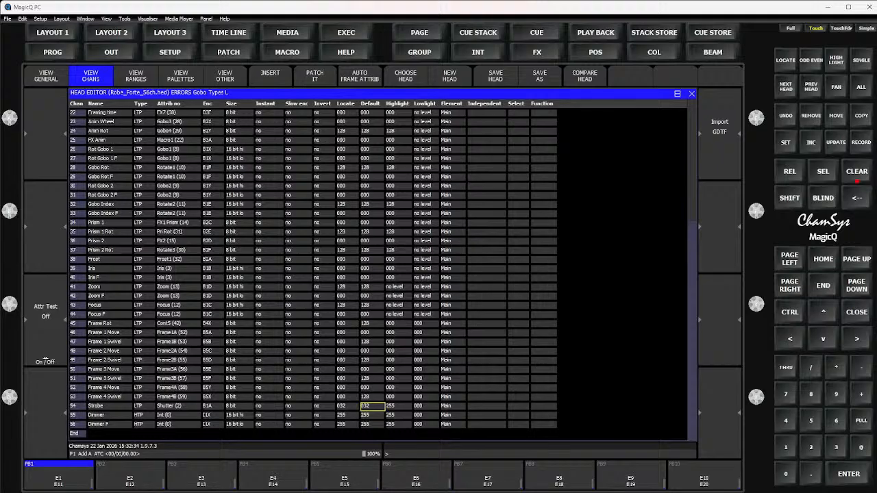
key(ctrl+s)
key(Right)
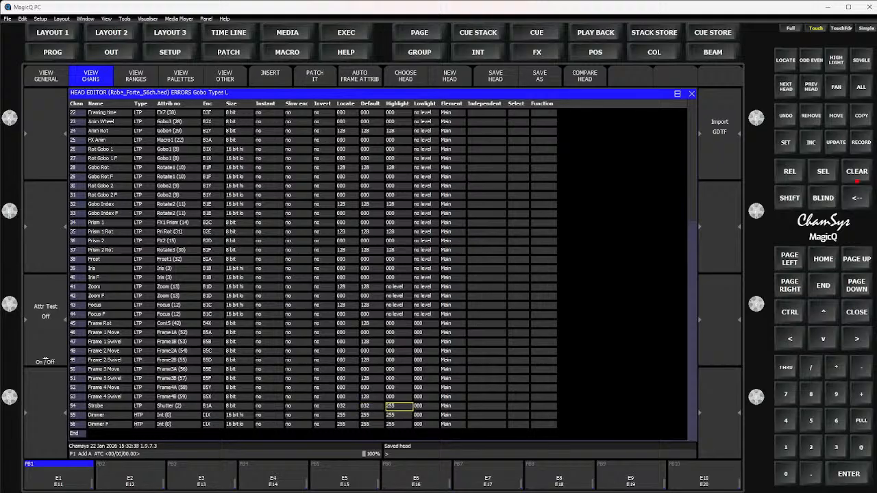
Step: Set the Highlight values of Strobe, Dimmer, and Dimmer F to 0 and save the head
key(Right)
key(Left)
key(Down)
key(shift+Down)
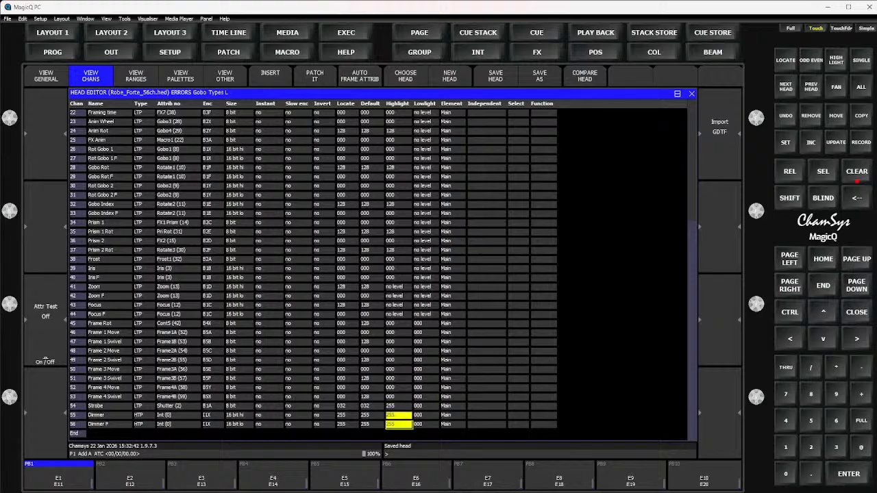
key(Up)
key(Up)
key(shift+Down)
key(shift+Down)
text(0)
key(Return)
key(ctrl+s)
Step: Return to the Execute view, clear the programmer, and locate the SPOTS group to test the edited head
click(347, 31)
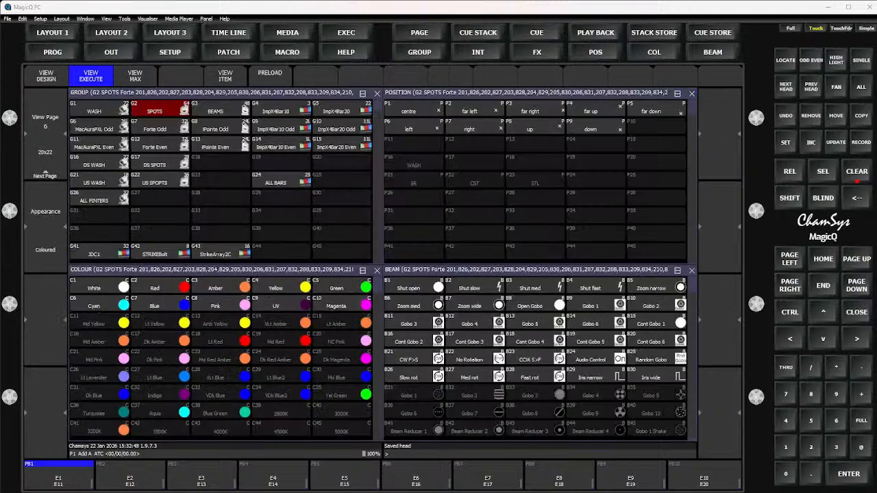
click(159, 110)
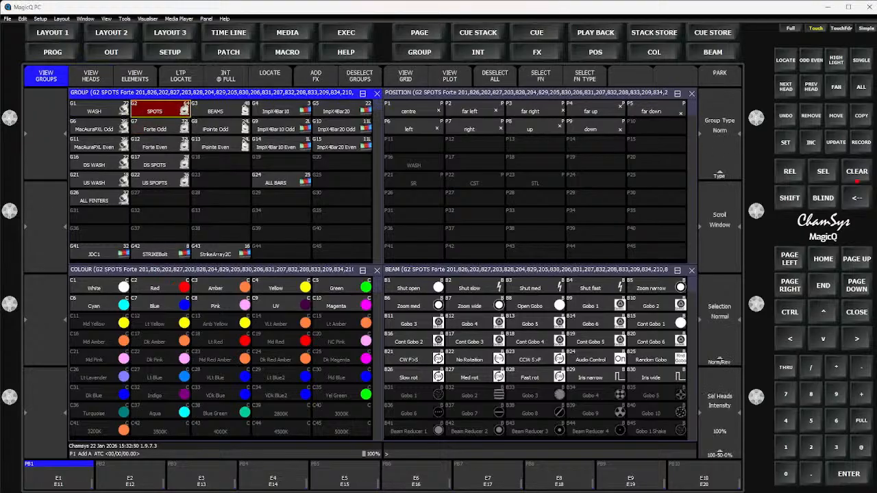
key(ctrl+l)
key(ctrl+BackSpace)
key(ctrl+l)
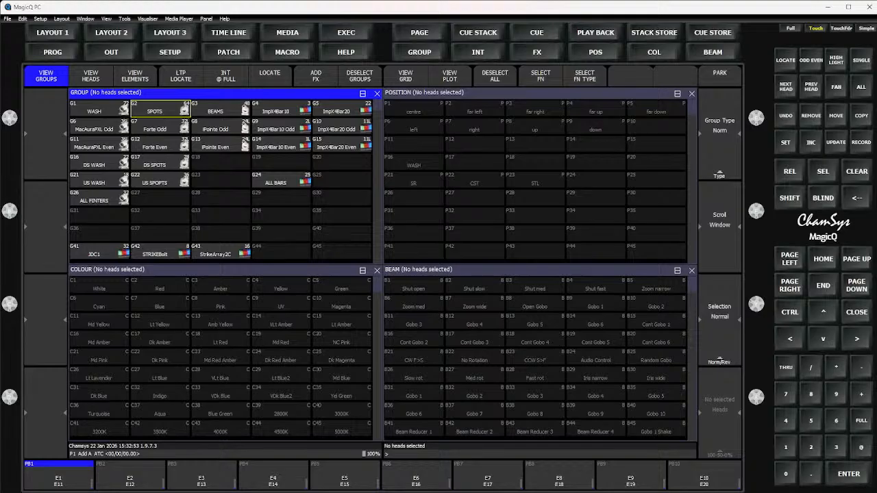
click(159, 110)
key(ctrl+l)
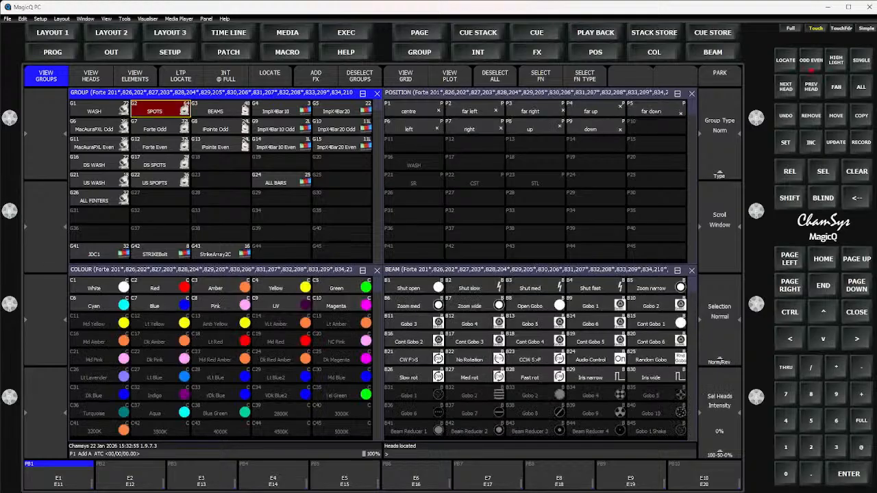
Step: Try the odd/even subselection on SPOTS, clear the programmer, and locate the whole group again
key(ctrl+l)
key(ctrl+o)
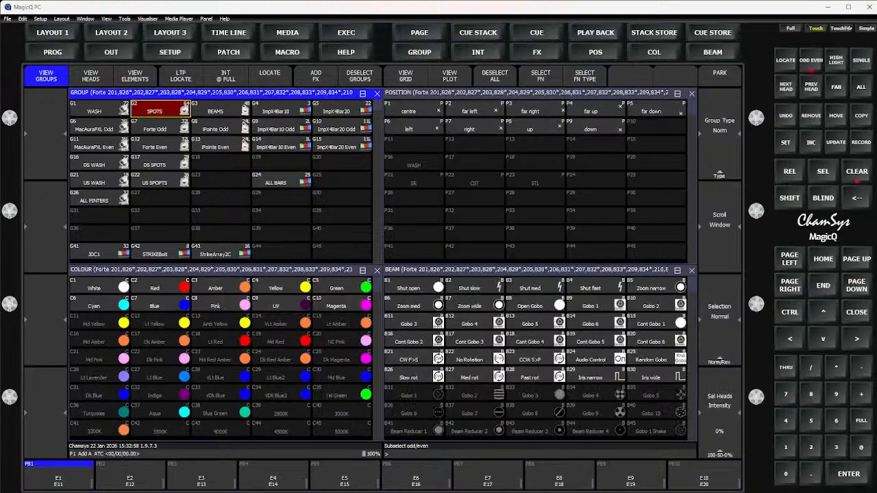
key(ctrl+BackSpace)
key(ctrl+l)
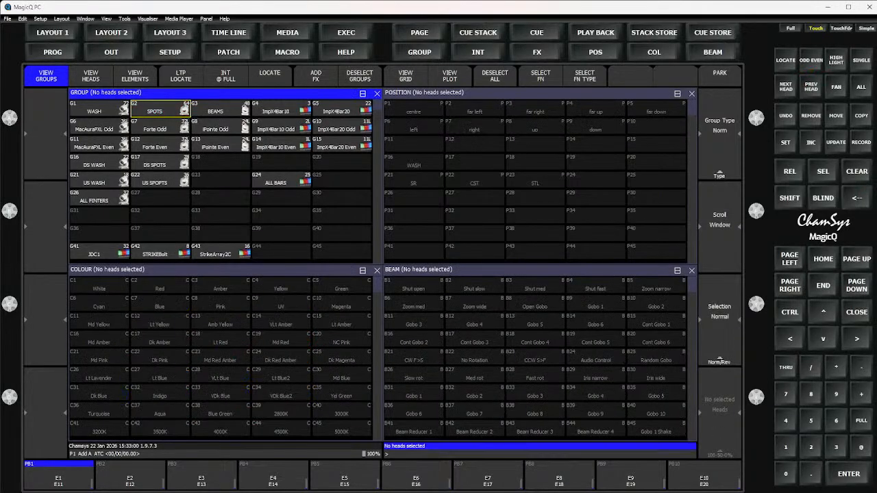
click(160, 109)
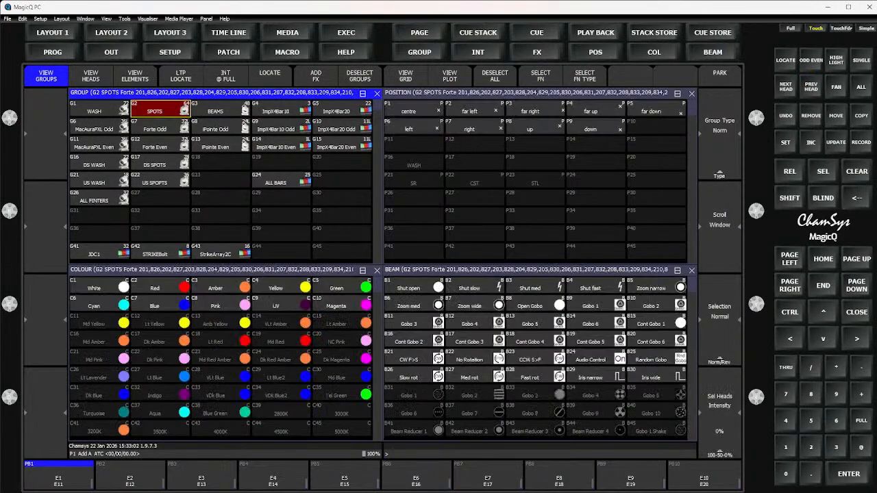
key(ctrl+l)
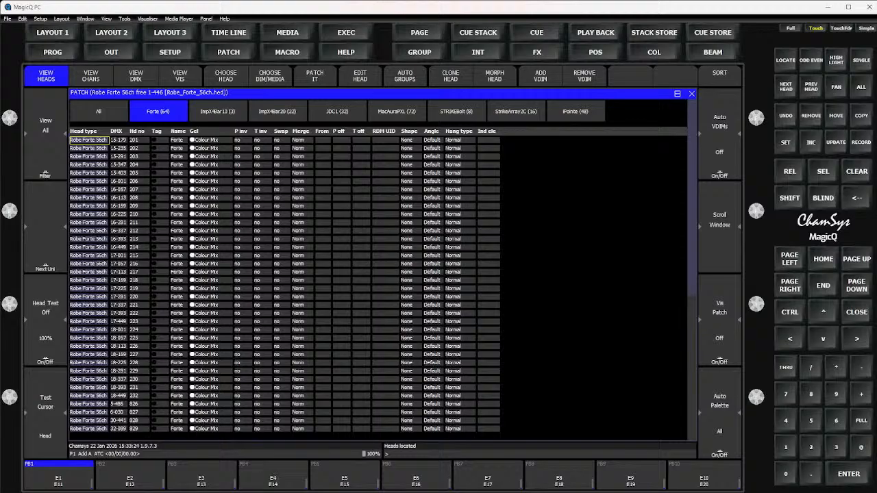
Step: Reopen the 56-channel Forte head and set the Highlight and Lowlight values of Frame 1 Swivel and Frame 2 Swivel to 128
click(360, 75)
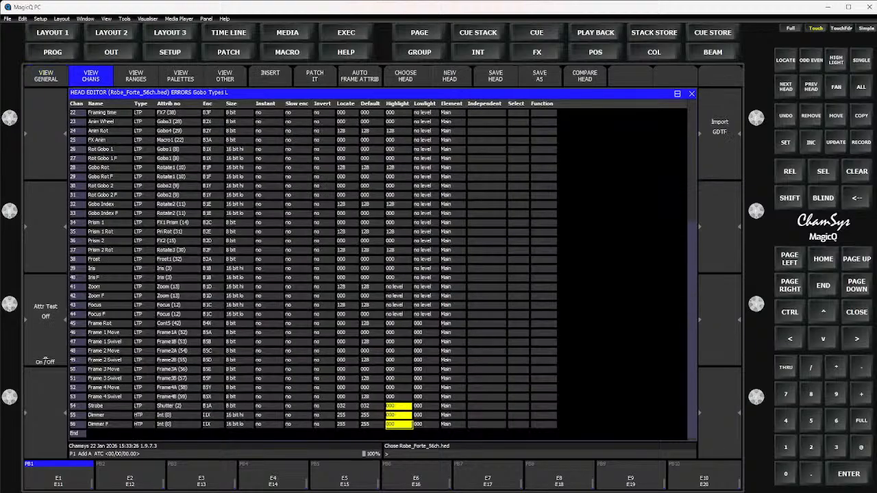
click(239, 388)
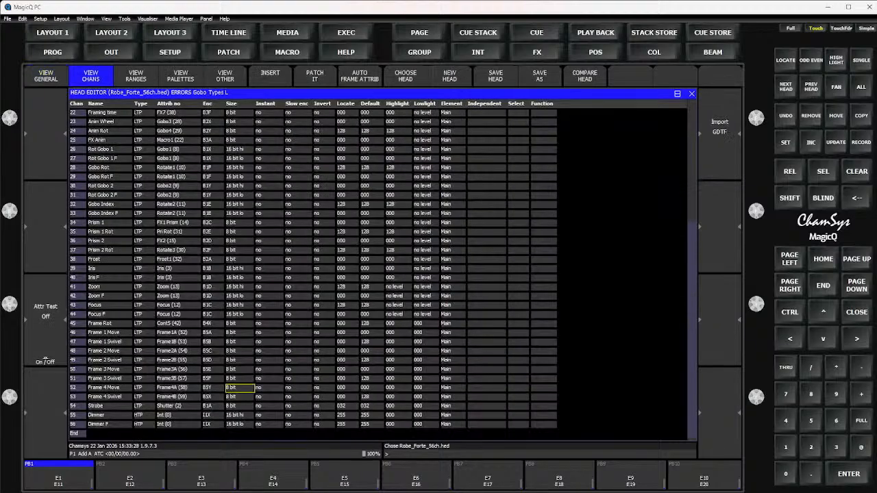
drag(399, 342, 426, 342)
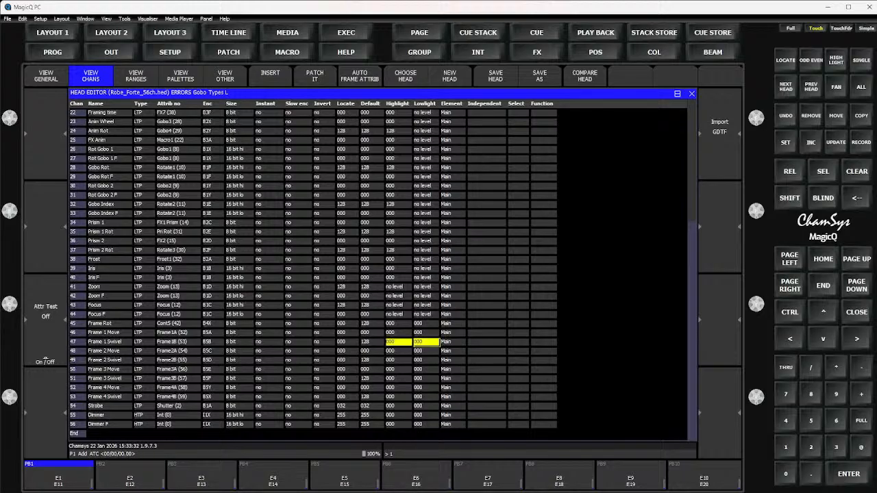
text(128)
key(Return)
click(398, 359)
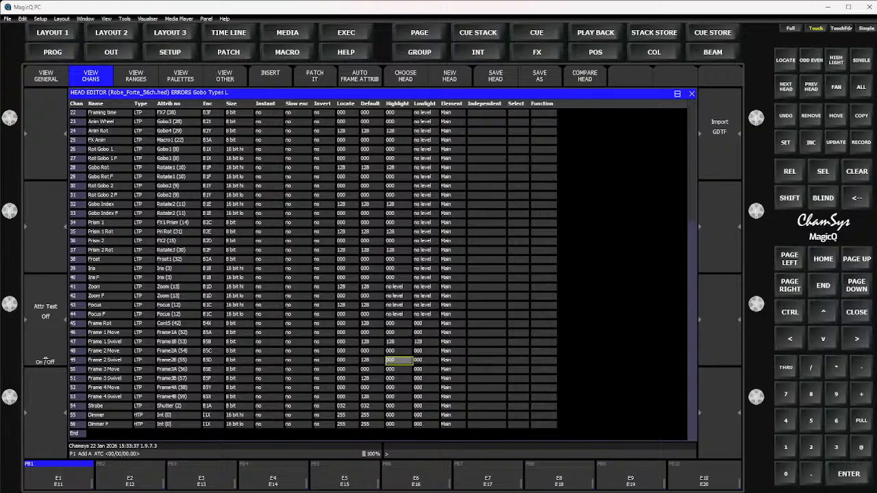
key(shift+Right)
text(128)
key(Return)
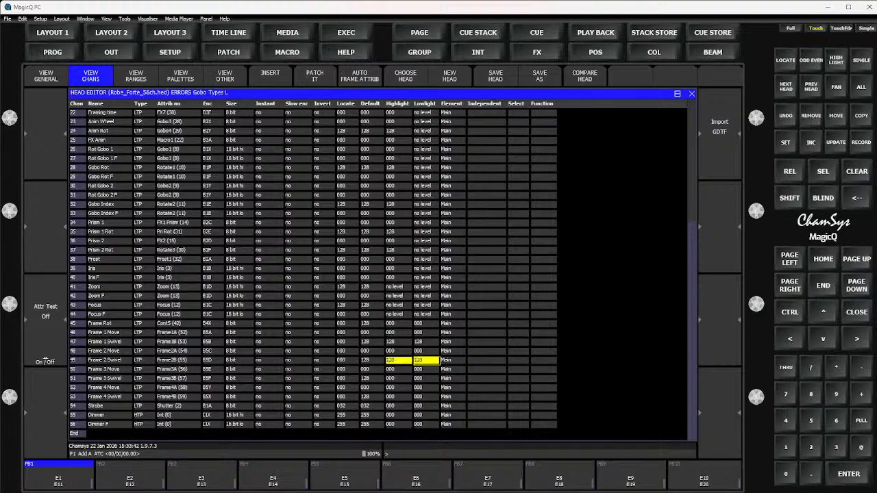
Step: Set the Highlight and Lowlight values of Frame 3 Swivel and Frame 4 Swivel to 128
key(Down)
key(Down)
text(12)
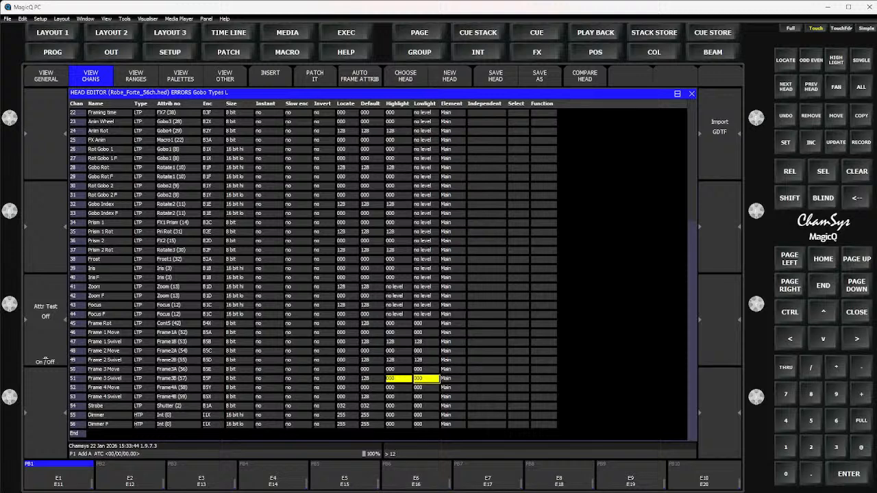
key(Return)
key(Down)
key(Down)
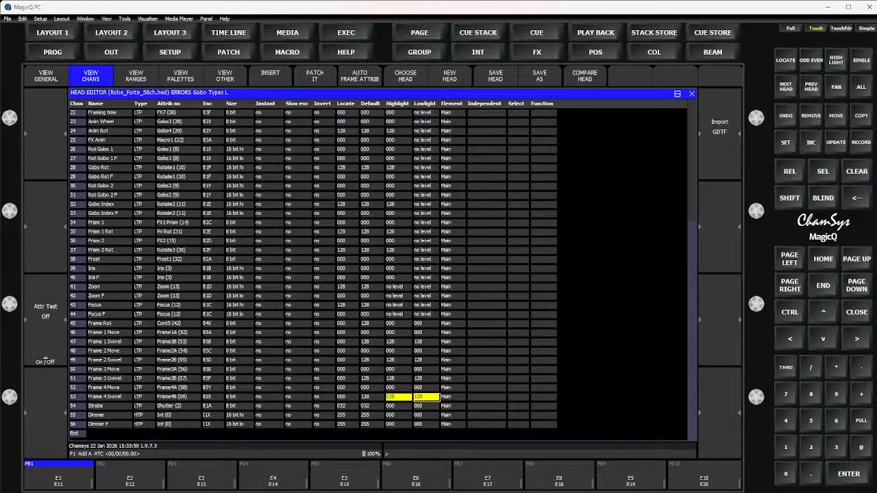
Step: Set the Highlight and Lowlight values of Strobe, Dimmer, and Dimmer F to 255 and save the head
key(Down)
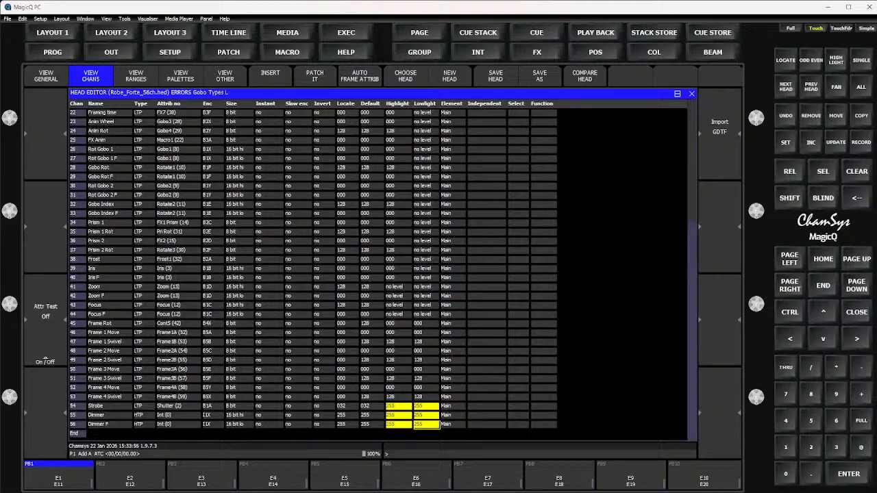
key(ctrl+s)
key(Escape)
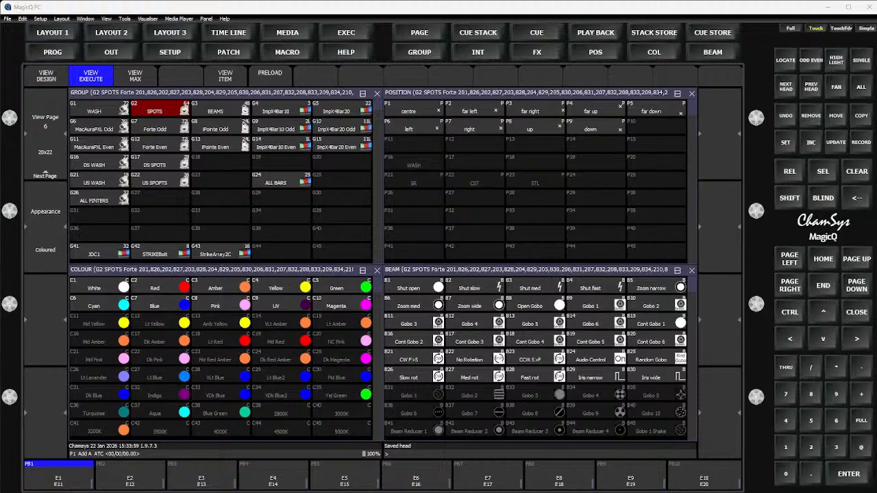
Step: Clear the programmer, reselect the SPOTS group, and locate it
click(155, 111)
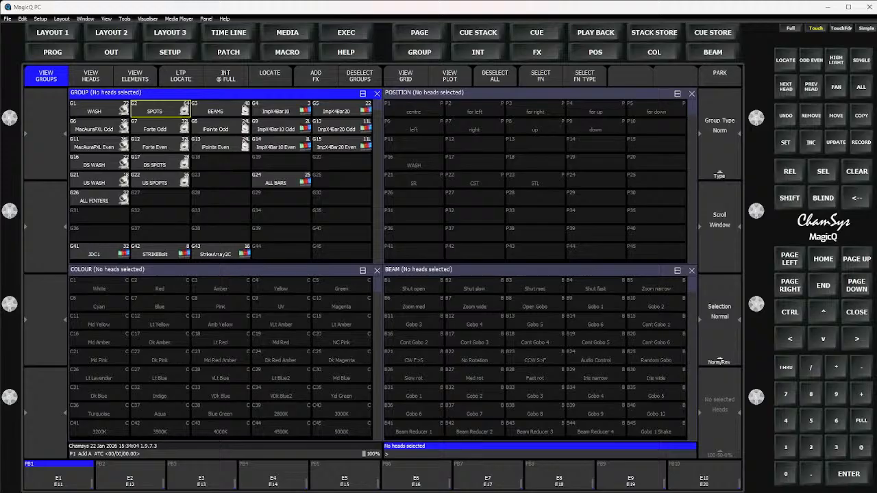
click(154, 111)
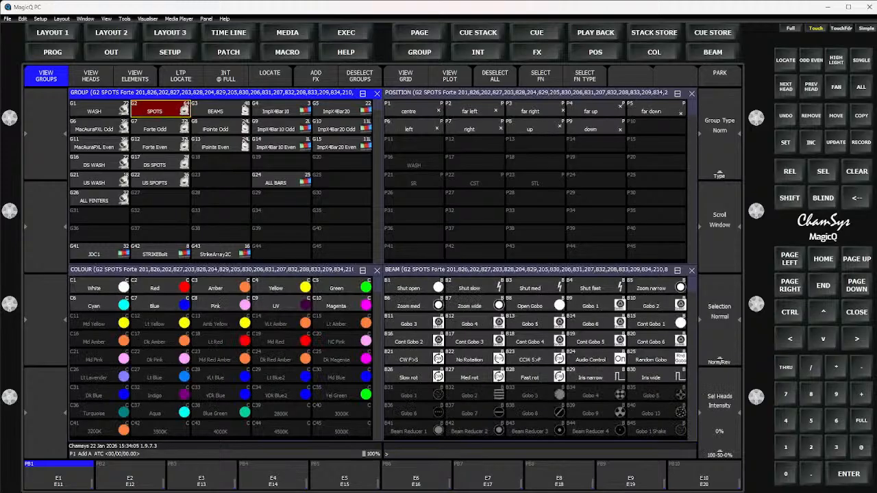
key(ctrl+l)
Step: Switch to the WASH group and locate it from an empty programmer, clearing the programmer again when done
click(98, 110)
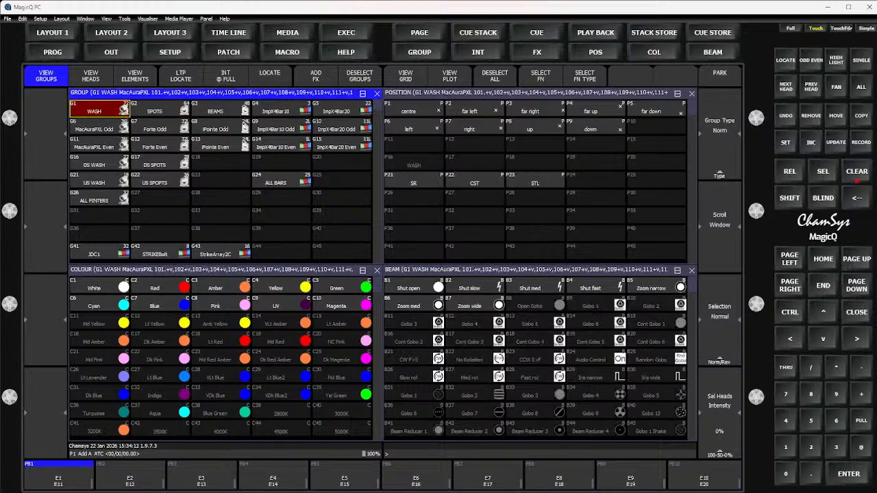
key(ctrl+BackSpace)
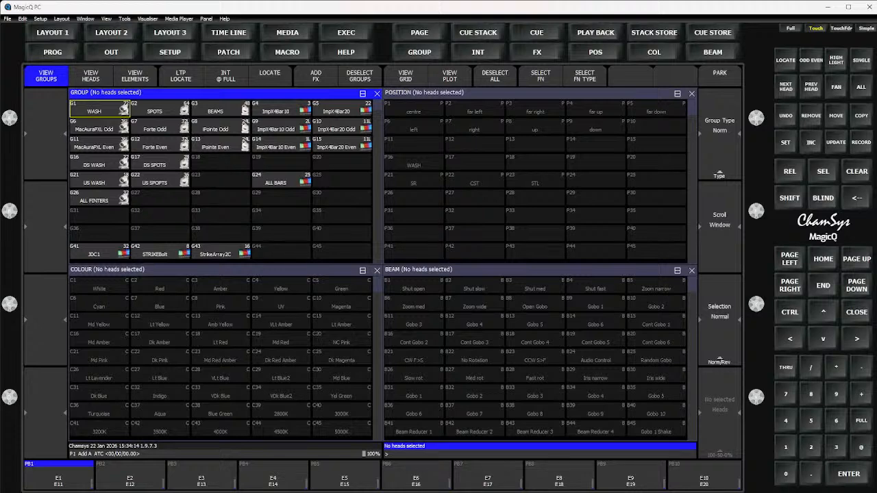
click(99, 108)
key(ctrl+l)
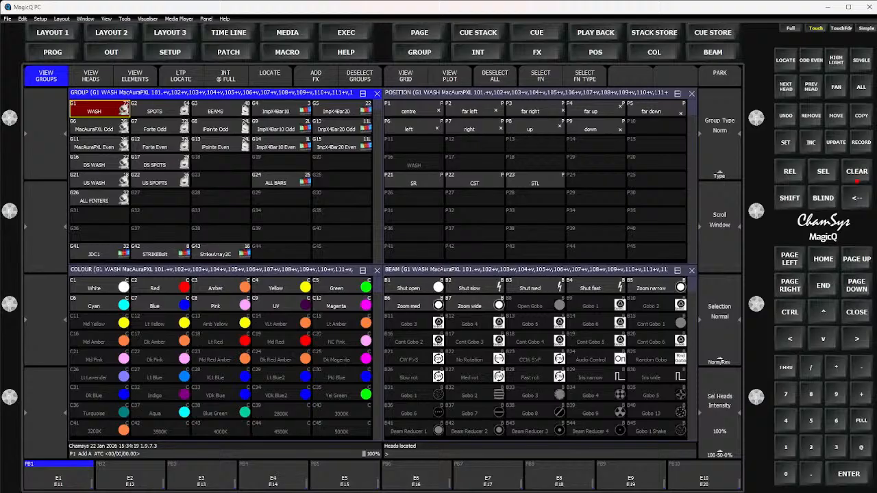
key(ctrl+BackSpace)
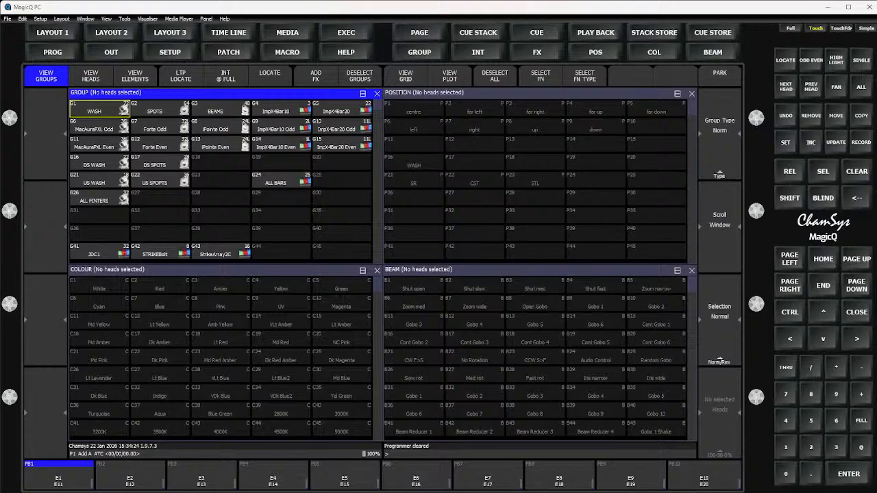
Step: Locate the BEAMS, ImpX4Bar10, and ALL BARS groups one at a time, clearing the programmer after each
click(220, 109)
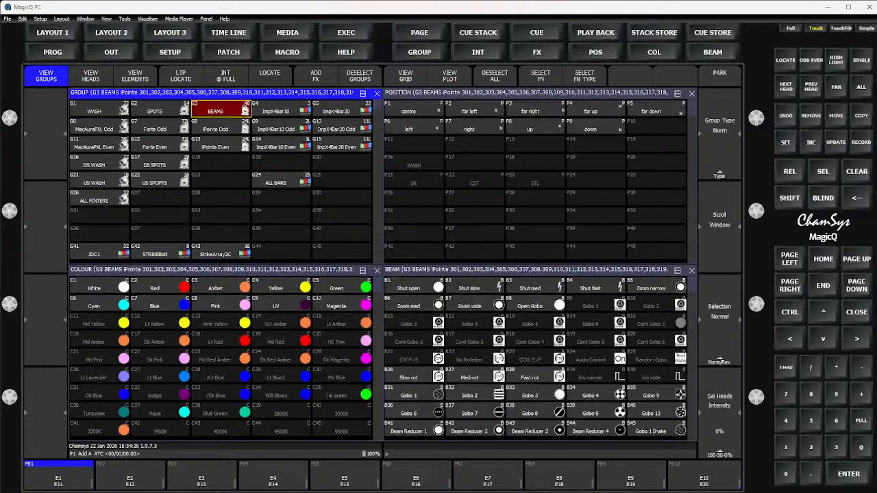
key(ctrl+l)
key(ctrl+BackSpace)
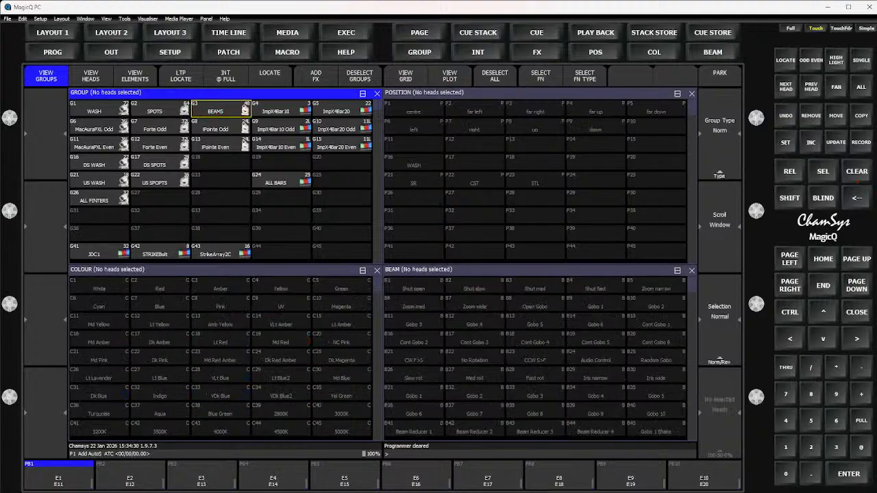
click(281, 110)
key(ctrl+l)
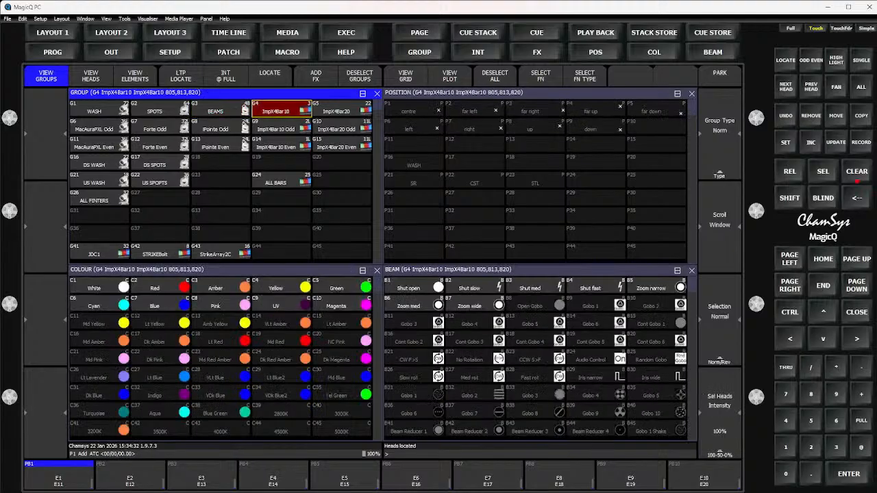
key(ctrl+BackSpace)
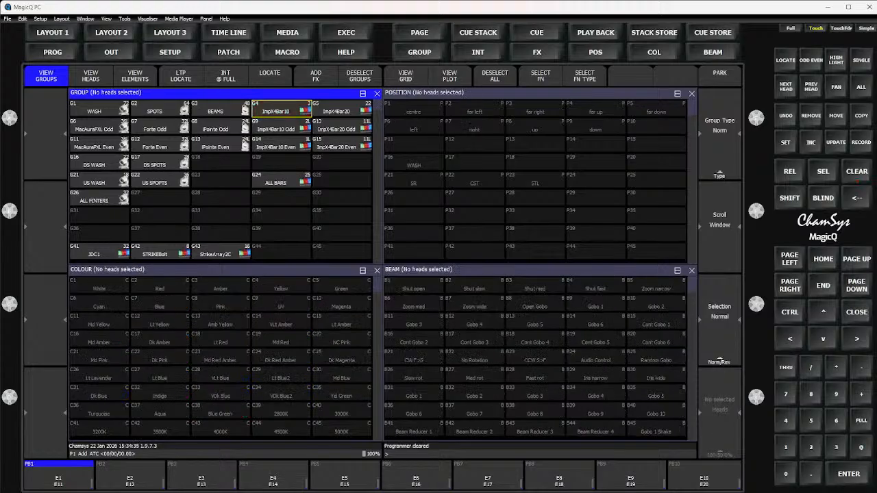
click(281, 180)
key(ctrl+l)
key(ctrl+BackSpace)
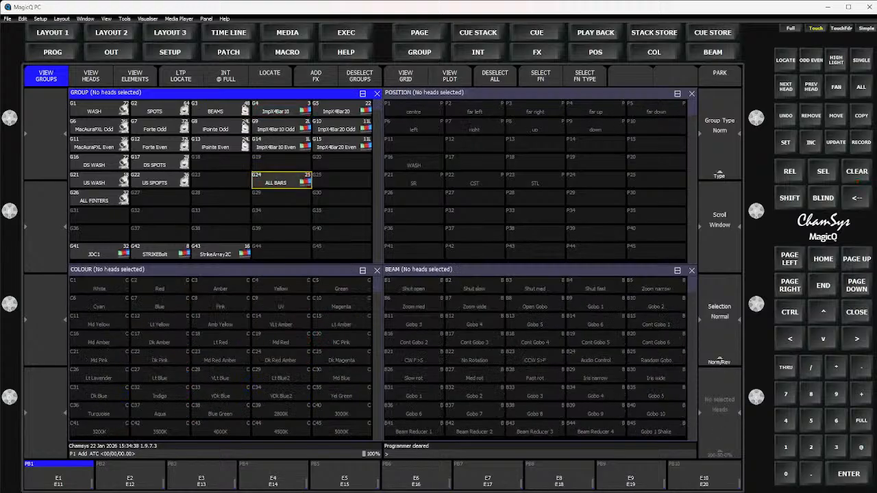
Step: Test the SPOTS group at full intensity and clear the programmer
click(160, 107)
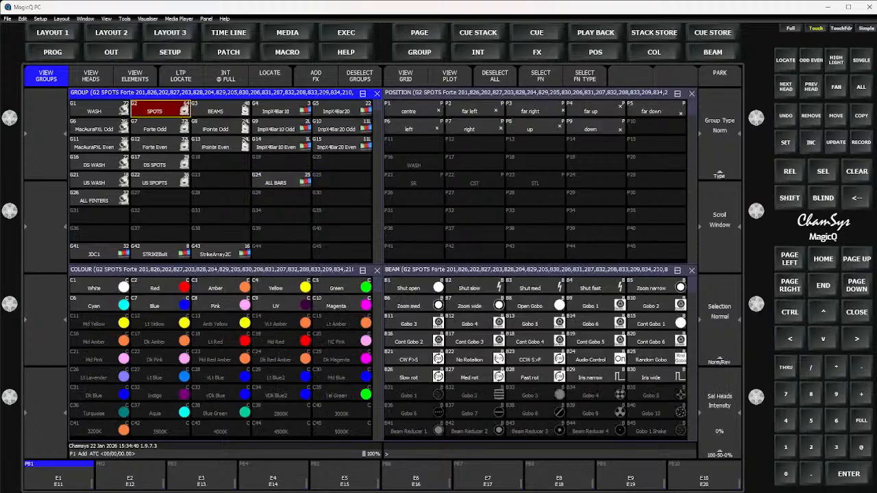
text(@@)
key(ctrl+BackSpace)
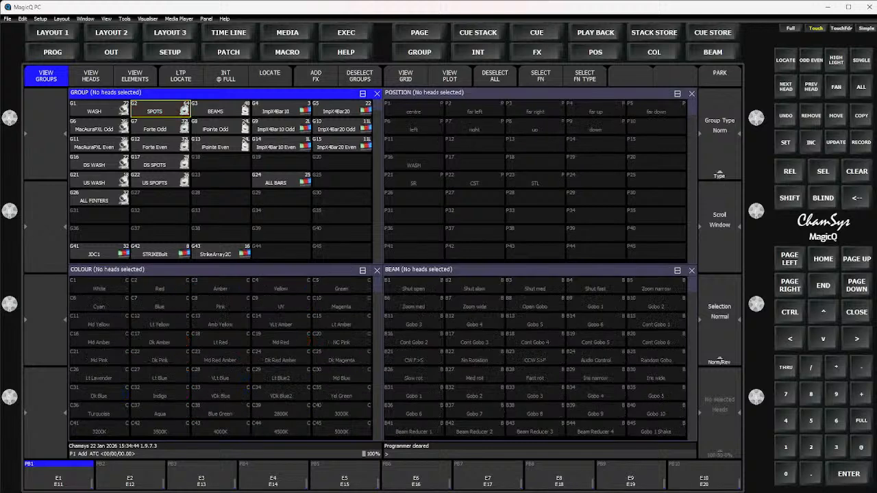
Step: Select the DS SPOTS group and locate its heads
click(160, 162)
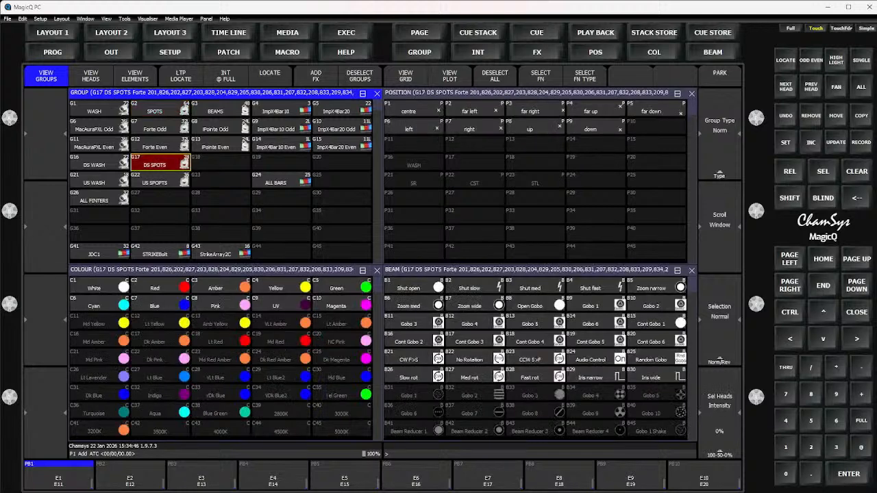
key(ctrl+l)
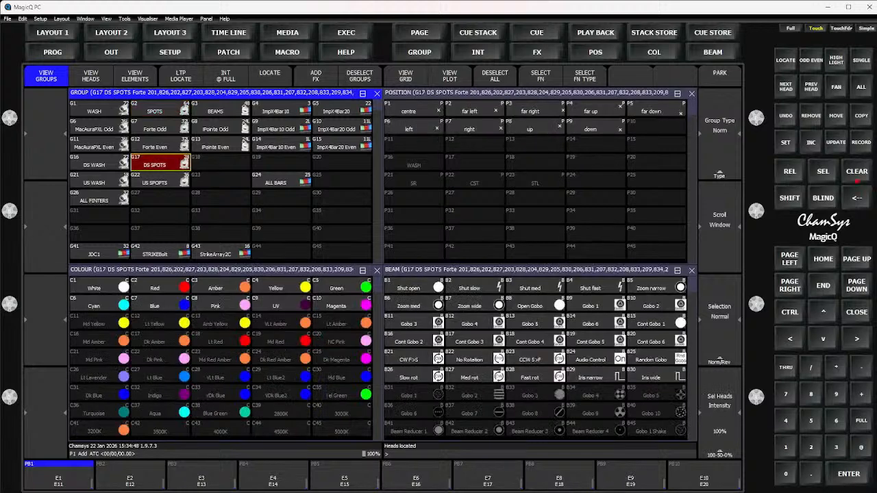
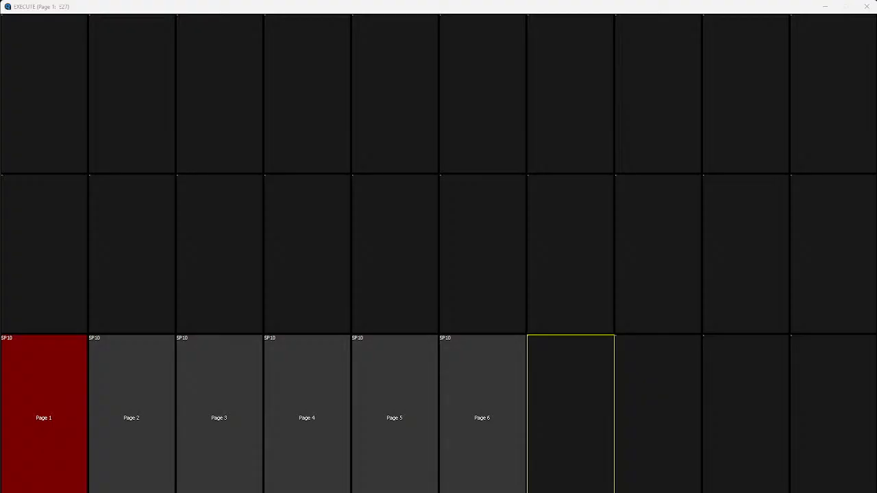
Step: Assign the Page 7 selector to the empty Execute box after Page 6 and select the following empty box
key(Return)
click(658, 414)
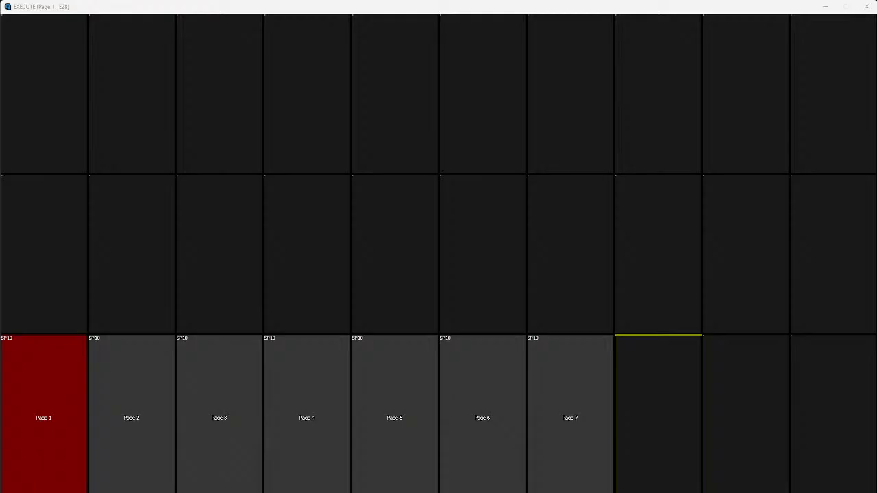
Step: Assign the Page 8 selector to the empty Execute box after Page 7
key(Return)
click(745, 414)
click(834, 414)
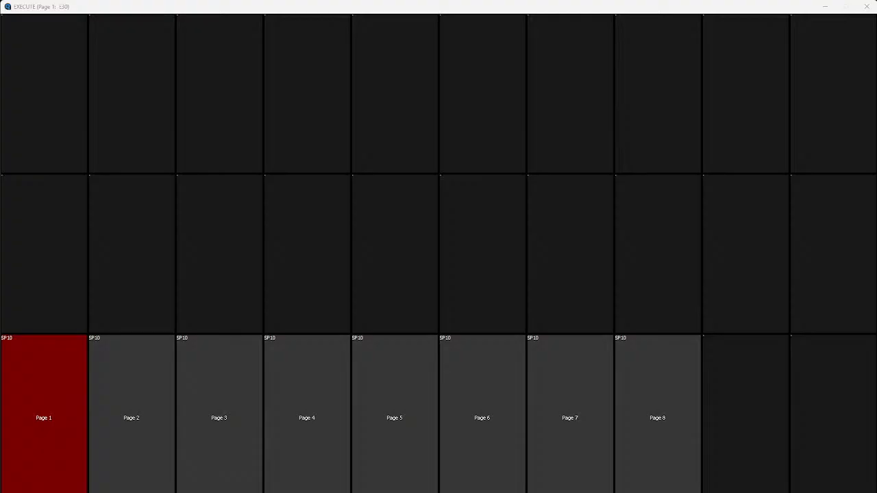
Step: Record red, green, blue, cyan, magenta, and yellow cues into the first row's first six Execute boxes and set them to flash (FL)
click(44, 93)
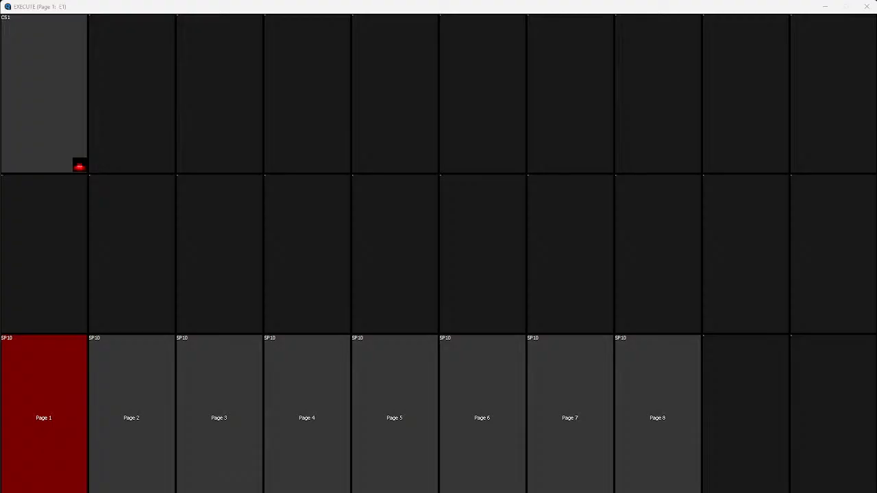
click(132, 93)
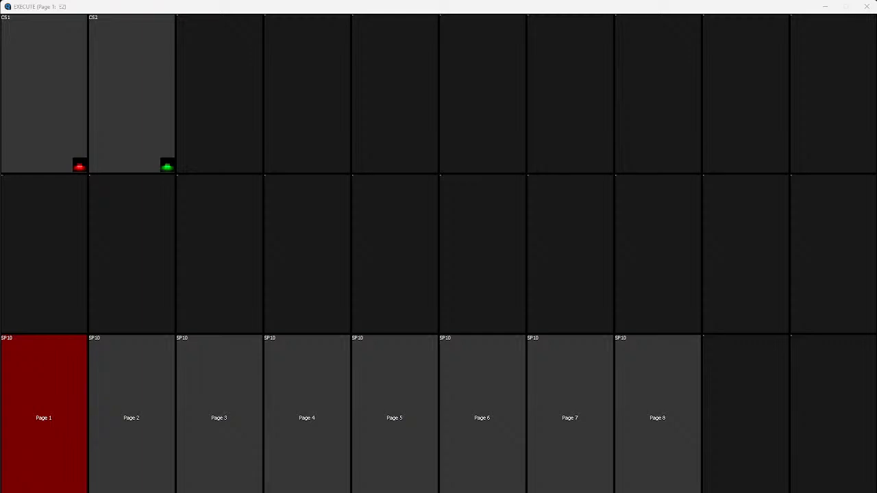
click(219, 93)
click(307, 93)
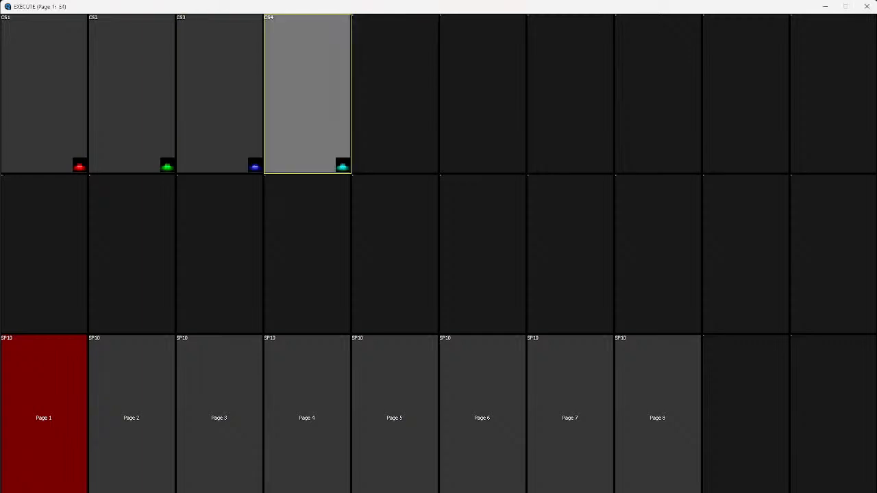
click(373, 132)
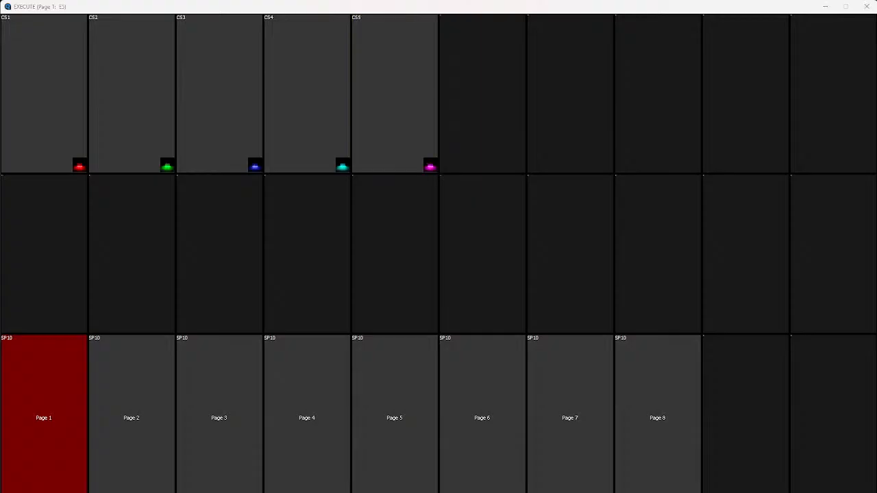
click(469, 123)
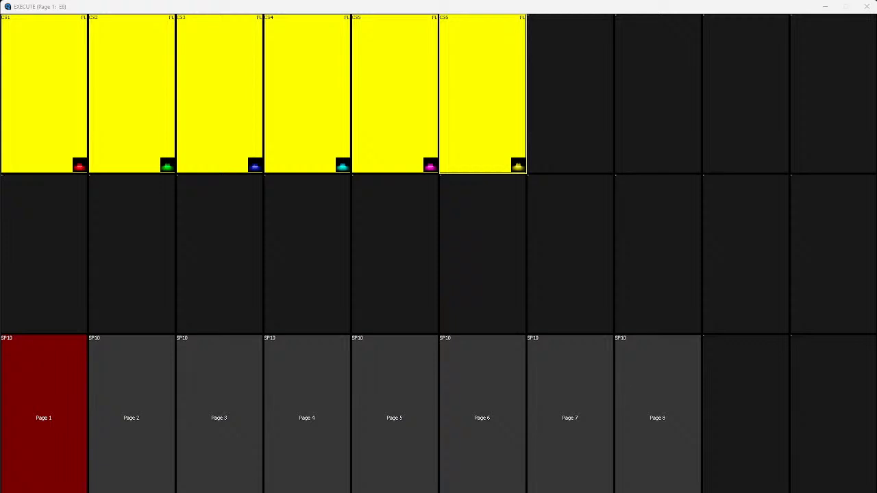
click(570, 93)
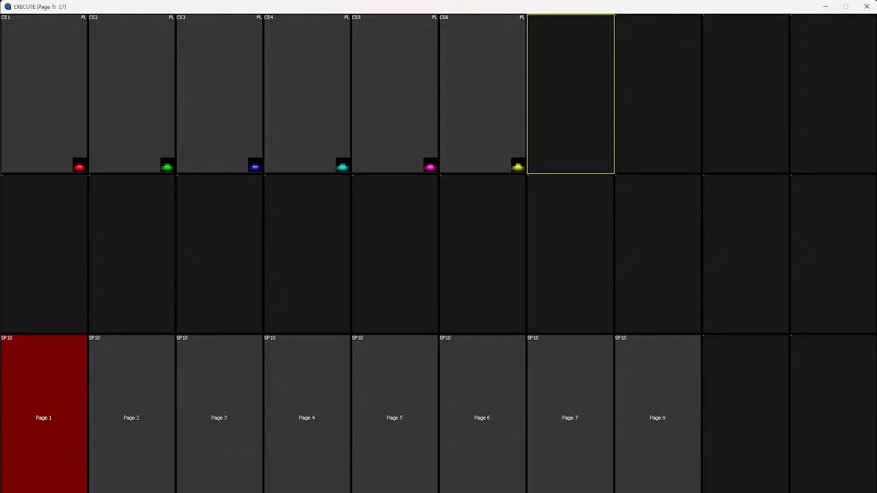
Step: Record a white cue into the second row's first Execute box and set it to flash (FL)
click(44, 254)
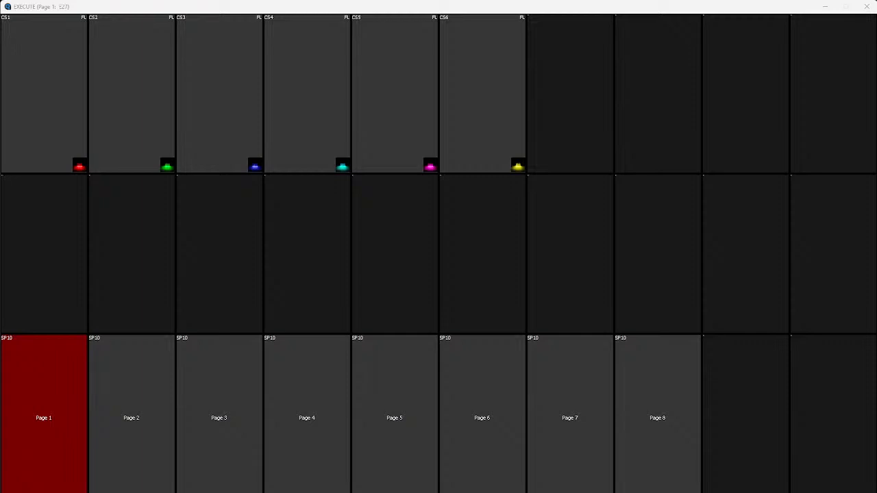
click(35, 278)
click(35, 278)
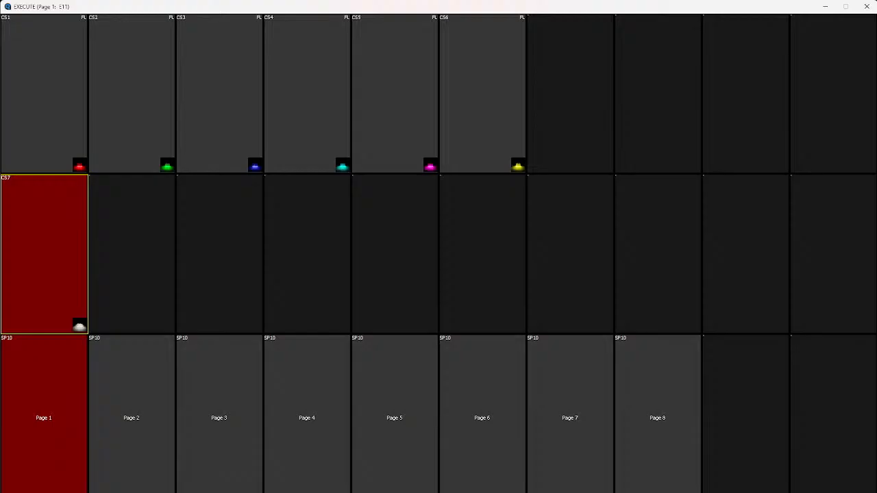
drag(44, 254, 131, 253)
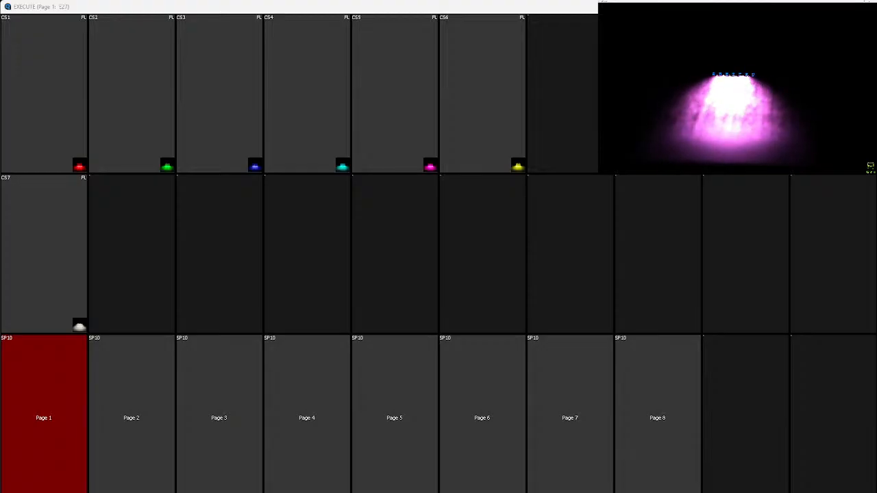
Step: Record a pink cue into the second row's fourth Execute box and set it to flash (FL)
click(272, 289)
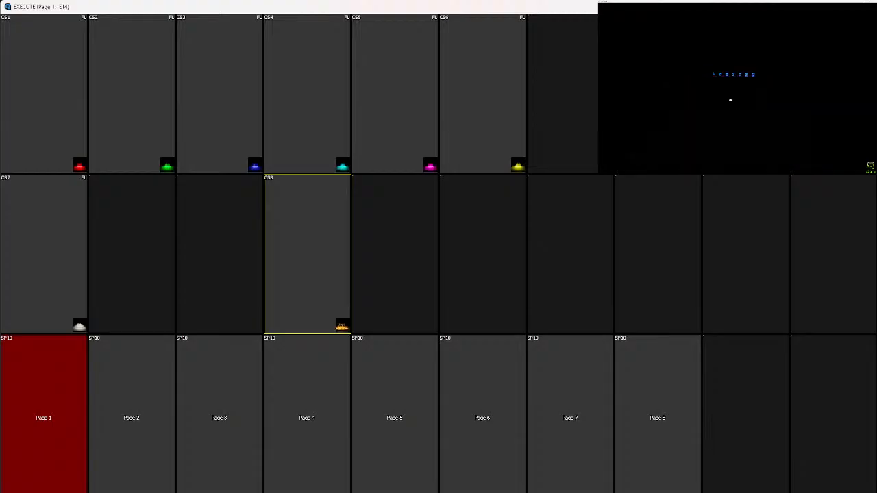
drag(307, 253, 219, 254)
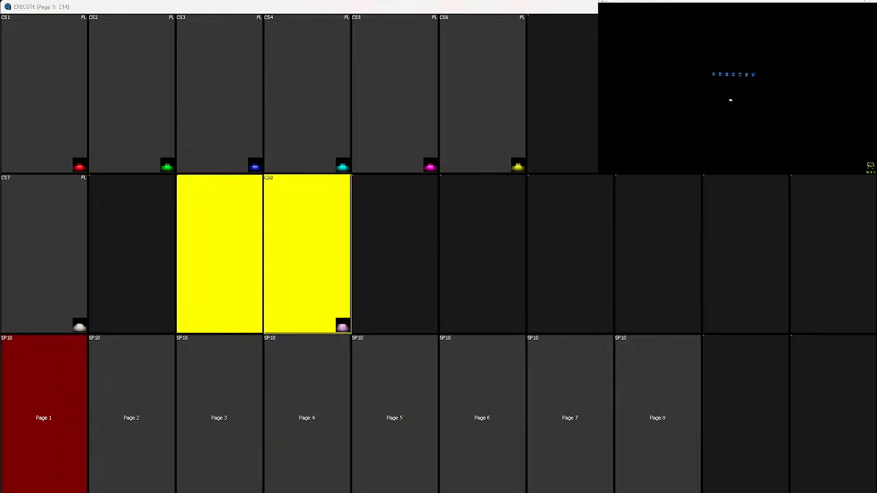
click(219, 254)
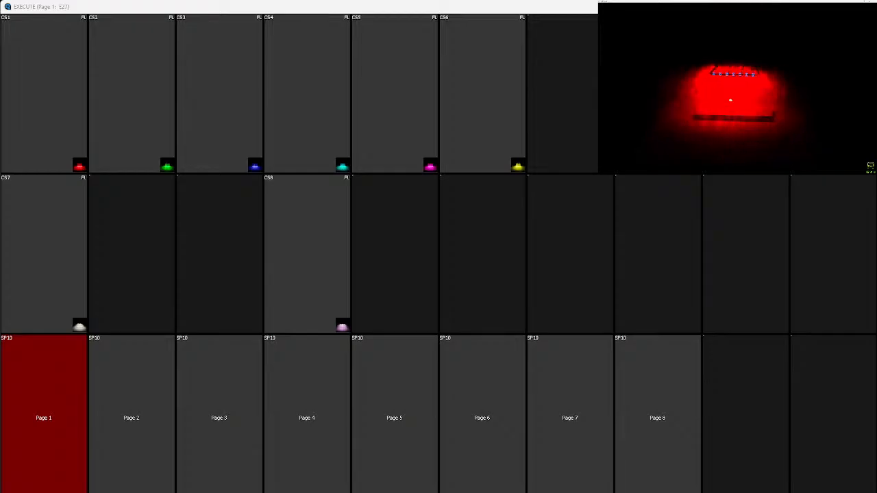
Step: Record a red cue into the second row's second Execute box and move the pink cue to that row's seventh box
click(104, 249)
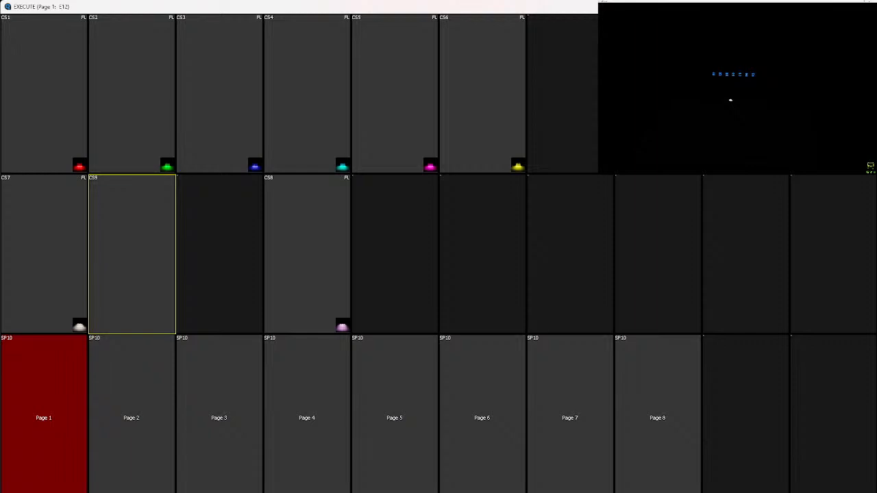
drag(307, 253, 570, 254)
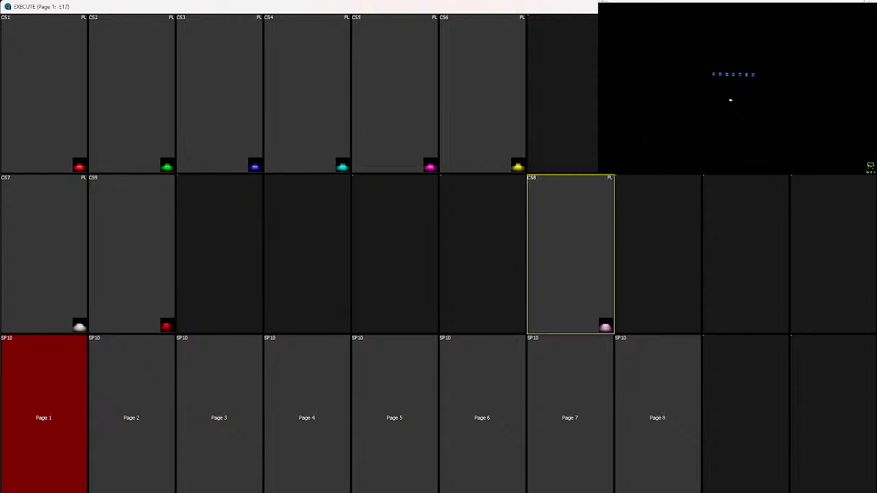
click(571, 415)
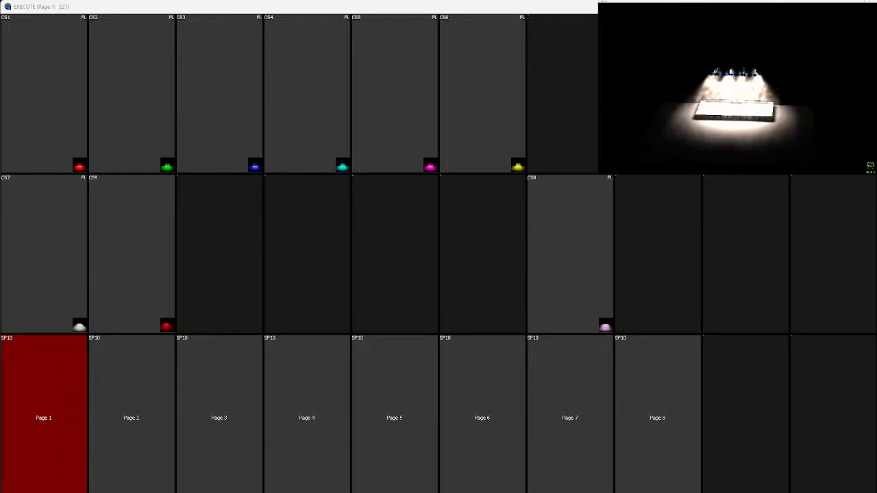
Step: Record a white cue into the second row's third Execute box and set that row's first three boxes to flash (FL)
click(213, 268)
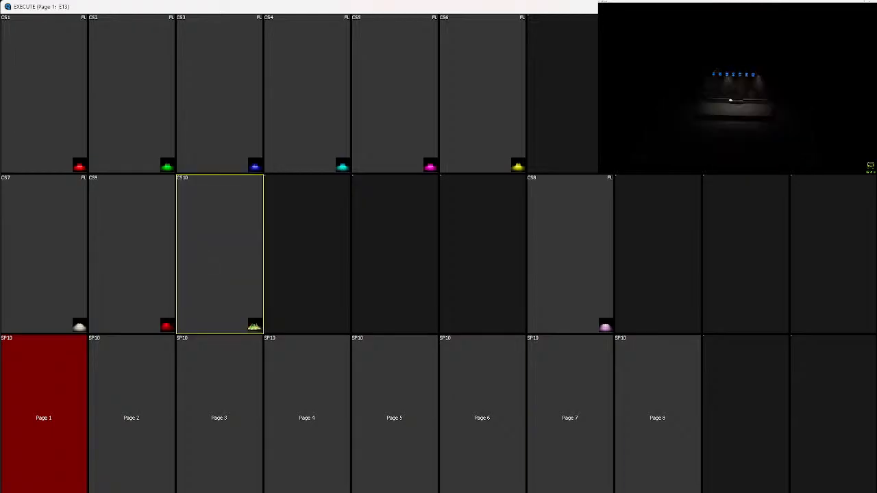
drag(214, 268, 44, 259)
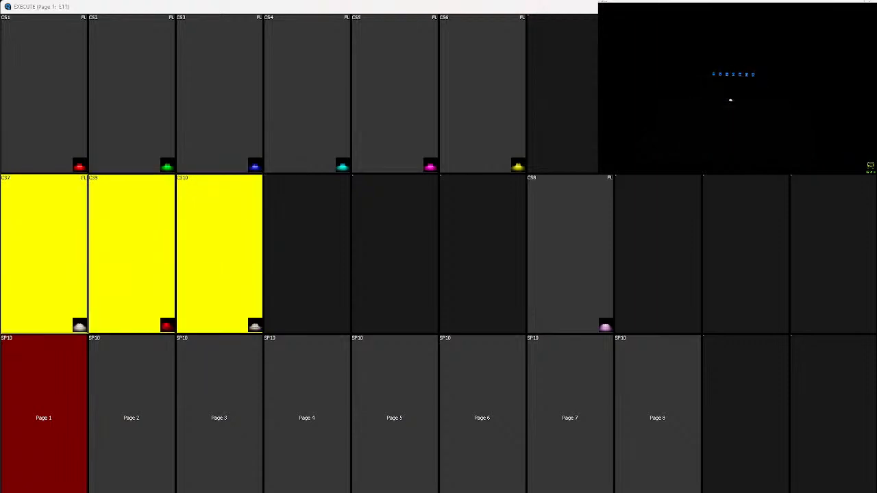
click(294, 290)
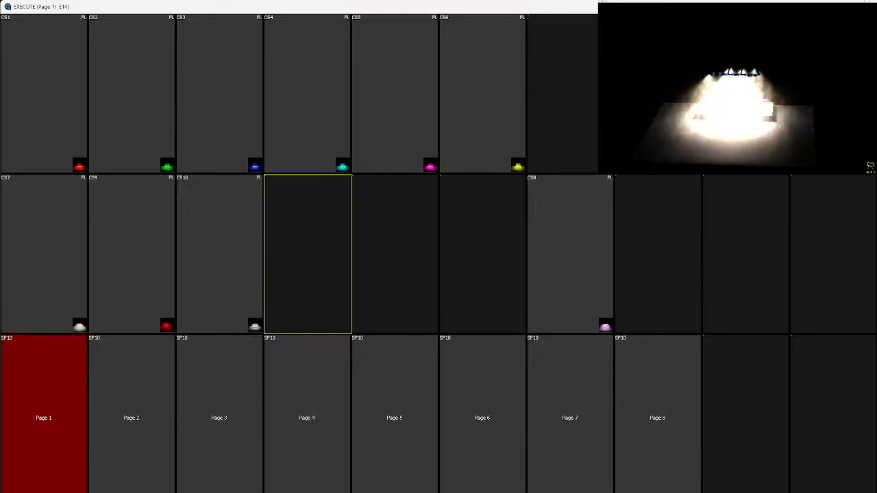